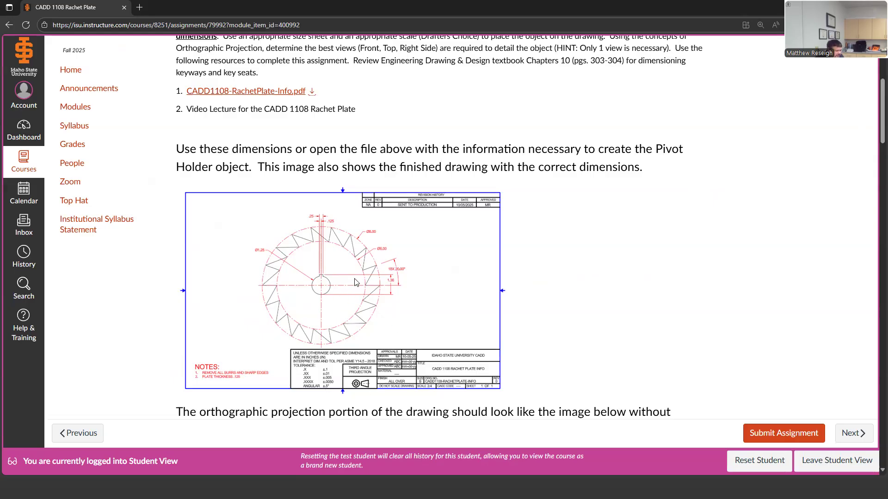
# - Review the Rachet Plate assignment's example drawings and rubric, and examine the dimensioned drawing in the CADD1108-RachetPlate-Info PDF
pyautogui.scroll(-3, 380, 334)
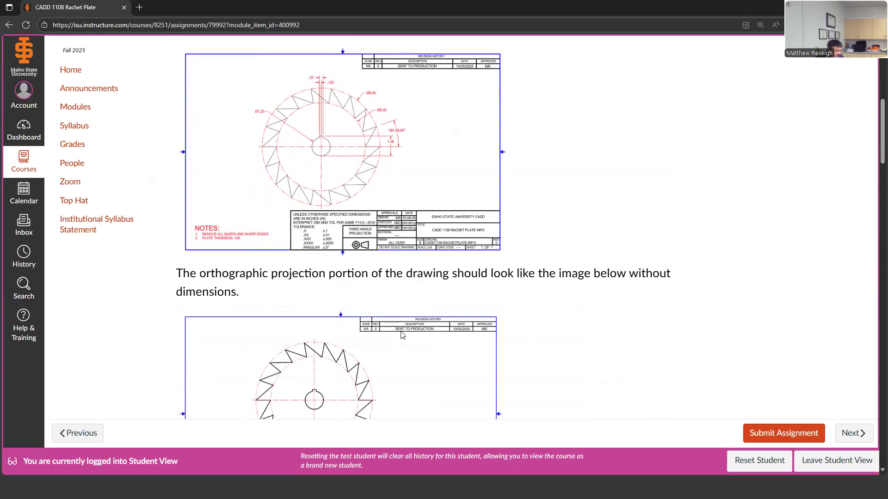
pyautogui.scroll(-6, 401, 334)
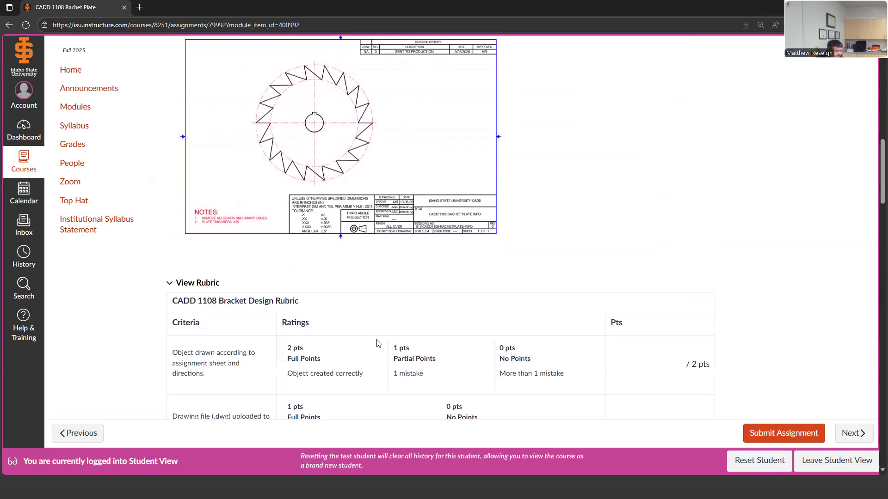
pyautogui.scroll(15, 378, 343)
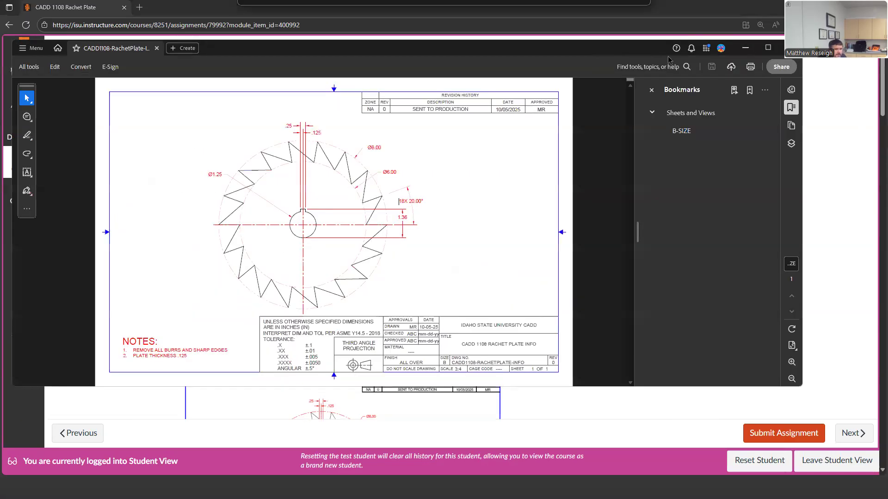
pyautogui.click(767, 49)
pyautogui.click(737, 50)
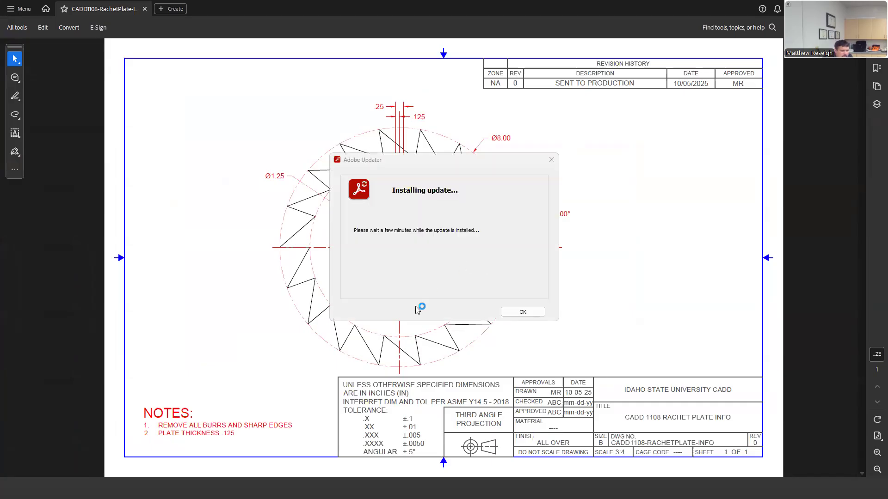
pyautogui.click(512, 311)
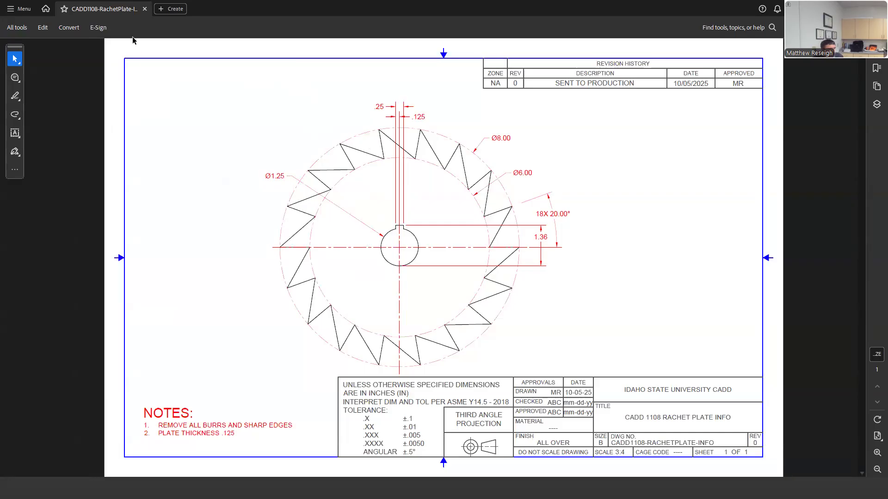
pyautogui.moveTo(125, 10); pyautogui.dragTo(1, 28)
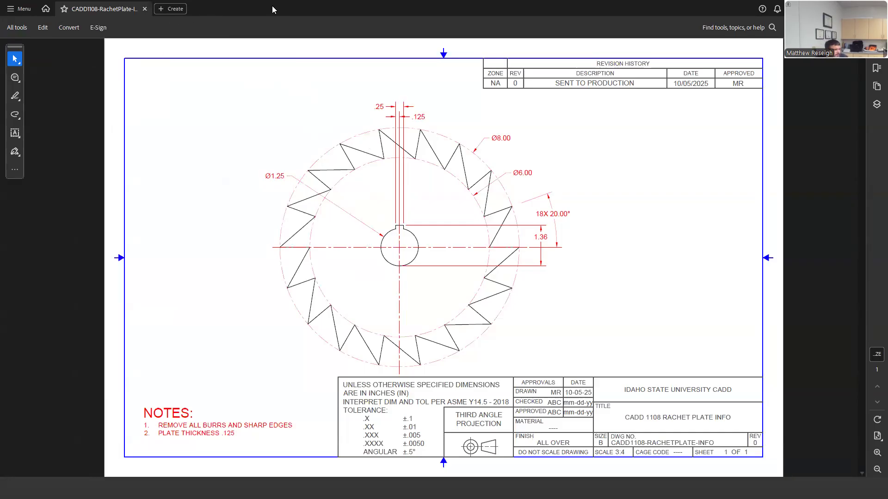
pyautogui.moveTo(272, 7); pyautogui.dragTo(1, 18)
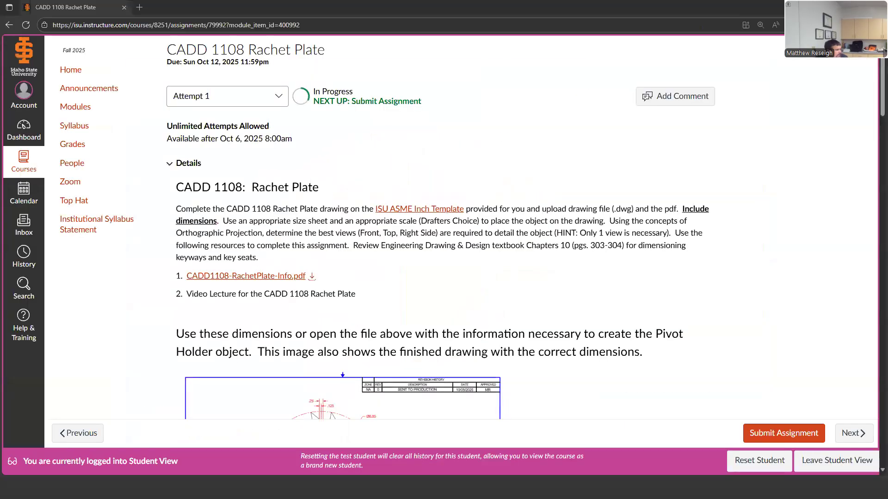
# - Switch to AutoCAD and File Explorer, and open the ASME-Inch-ISU template from 01.1-CADD1108's 0-General\Templates-AutoCAD folder
pyautogui.hotkey('alt', 'Tab')
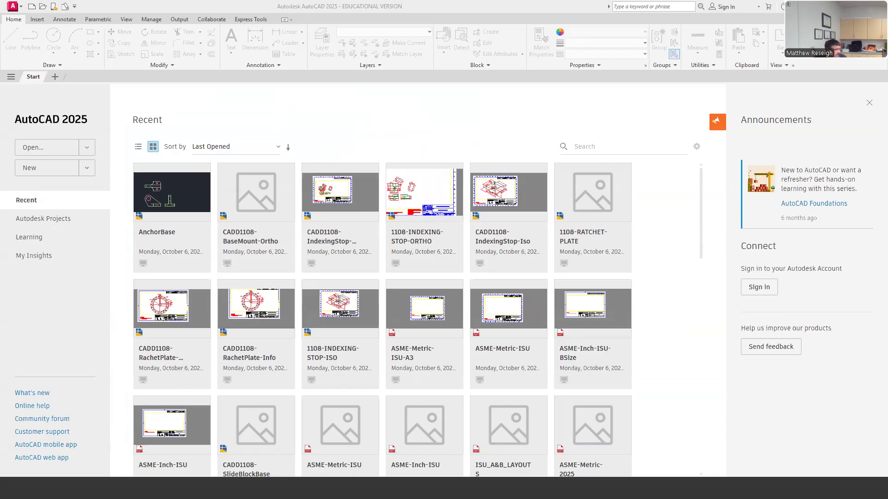
pyautogui.moveTo(0, 65); pyautogui.dragTo(466, 65)
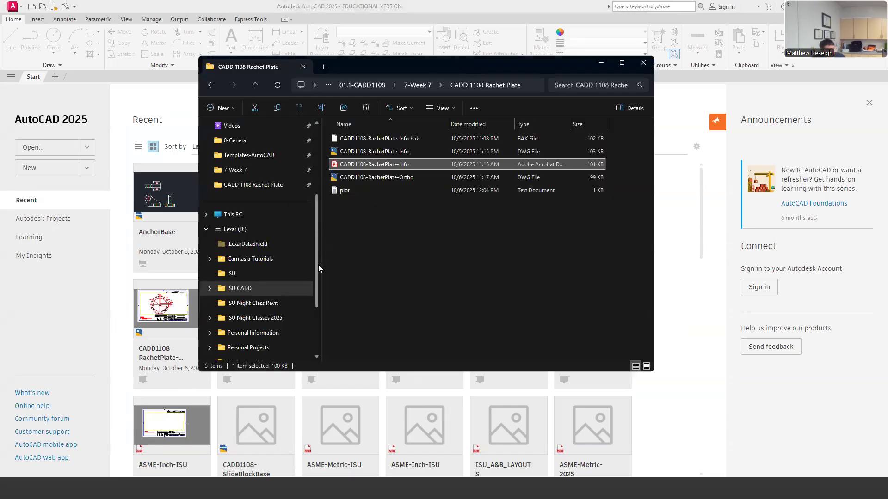
pyautogui.scroll(-3, 318, 265)
pyautogui.scroll(6, 271, 271)
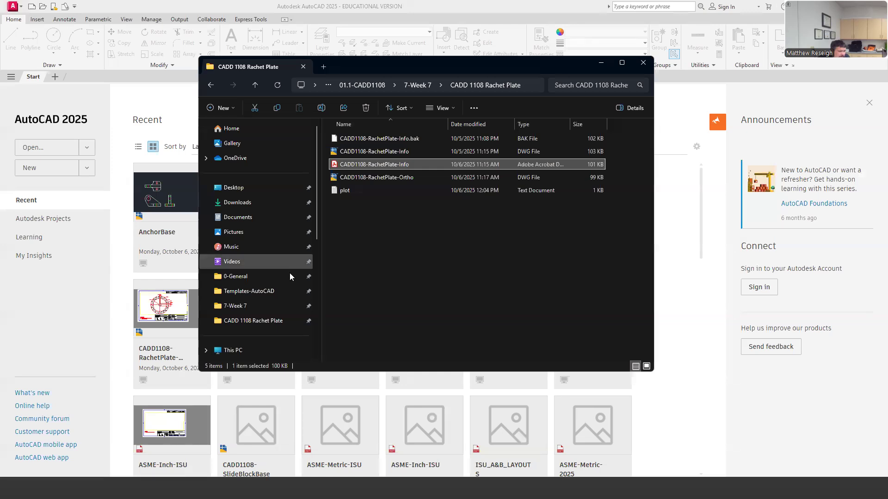
pyautogui.scroll(-2, 289, 273)
pyautogui.scroll(-2, 288, 274)
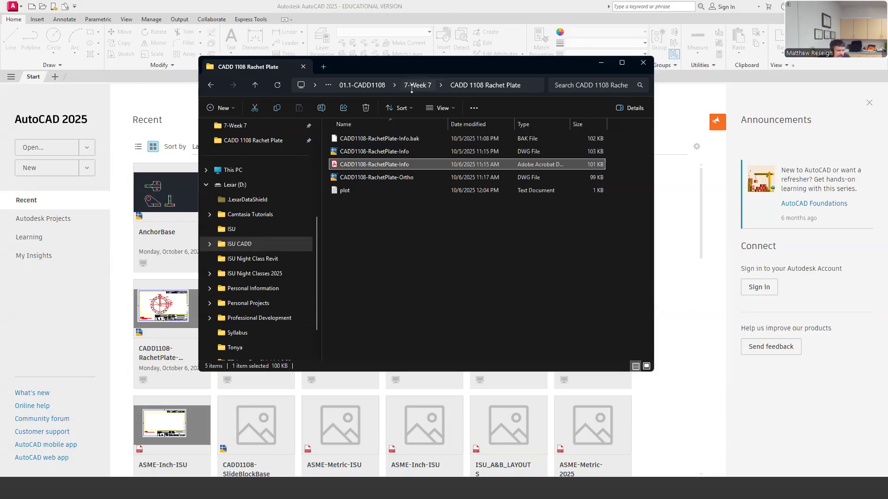
pyautogui.click(382, 90)
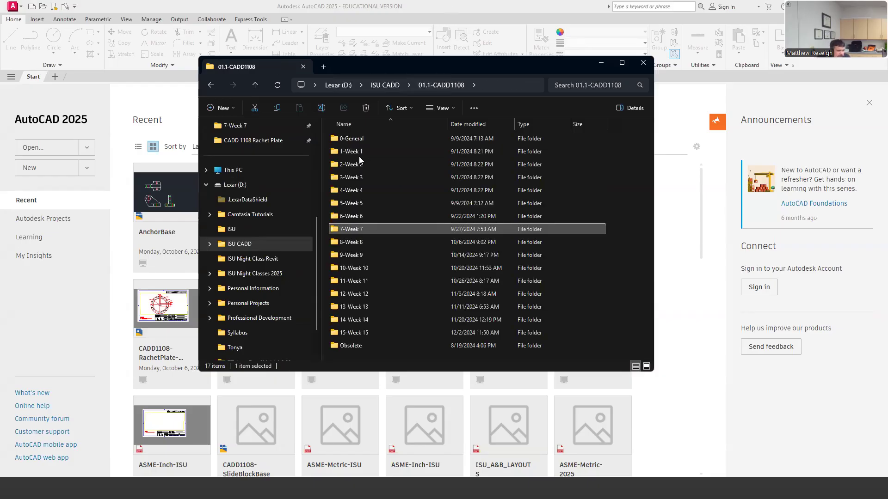
pyautogui.doubleClick(359, 139)
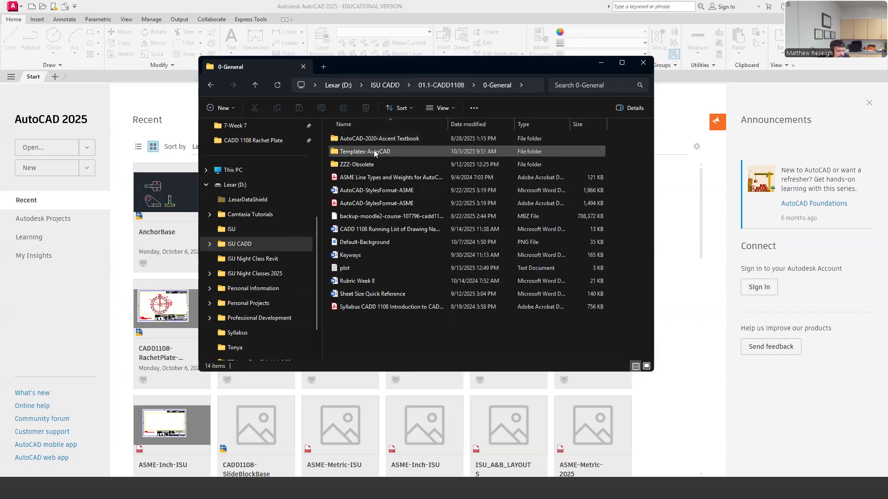
pyautogui.click(372, 153)
pyautogui.doubleClick(372, 153)
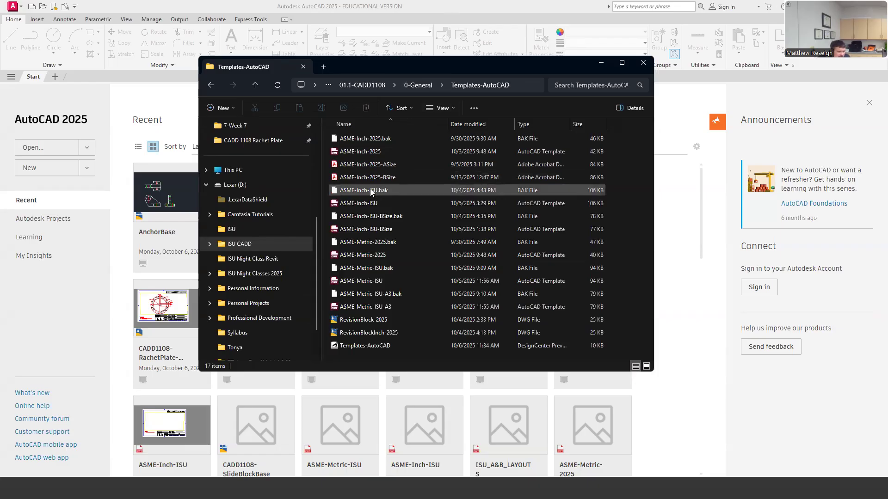
pyautogui.doubleClick(369, 203)
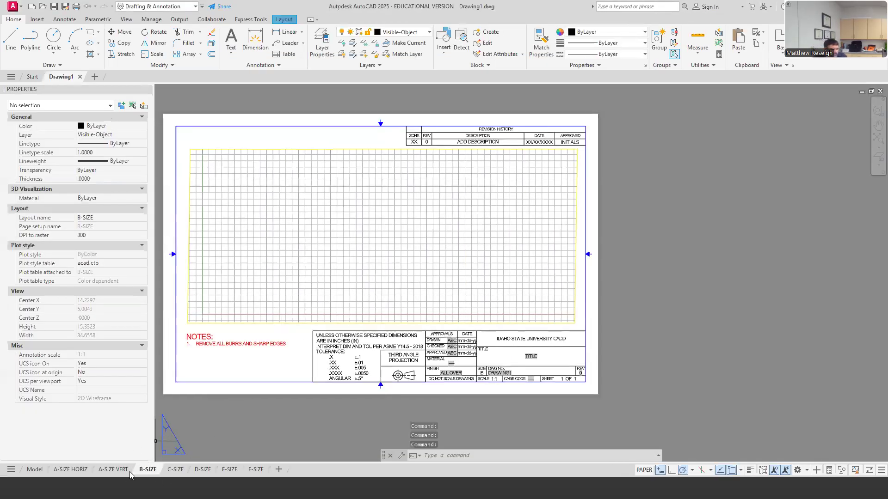
# - Delete the E-SIZE layout from the new drawing
pyautogui.moveTo(173, 475)
pyautogui.scroll(-3, 377, 392)
pyautogui.scroll(3, 378, 391)
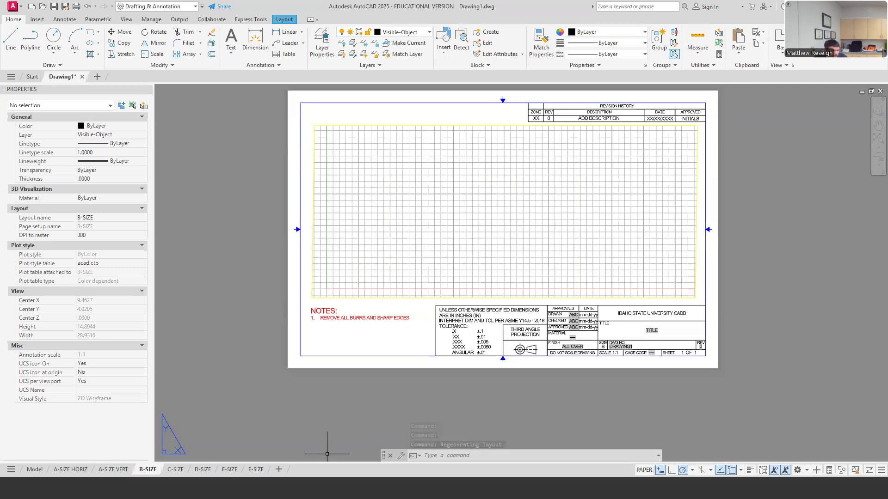
pyautogui.click(255, 470)
pyautogui.rightClick(253, 471)
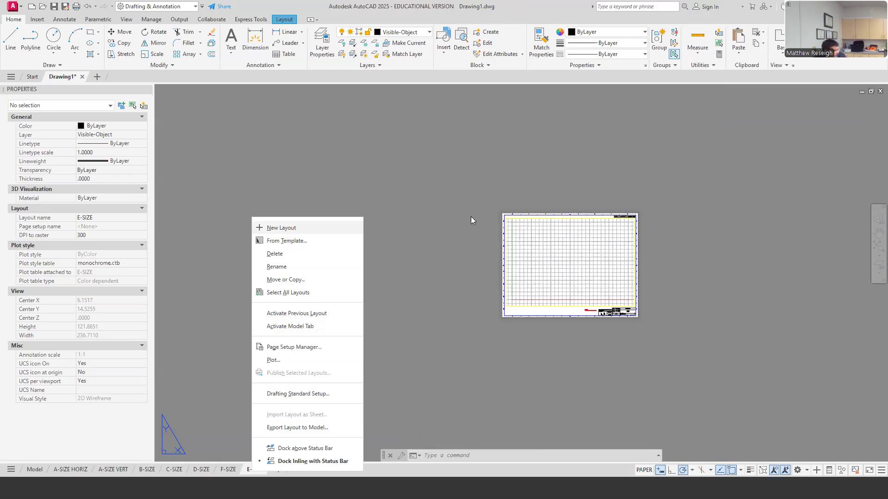
pyautogui.press('Escape')
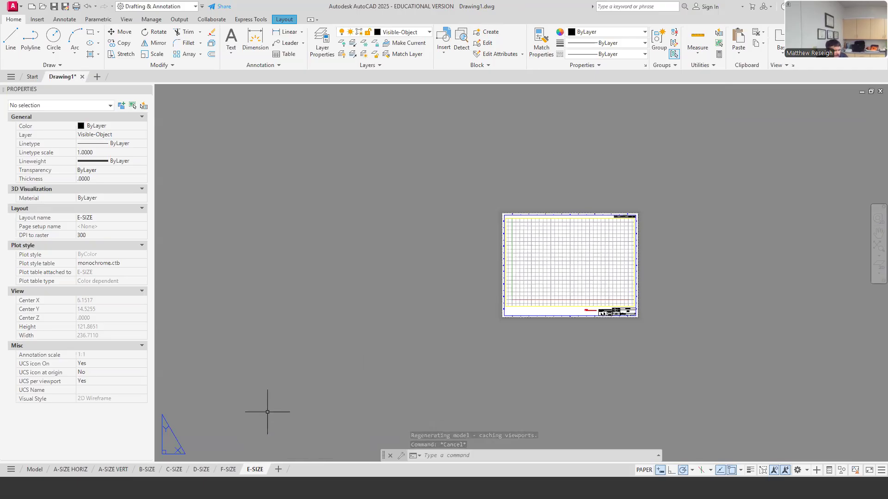
pyautogui.rightClick(258, 471)
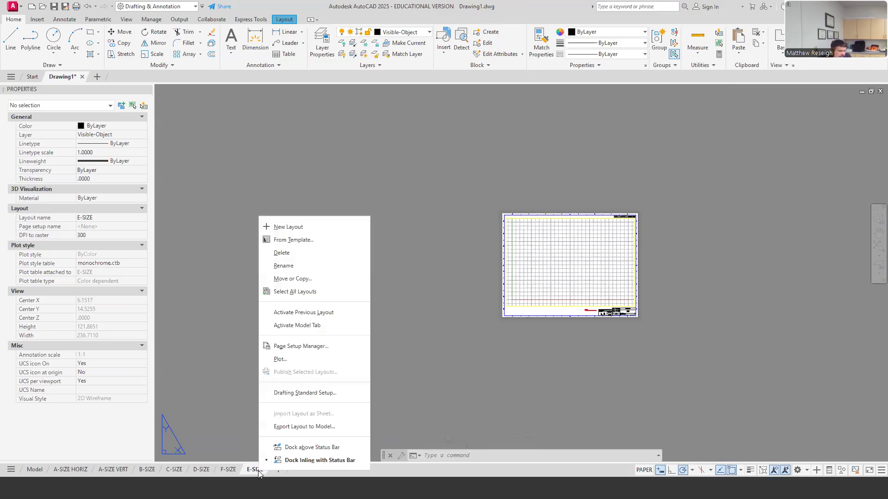
pyautogui.click(284, 253)
pyautogui.click(465, 284)
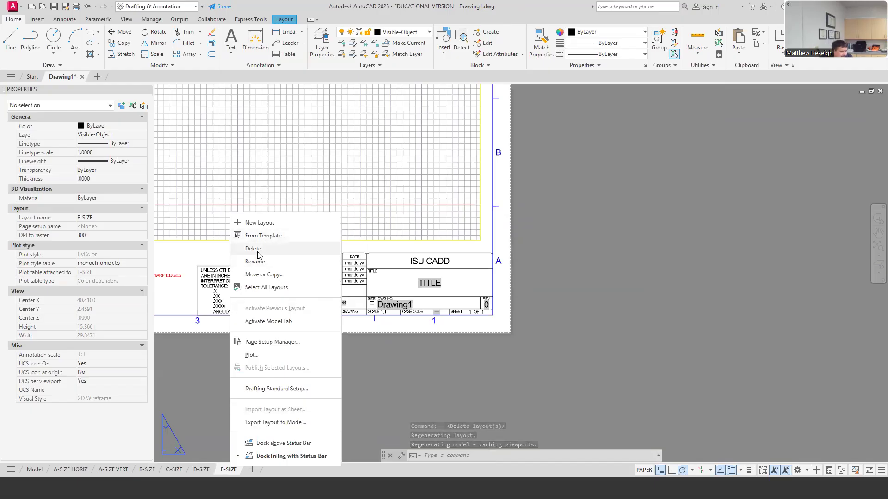
# - Delete the F-SIZE, D-SIZE and C-SIZE layouts from the drawing
pyautogui.click(257, 249)
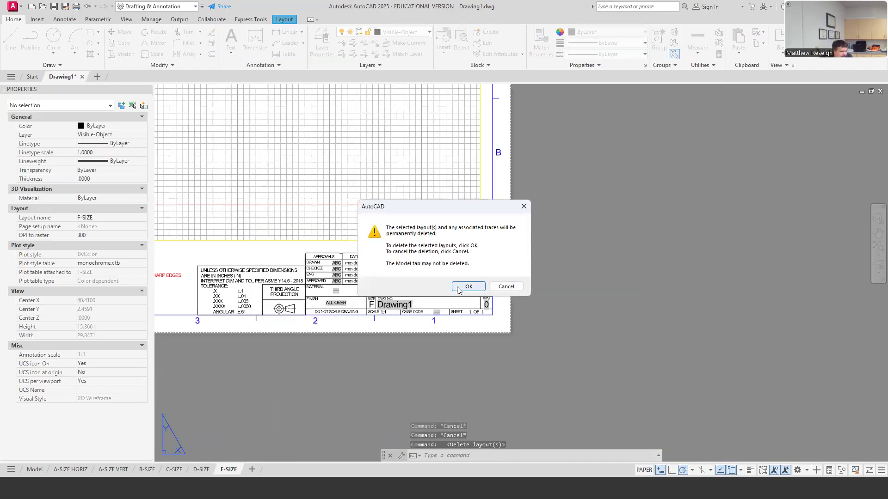
pyautogui.click(461, 286)
pyautogui.rightClick(202, 470)
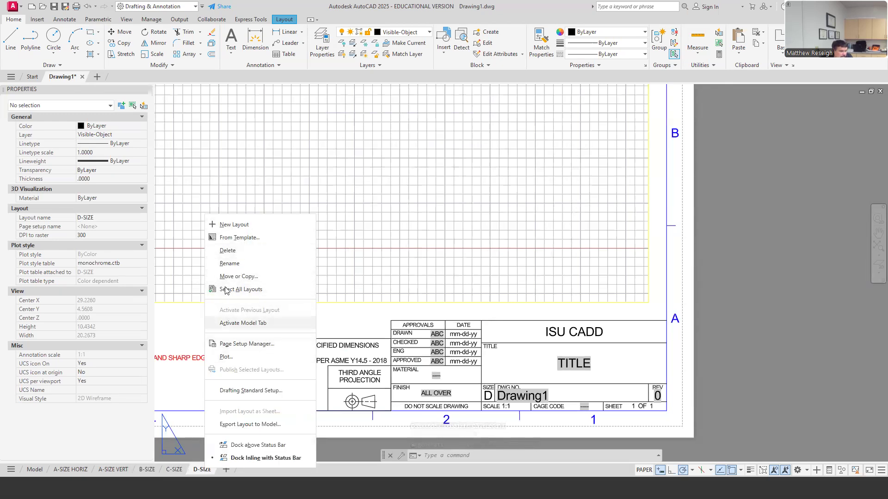
pyautogui.click(235, 251)
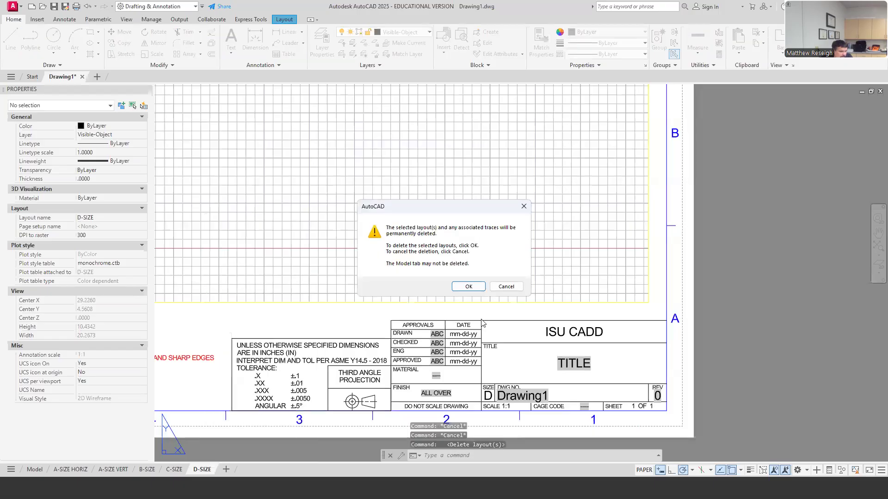
pyautogui.click(466, 288)
pyautogui.rightClick(175, 470)
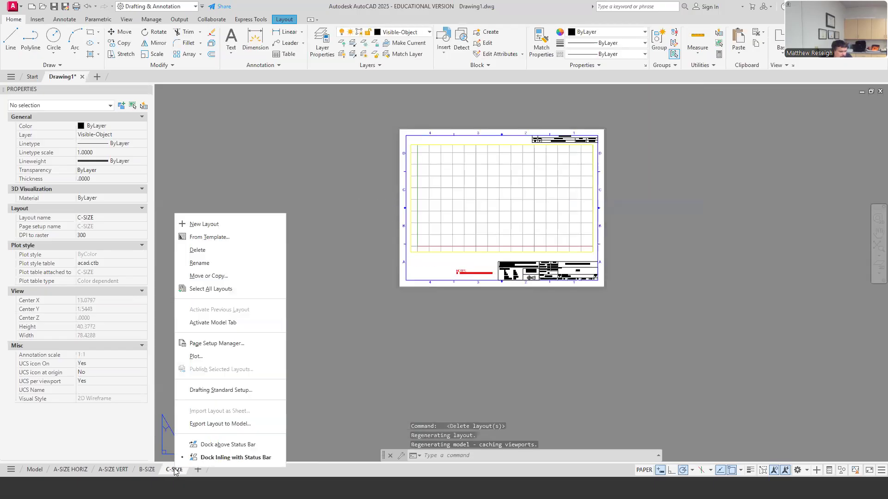
pyautogui.click(197, 250)
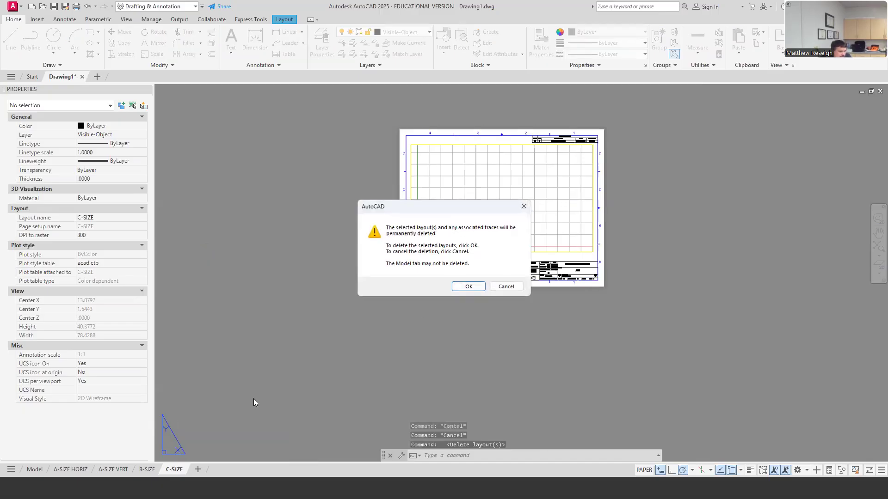
pyautogui.click(474, 286)
pyautogui.rightClick(145, 471)
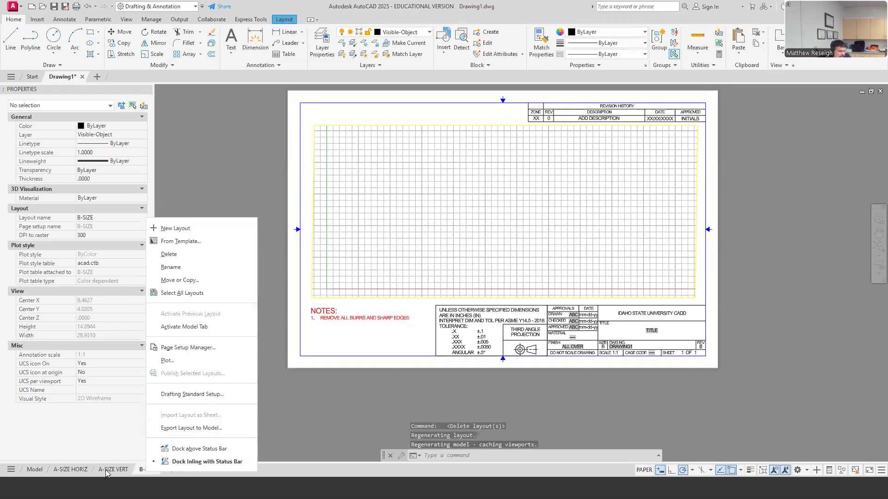
pyautogui.click(313, 448)
pyautogui.press('Escape')
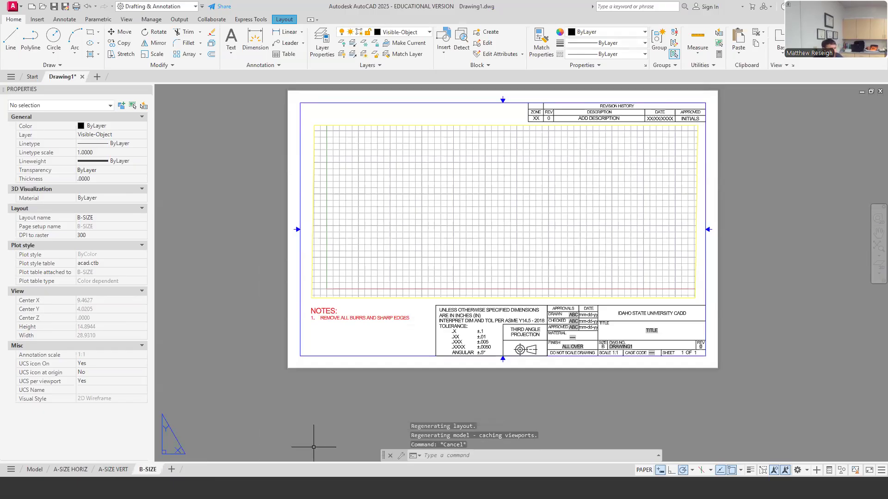
# - Switch to model space and make the Center layer current
pyautogui.click(34, 470)
pyautogui.scroll(2, 338, 430)
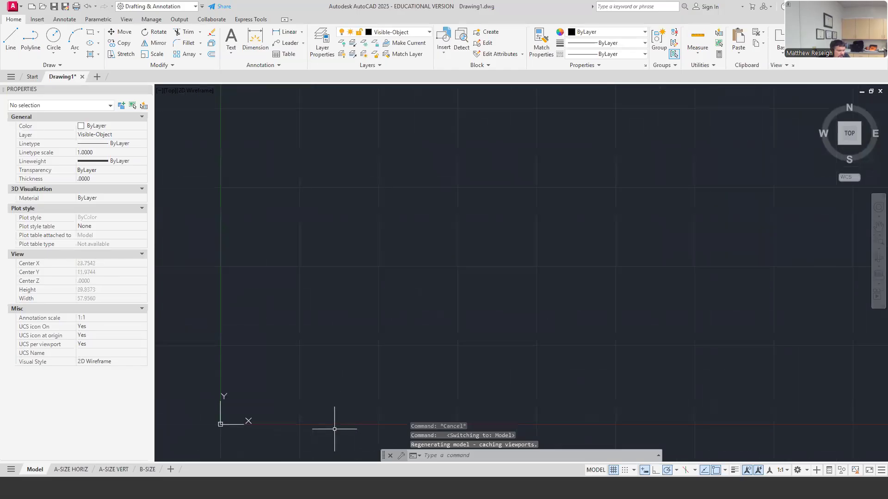
pyautogui.click(427, 36)
pyautogui.click(368, 111)
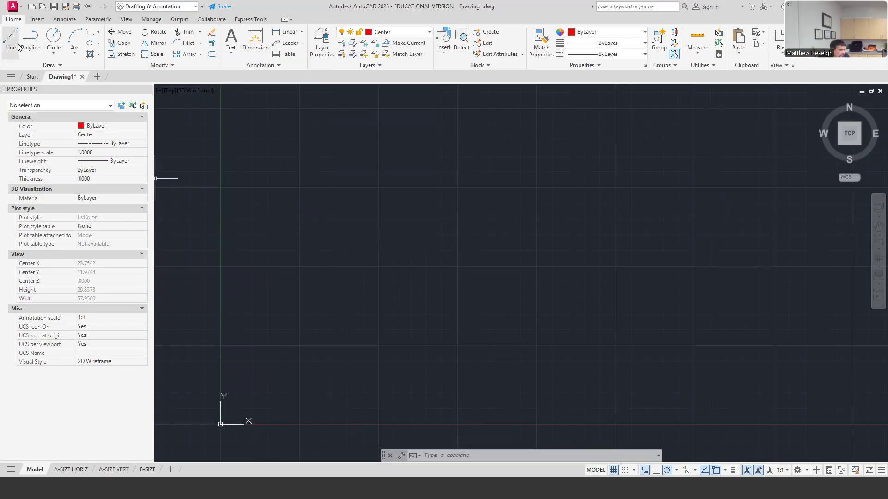
# - Draw the plate's outer circle with a radius of 4 in open model space, checking the diameter in the reference PDF
pyautogui.click(54, 37)
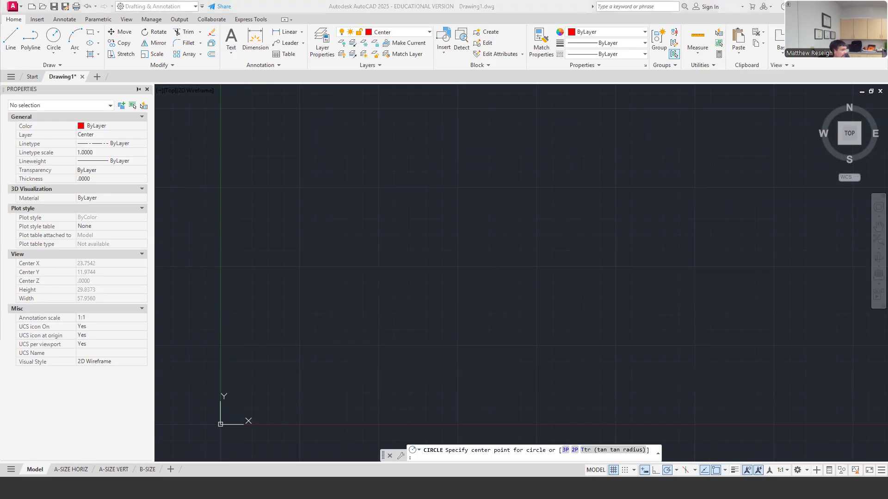
pyautogui.hotkey('alt', 'Tab')
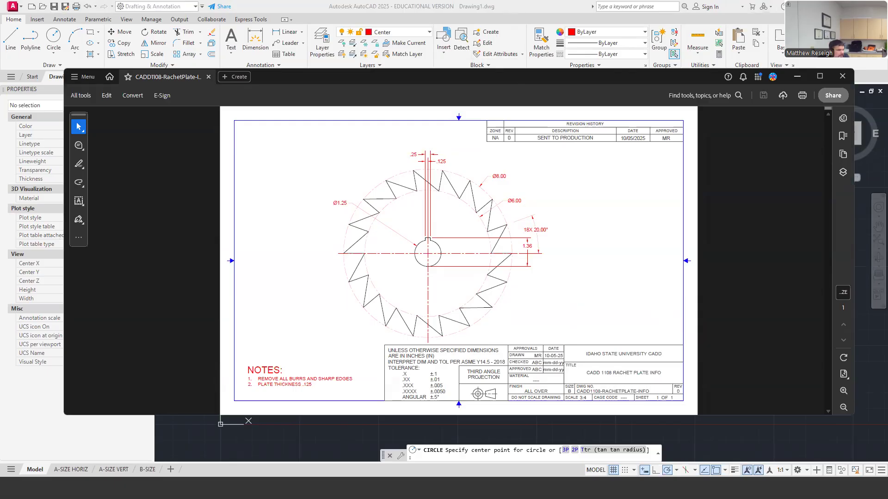
pyautogui.hotkey('alt', 'Tab')
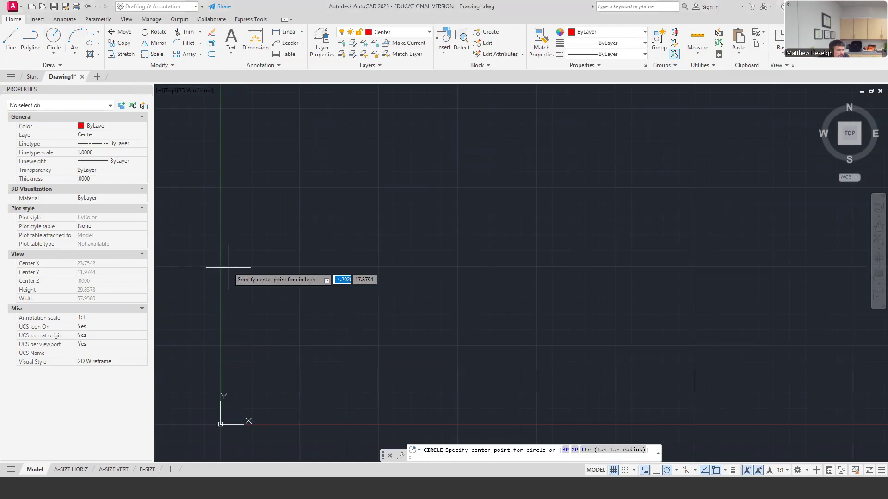
pyautogui.click(359, 283)
pyautogui.write('4')
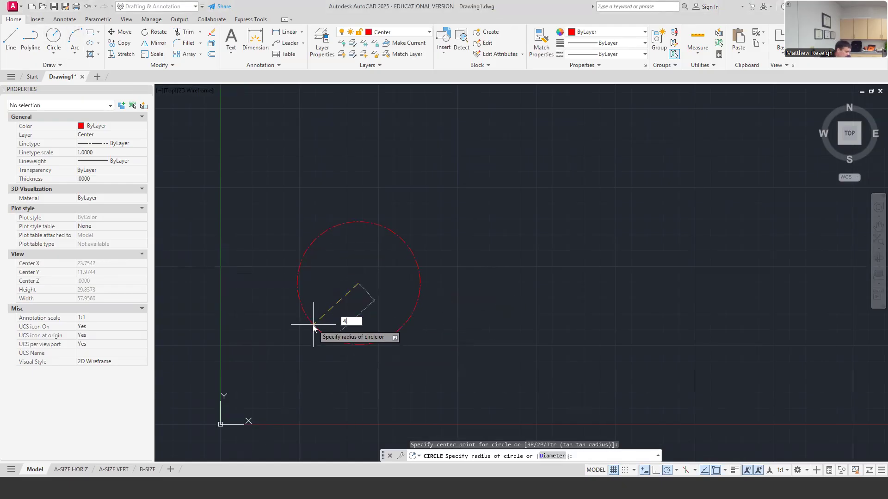
pyautogui.press('Return')
# - Draw a second circle with a radius of 3, concentric with the plate's outer circle
pyautogui.scroll(4, 349, 291)
pyautogui.rightClick(349, 292)
pyautogui.click(374, 299)
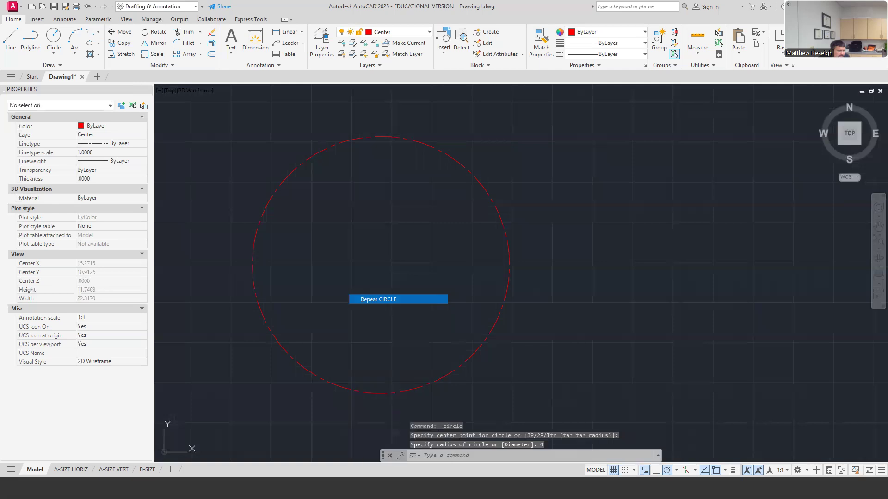
pyautogui.click(381, 264)
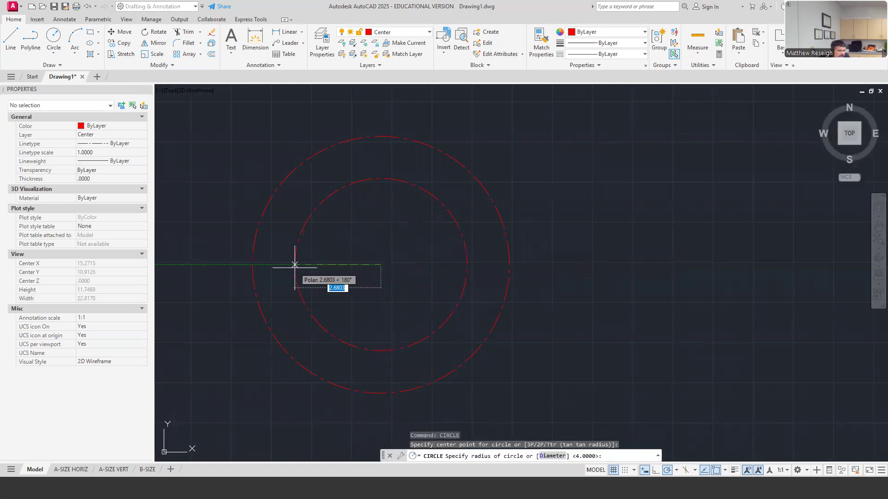
pyautogui.write('3')
pyautogui.press('Return')
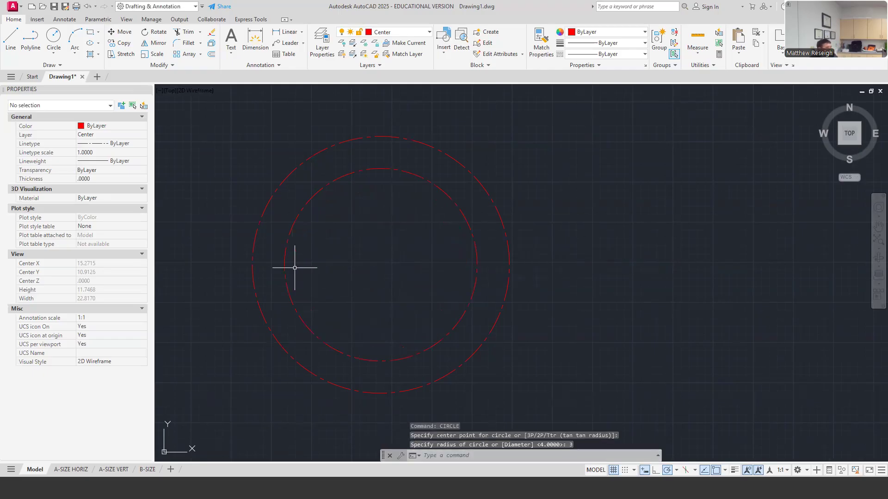
pyautogui.press('Escape')
pyautogui.press('Escape')
pyautogui.click(290, 294)
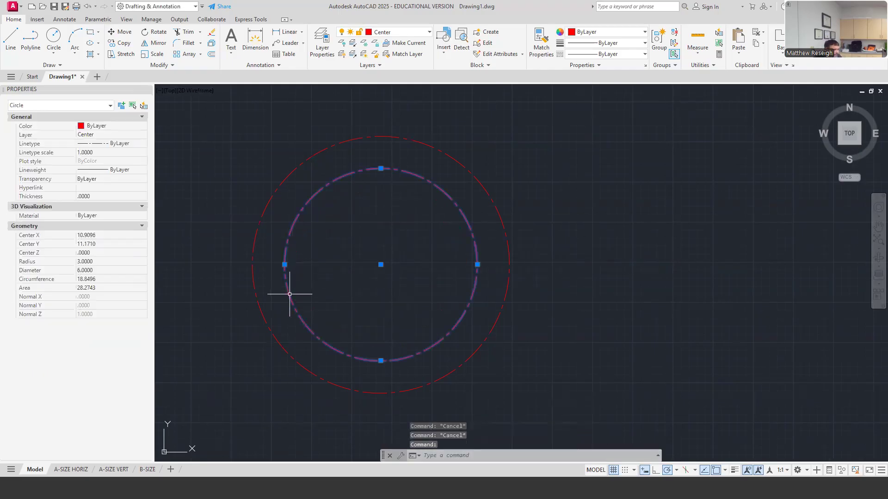
pyautogui.press('Escape')
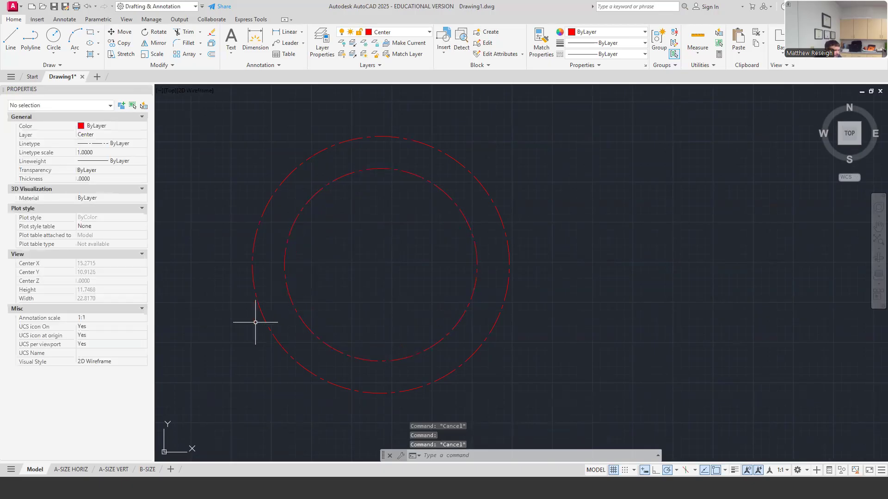
pyautogui.click(259, 311)
pyautogui.press('Escape')
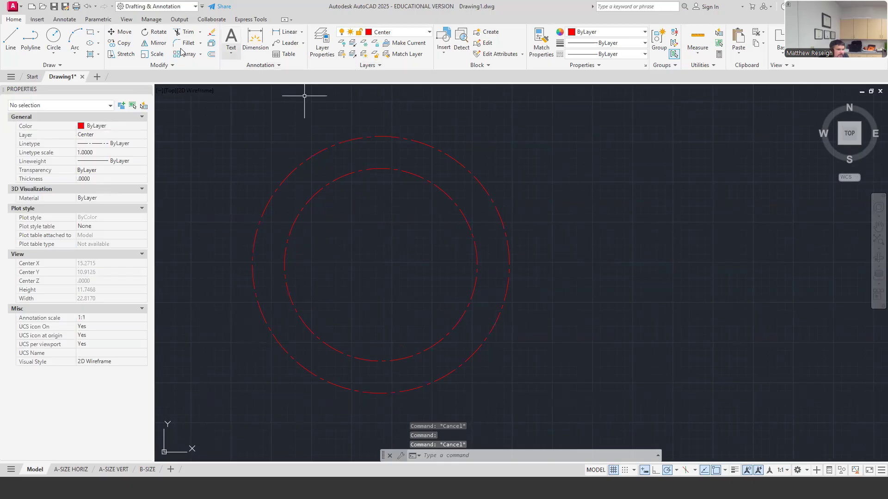
# - Add a center mark to the plate's outer circle
pyautogui.click(65, 19)
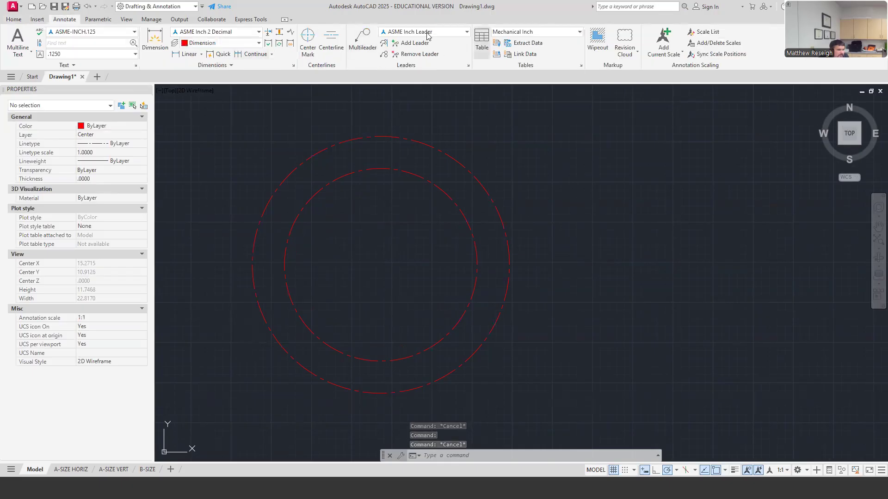
pyautogui.click(307, 40)
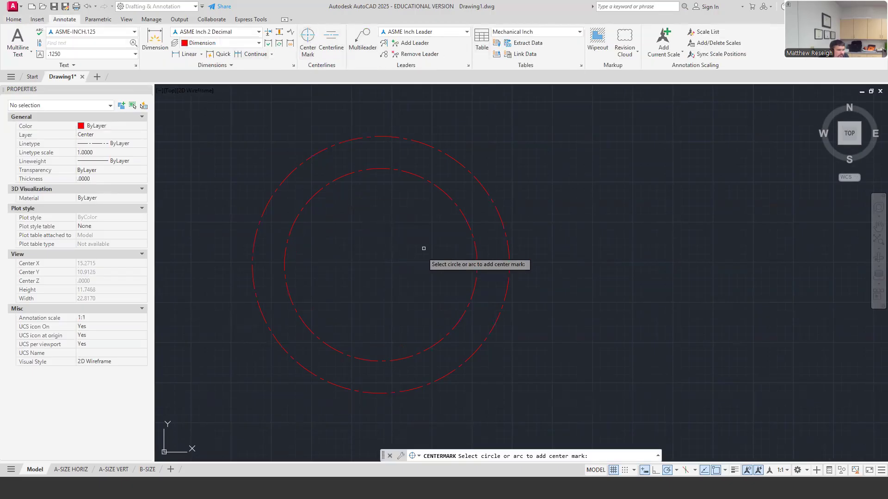
pyautogui.click(457, 165)
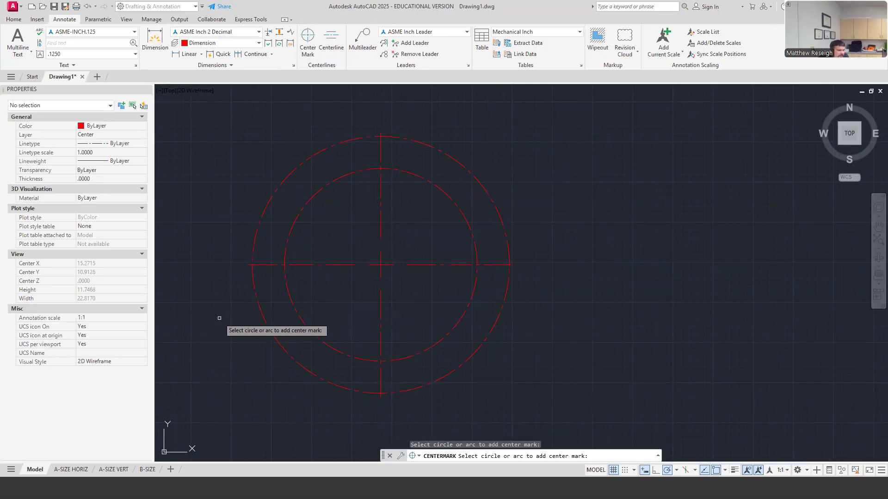
pyautogui.press('Escape')
# - Set the center mark's left, right, top and bottom extensions to .25
pyautogui.click(446, 264)
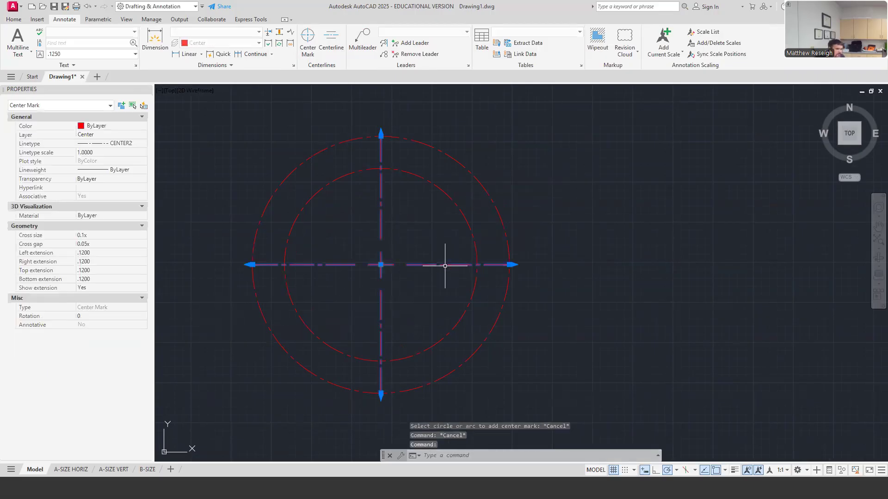
pyautogui.click(89, 254)
pyautogui.write('.25')
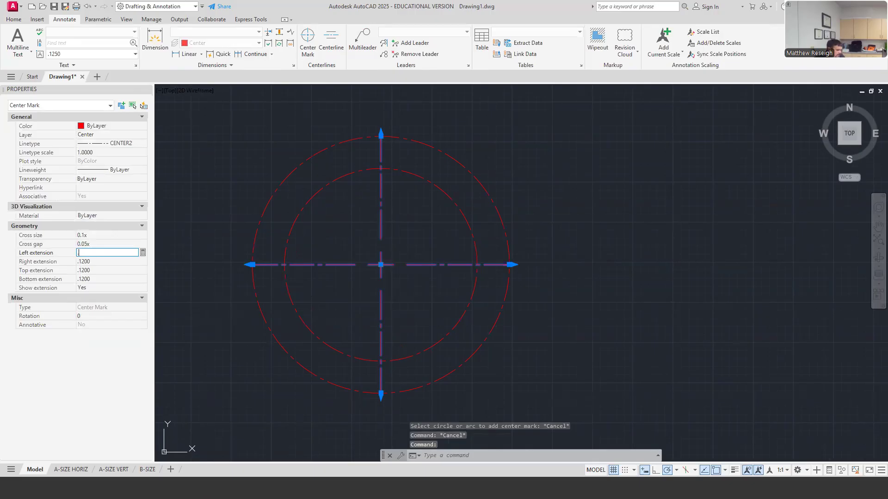
pyautogui.click(88, 262)
pyautogui.write('.25')
pyautogui.press('Tab')
pyautogui.write('.25')
pyautogui.press('Tab')
pyautogui.write('.25')
pyautogui.press('Tab')
pyautogui.press('Escape')
pyautogui.press('Escape')
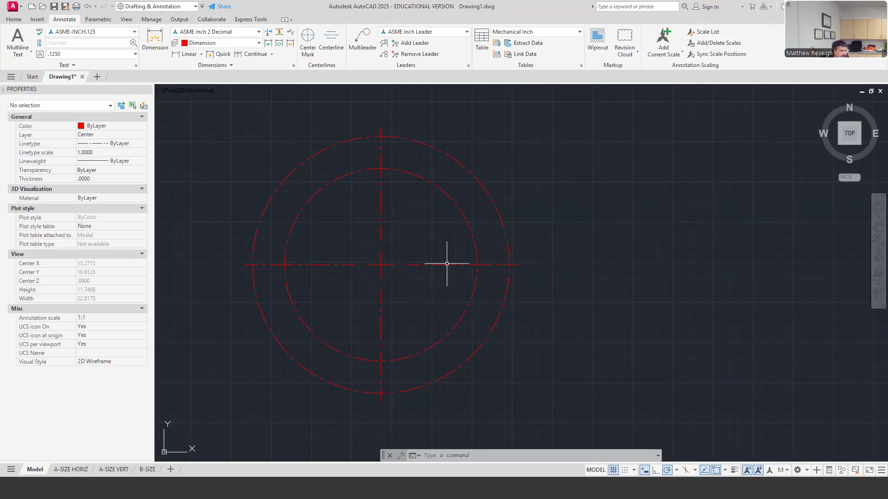
# - Make the Visible-Object layer current
pyautogui.click(13, 21)
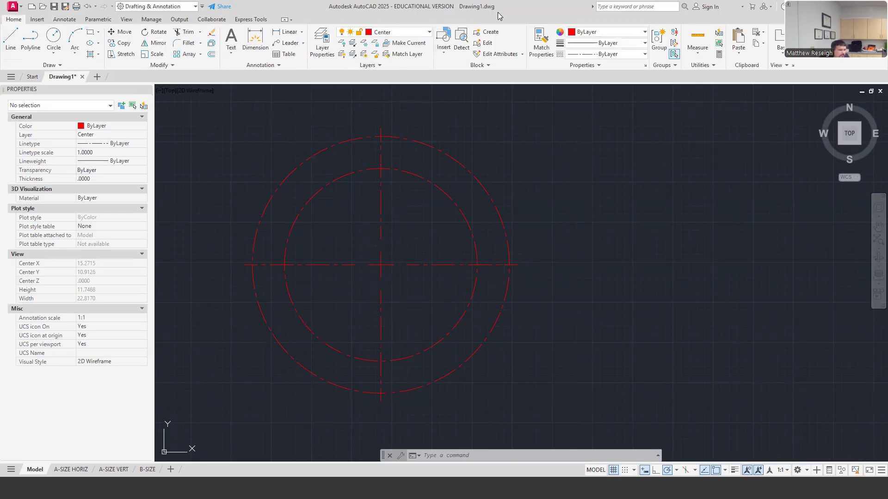
pyautogui.click(428, 31)
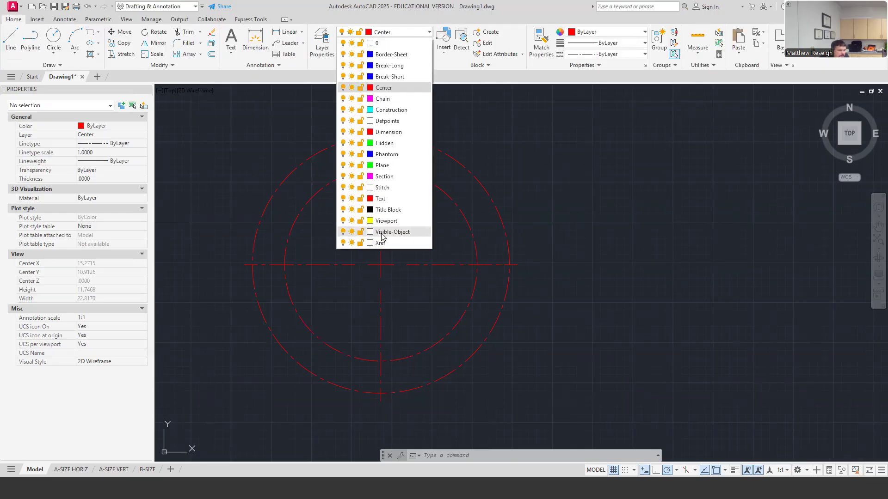
pyautogui.click(391, 234)
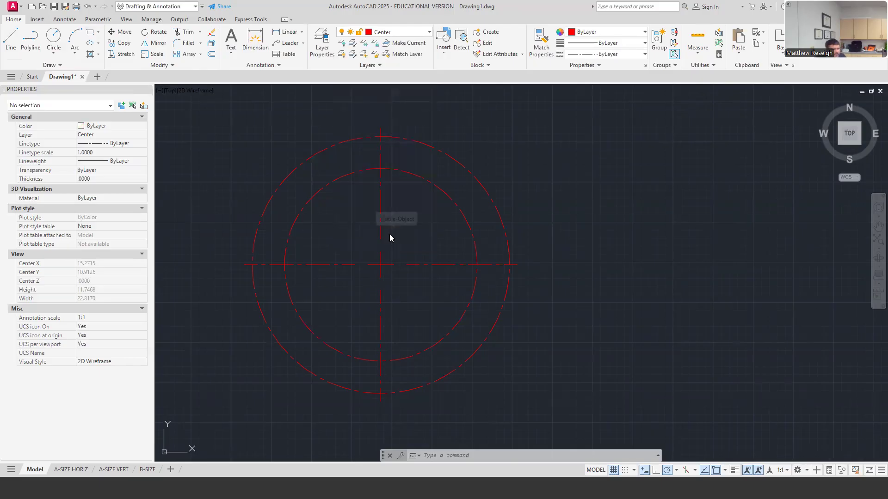
pyautogui.click(12, 37)
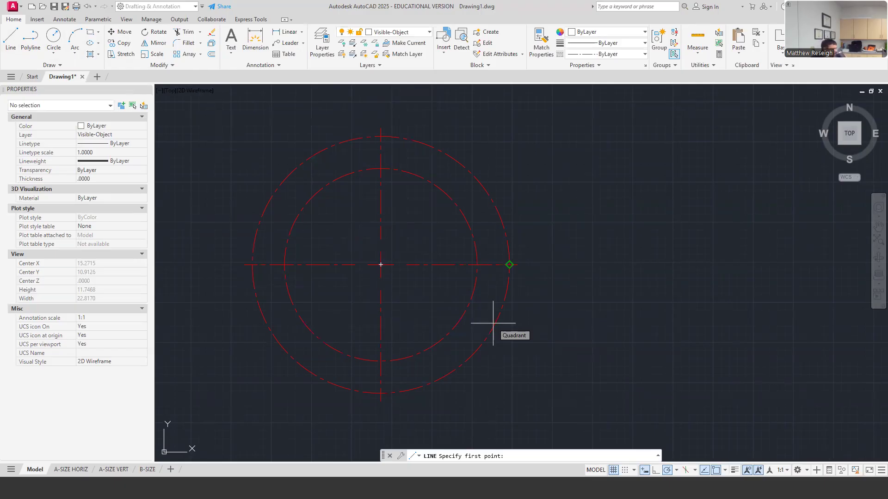
pyautogui.scroll(4, 510, 292)
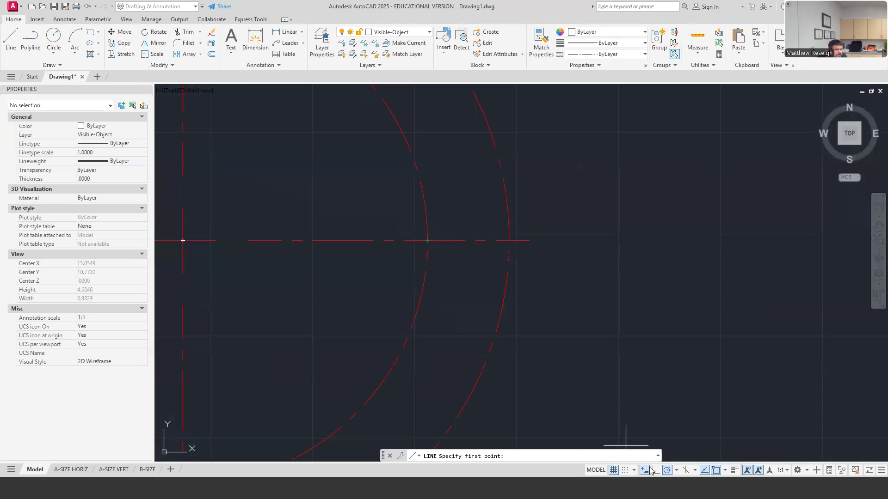
pyautogui.scroll(-3, 553, 310)
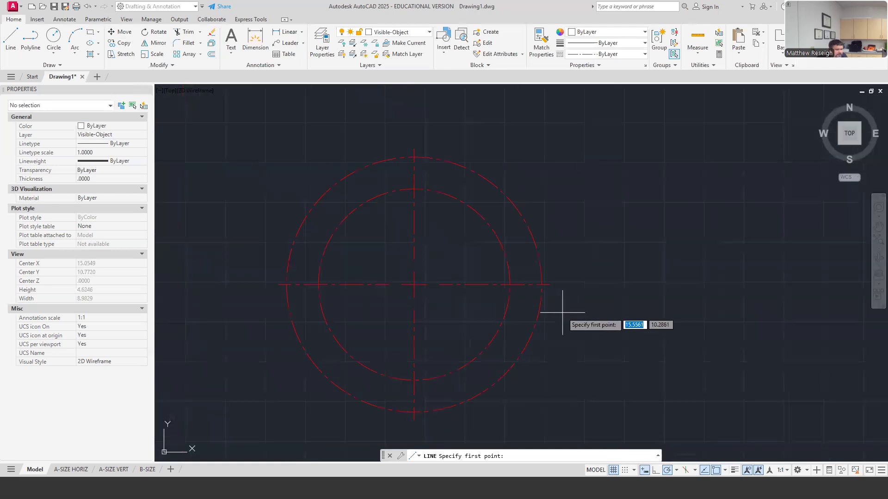
pyautogui.scroll(1, 545, 312)
pyautogui.press('Escape')
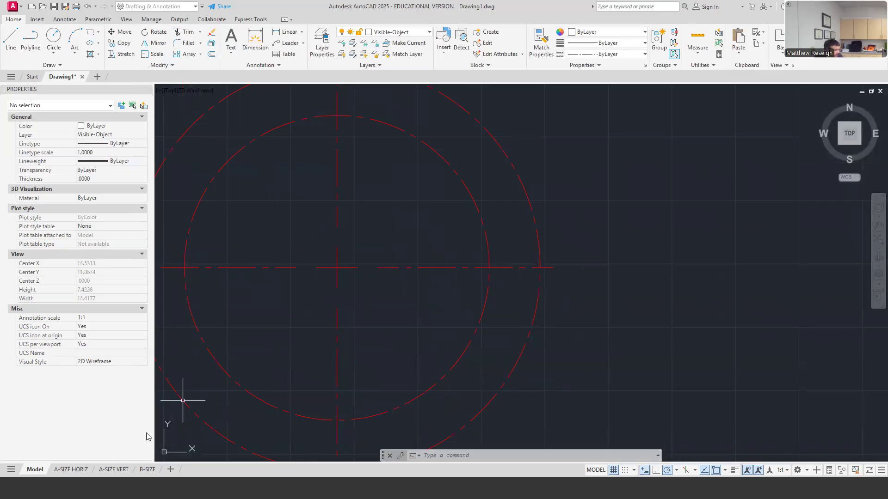
pyautogui.click(147, 469)
pyautogui.click(114, 469)
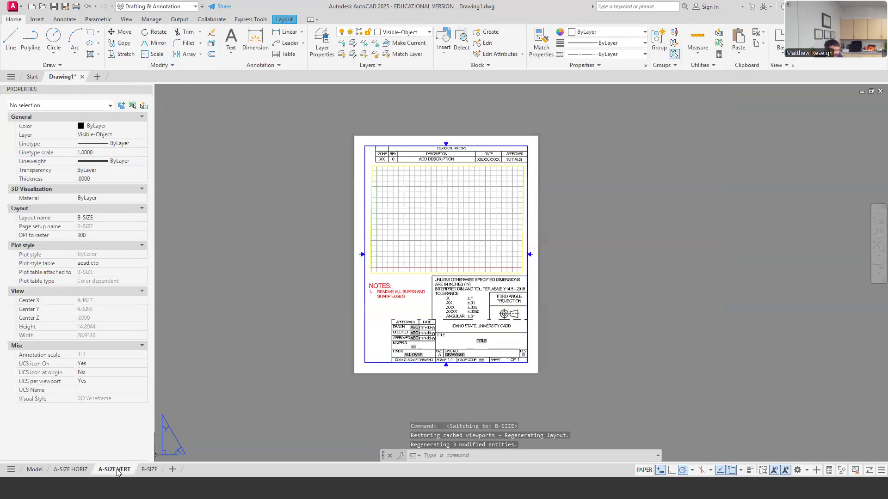
pyautogui.click(35, 470)
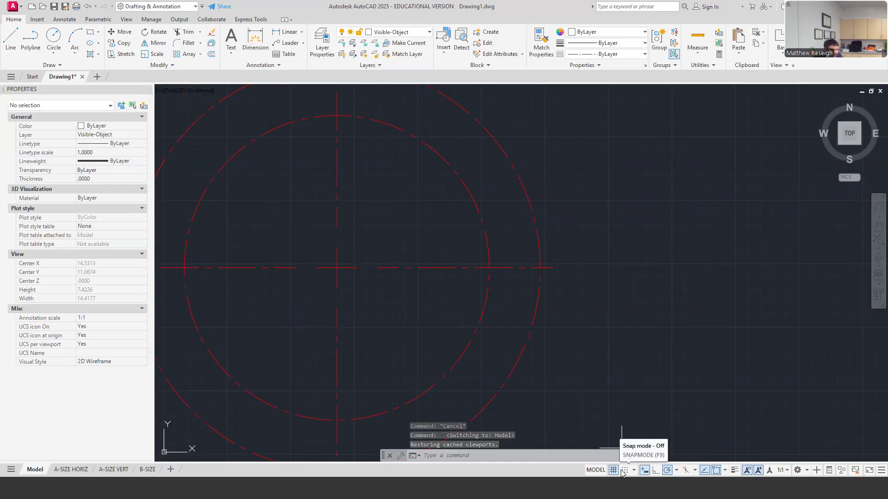
# - Draw a horizontal line from the inner circle's right quadrant to the outer circle's right quadrant
pyautogui.scroll(-2, 579, 332)
pyautogui.scroll(2, 564, 325)
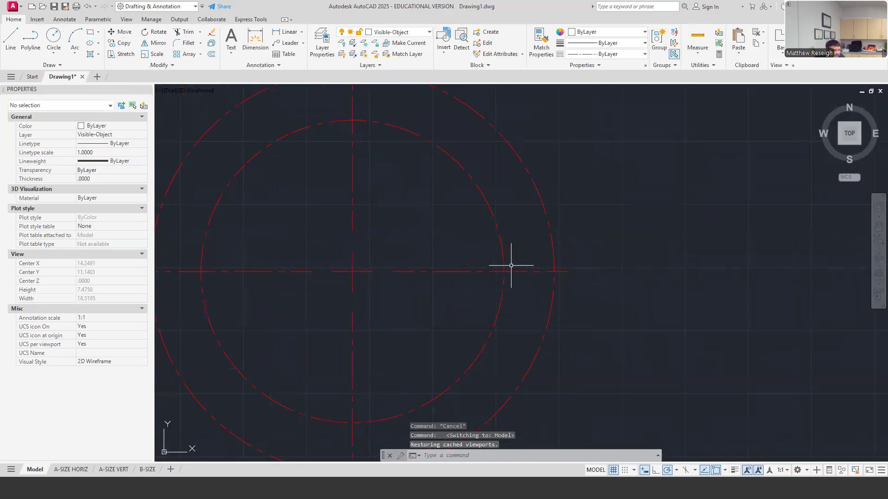
pyautogui.scroll(2, 520, 265)
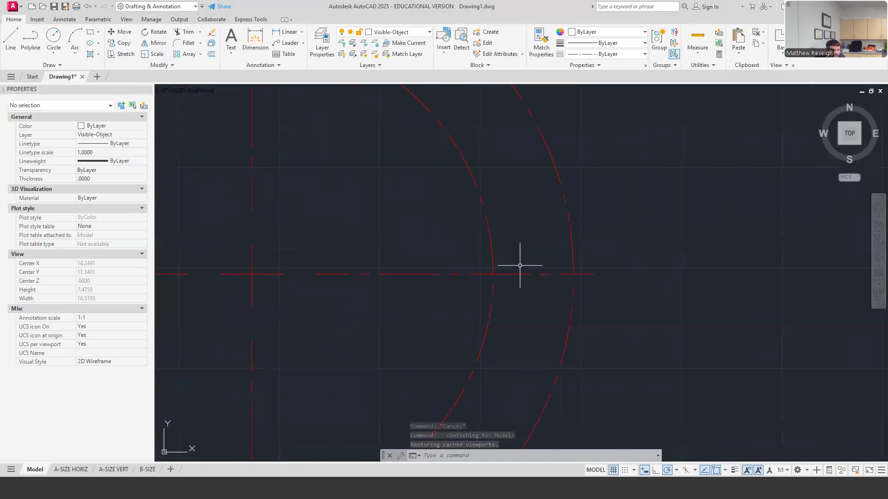
pyautogui.write('l')
pyautogui.press('Return')
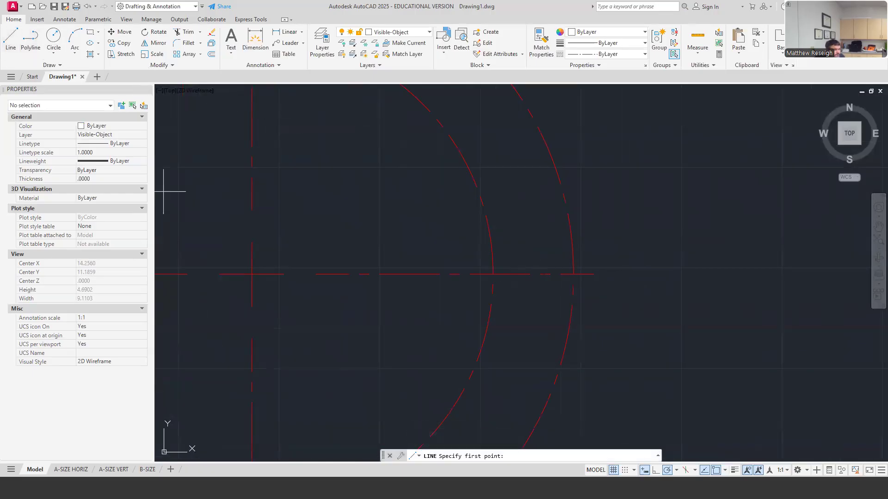
pyautogui.click(493, 275)
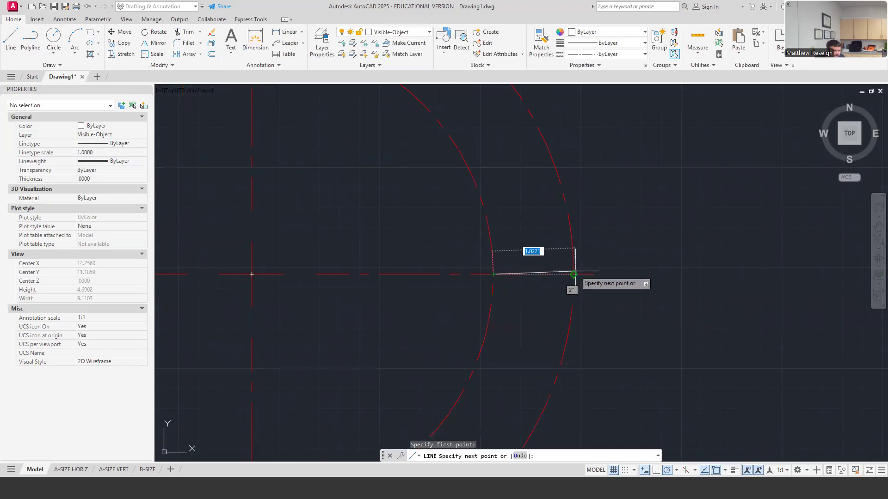
pyautogui.click(574, 274)
pyautogui.press('Escape')
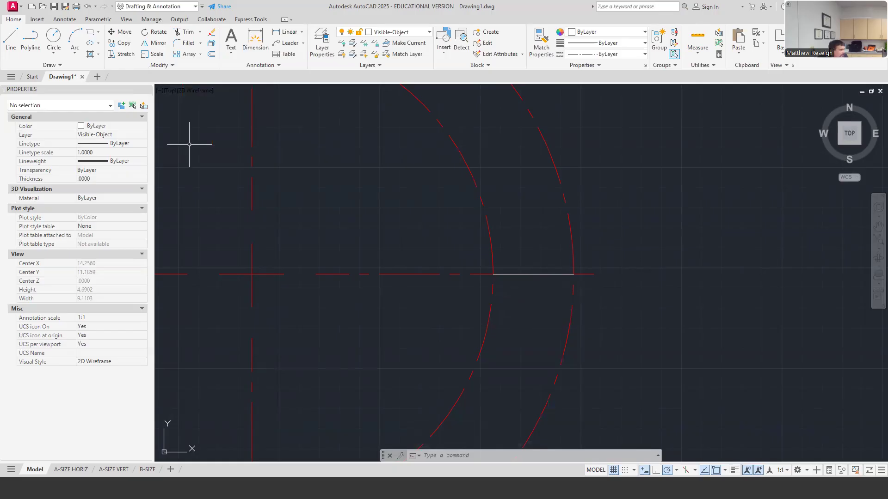
# - Examine the tooth shape and angular spacing in the full-size reference PDF and return to the AutoCAD drawing
pyautogui.hotkey('alt', 'Tab')
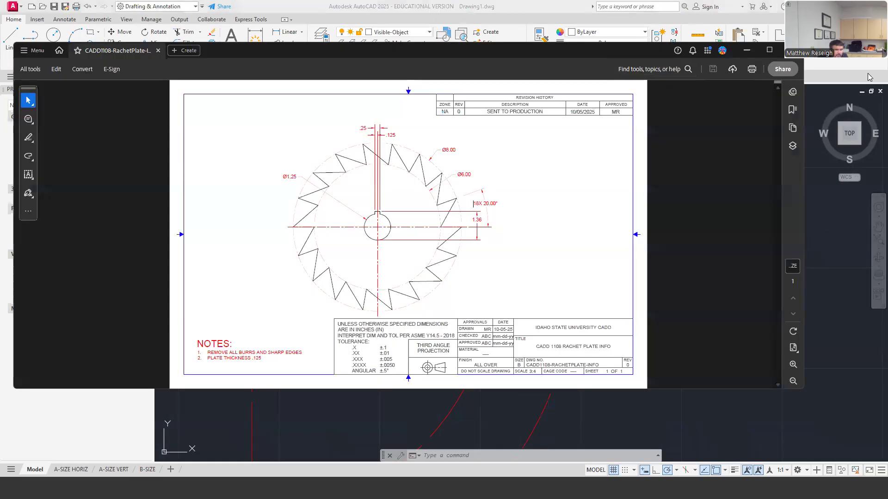
pyautogui.click(769, 50)
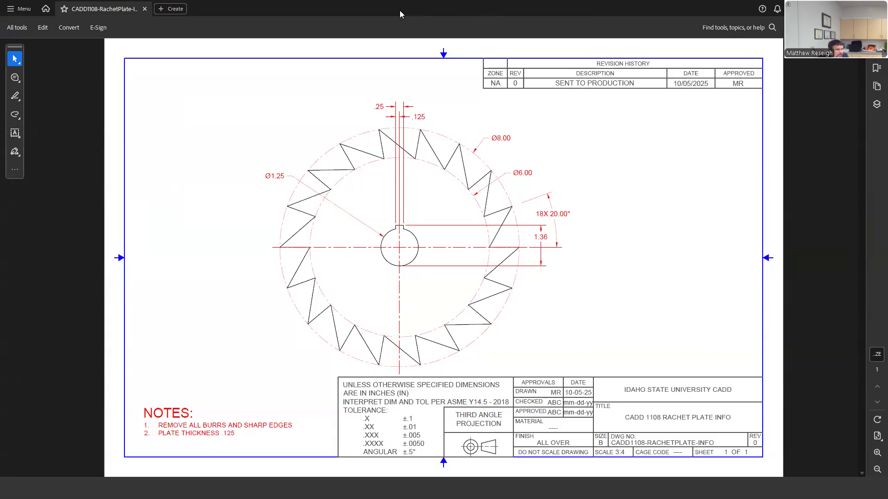
pyautogui.hotkey('alt', 'Tab')
pyautogui.scroll(-2, 558, 263)
pyautogui.scroll(-4, 558, 263)
pyautogui.scroll(4, 564, 281)
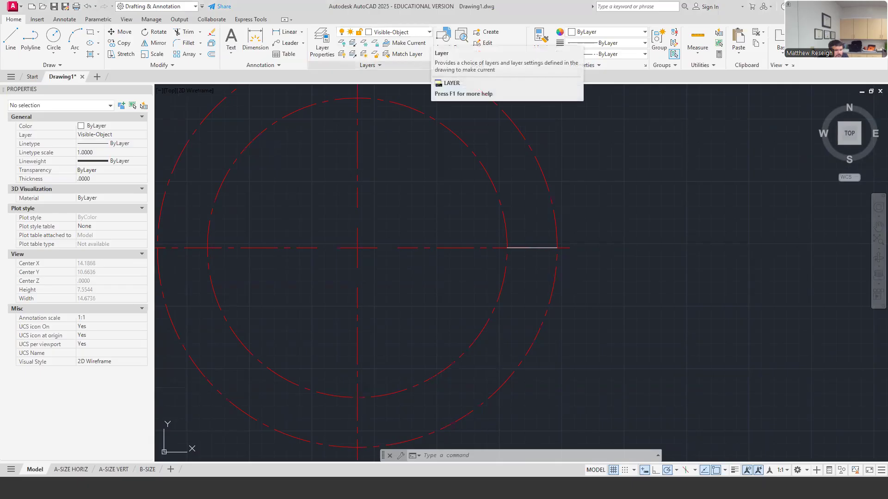
# - Make the Construction layer current for the next line
pyautogui.press('l')
pyautogui.press('Return')
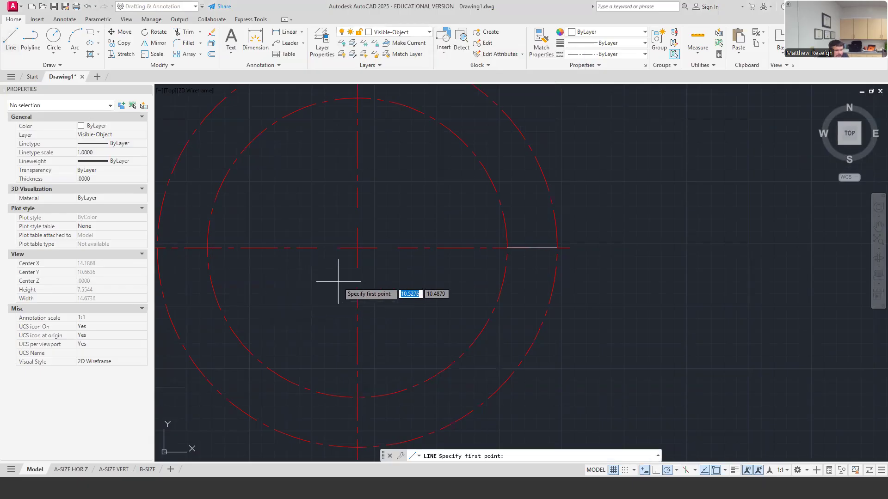
pyautogui.click(429, 36)
pyautogui.click(390, 71)
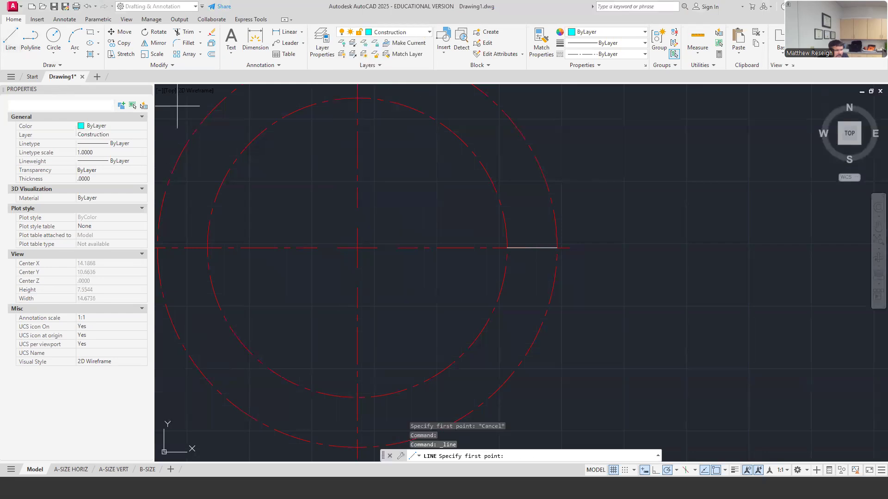
# - With 10-degree polar tracking increments, draw a construction line about 5.69 long from the circles' center at 20 degrees below horizontal
pyautogui.click(357, 248)
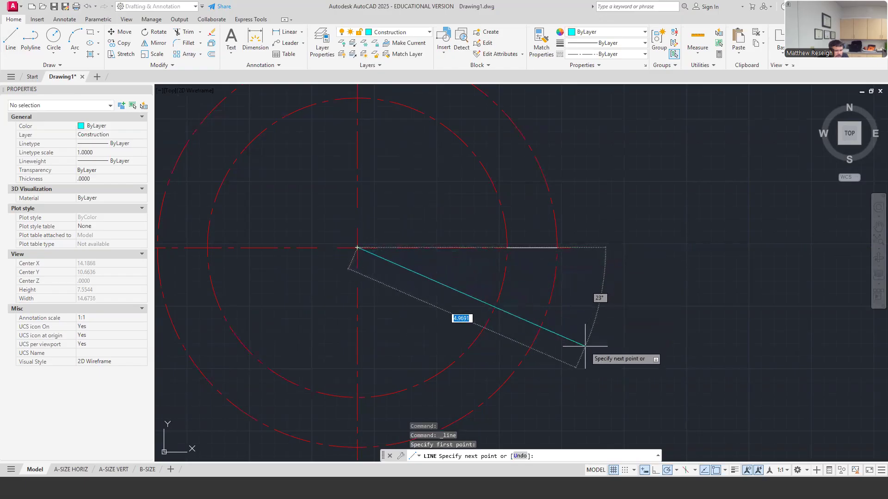
pyautogui.click(676, 471)
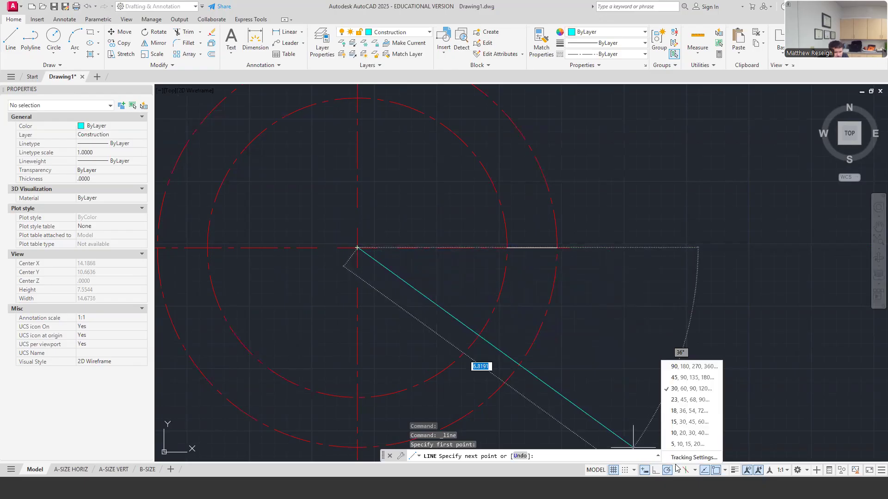
pyautogui.click(672, 435)
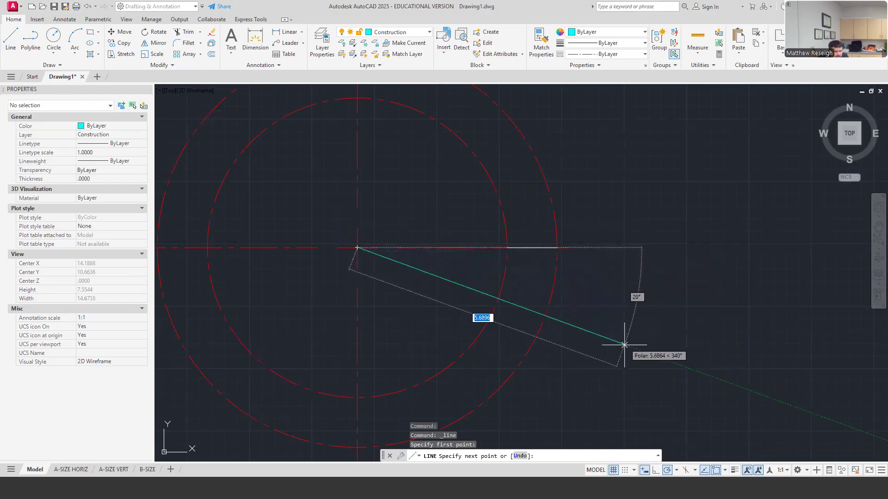
pyautogui.press('Tab')
pyautogui.write('20')
pyautogui.press('Return')
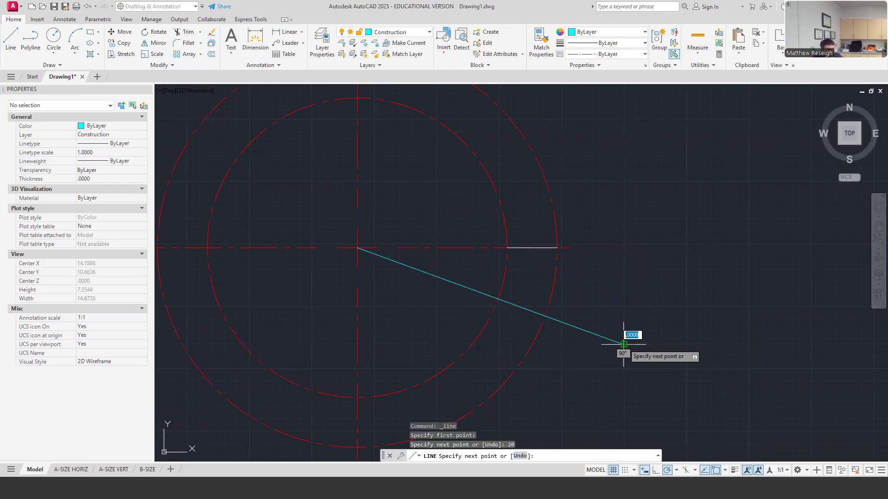
# - End the construction line and make the Visible-Object layer current
pyautogui.press('Escape')
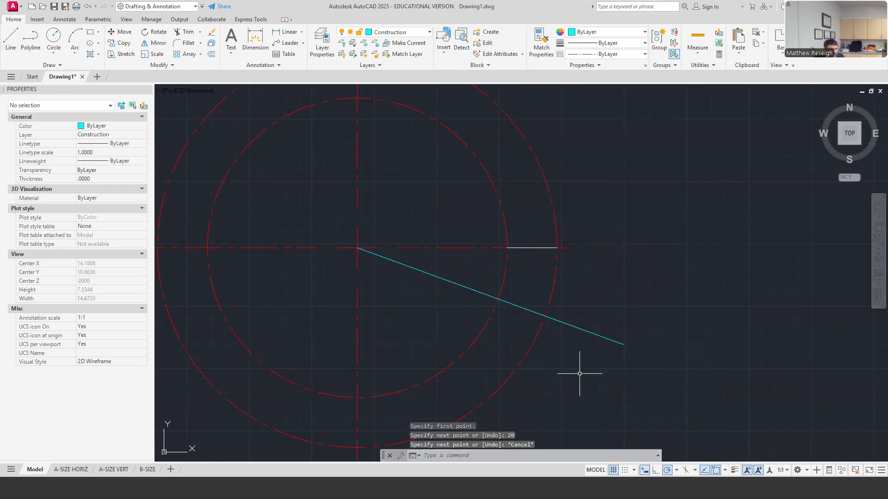
pyautogui.scroll(2, 572, 350)
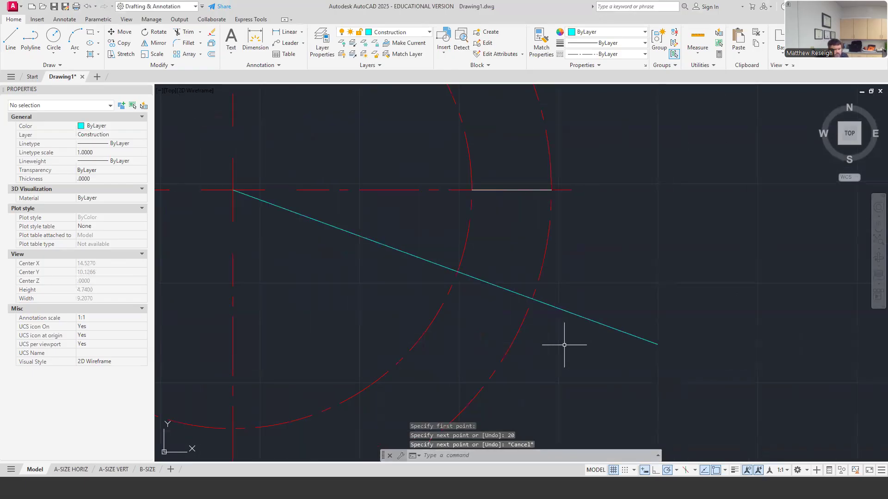
pyautogui.click(397, 32)
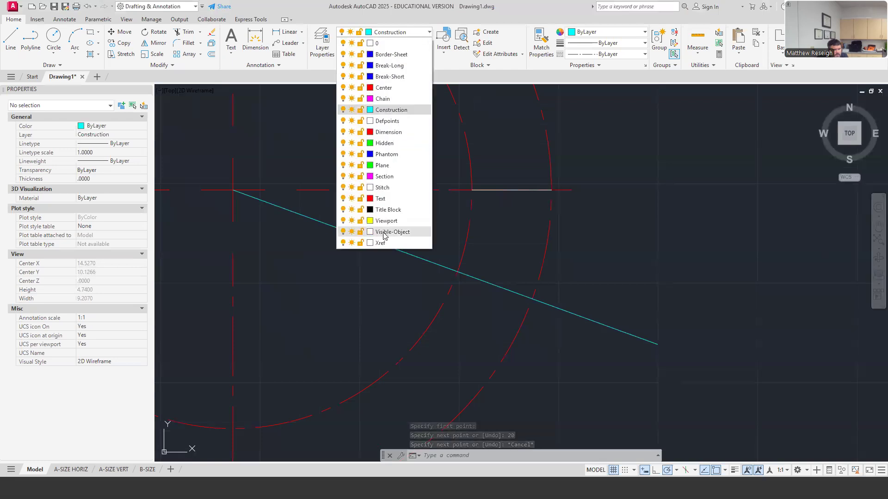
pyautogui.click(387, 232)
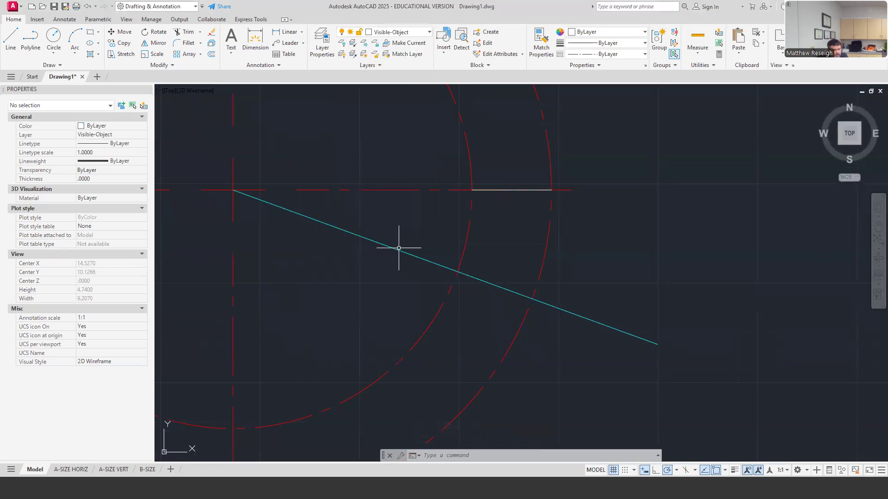
# - Draw a line along the 20-degree construction line from the inner circle to the outer circle
pyautogui.click(11, 41)
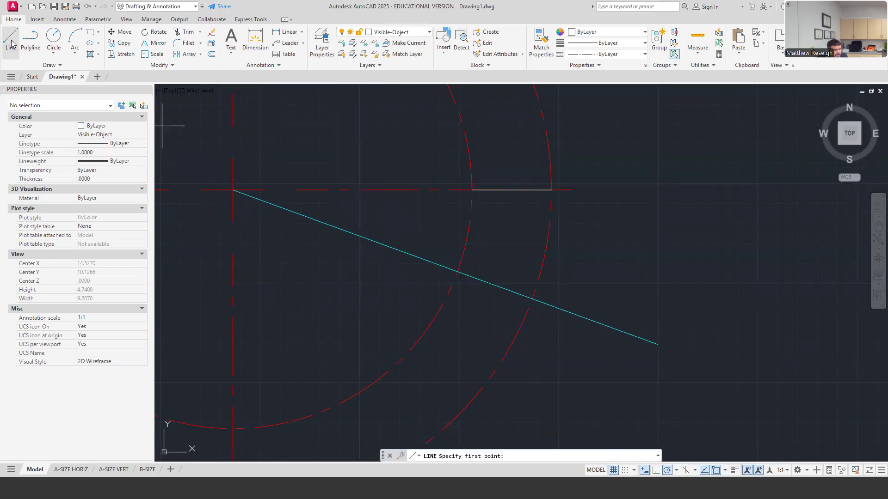
pyautogui.click(233, 190)
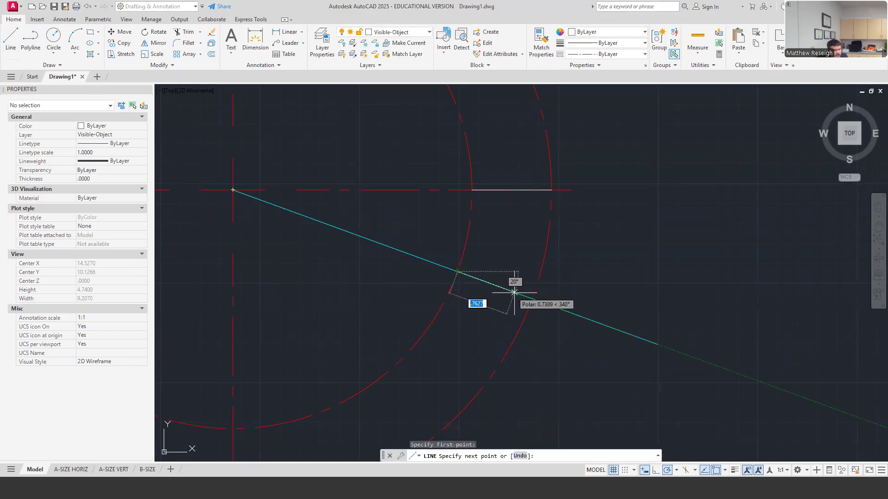
pyautogui.click(532, 298)
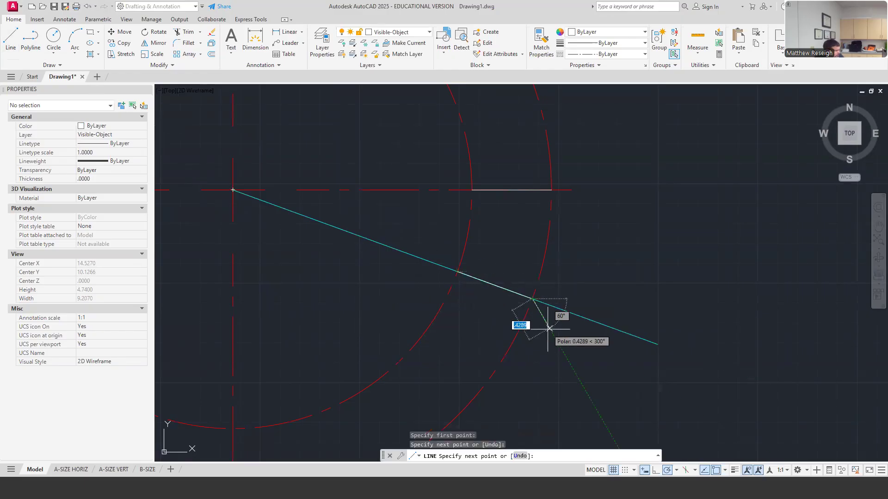
pyautogui.press('Escape')
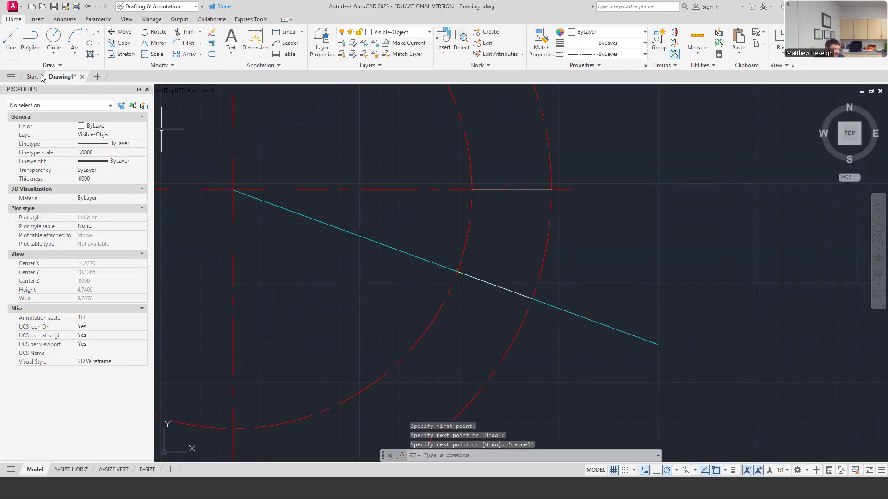
# - Draw the tooth's slanted edge from the outer circle's right quadrant to the inner circle's intersection with the construction line
pyautogui.click(13, 41)
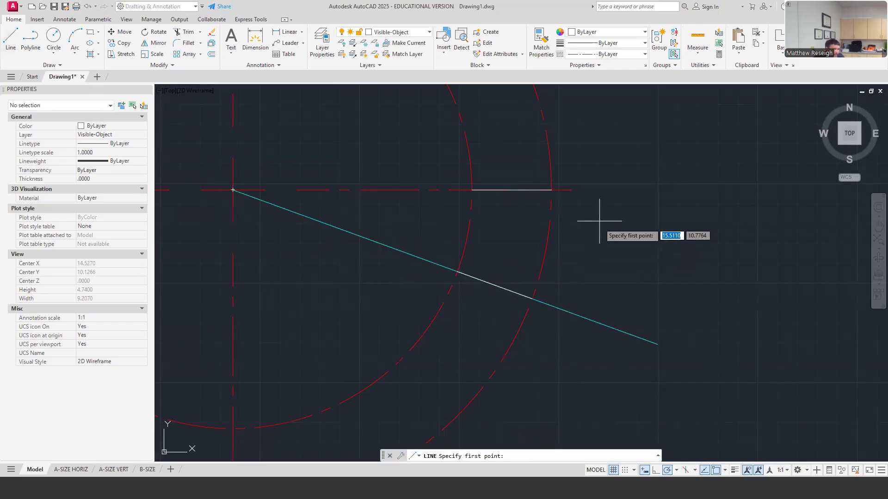
pyautogui.click(551, 190)
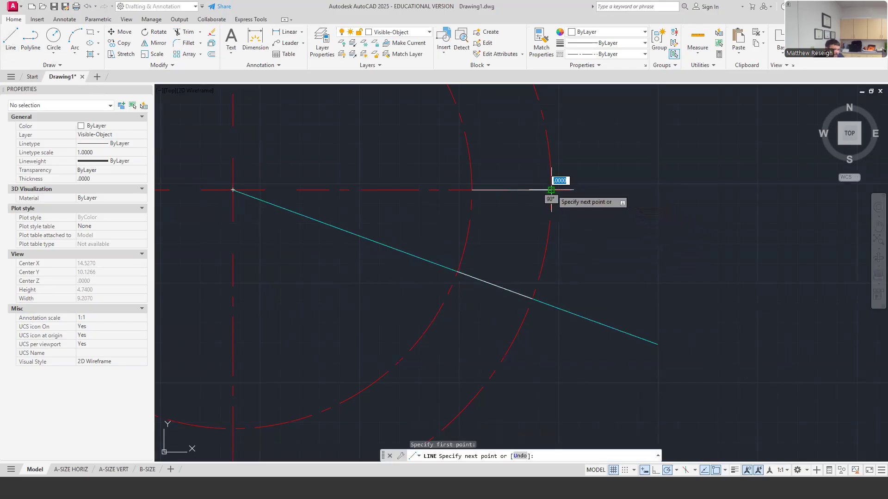
pyautogui.click(457, 272)
pyautogui.press('Escape')
# - Erase the visible line lying on the construction line between the two circles and check the remaining slanted tooth edge
pyautogui.click(495, 284)
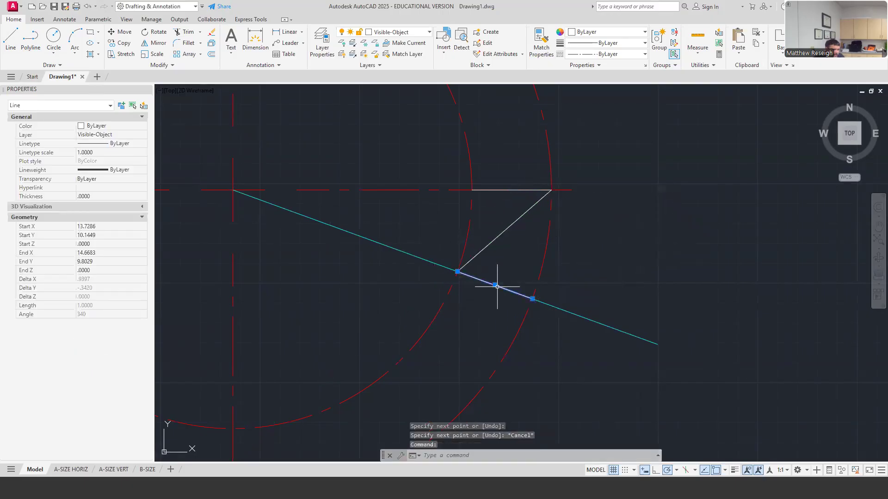
pyautogui.press('Delete')
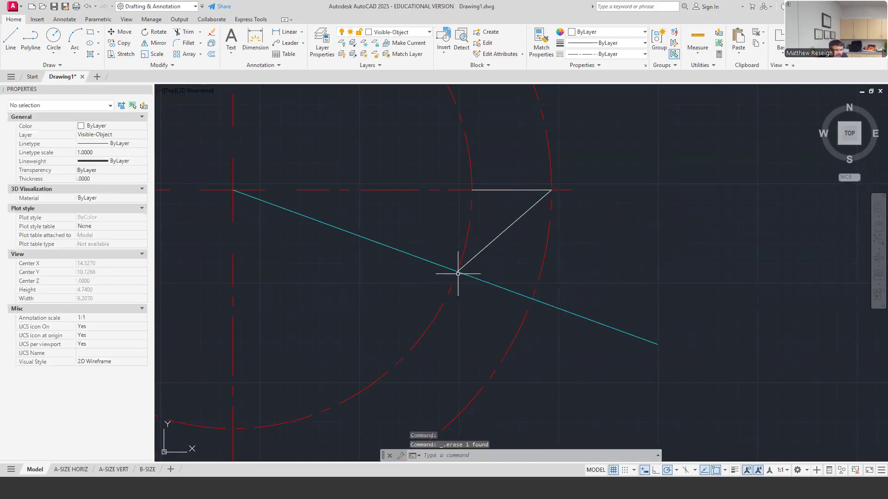
pyautogui.scroll(-3, 513, 269)
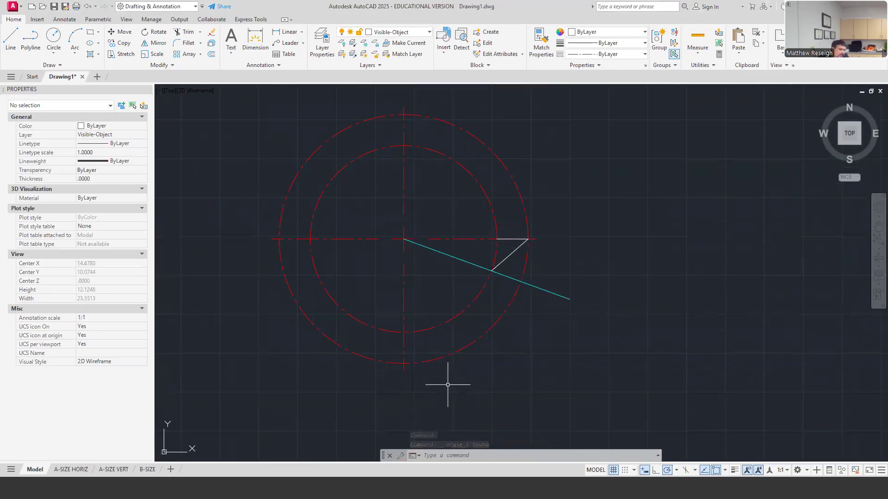
pyautogui.scroll(5, 531, 246)
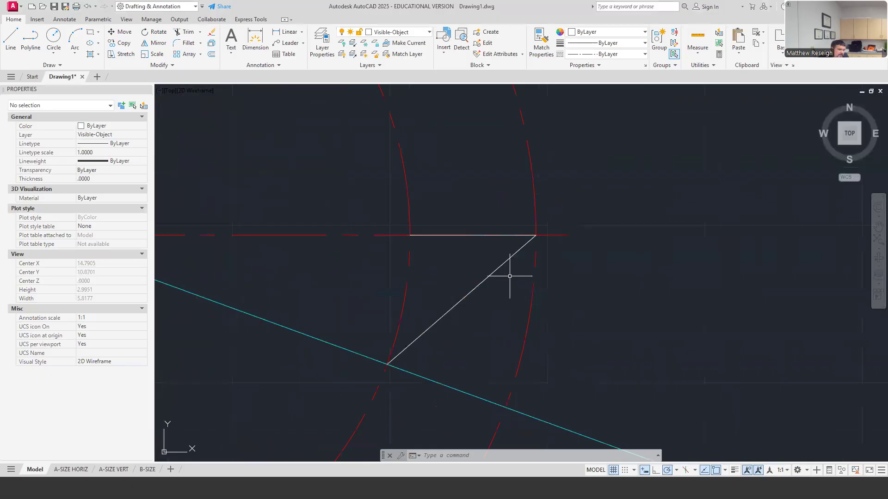
pyautogui.click(492, 272)
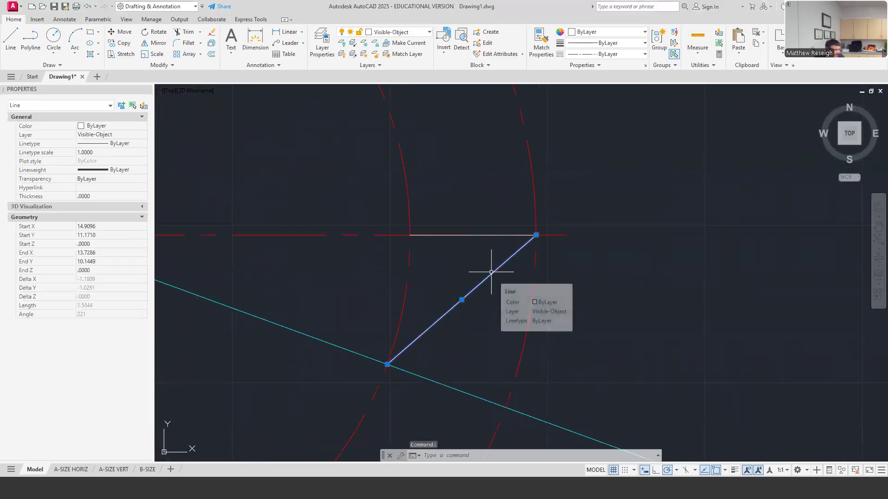
pyautogui.press('Escape')
pyautogui.press('Escape')
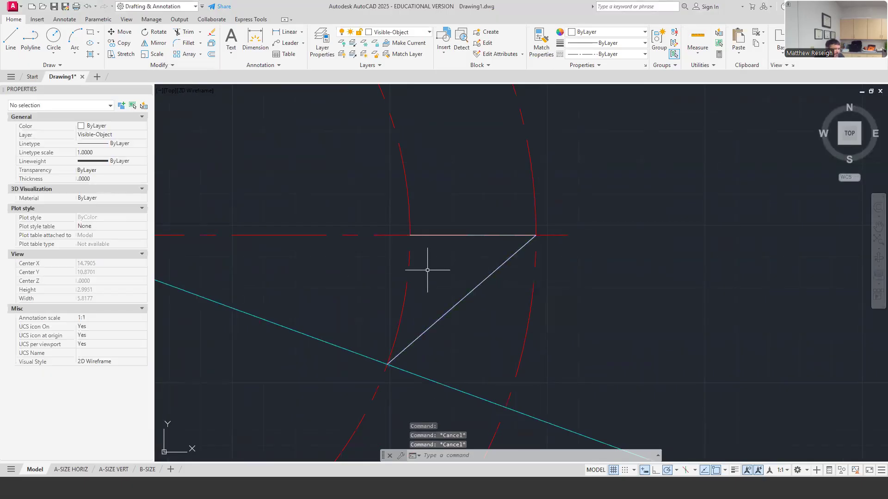
# - Check the tooth count and angle in the reference PDF at full size, and switch back to AutoCAD
pyautogui.scroll(-8, 486, 277)
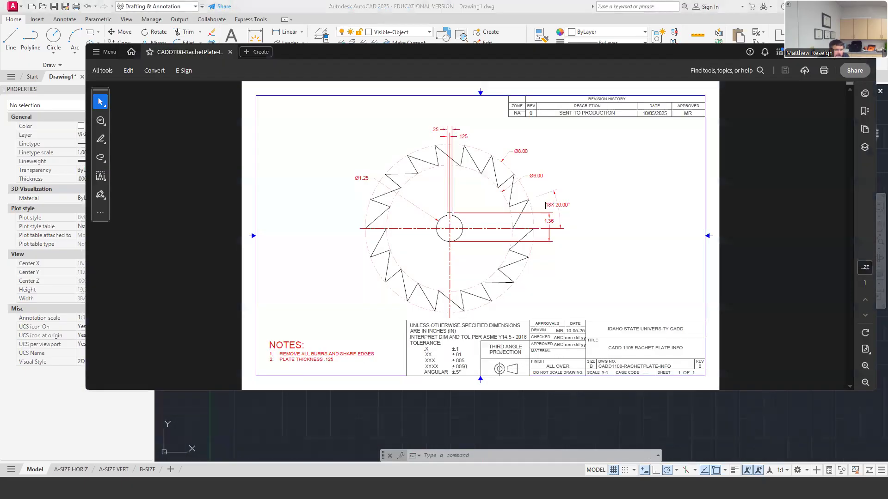
pyautogui.click(844, 51)
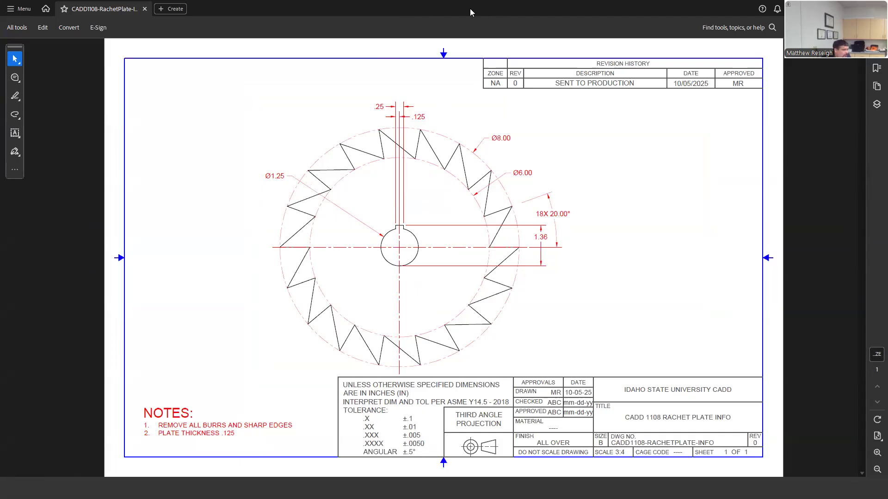
pyautogui.hotkey('alt', 'Tab')
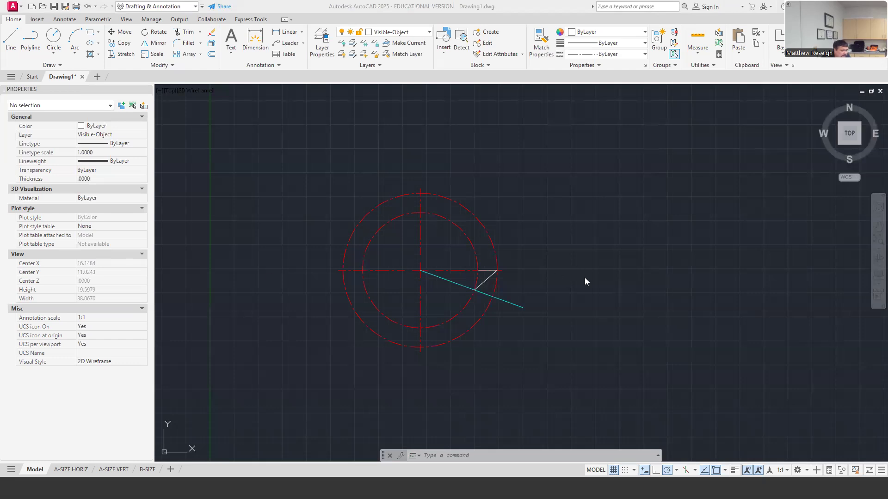
# - Create a polar array of the tooth's horizontal and slanted lines around the circles' common center
pyautogui.scroll(2, 497, 298)
pyautogui.moveTo(200, 256); pyautogui.dragTo(242, 263, button='middle')
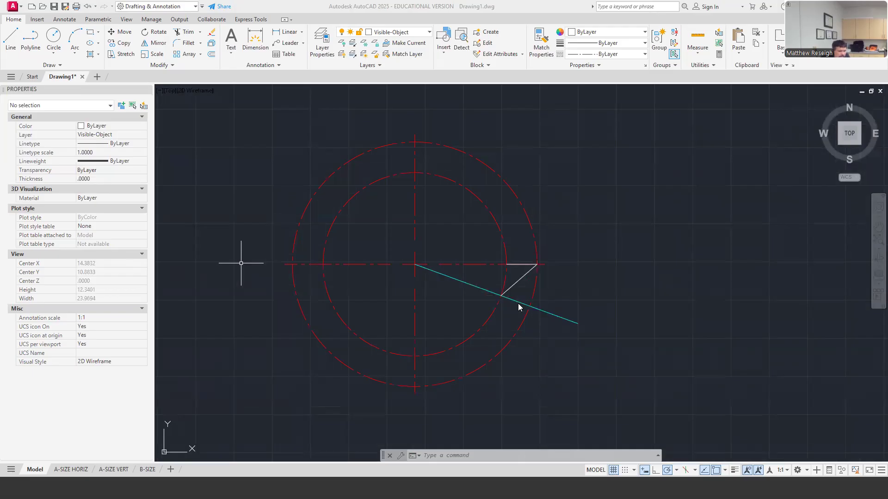
pyautogui.click(200, 54)
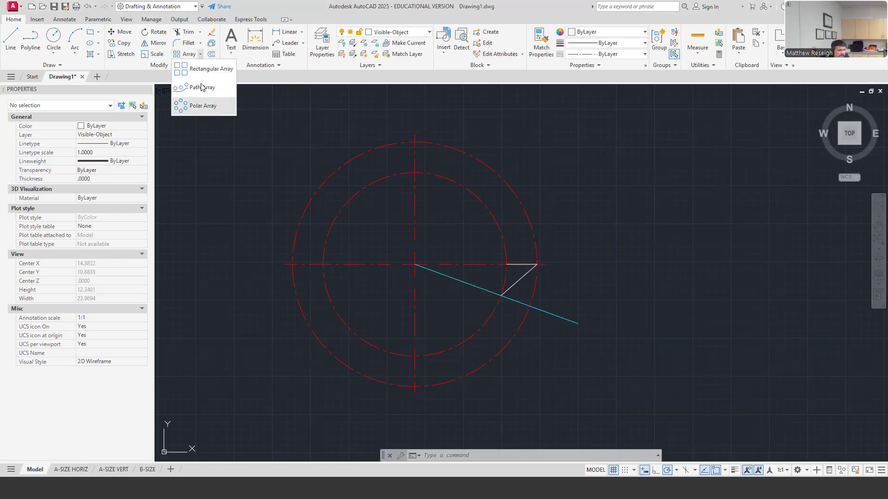
pyautogui.click(202, 106)
pyautogui.scroll(2, 523, 280)
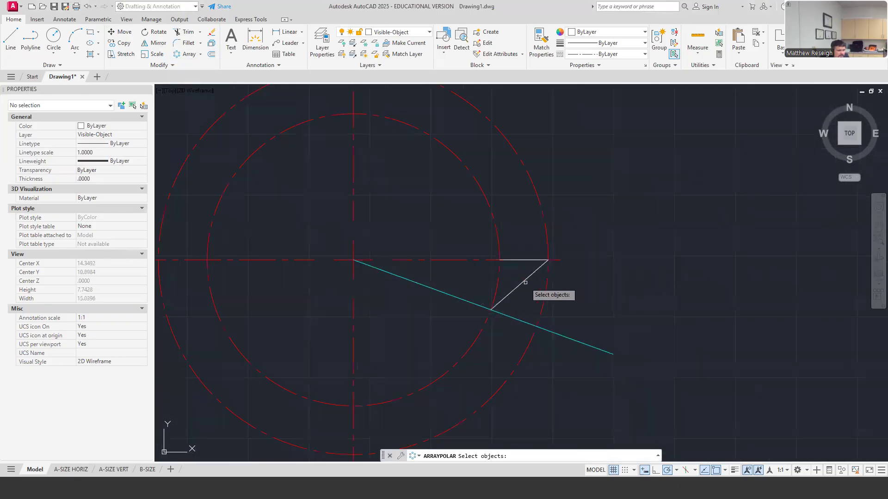
pyautogui.click(523, 281)
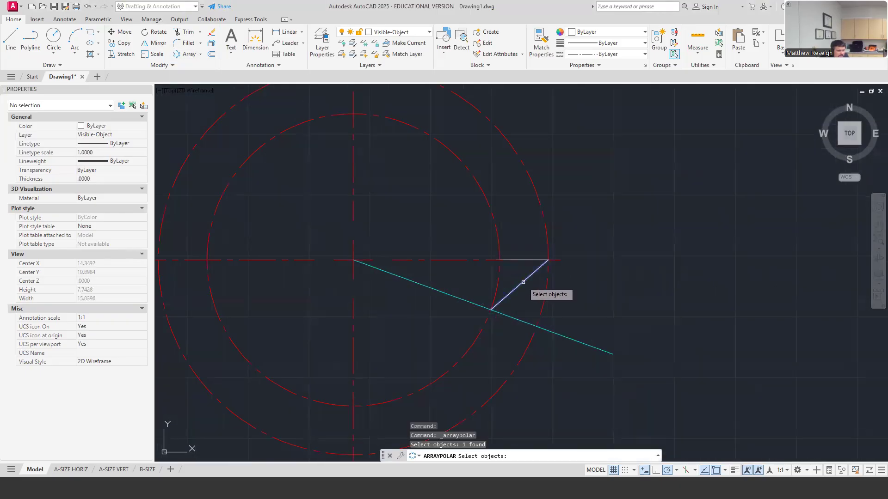
pyautogui.click(516, 260)
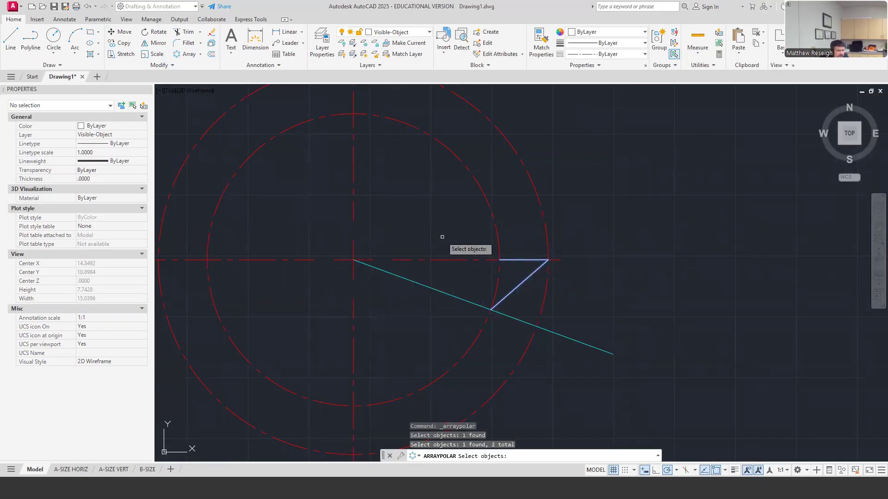
pyautogui.press('Return')
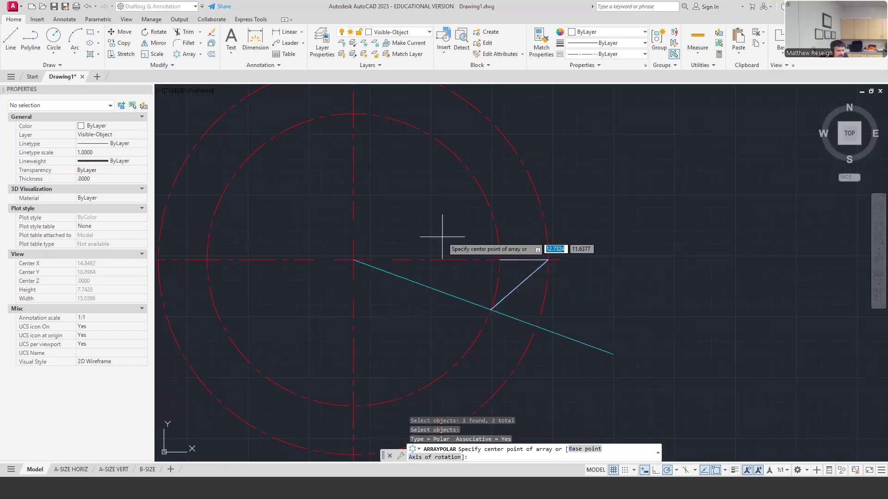
pyautogui.click(353, 260)
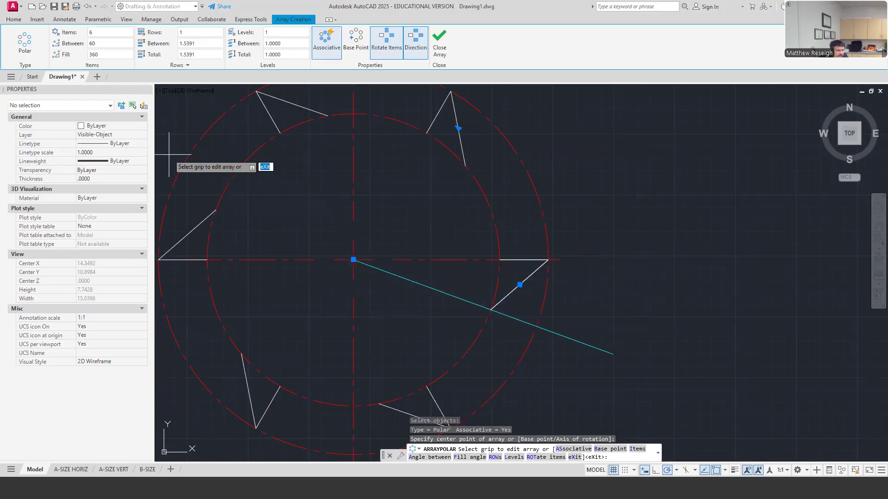
# - Set the polar array to 18 items, inspect the tooth corners against both circles, and finish the array
pyautogui.click(104, 32)
pyautogui.write('18')
pyautogui.press('Tab')
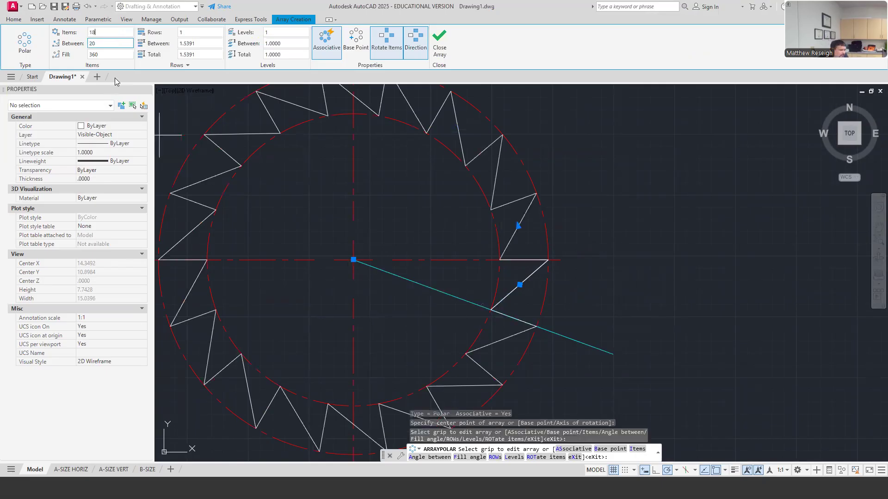
pyautogui.scroll(-1, 352, 192)
pyautogui.scroll(15, 284, 216)
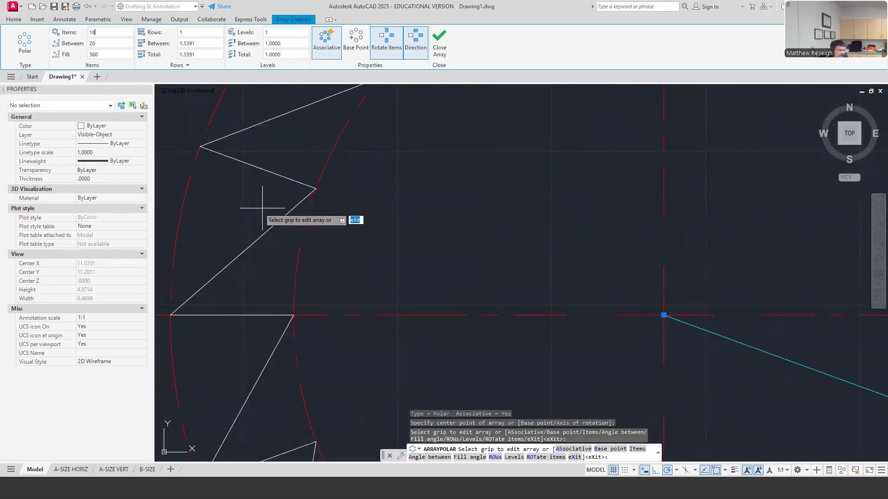
pyautogui.scroll(-10, 326, 180)
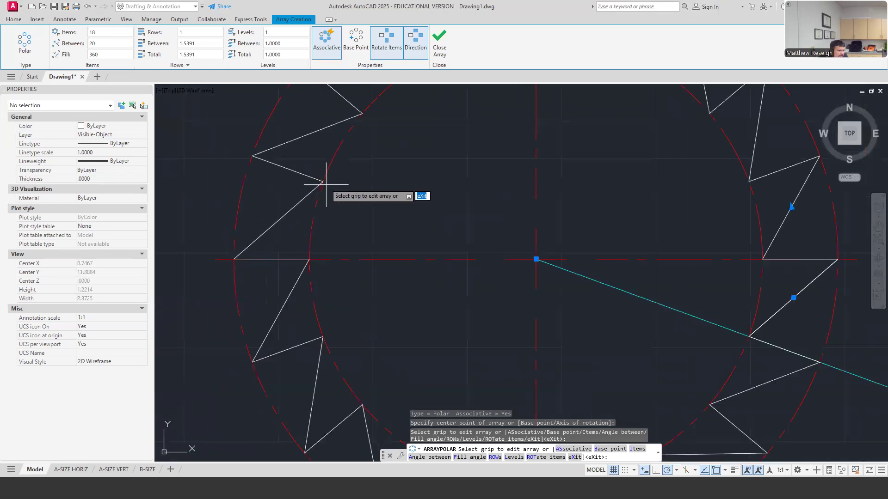
pyautogui.scroll(9, 254, 175)
pyautogui.scroll(-12, 252, 175)
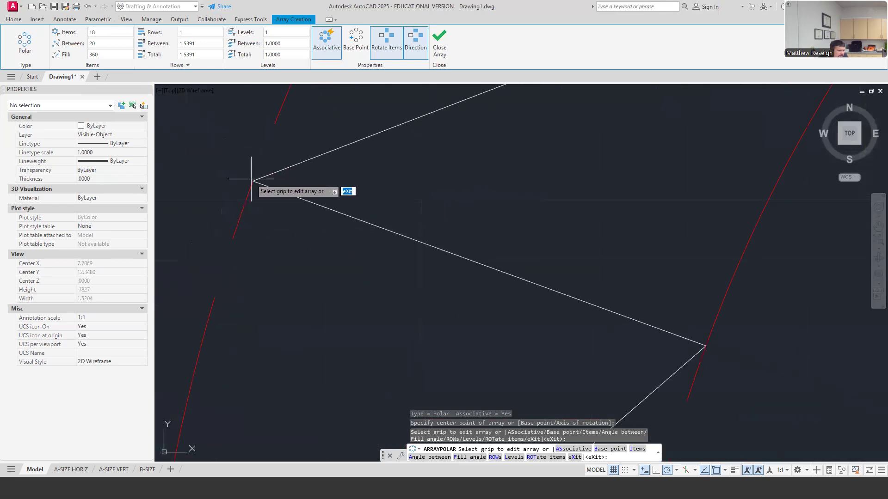
pyautogui.scroll(2, 359, 184)
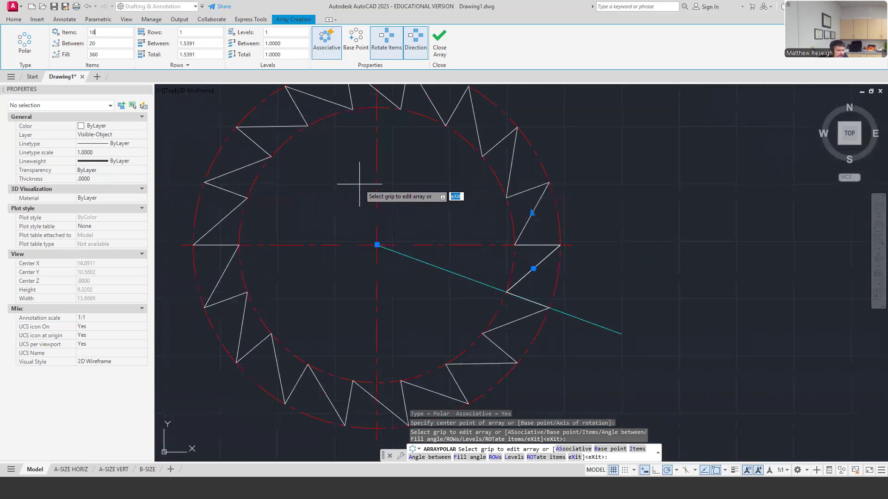
pyautogui.click(443, 46)
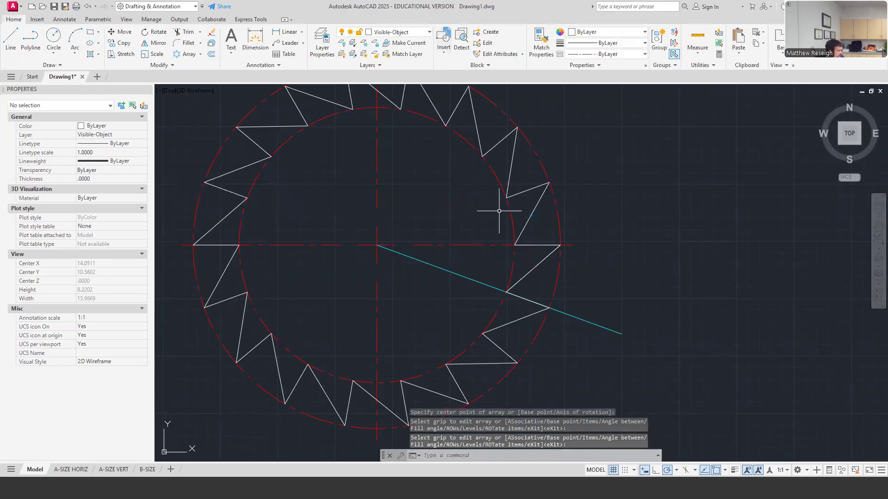
# - Select the finished tooth array to check that it is one object, and deselect it
pyautogui.press('Escape')
pyautogui.press('Escape')
pyautogui.click(531, 270)
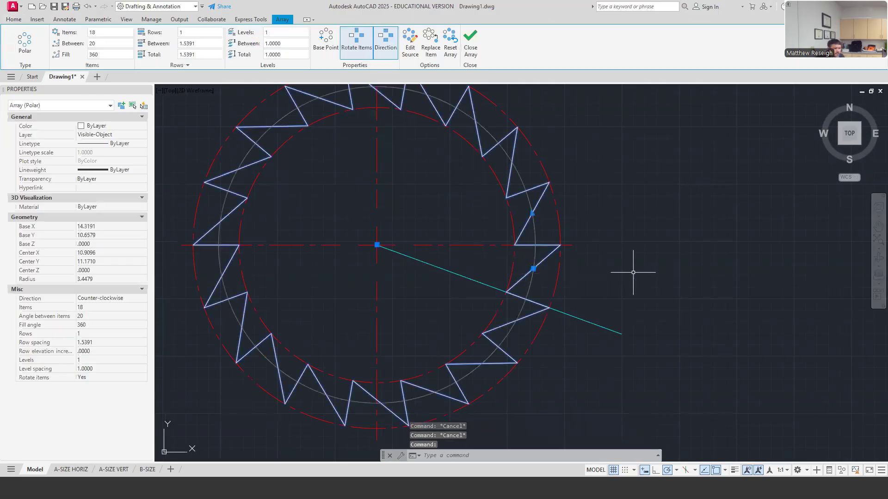
pyautogui.press('Escape')
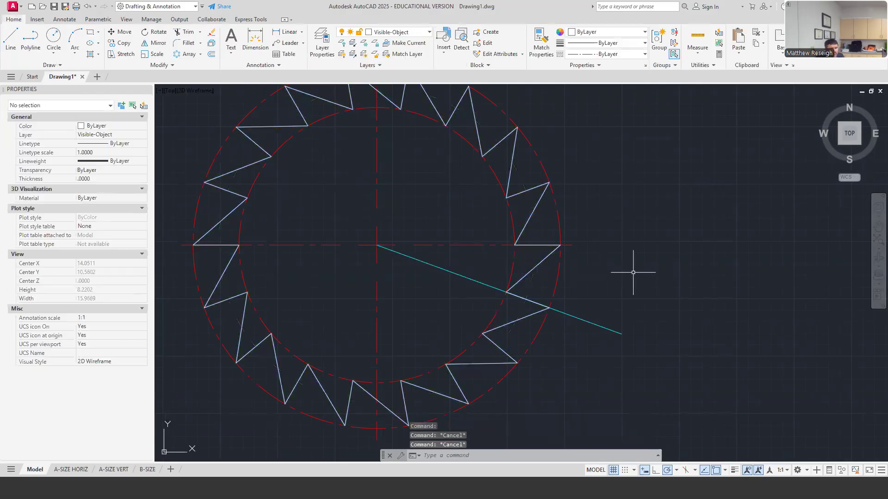
pyautogui.scroll(-2, 633, 273)
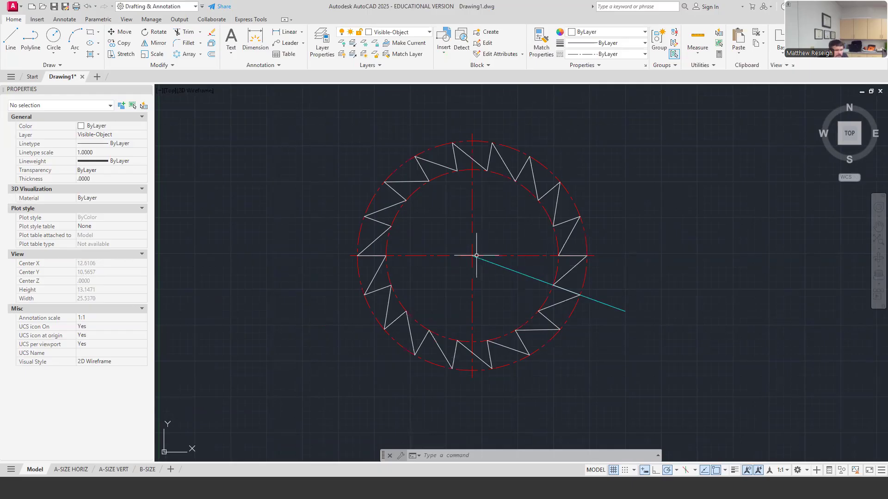
# - Check the bore and keyway dimensions in the reference PDF at full size, and return to the AutoCAD drawing
pyautogui.scroll(2, 486, 271)
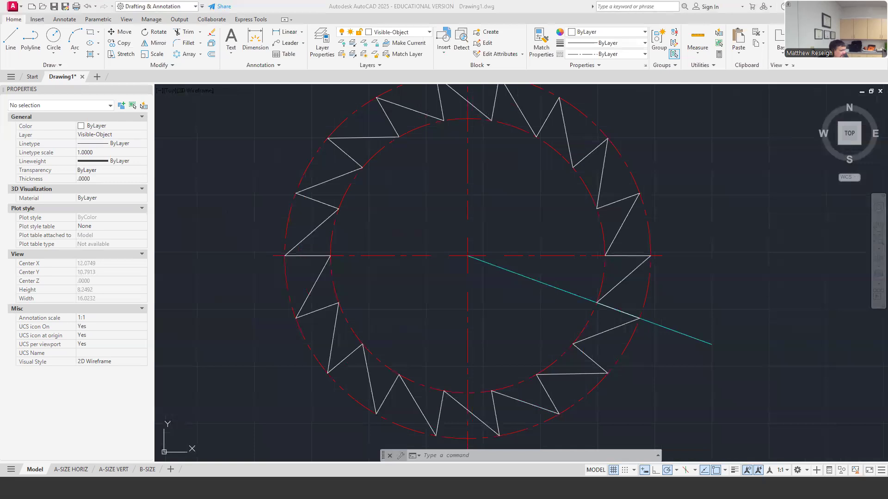
pyautogui.hotkey('alt', 'Tab')
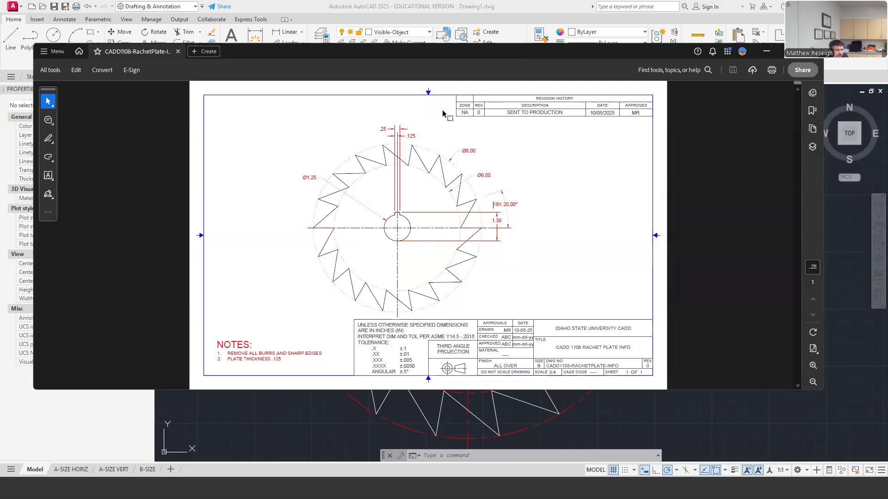
pyautogui.click(788, 51)
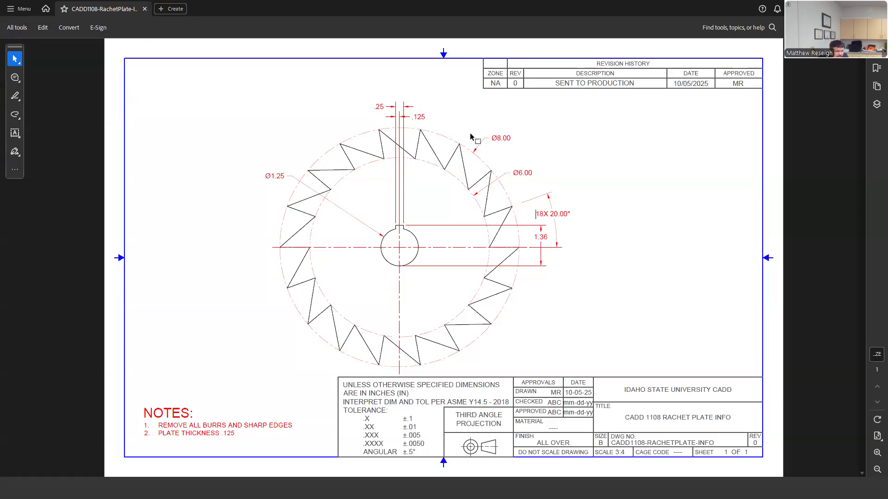
pyautogui.moveTo(666, 6); pyautogui.dragTo(0, 27)
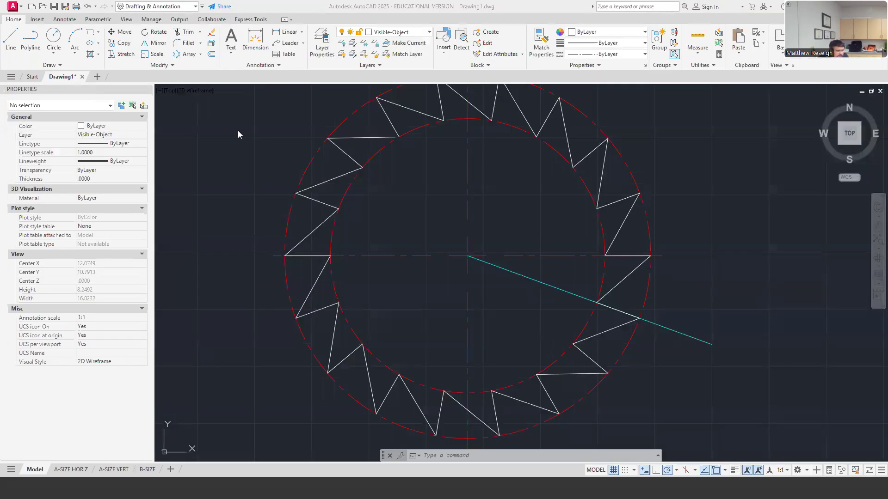
pyautogui.click(98, 85)
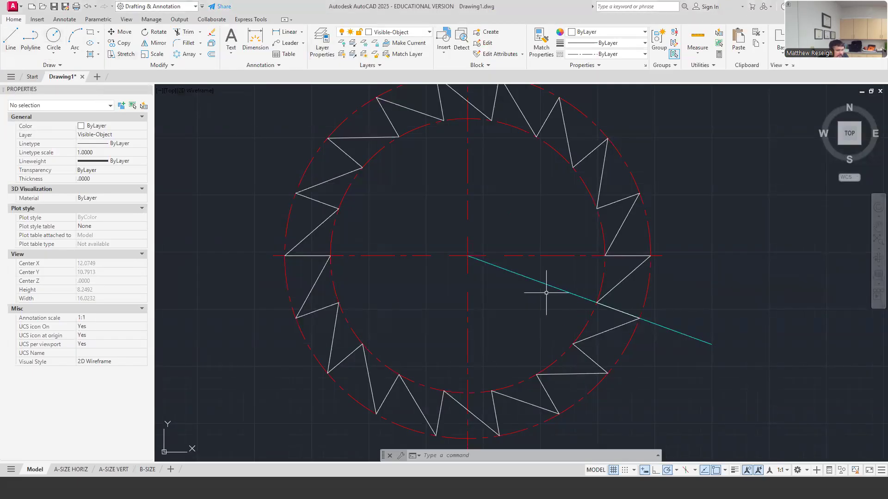
# - Draw the bore as a circle of radius .625 at the common center, and check its diameter in the circle's properties
pyautogui.click(54, 38)
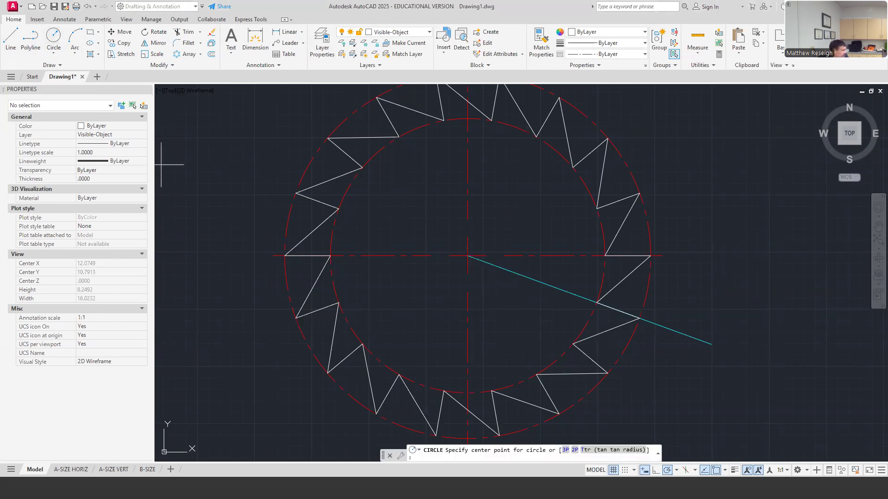
pyautogui.click(468, 255)
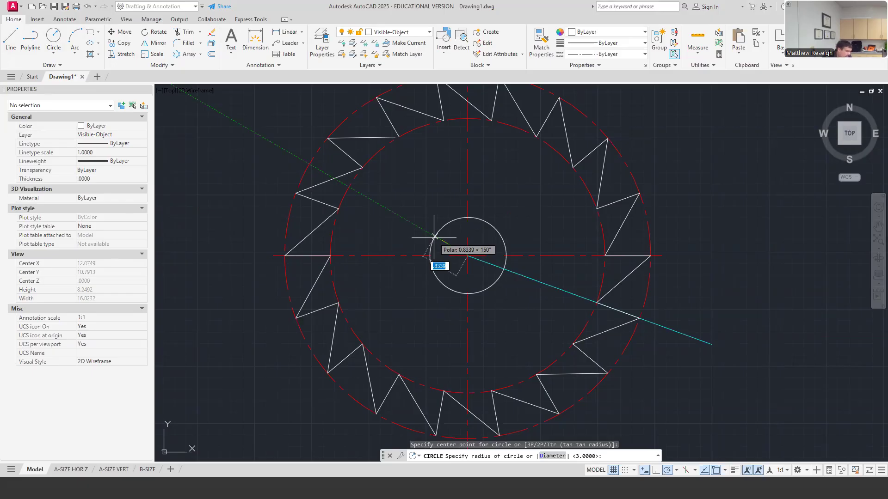
pyautogui.write('.625')
pyautogui.press('Return')
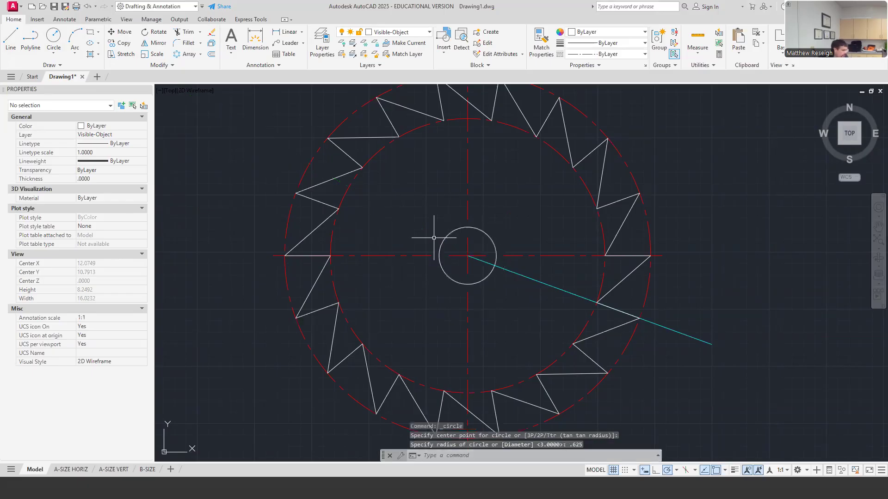
pyautogui.press('Escape')
pyautogui.scroll(2, 471, 246)
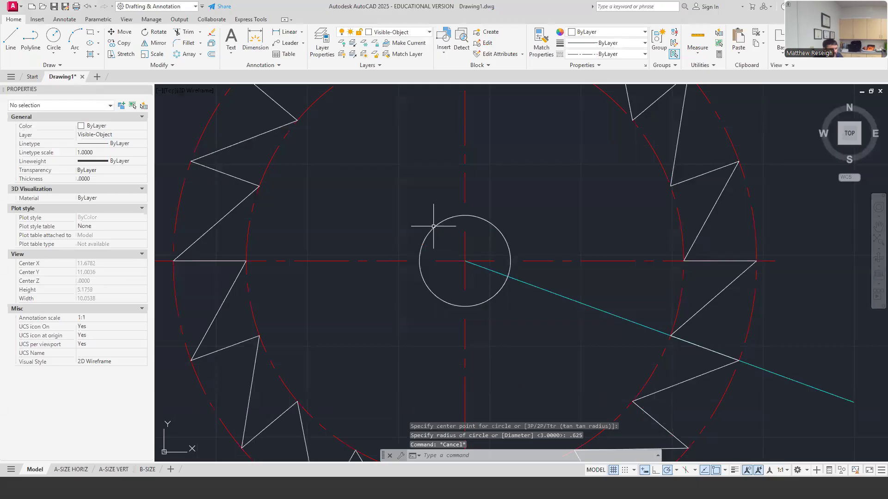
pyautogui.click(434, 227)
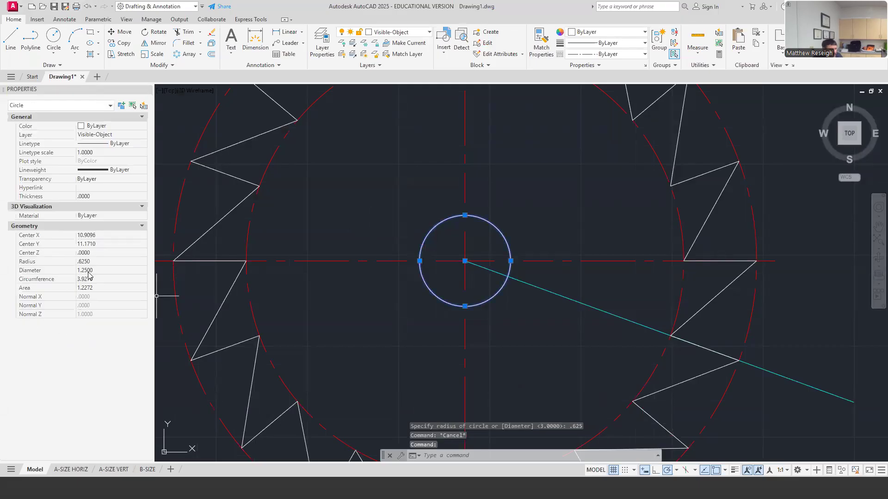
pyautogui.press('Escape')
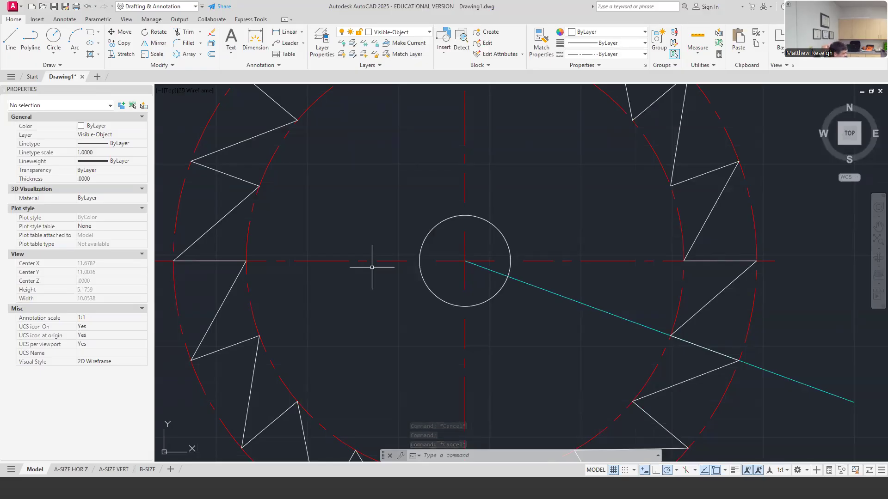
pyautogui.scroll(2, 539, 244)
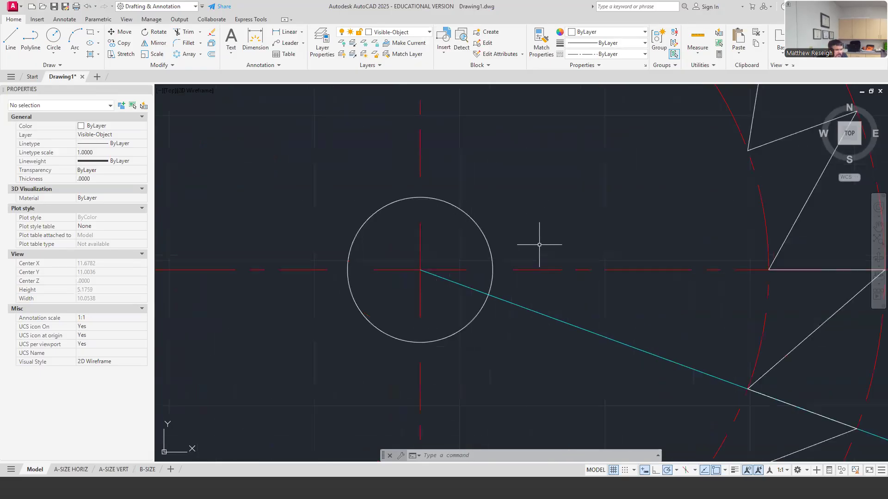
pyautogui.click(14, 46)
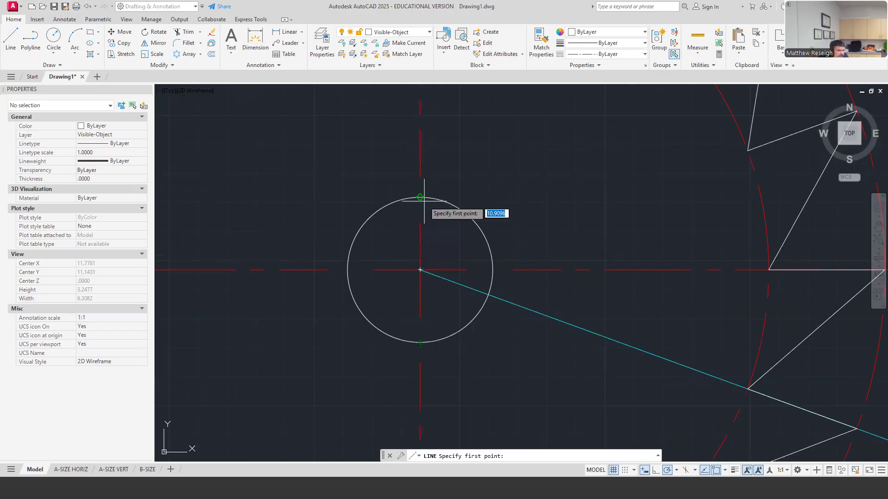
pyautogui.write('1.')
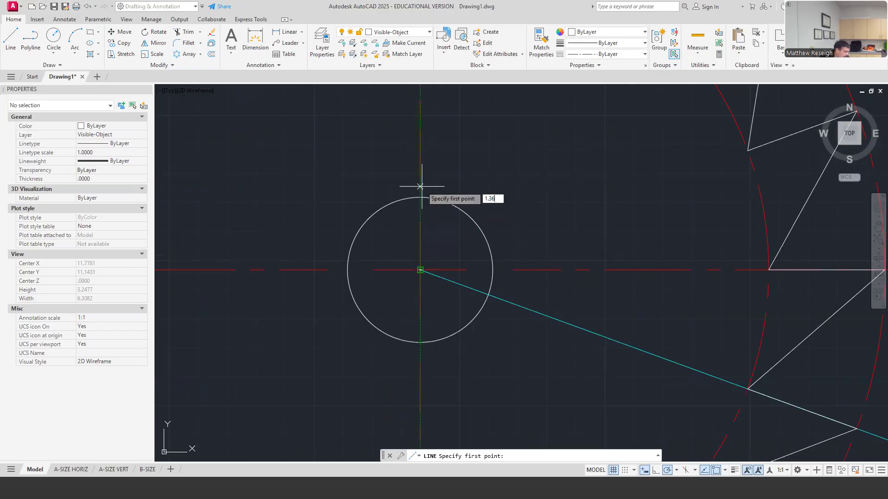
pyautogui.write('36')
pyautogui.press('Return')
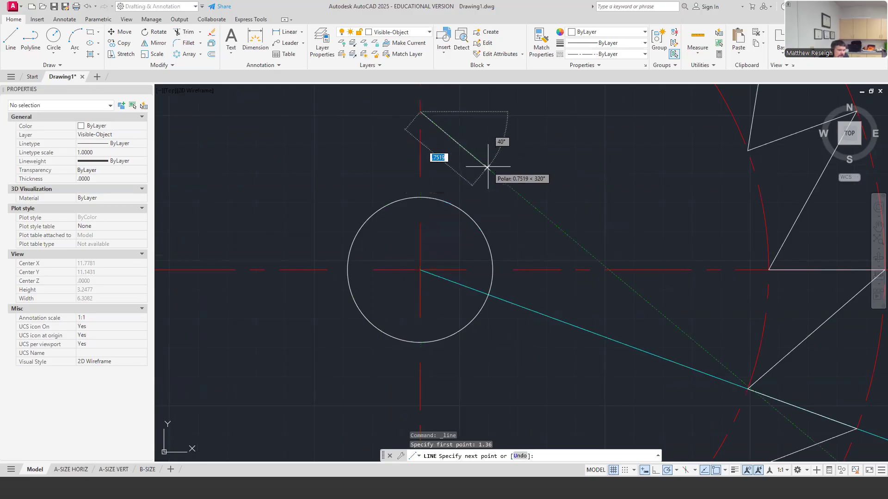
pyautogui.press('Escape')
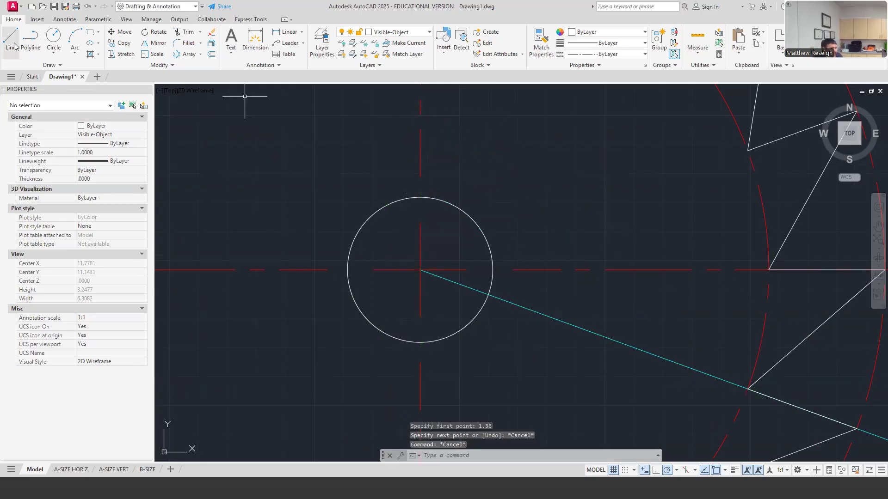
# - Draw a horizontal line .125 long to the right, starting 1.36 directly above the bore circle's bottom quadrant
pyautogui.click(16, 47)
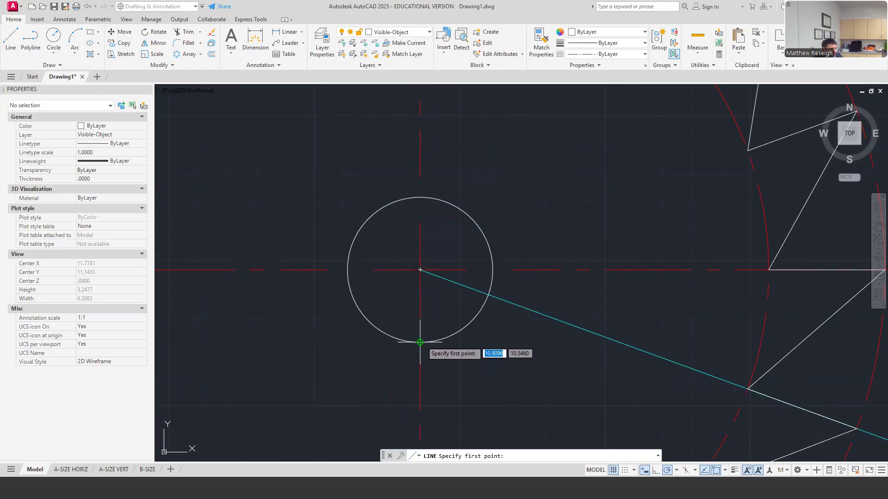
pyautogui.write('1.')
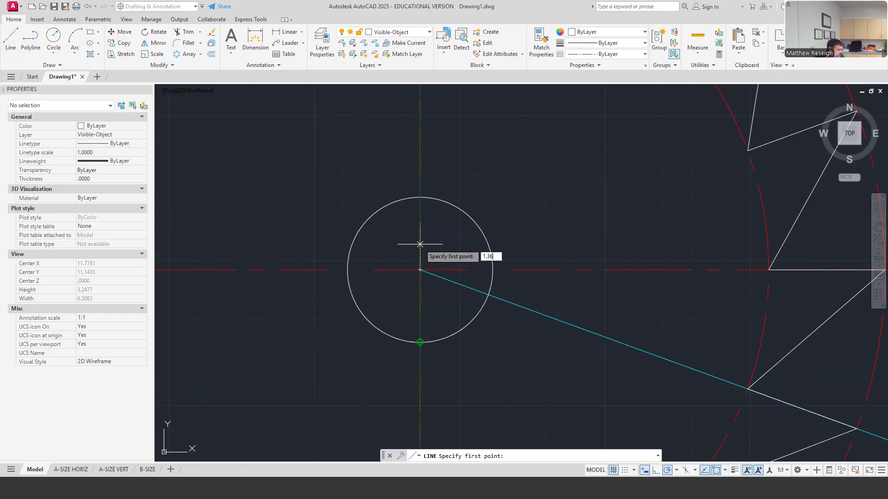
pyautogui.write('36')
pyautogui.press('Return')
pyautogui.scroll(2, 433, 199)
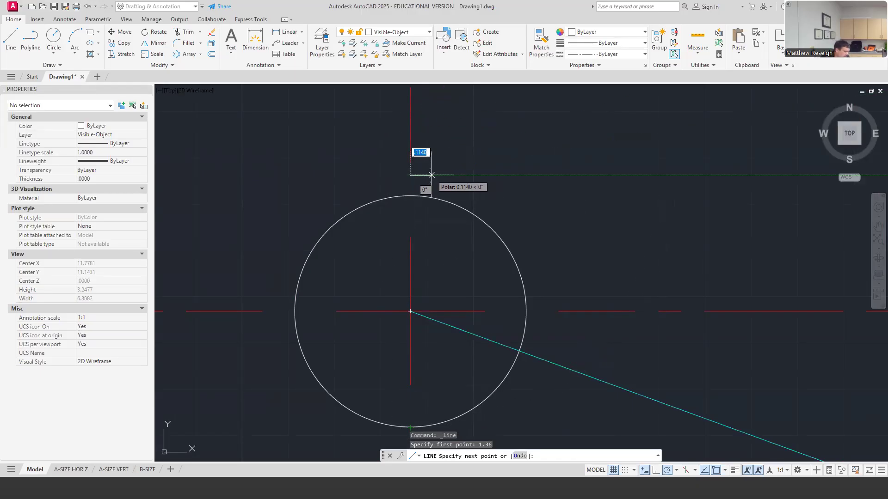
pyautogui.write('.125')
pyautogui.press('Return')
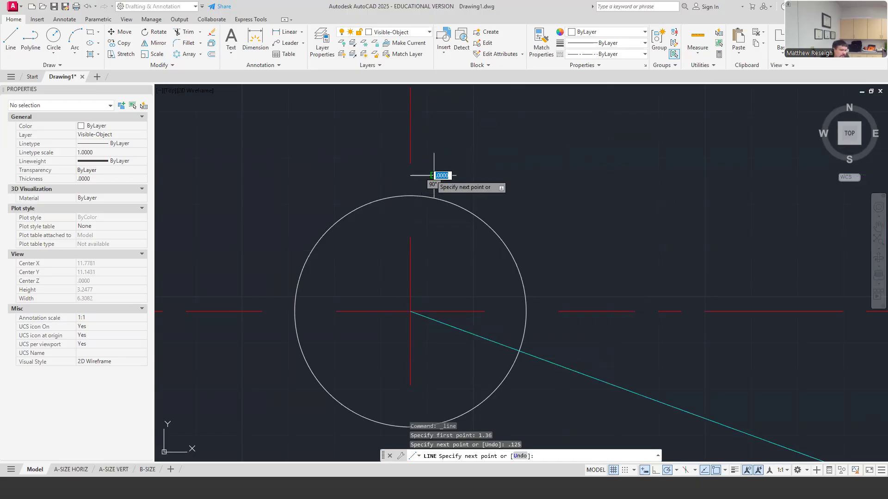
# - Continue the line vertically down to meet the bore circle, finishing the right half of the keyway
pyautogui.scroll(4, 432, 179)
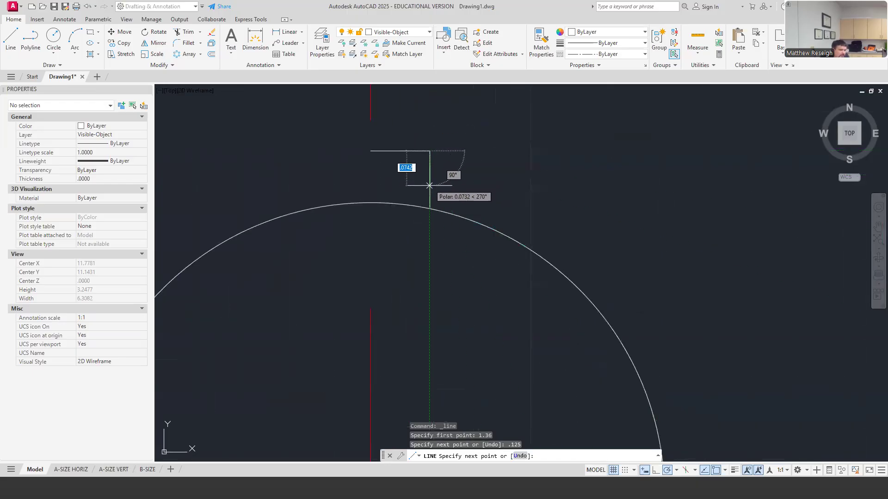
pyautogui.click(429, 208)
pyautogui.rightClick(429, 208)
pyautogui.click(443, 219)
pyautogui.scroll(-4, 440, 244)
pyautogui.scroll(2, 437, 244)
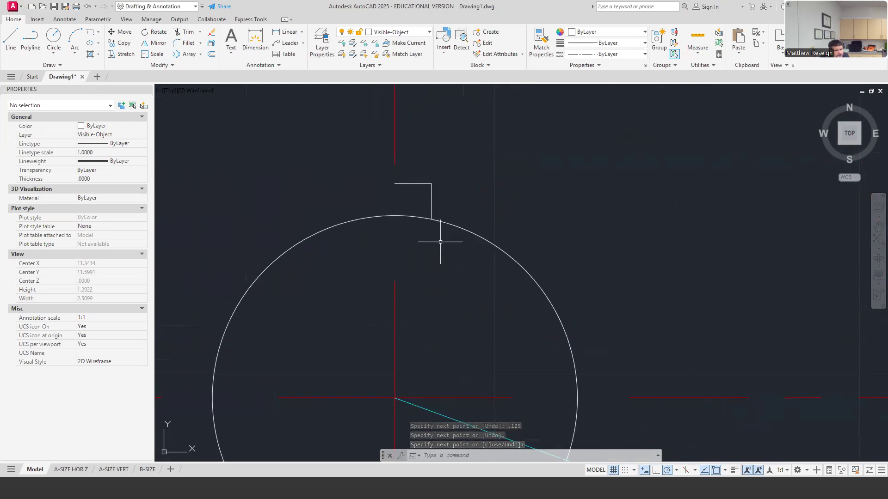
pyautogui.scroll(-4, 405, 229)
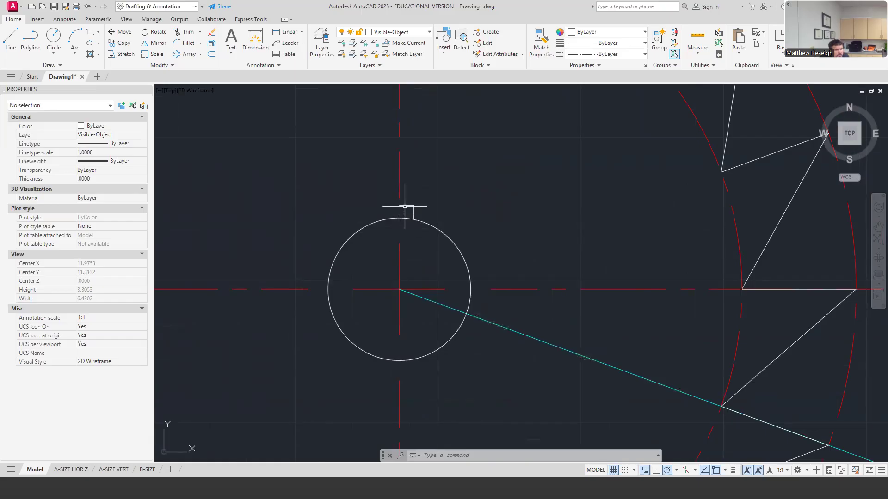
pyautogui.click(155, 43)
pyautogui.click(412, 212)
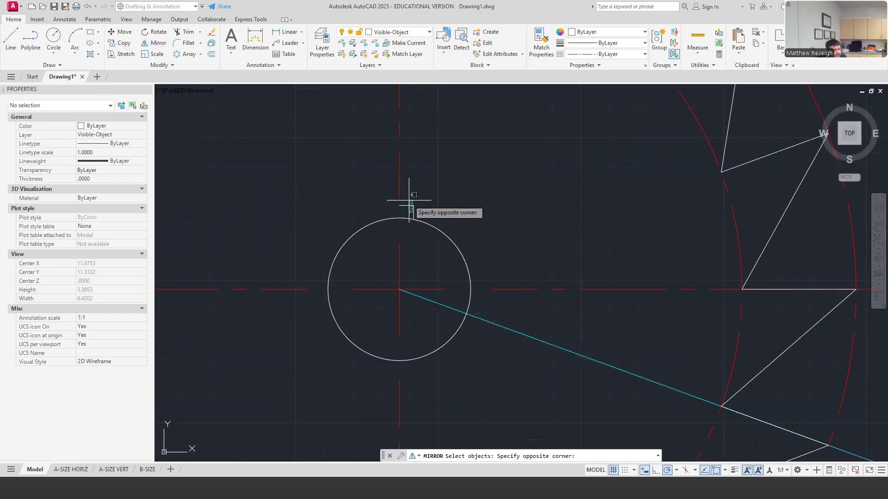
pyautogui.press('Escape')
# - Mirror the two keyway lines across the vertical centerline, keeping the source objects
pyautogui.click(148, 40)
pyautogui.scroll(4, 407, 222)
pyautogui.click(430, 152)
pyautogui.moveTo(413, 166); pyautogui.dragTo(416, 169)
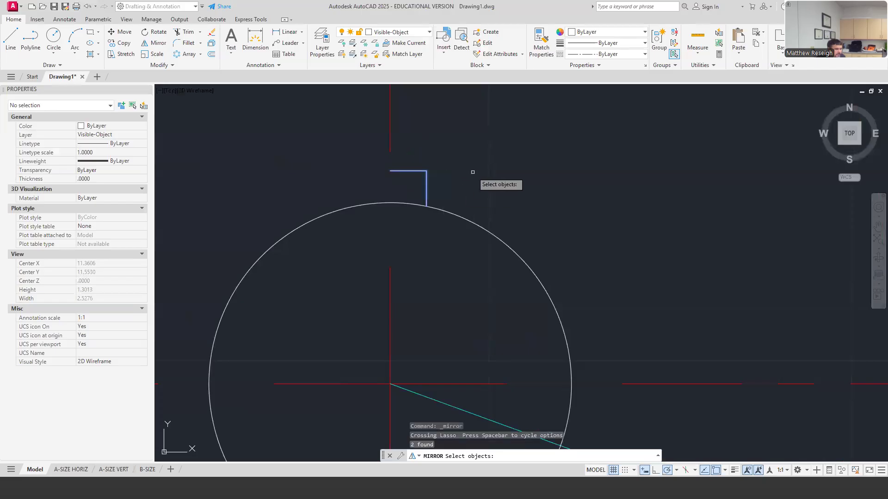
pyautogui.press('Return')
pyautogui.click(389, 152)
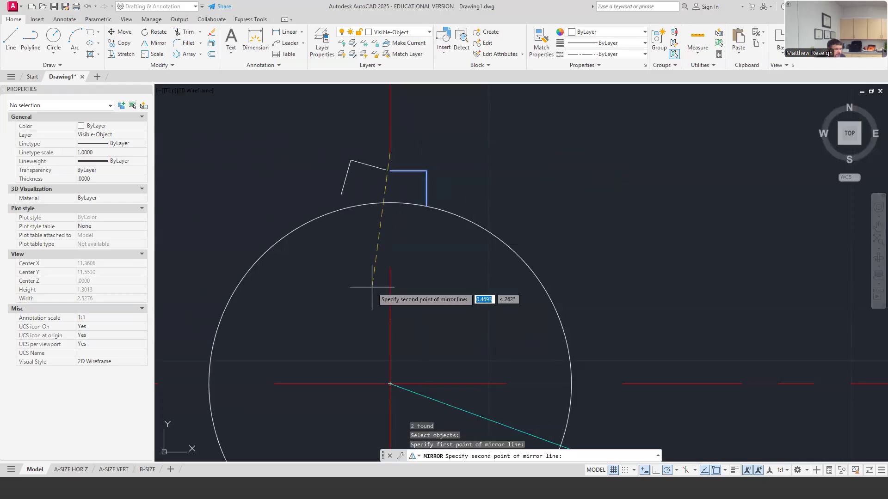
pyautogui.click(390, 288)
pyautogui.press('Return')
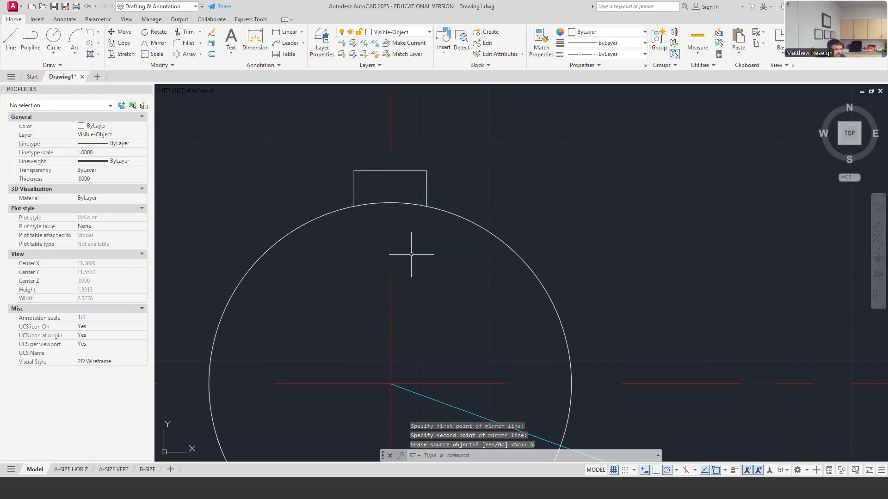
pyautogui.press('Escape')
# - Trim away the bore circle's arc between the two vertical sides of the keyway
pyautogui.click(170, 65)
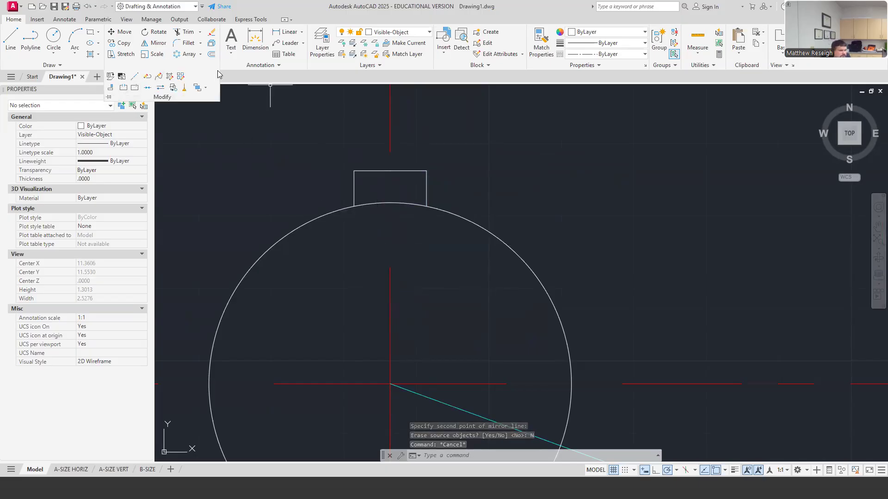
pyautogui.click(185, 31)
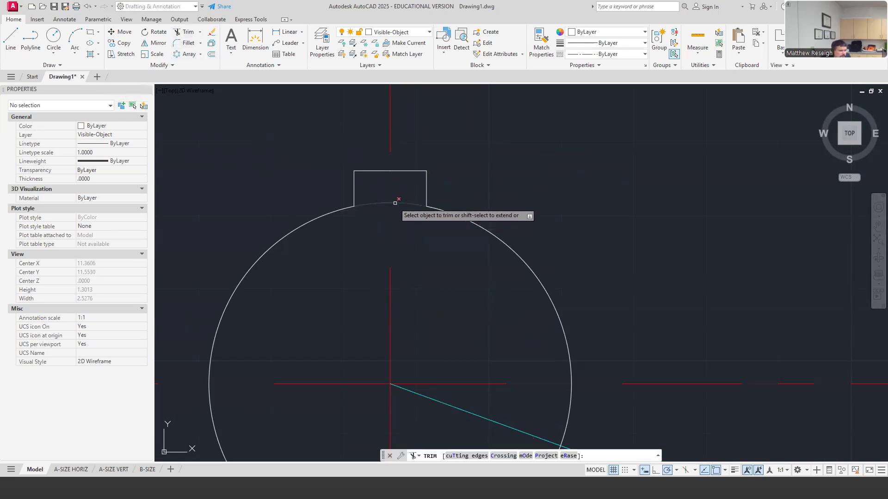
pyautogui.click(396, 202)
pyautogui.press('Escape')
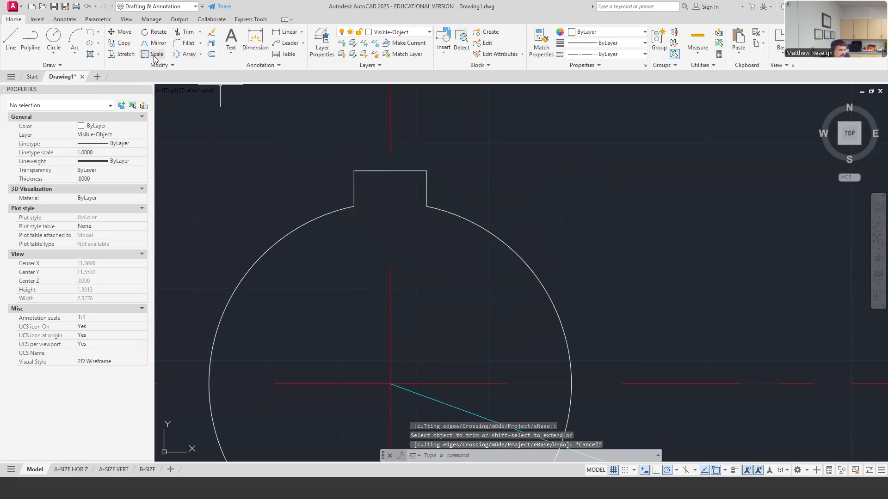
# - Join the bore arc and the four keyway lines into one polyline, and check that it selects as a single object
pyautogui.click(167, 65)
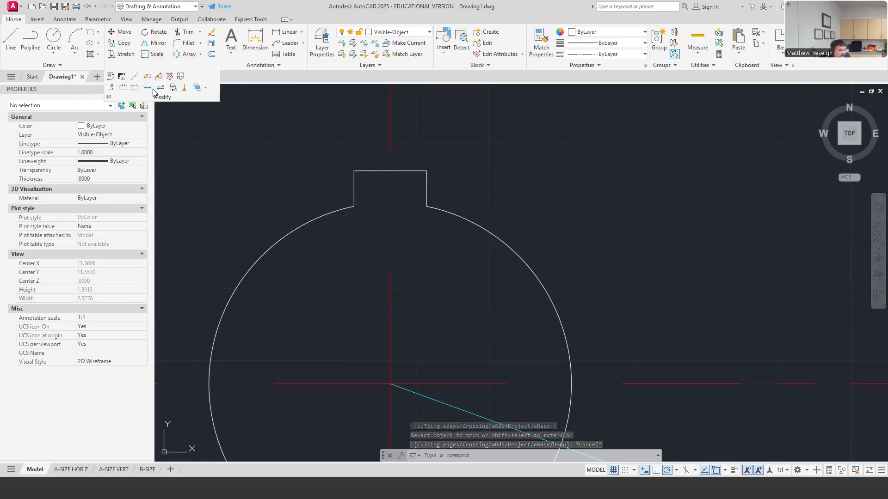
pyautogui.click(136, 78)
pyautogui.click(316, 218)
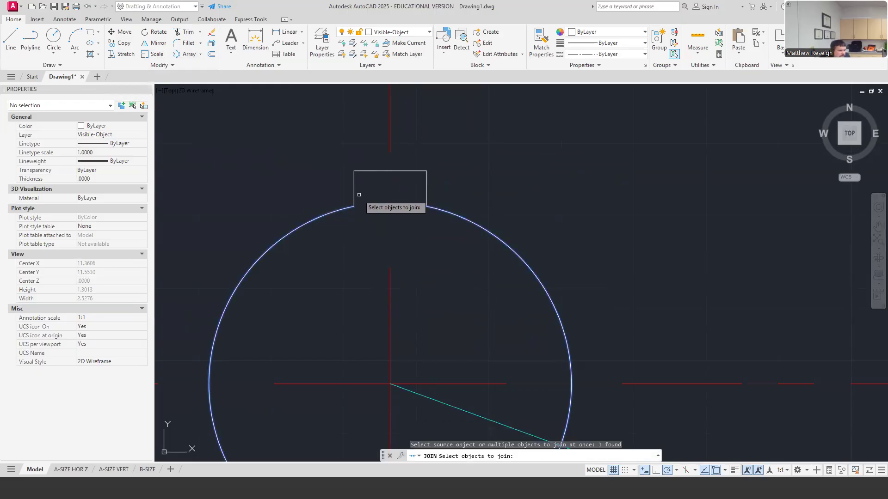
pyautogui.click(355, 190)
pyautogui.click(378, 172)
pyautogui.click(407, 171)
pyautogui.click(427, 190)
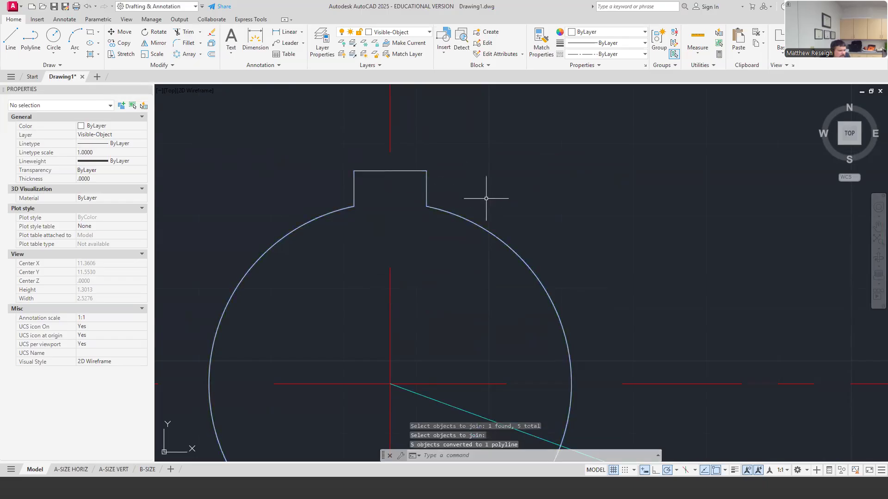
pyautogui.press('Return')
pyautogui.press('Escape')
pyautogui.press('Escape')
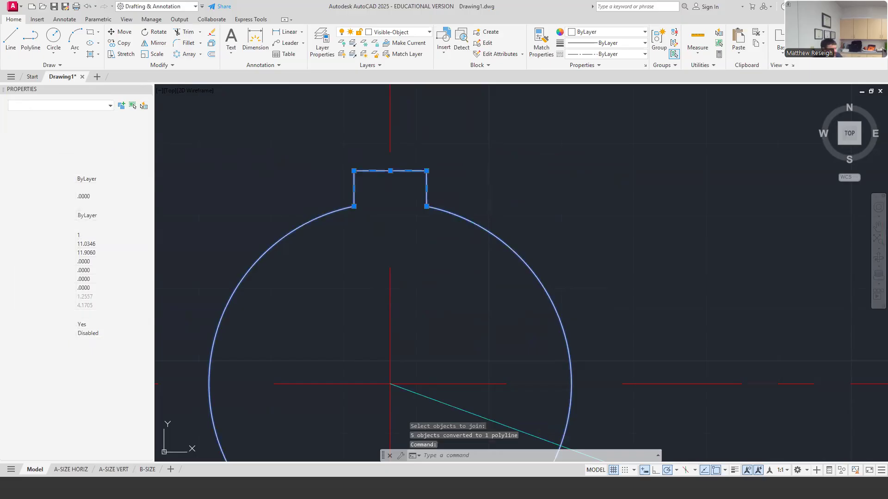
pyautogui.scroll(-4, 512, 173)
pyautogui.scroll(4, 456, 205)
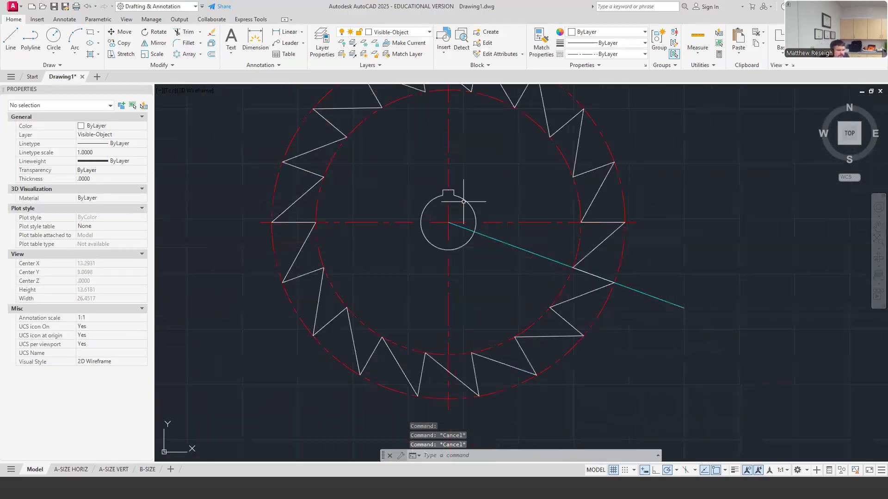
# - Check that the ratchet teeth select as a single polar array, clear the selection, and look over the whole plate
pyautogui.click(666, 151)
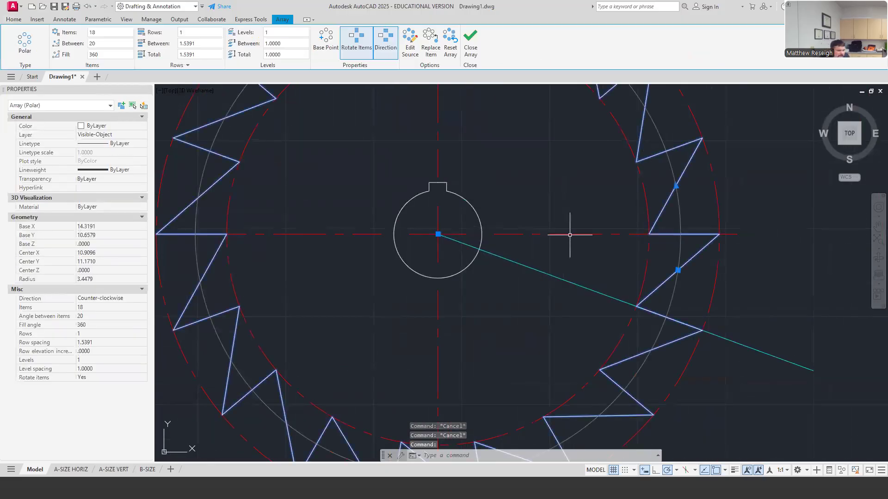
pyautogui.press('Escape')
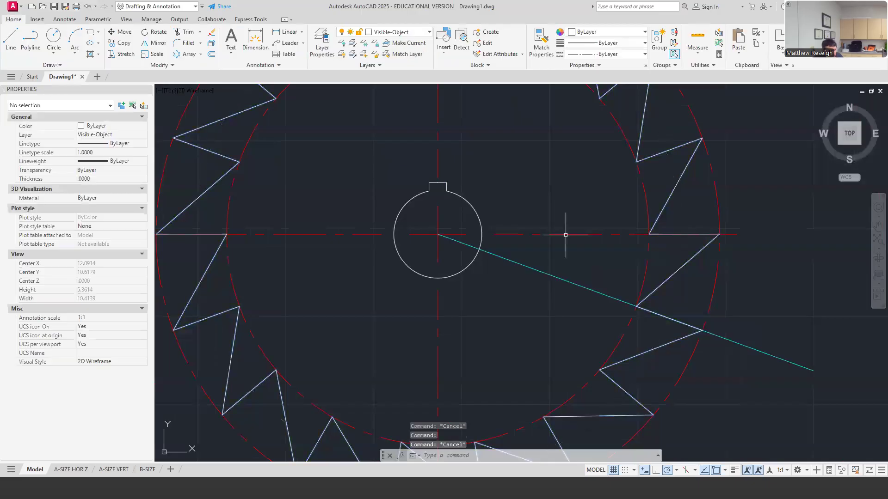
pyautogui.scroll(-2, 565, 236)
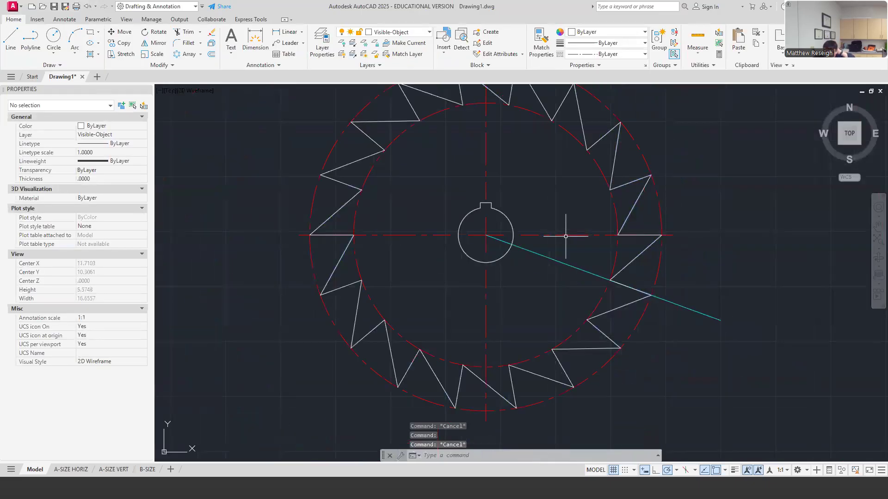
pyautogui.scroll(-2, 573, 234)
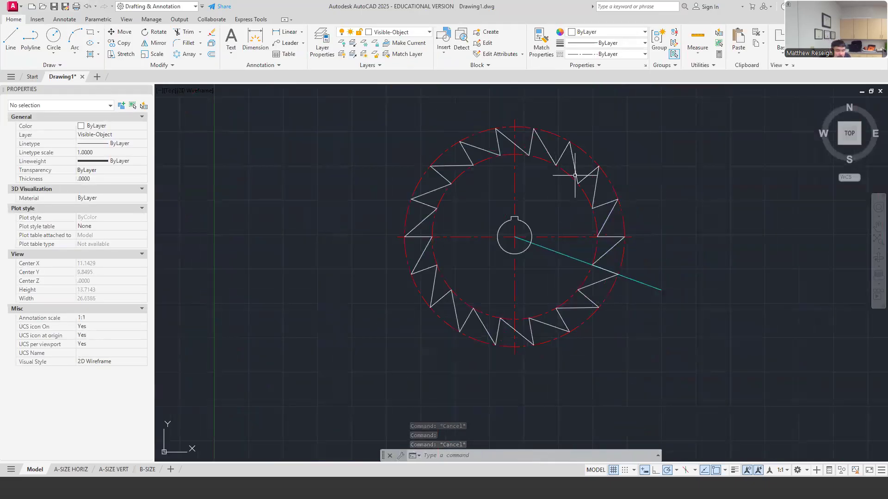
pyautogui.scroll(2, 595, 157)
pyautogui.scroll(-2, 606, 233)
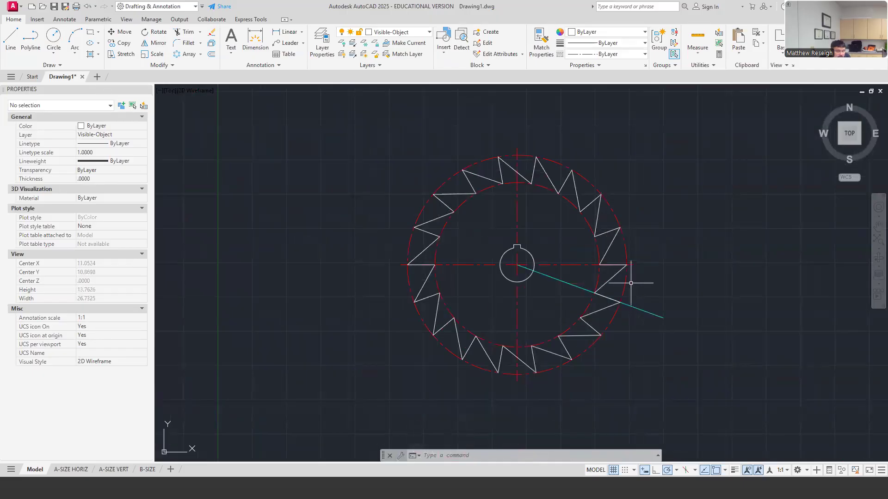
pyautogui.scroll(2, 612, 275)
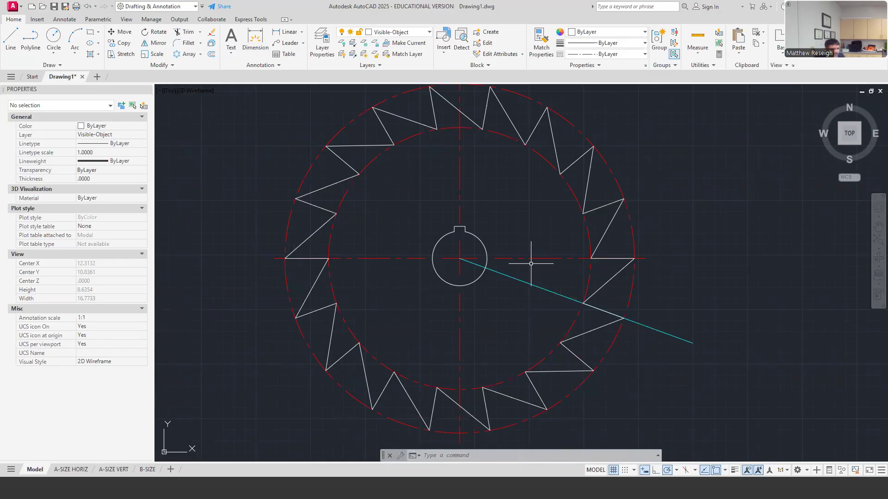
# - Review the file formats offered for saving the drawing, and close the Save Drawing As dialog without saving
pyautogui.click(66, 9)
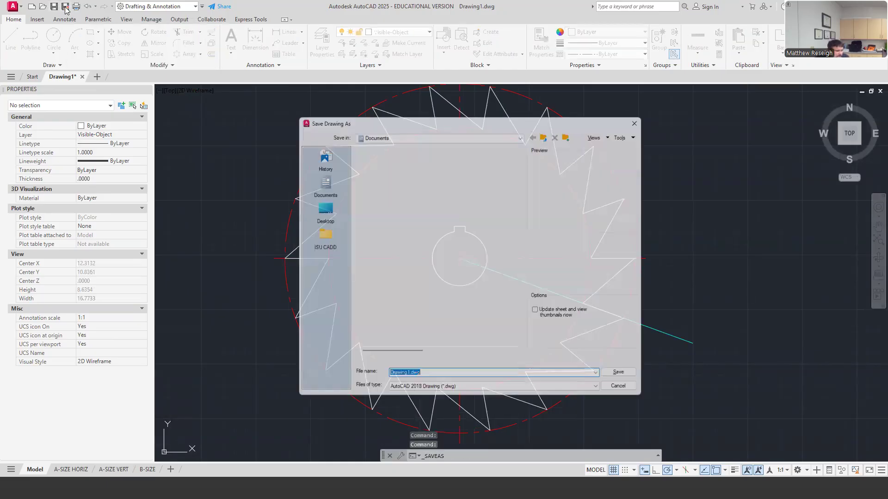
pyautogui.click(602, 394)
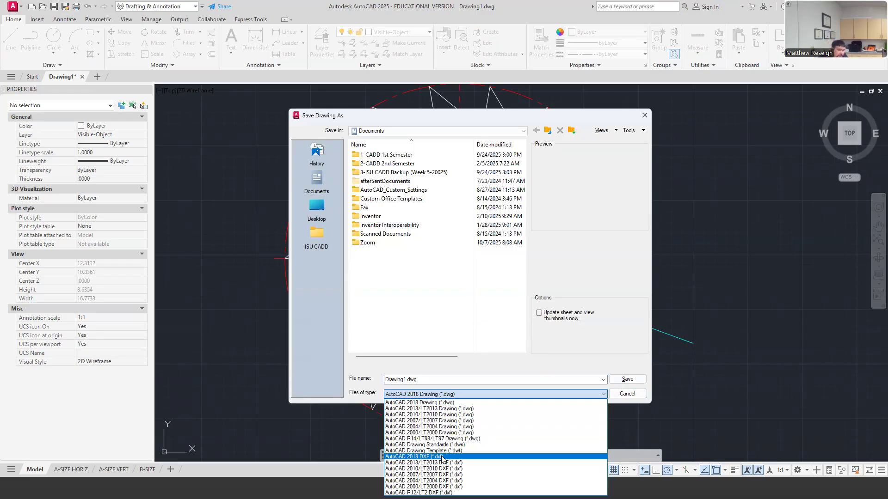
pyautogui.click(643, 115)
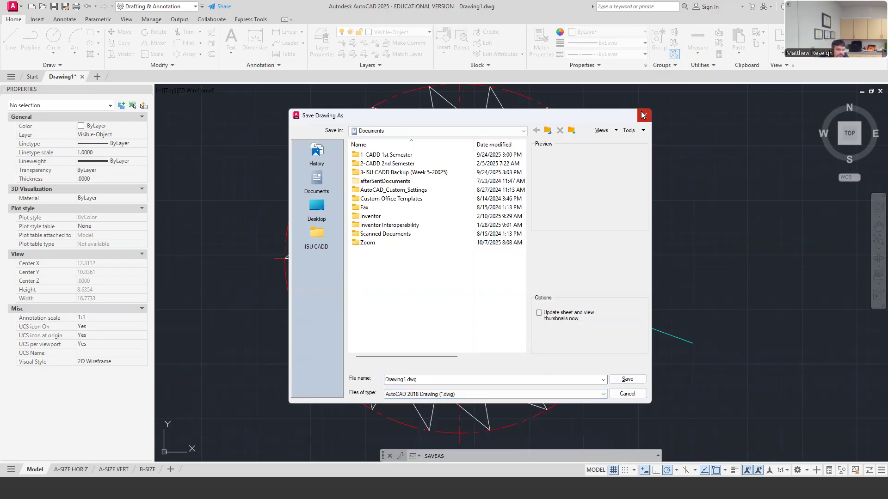
pyautogui.click(642, 115)
pyautogui.scroll(-3, 646, 232)
pyautogui.scroll(1, 651, 239)
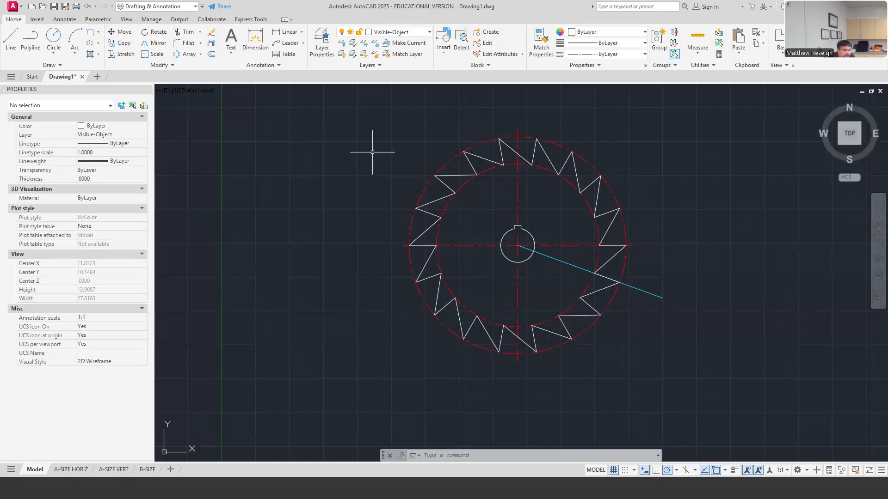
pyautogui.scroll(2, 603, 162)
pyautogui.scroll(-2, 591, 164)
pyautogui.scroll(2, 572, 189)
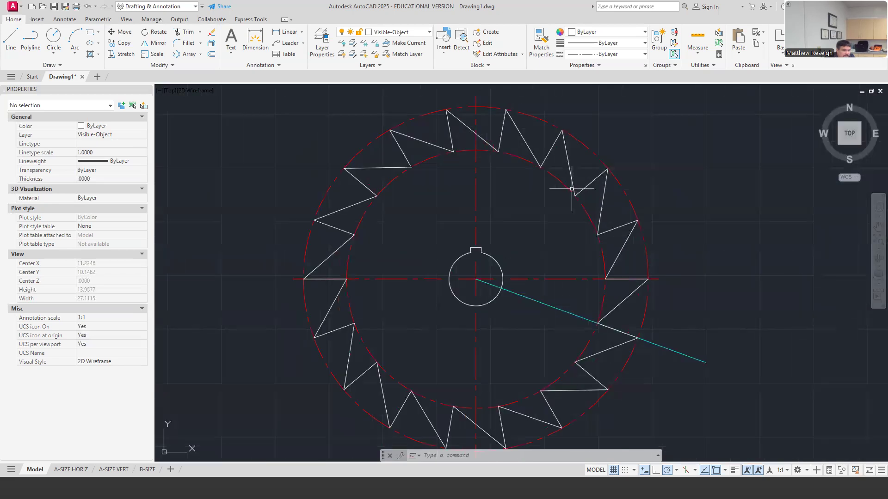
pyautogui.scroll(-2, 557, 223)
pyautogui.scroll(2, 574, 275)
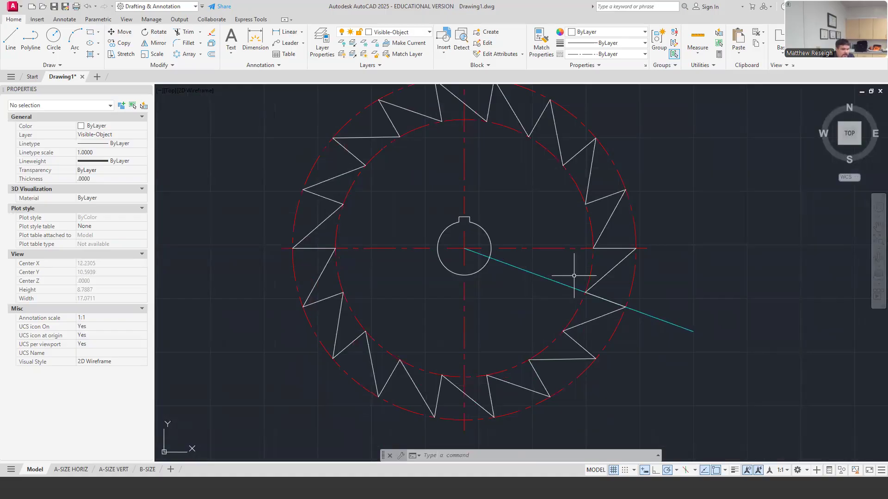
pyautogui.scroll(-3, 574, 273)
pyautogui.scroll(1, 575, 261)
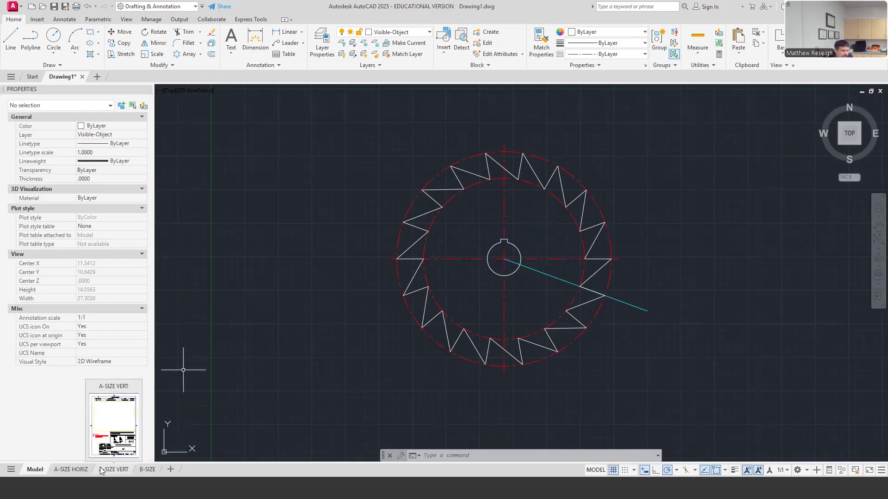
# - Activate and unlock the viewport of the B-SIZE layout and bring the ratchet plate into view inside it
pyautogui.click(147, 470)
pyautogui.doubleClick(420, 277)
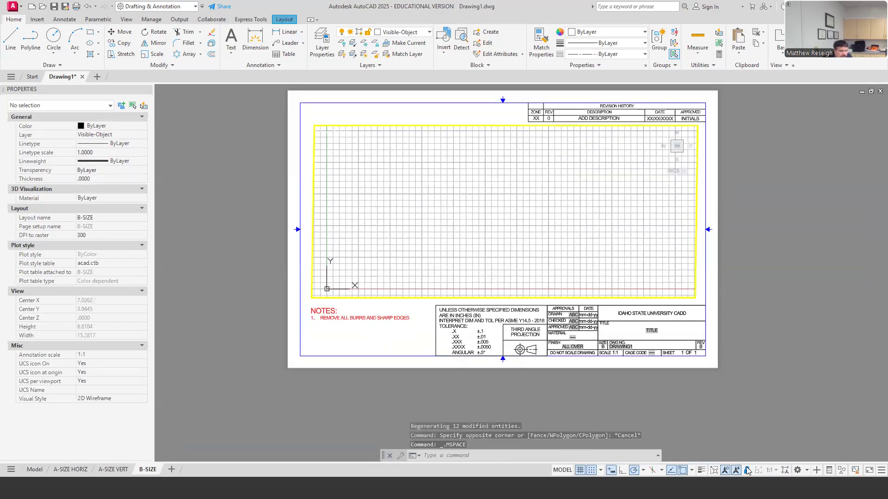
pyautogui.scroll(-6, 449, 236)
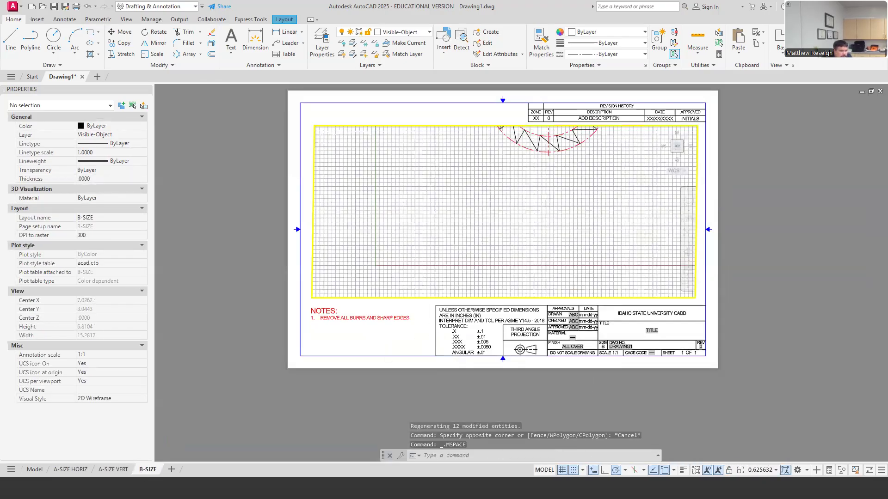
pyautogui.scroll(4, 508, 139)
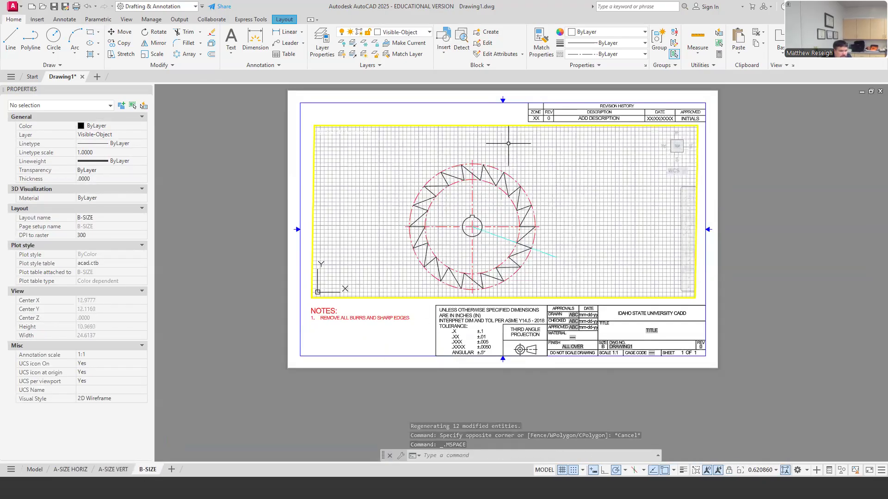
# - Center the plate in the B-SIZE viewport, trying a 1:1 scale before setting the viewport scale to 1:2
pyautogui.click(771, 470)
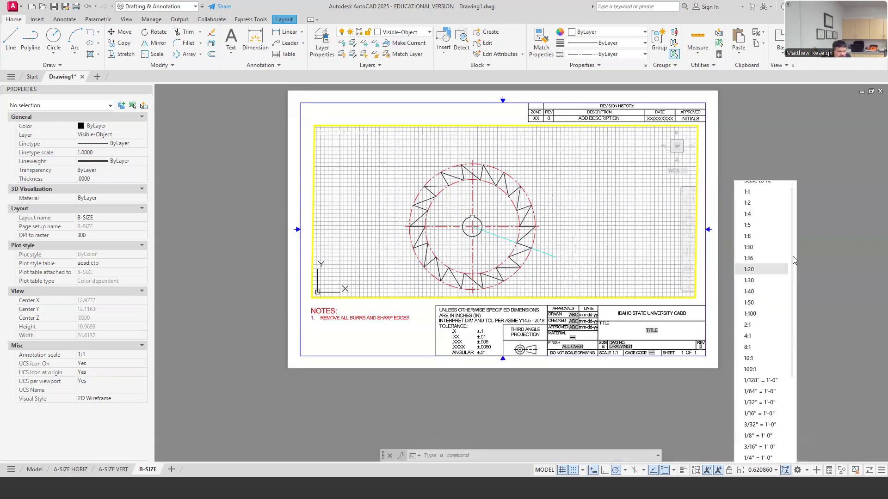
pyautogui.click(757, 188)
pyautogui.moveTo(612, 250); pyautogui.dragTo(629, 225, button='middle')
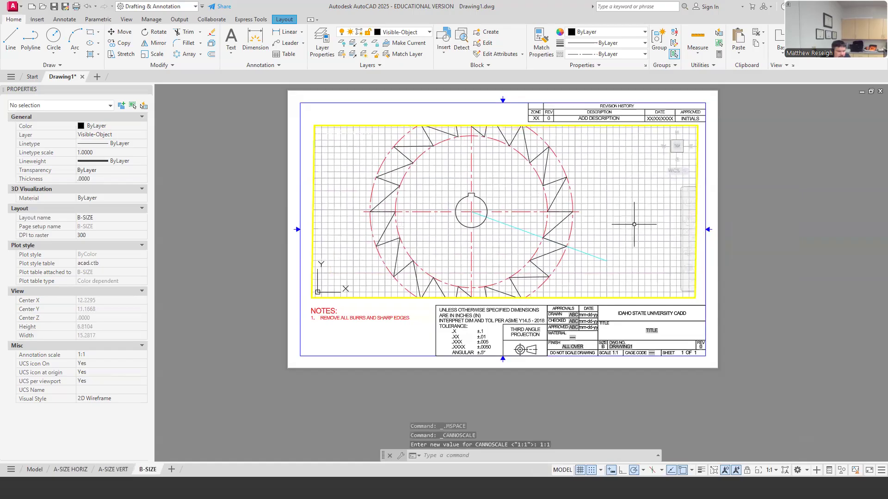
pyautogui.click(785, 470)
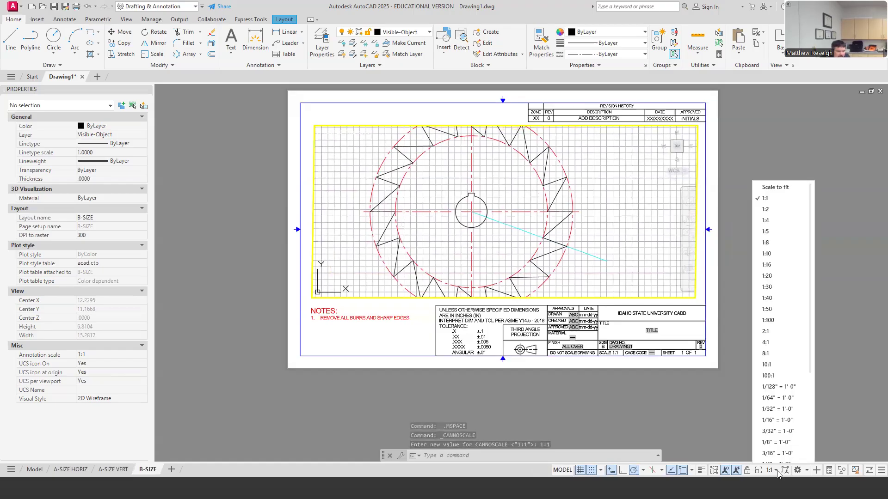
pyautogui.click(770, 217)
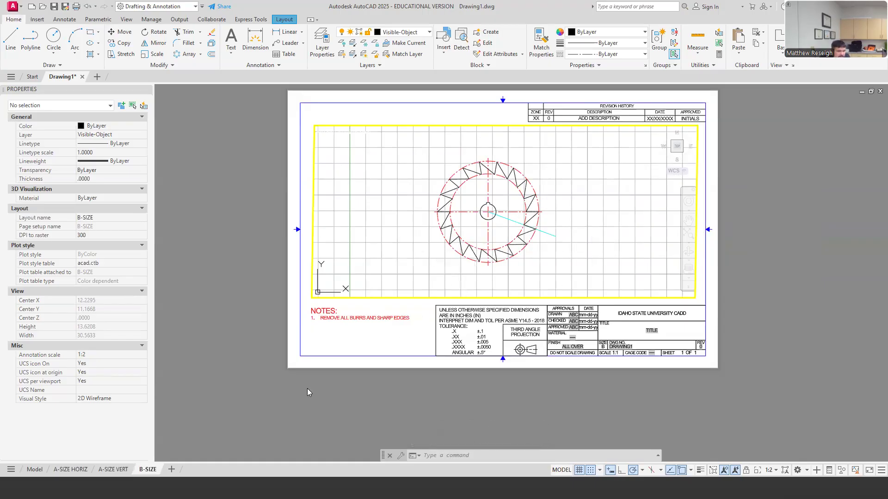
# - In the A-SIZE VERT layout, unlock the viewport, center the ratchet plate in it, and set the viewport scale to 1:2
pyautogui.moveTo(77, 472)
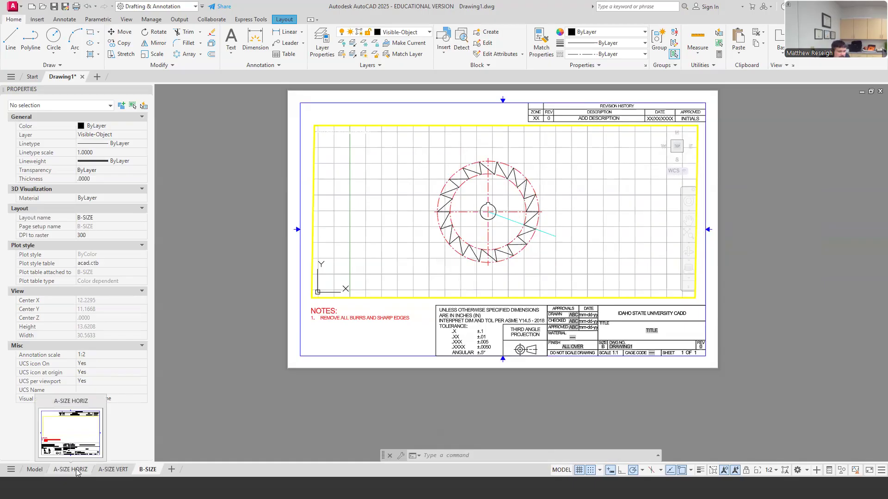
pyautogui.click(111, 472)
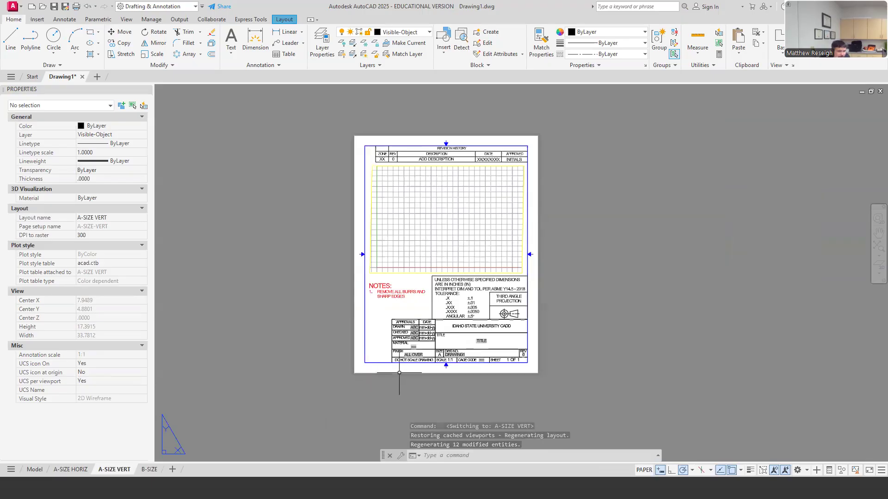
pyautogui.doubleClick(459, 248)
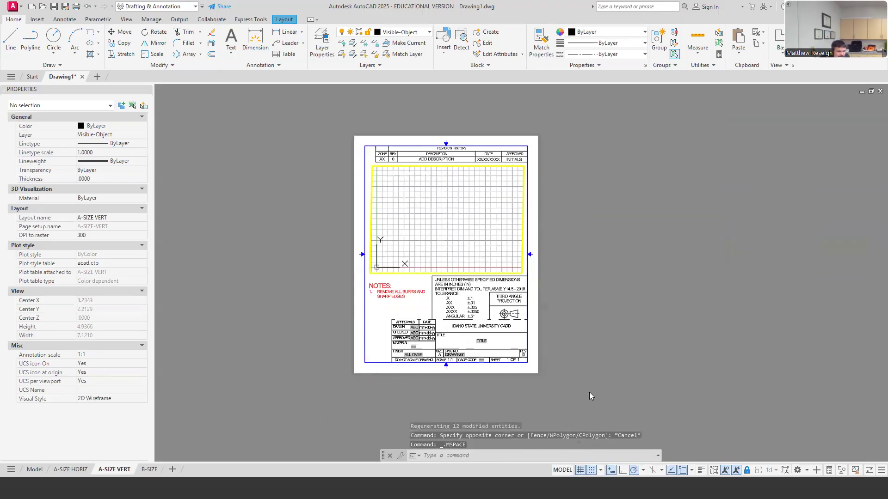
pyautogui.scroll(-3, 443, 238)
pyautogui.scroll(5, 443, 238)
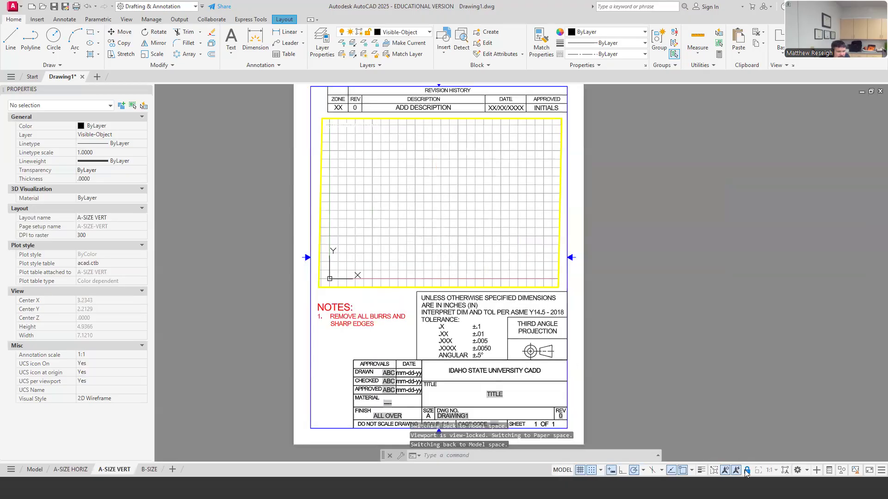
pyautogui.scroll(-4, 478, 204)
pyautogui.scroll(2, 486, 213)
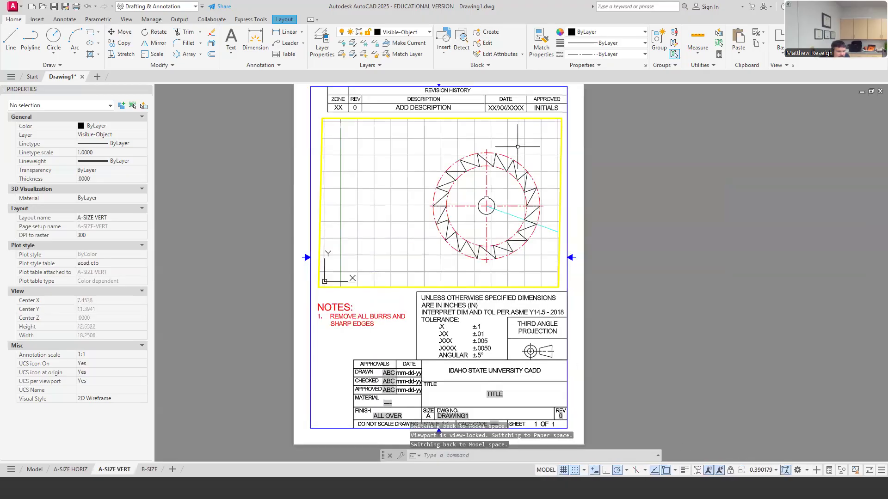
pyautogui.moveTo(551, 245); pyautogui.dragTo(504, 238, button='middle')
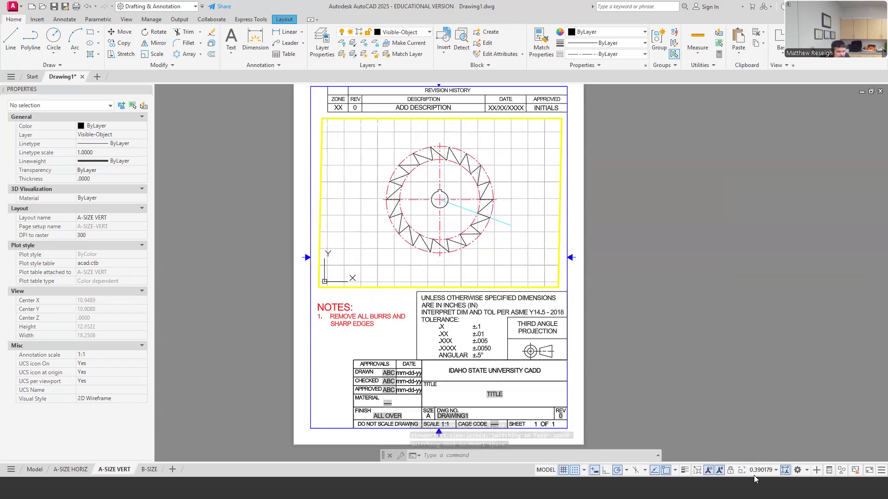
pyautogui.click(774, 471)
pyautogui.click(750, 206)
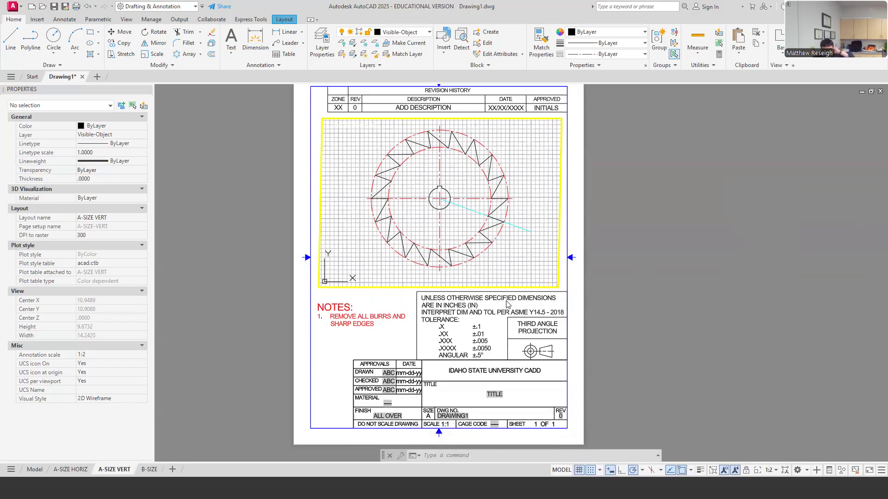
# - In the A-SIZE HORIZ layout, unlock the viewport, bring the ratchet plate into view, and set the viewport scale to 1:2
pyautogui.click(71, 469)
pyautogui.click(509, 232)
pyautogui.click(509, 232)
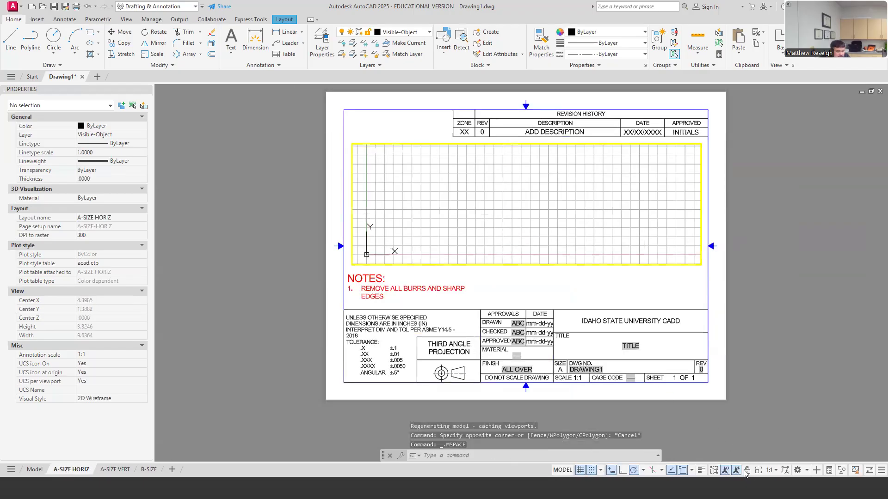
pyautogui.scroll(-10, 537, 187)
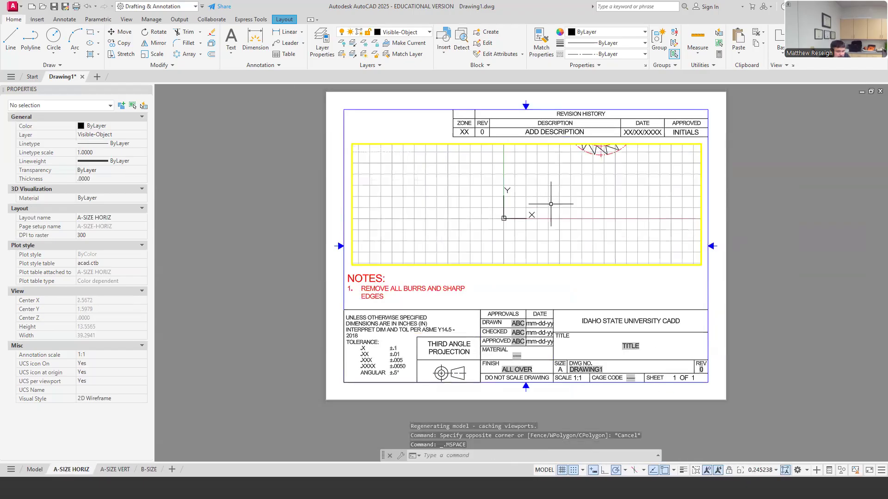
pyautogui.scroll(8, 571, 176)
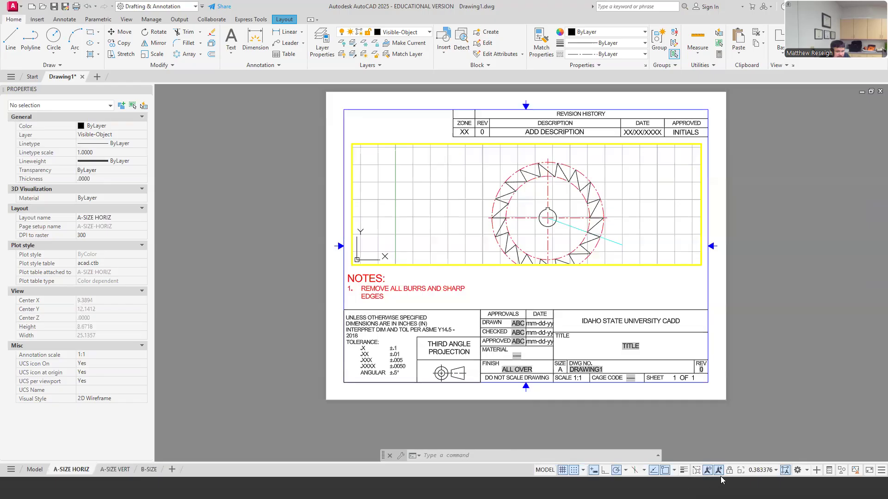
pyautogui.click(777, 470)
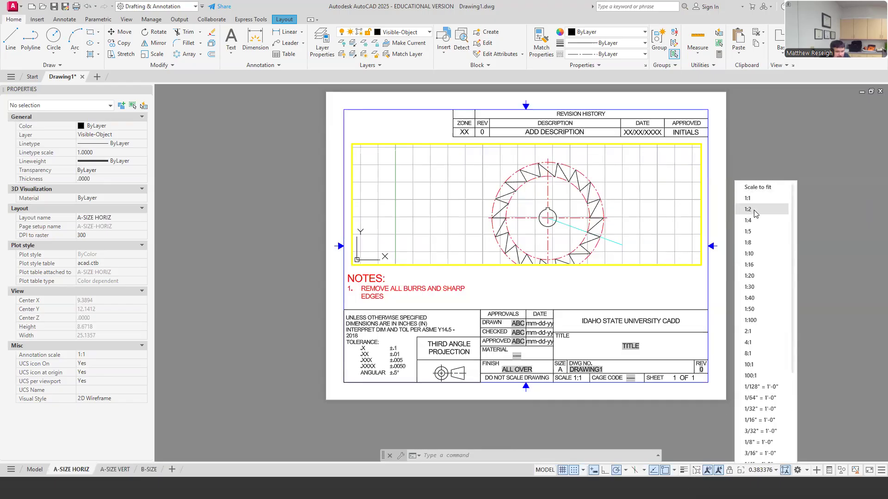
pyautogui.click(754, 210)
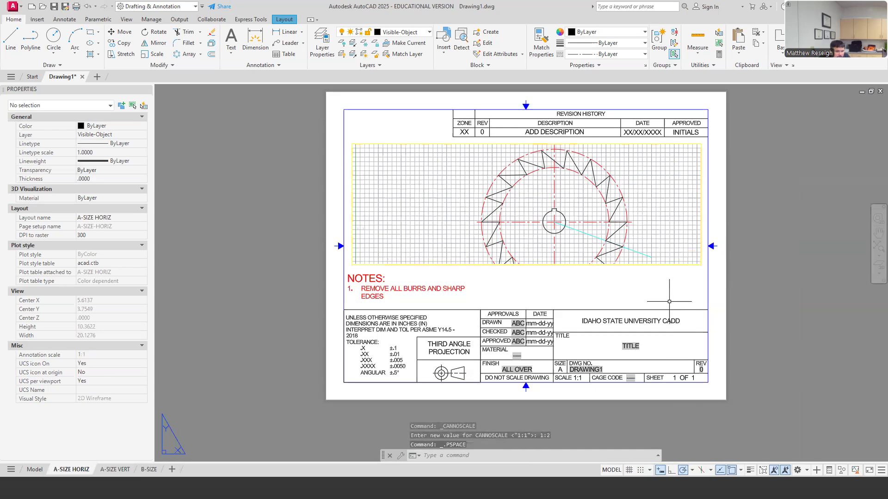
# - Reshape the A-SIZE HORIZ viewport in paper space to about 7.03 by 4.30, moving its left edge inward and its lower edge down around the plate
pyautogui.doubleClick(352, 206)
pyautogui.click(352, 207)
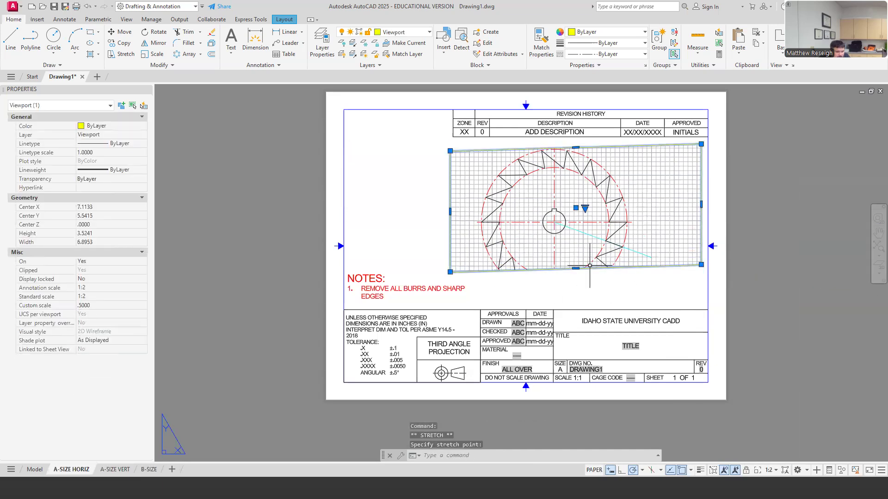
pyautogui.click(576, 268)
pyautogui.click(570, 295)
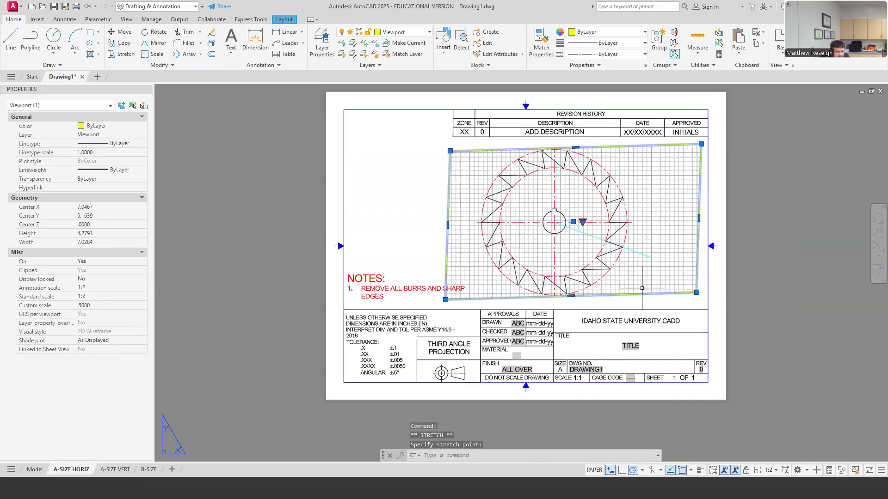
pyautogui.click(697, 293)
pyautogui.click(695, 300)
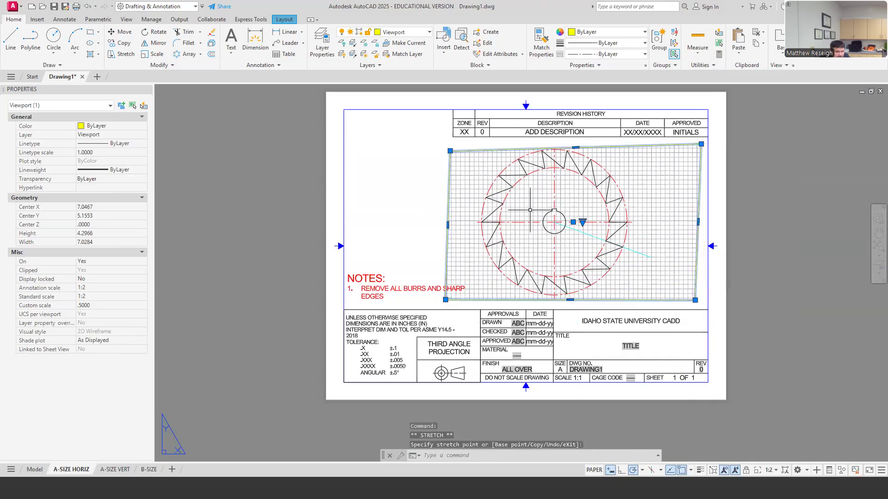
# - Align the corners of the A-SIZE HORIZ viewport and extend its lower edge to the title block, making it about 6.57 by 4.62
pyautogui.click(450, 151)
pyautogui.click(447, 143)
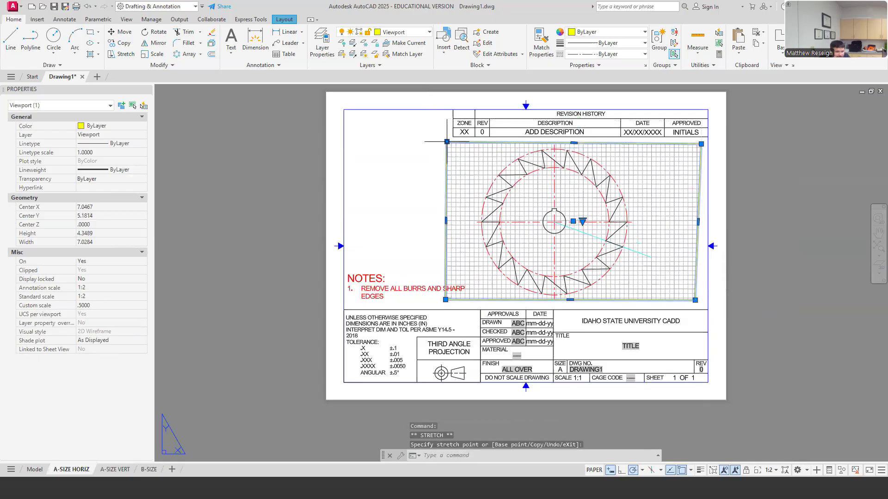
pyautogui.click(701, 143)
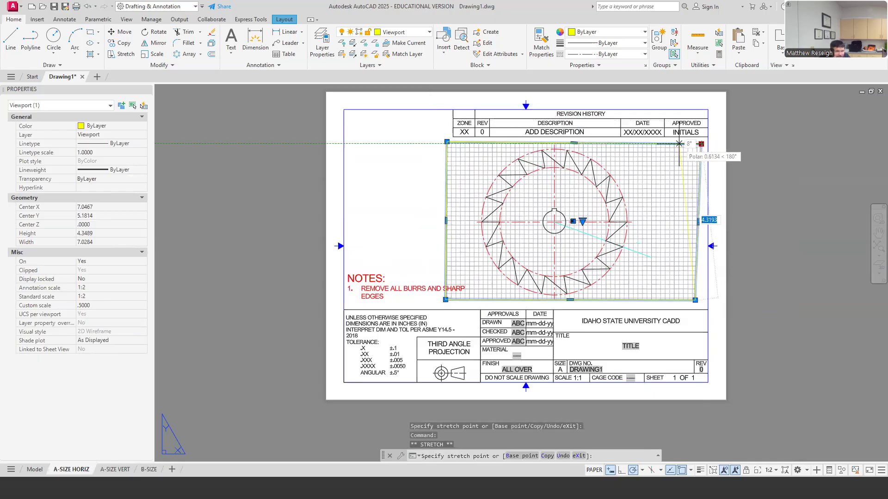
pyautogui.click(685, 144)
pyautogui.click(695, 299)
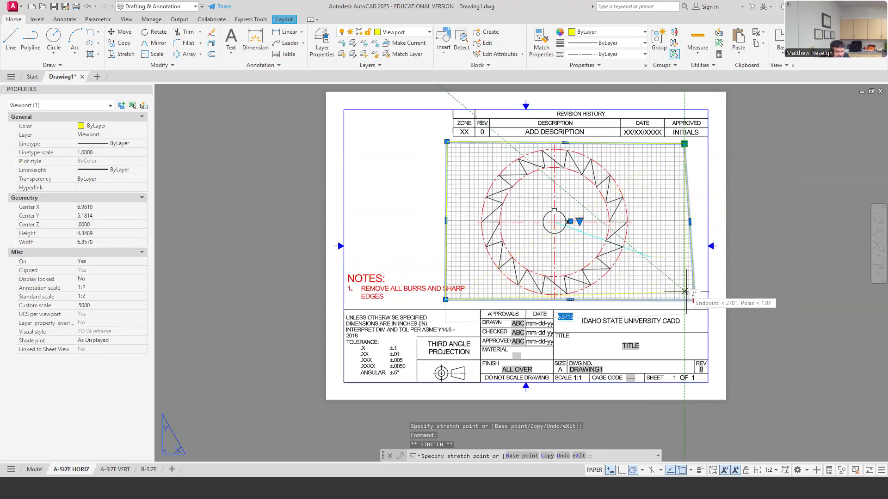
pyautogui.click(684, 299)
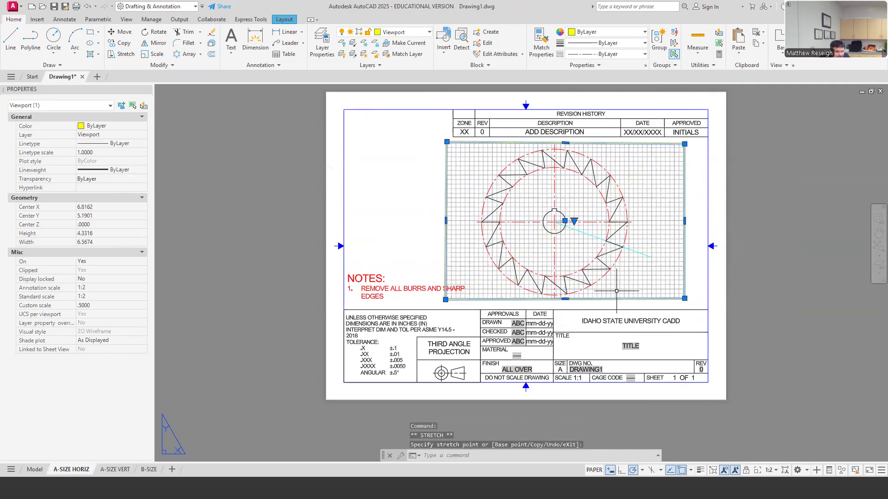
pyautogui.click(565, 309)
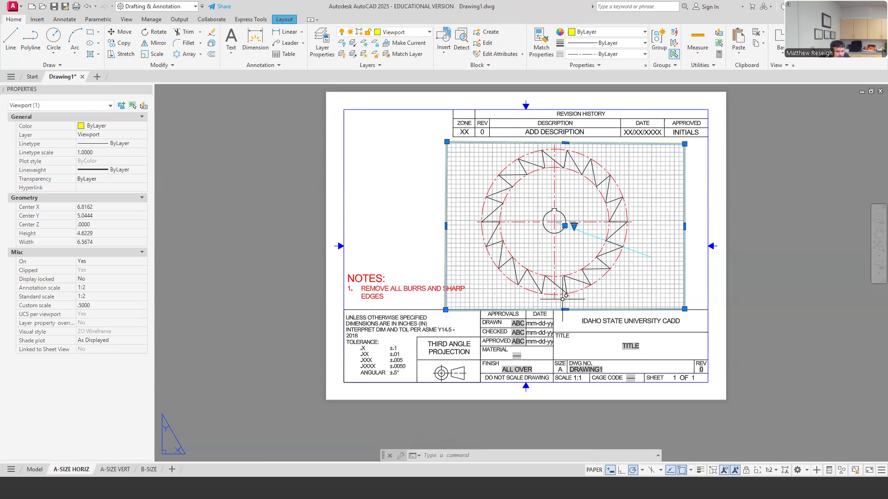
# - Move the NOTES text horizontally out of the viewport area, just beyond the sheet's right border line
pyautogui.click(376, 278)
pyautogui.click(353, 309)
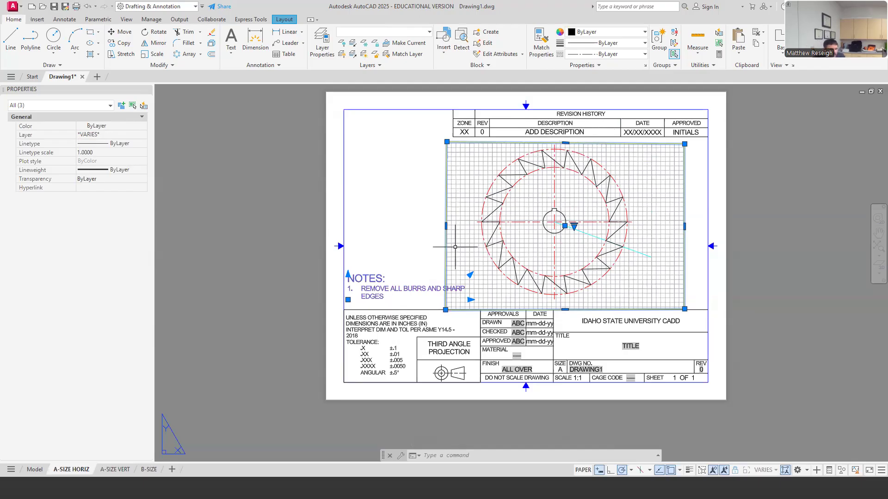
pyautogui.click(419, 245)
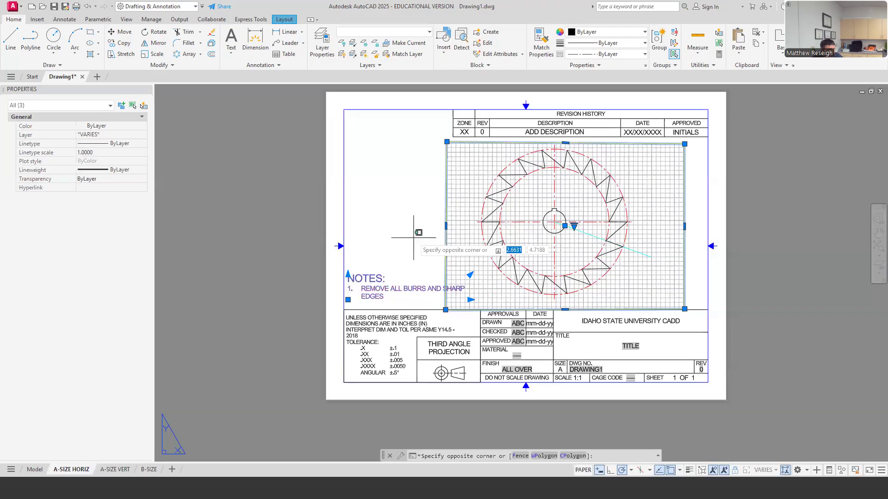
pyautogui.press('Escape')
pyautogui.press('Escape')
pyautogui.click(355, 282)
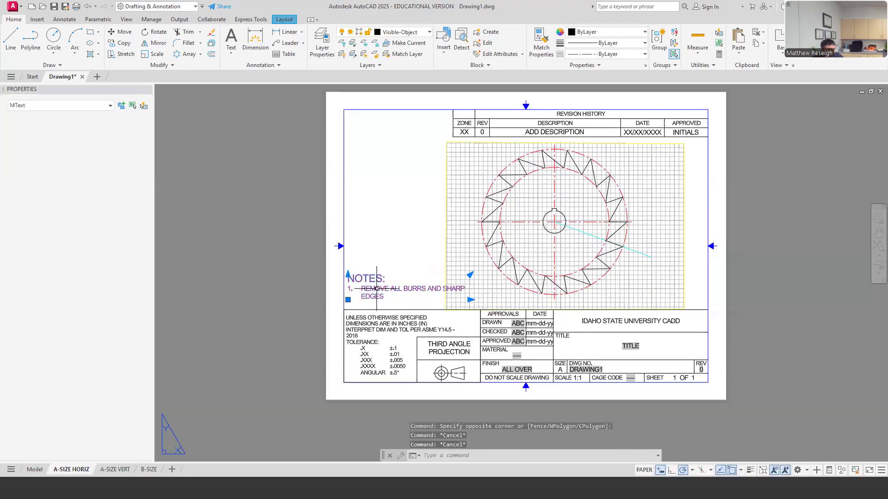
pyautogui.click(348, 299)
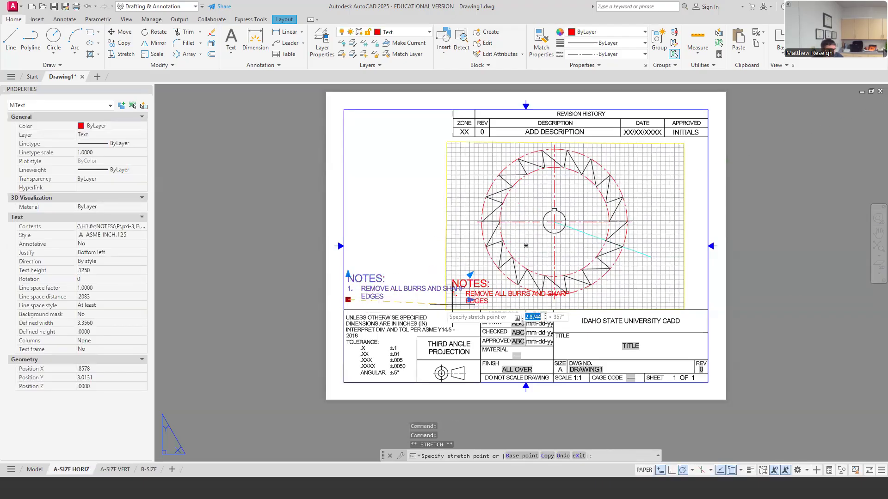
pyautogui.press('Escape')
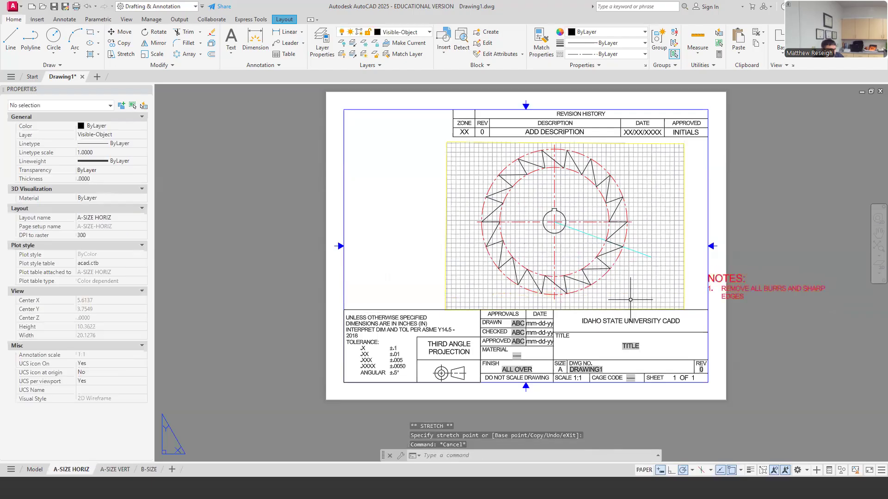
# - Move the A-SIZE HORIZ viewport toward the sheet's left border, placing its center at about X 3.71, Y 4.95
pyautogui.click(685, 246)
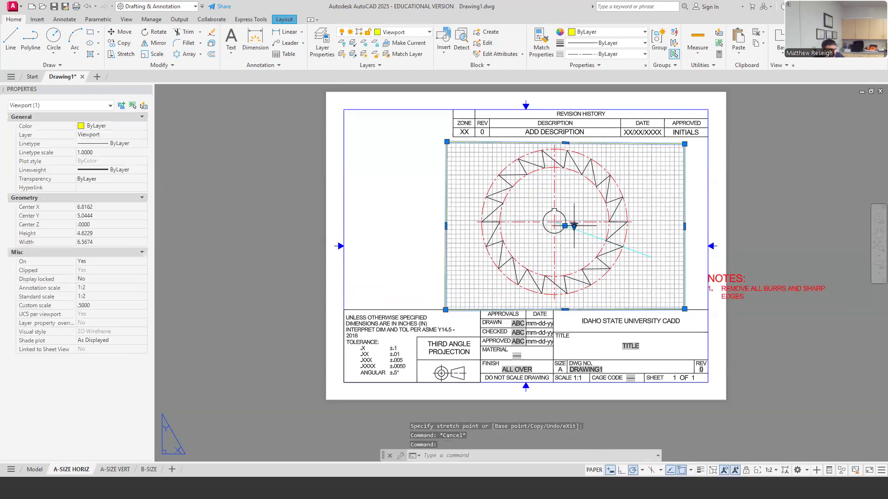
pyautogui.click(564, 226)
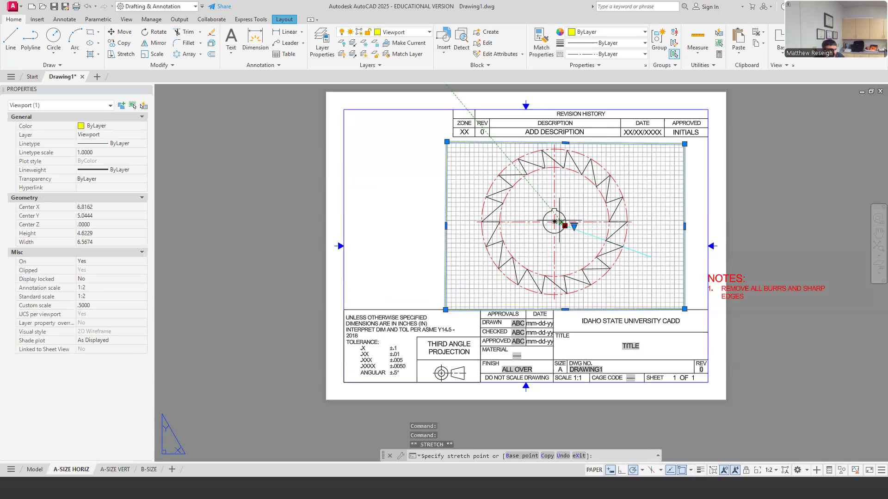
pyautogui.press('Escape')
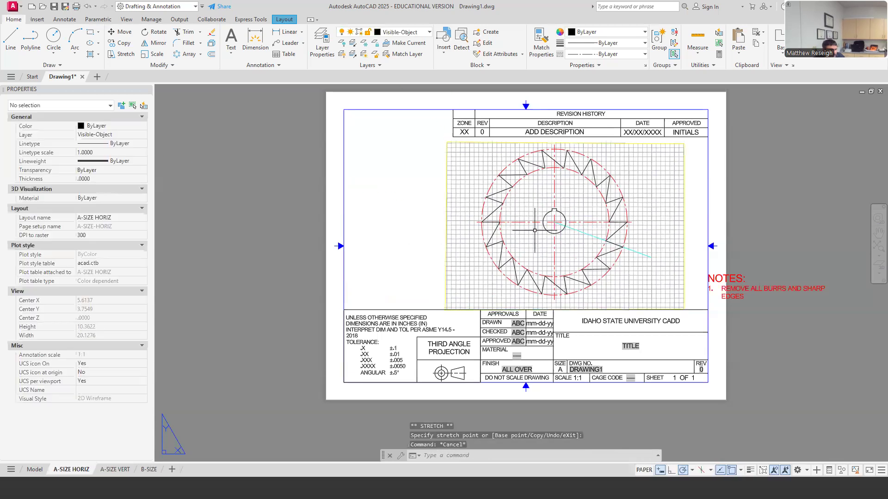
pyautogui.click(446, 258)
pyautogui.click(564, 225)
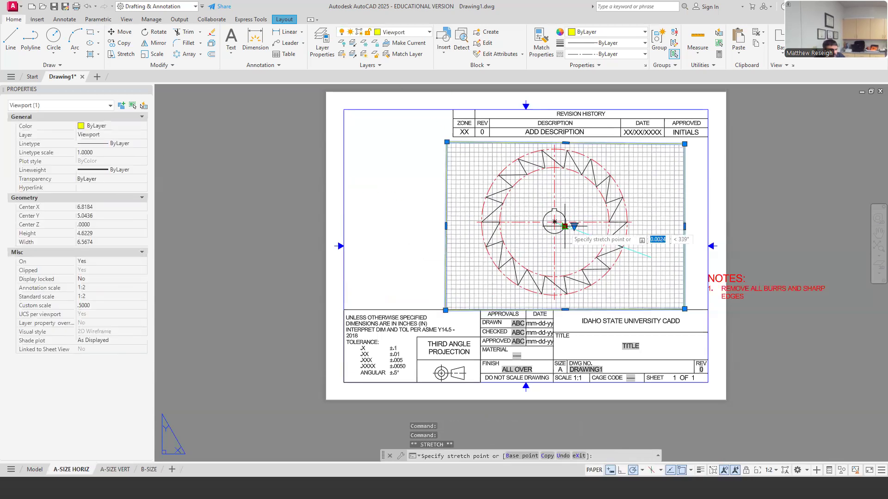
pyautogui.click(420, 226)
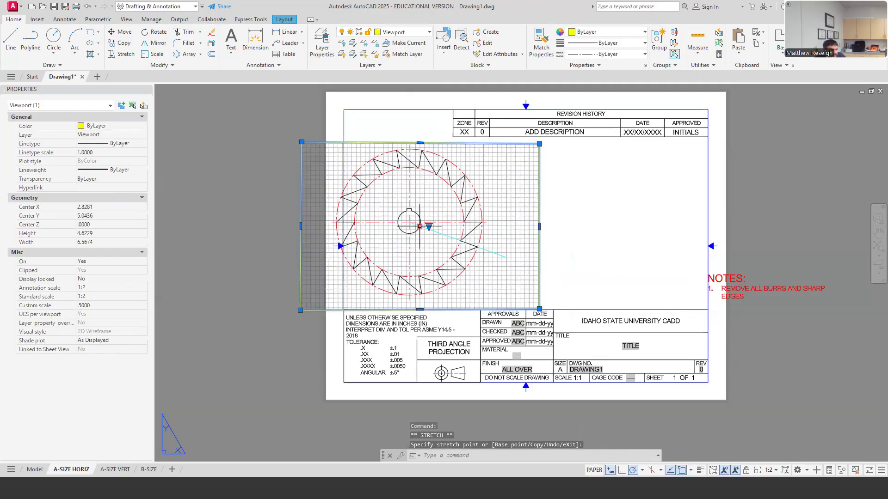
pyautogui.click(420, 226)
pyautogui.click(474, 222)
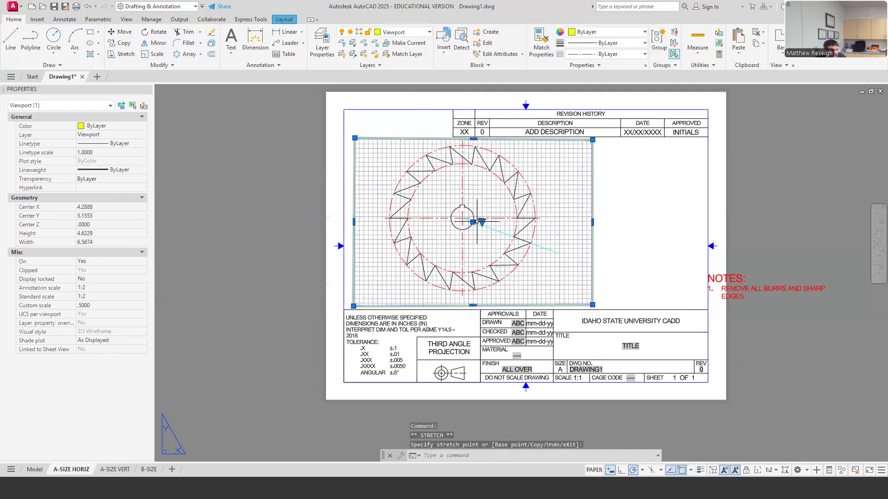
pyautogui.click(472, 222)
pyautogui.click(462, 229)
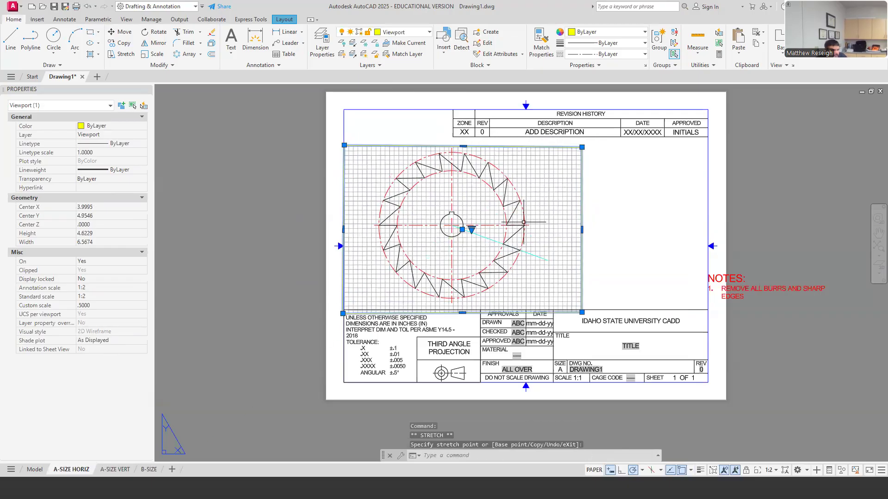
pyautogui.click(462, 230)
pyautogui.click(452, 230)
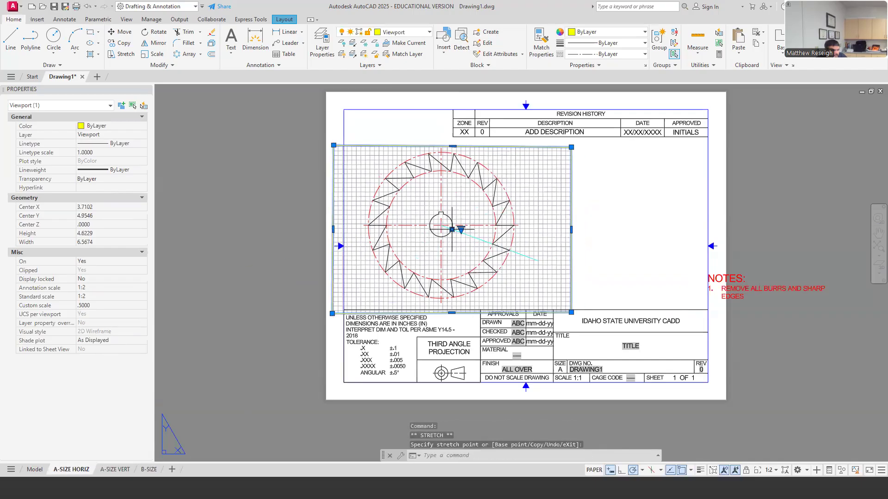
# - Move the NOTES text back onto the sheet, between the viewport and the right border, above the title block
pyautogui.click(722, 279)
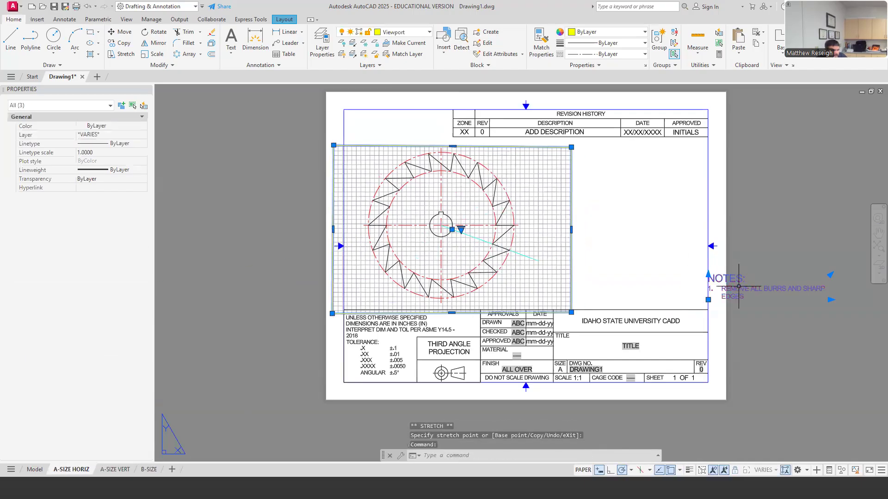
pyautogui.click(708, 300)
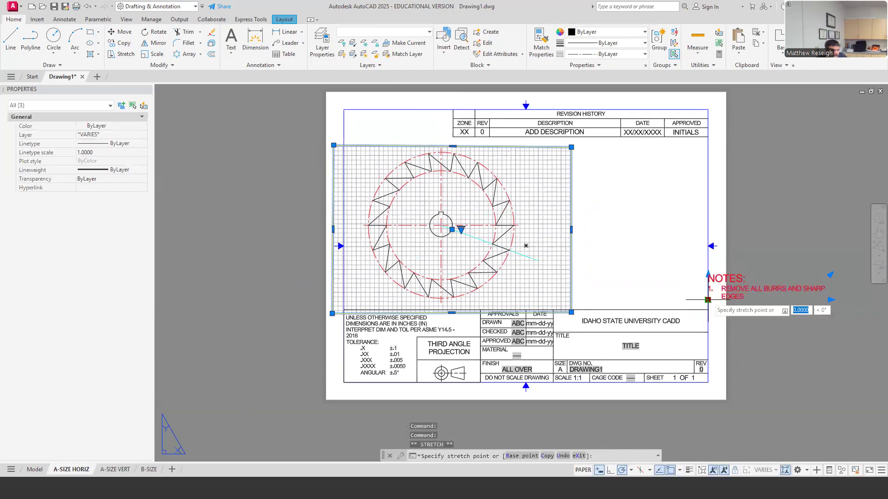
pyautogui.click(581, 300)
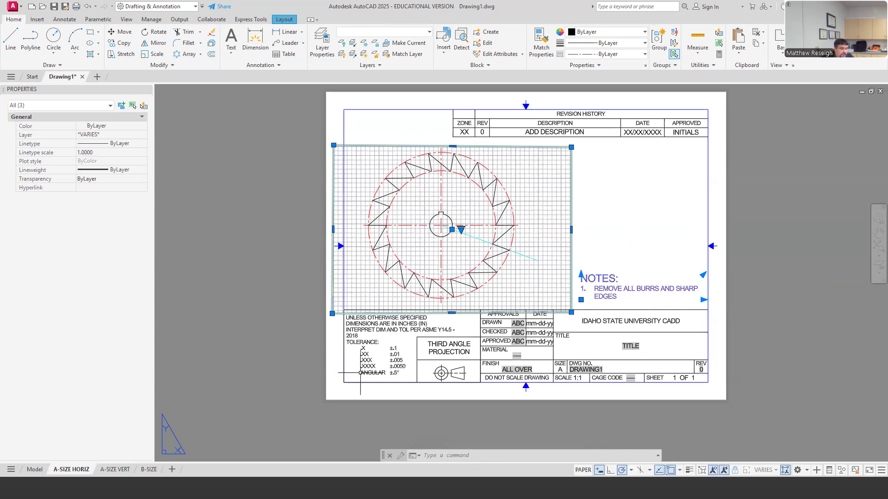
# - Return the A-SIZE VERT layout to paper space, then activate and lock the viewport in the A-SIZE HORIZ layout
pyautogui.click(115, 469)
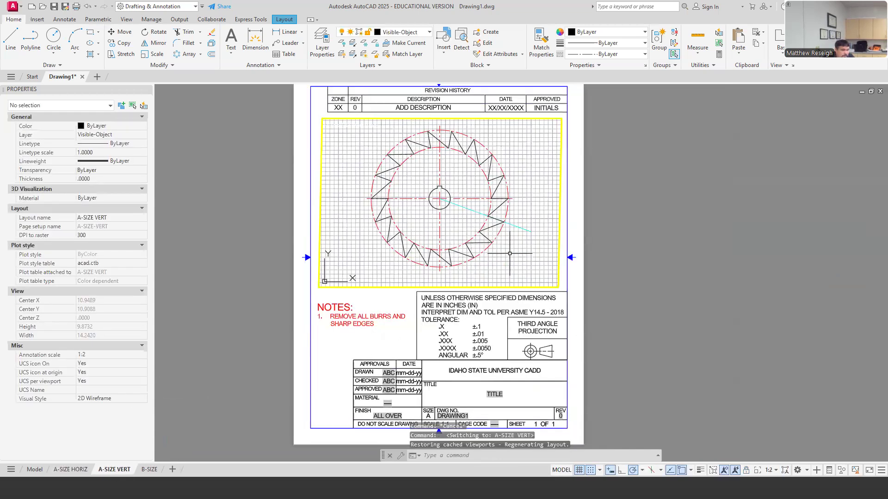
pyautogui.doubleClick(379, 292)
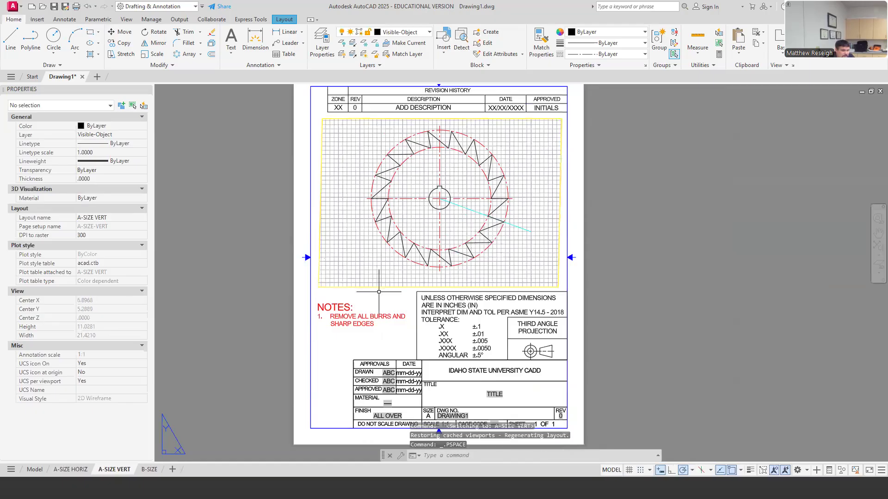
pyautogui.click(73, 470)
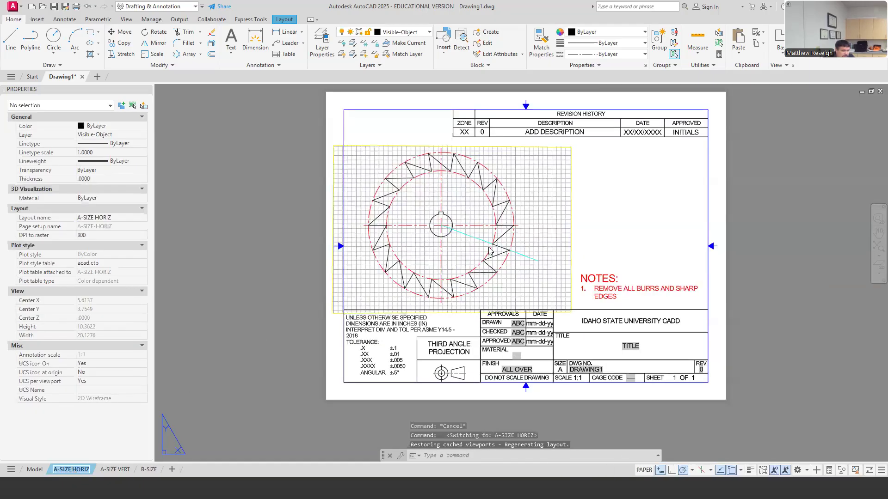
pyautogui.doubleClick(531, 277)
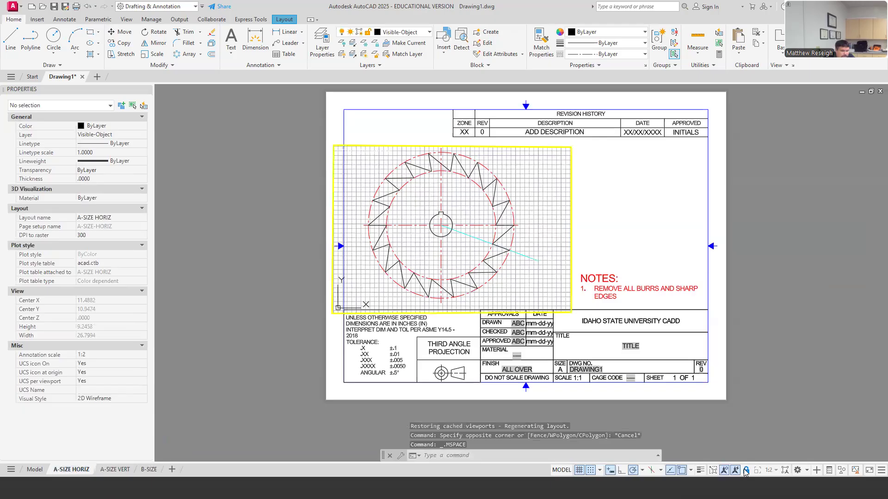
# - Lock the ratchet plate viewport in the A-SIZE VERT layout and return to paper space
pyautogui.click(111, 470)
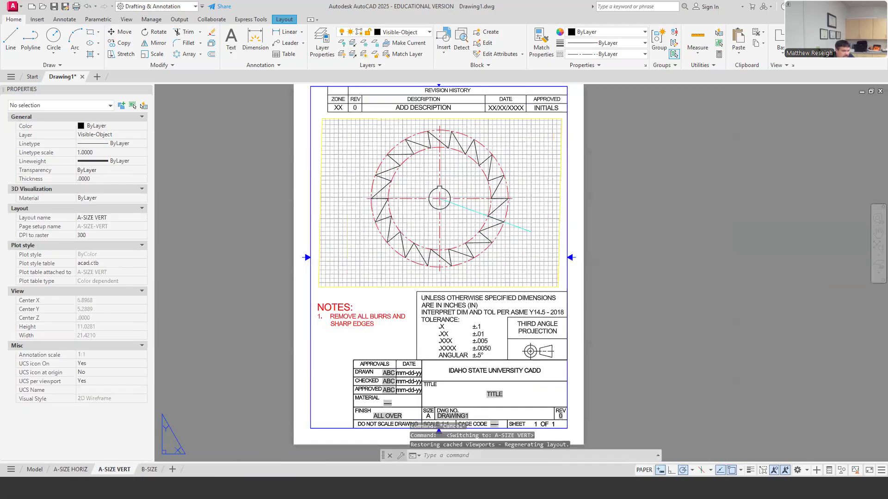
pyautogui.doubleClick(419, 239)
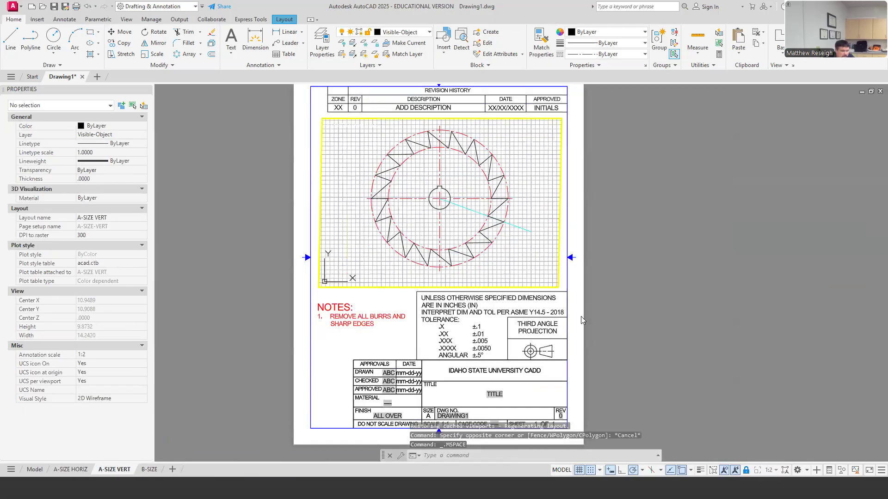
pyautogui.doubleClick(396, 302)
# - Lower the A-SIZE VERT viewport slightly, then pull its bottom, left and right edges inward around the plate, leaving it about 4.72 high
pyautogui.click(397, 287)
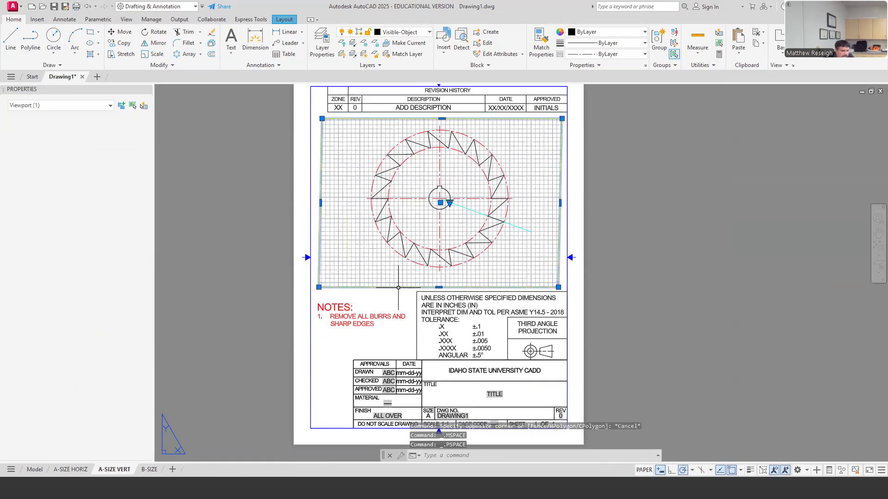
pyautogui.click(440, 202)
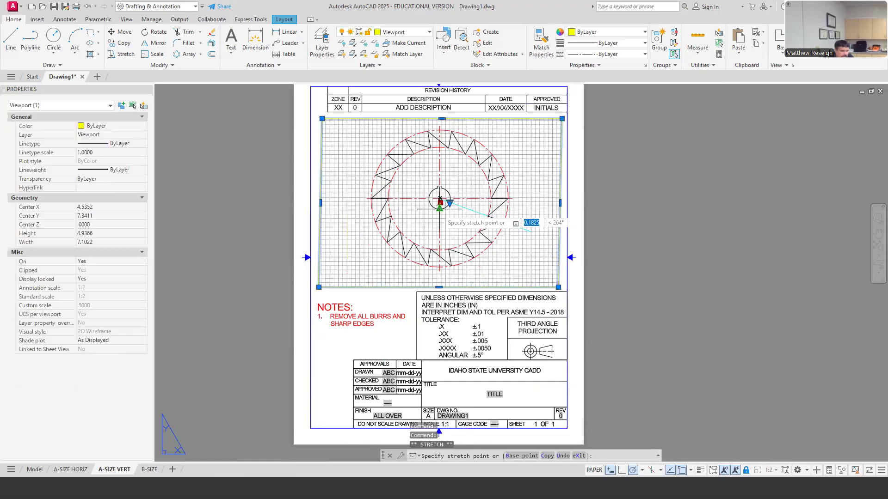
pyautogui.click(440, 286)
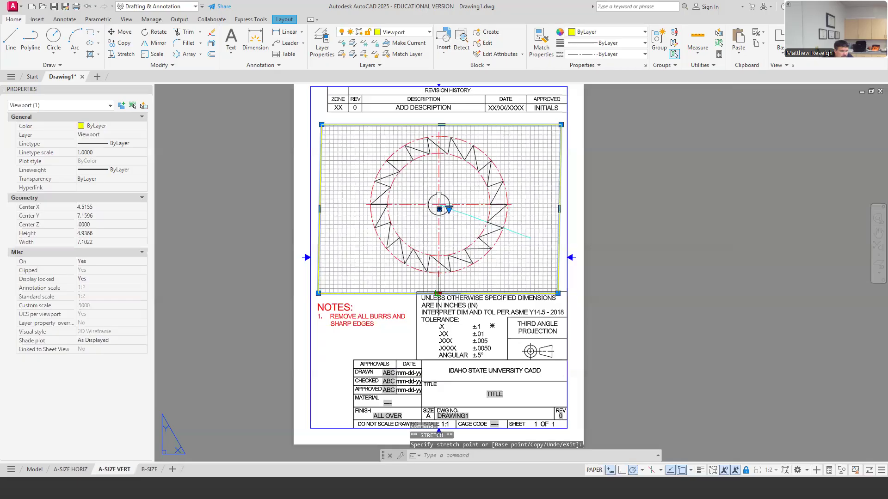
pyautogui.click(441, 124)
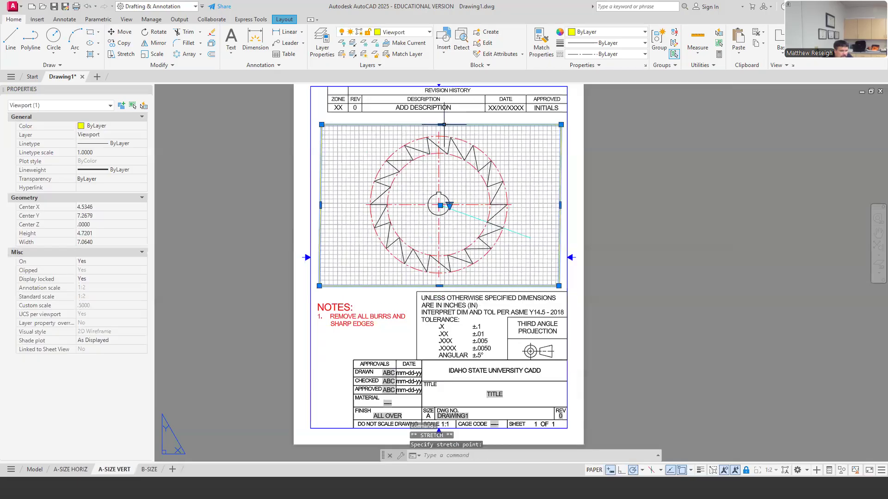
pyautogui.click(320, 205)
pyautogui.click(335, 205)
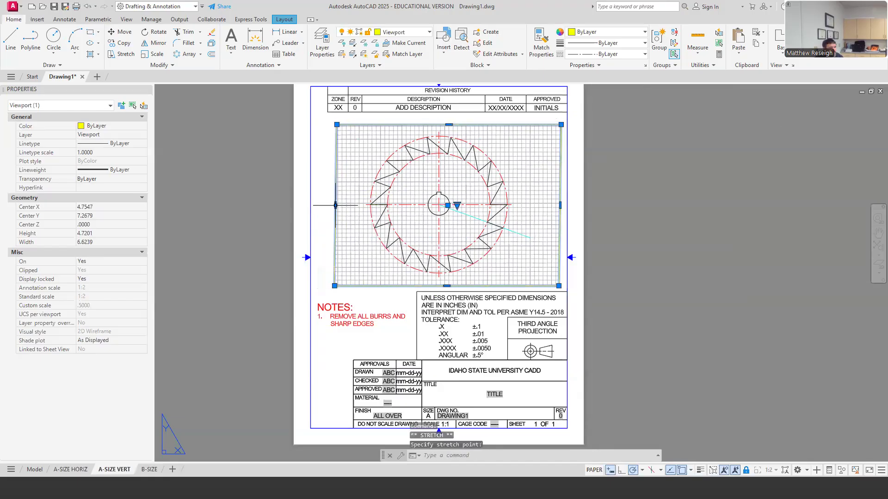
pyautogui.click(561, 205)
pyautogui.click(541, 204)
pyautogui.press('Escape')
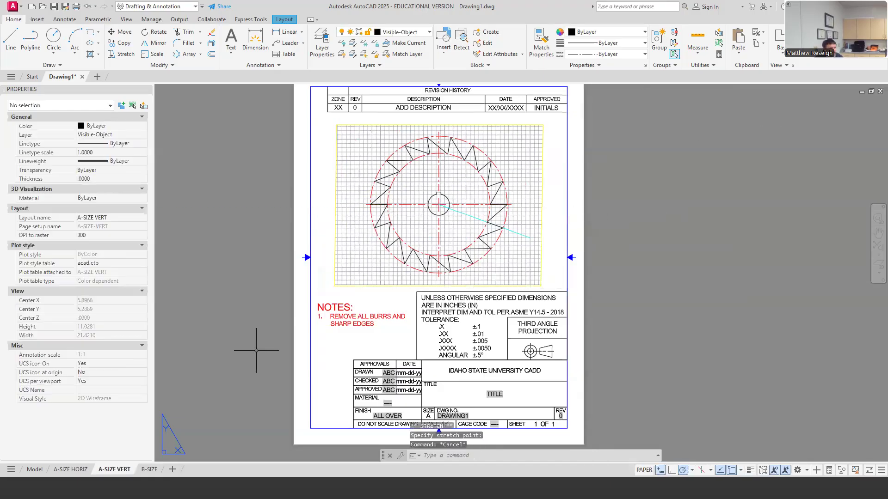
# - In the B-SIZE layout, add a custom drawing scale named 3:4 with 3/4 paper units equal to 1 drawing unit
pyautogui.click(149, 469)
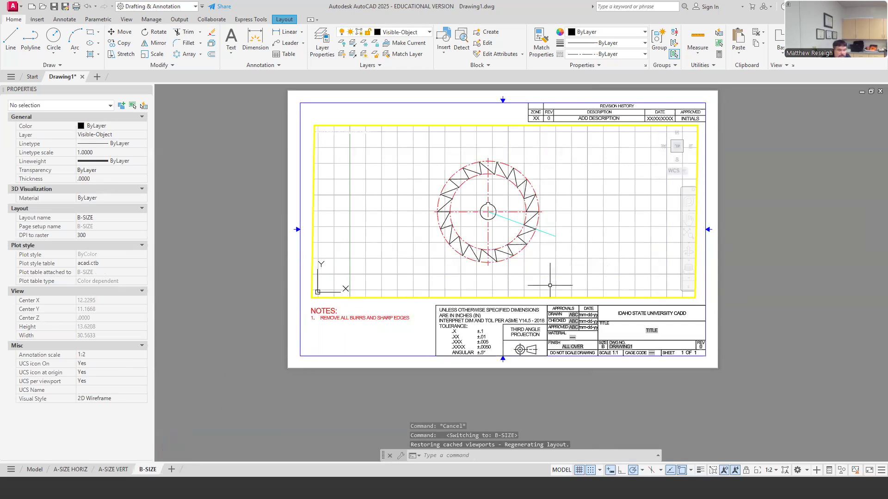
pyautogui.scroll(-4, 551, 287)
pyautogui.scroll(4, 577, 287)
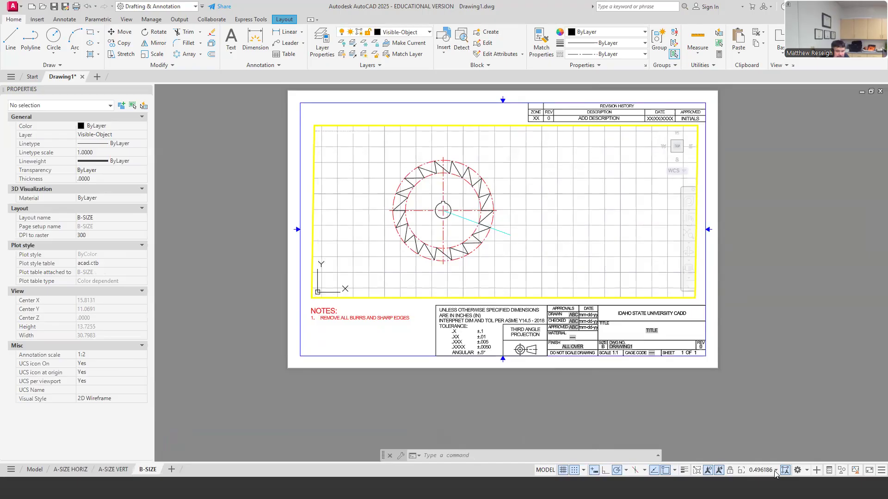
pyautogui.click(775, 470)
pyautogui.scroll(-2, 762, 270)
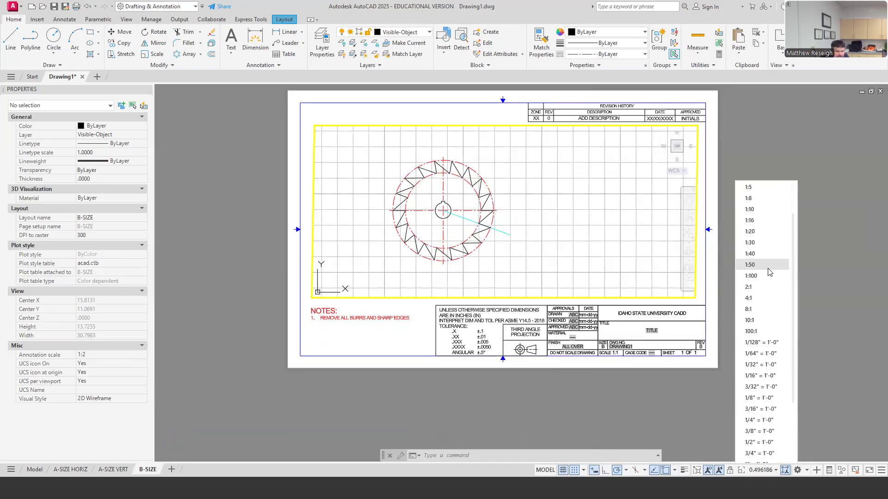
pyautogui.scroll(2, 763, 275)
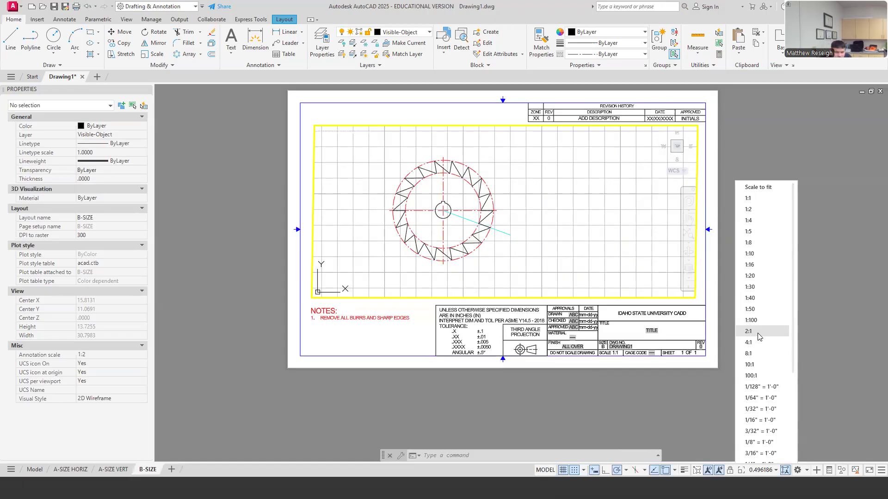
pyautogui.click(775, 474)
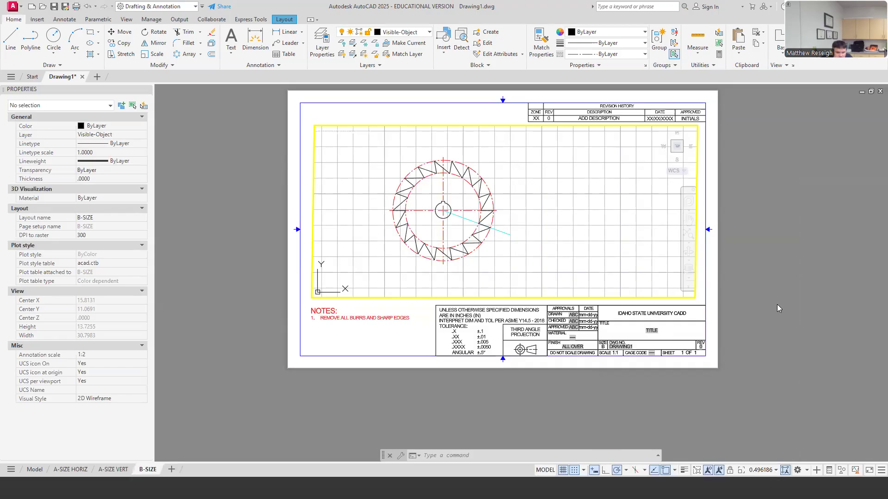
pyautogui.click(775, 474)
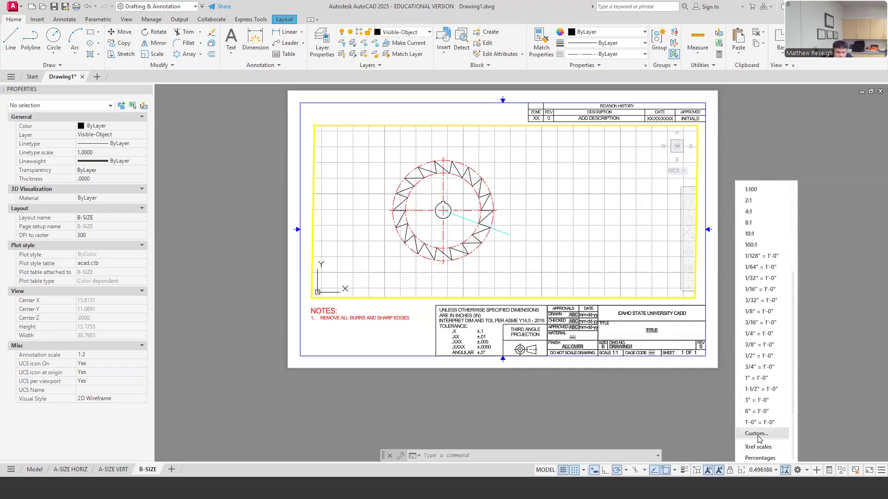
pyautogui.click(760, 435)
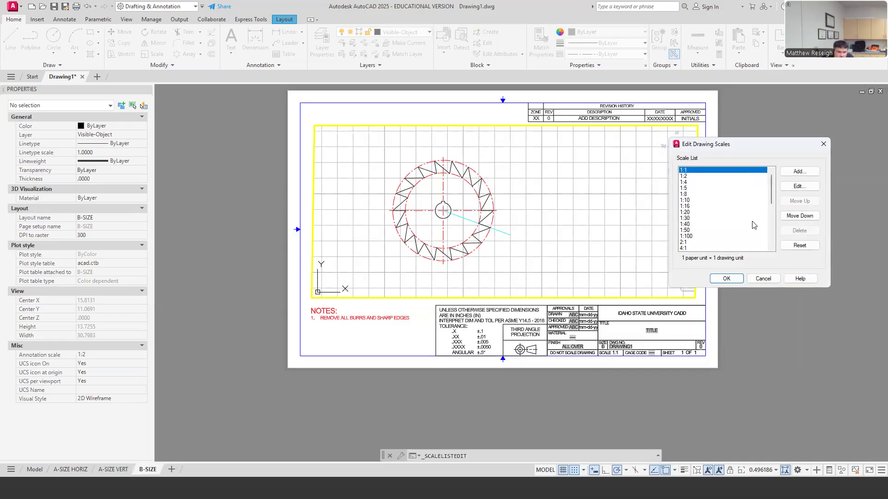
pyautogui.click(799, 171)
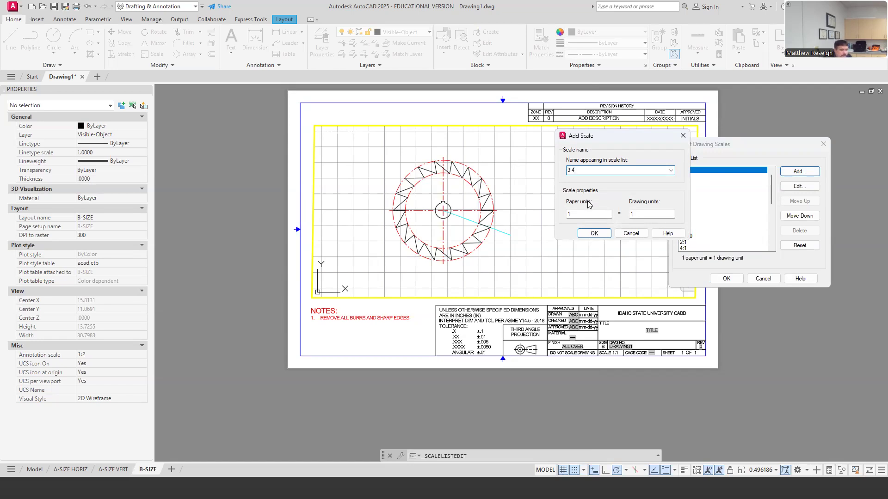
pyautogui.press('Tab')
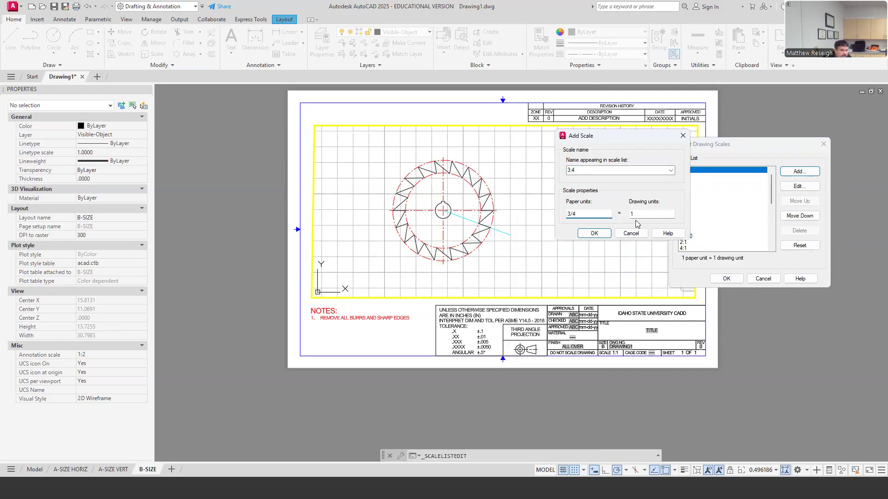
pyautogui.click(595, 234)
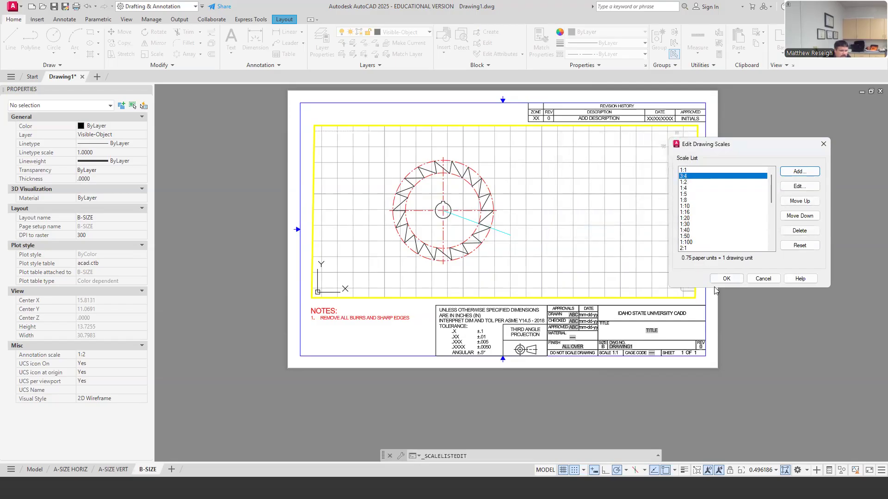
pyautogui.click(727, 279)
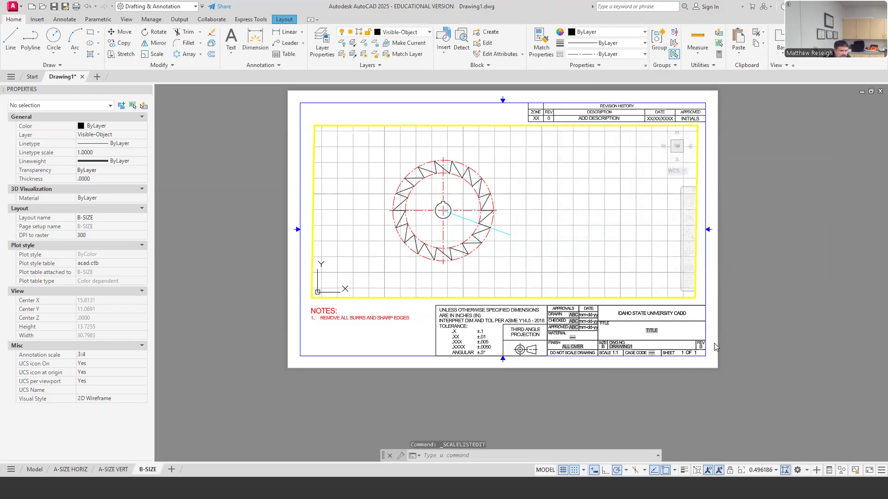
# - Set the B-SIZE viewport to the 3:4 scale, position the plate slightly left of the viewport's centre and lock the viewport
pyautogui.click(776, 470)
pyautogui.click(750, 205)
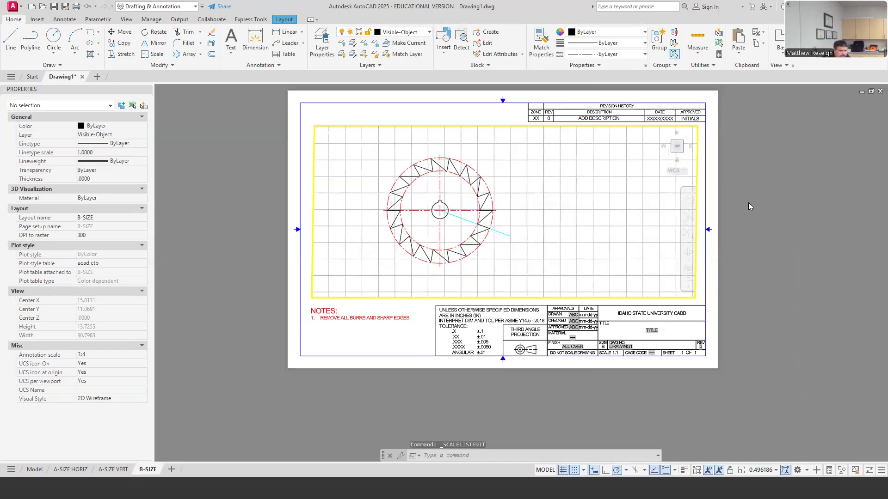
pyautogui.moveTo(586, 237); pyautogui.dragTo(606, 234, button='middle')
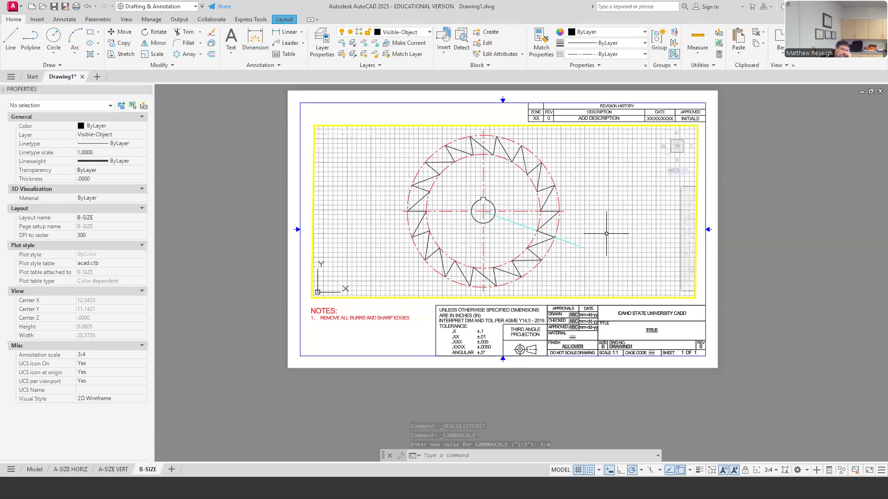
pyautogui.moveTo(596, 223); pyautogui.dragTo(571, 222, button='middle')
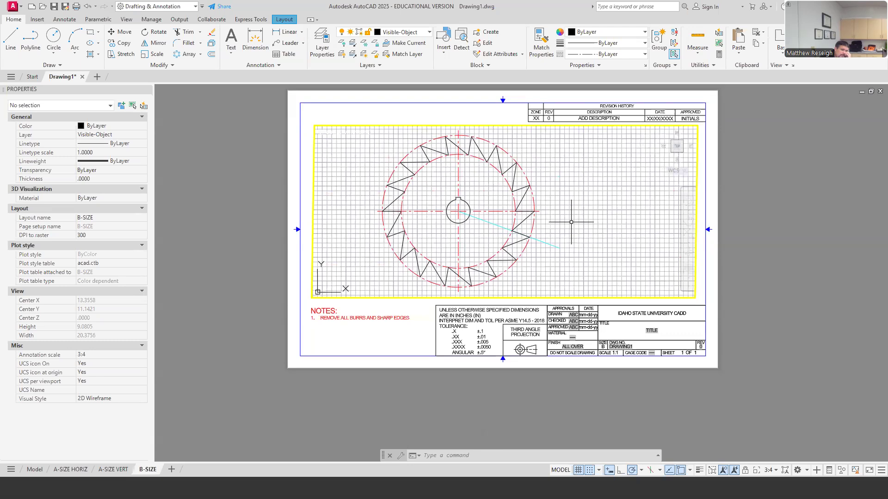
pyautogui.click(745, 470)
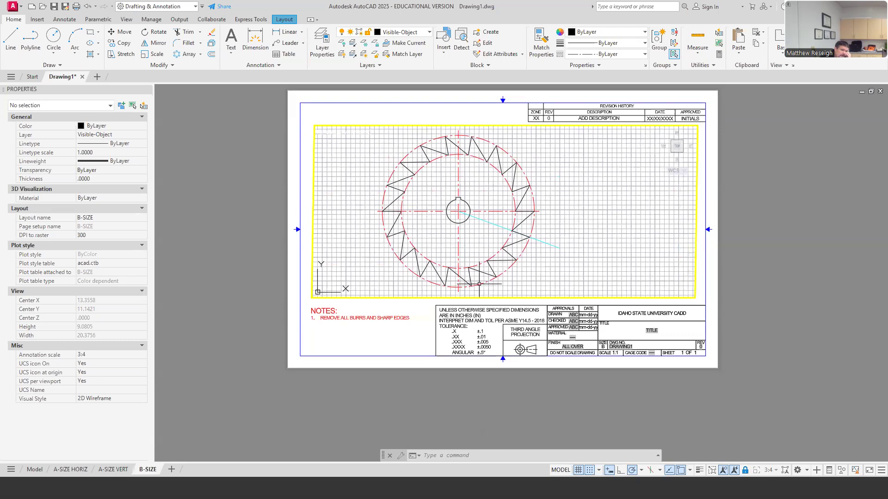
# - Return to paper space and pull the B-SIZE viewport's left and right edges inward around the plate, leaving it about 9.44 wide and 6.92 high
pyautogui.doubleClick(341, 119)
pyautogui.click(314, 161)
pyautogui.click(313, 211)
pyautogui.click(342, 211)
pyautogui.click(697, 213)
pyautogui.click(579, 232)
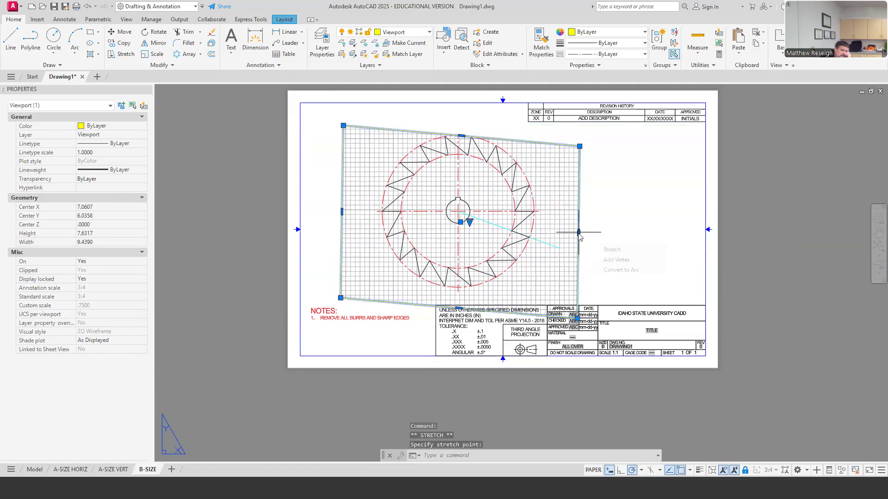
pyautogui.click(578, 232)
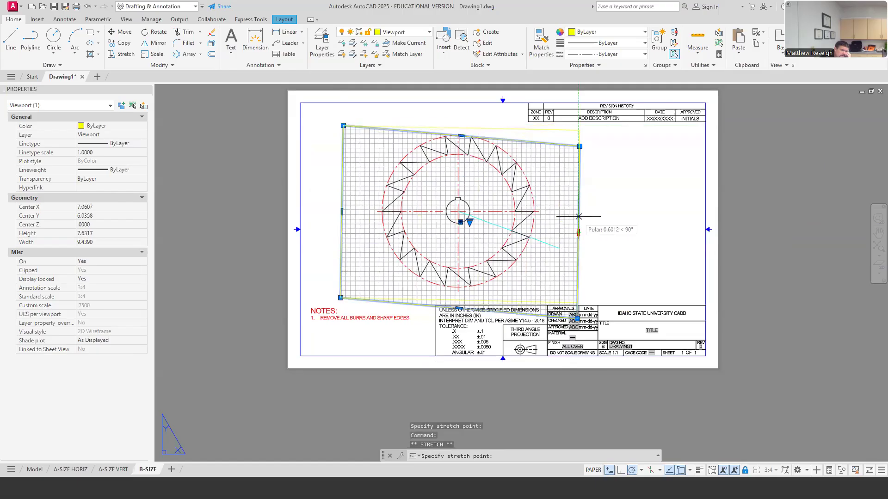
pyautogui.click(578, 215)
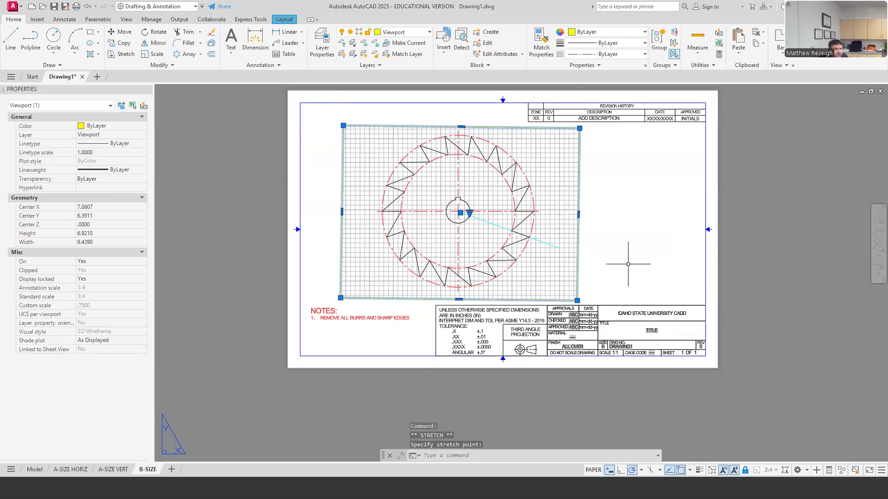
# - Maximize the B-SIZE viewport and add a diameter dimension to the outer center-line circle, placed above and right of the plate
pyautogui.click(712, 470)
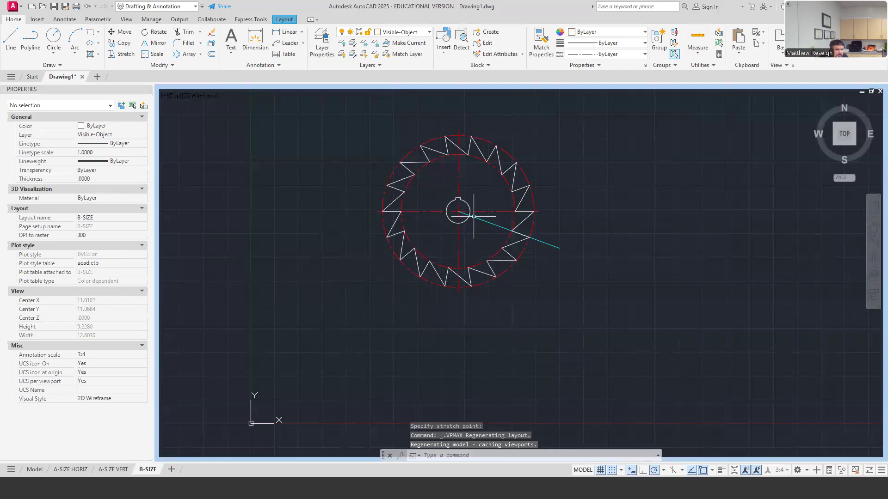
pyautogui.click(64, 19)
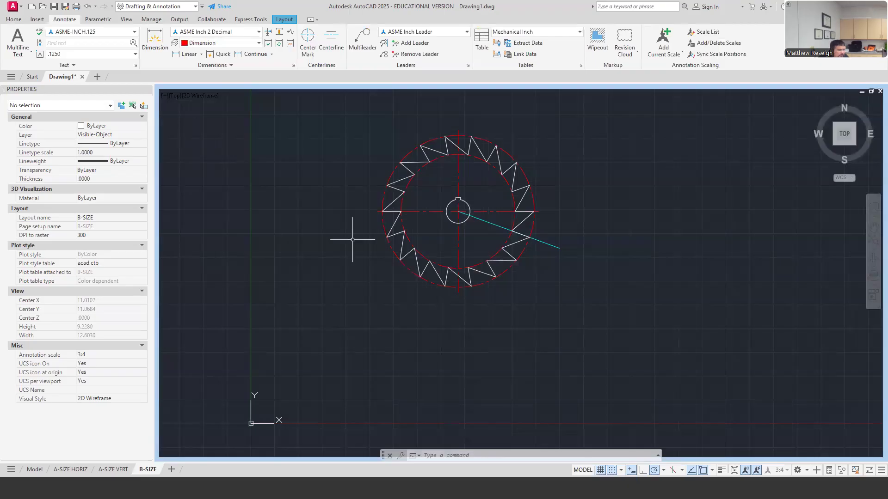
pyautogui.scroll(2, 510, 157)
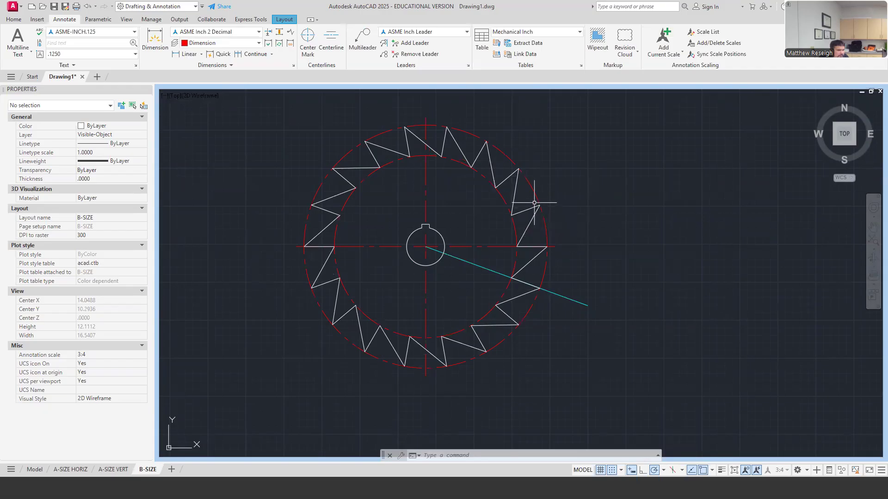
pyautogui.click(201, 55)
pyautogui.click(203, 167)
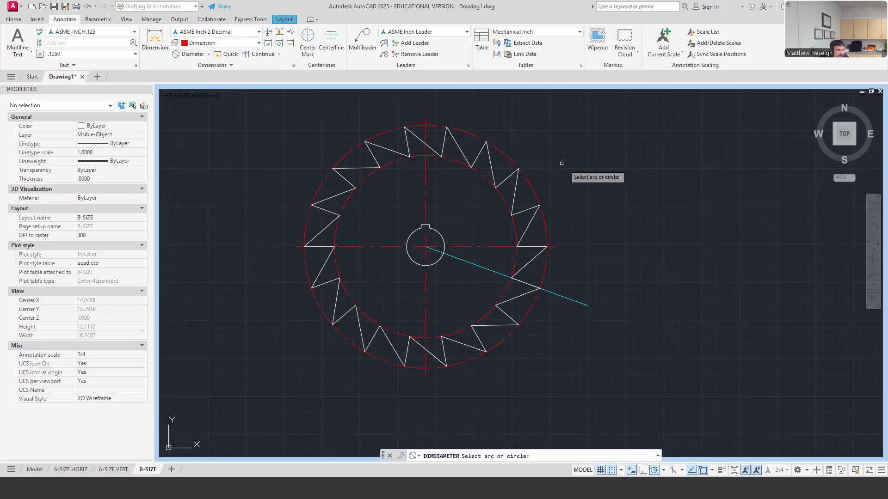
pyautogui.click(518, 167)
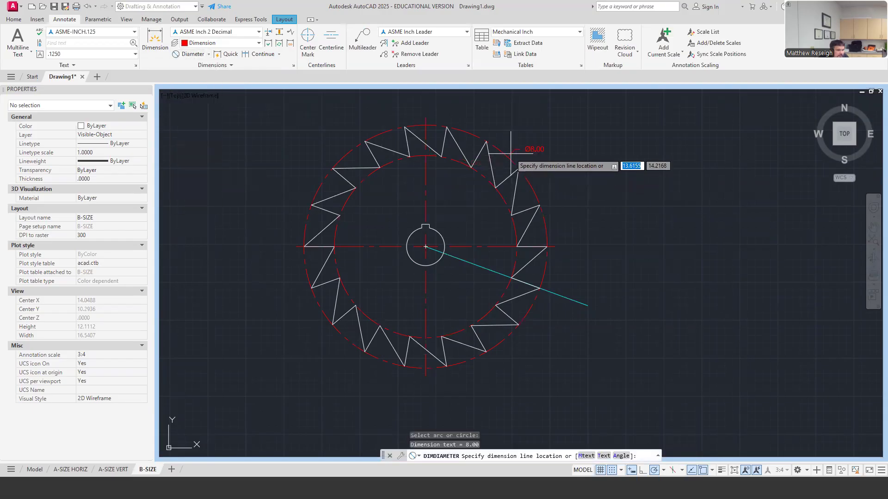
pyautogui.click(525, 134)
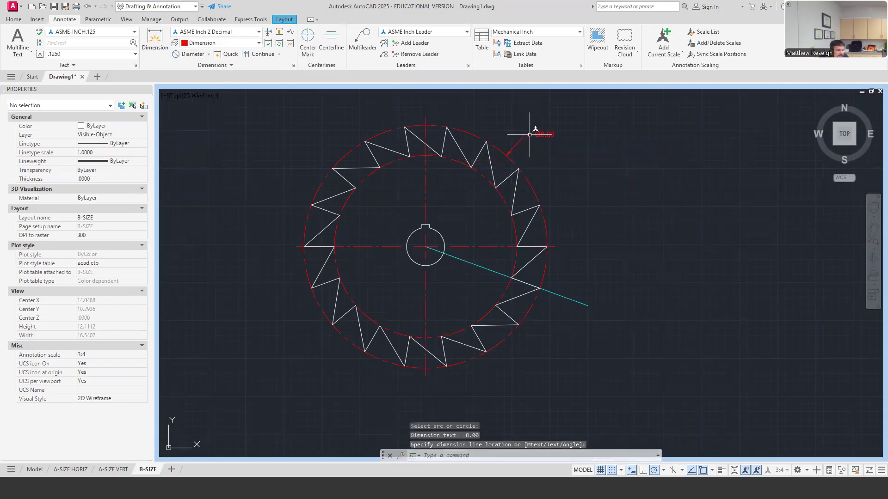
# - Add a diameter dimension to the inner center-line circle, placed just below the outer circle's dimension
pyautogui.click(516, 231)
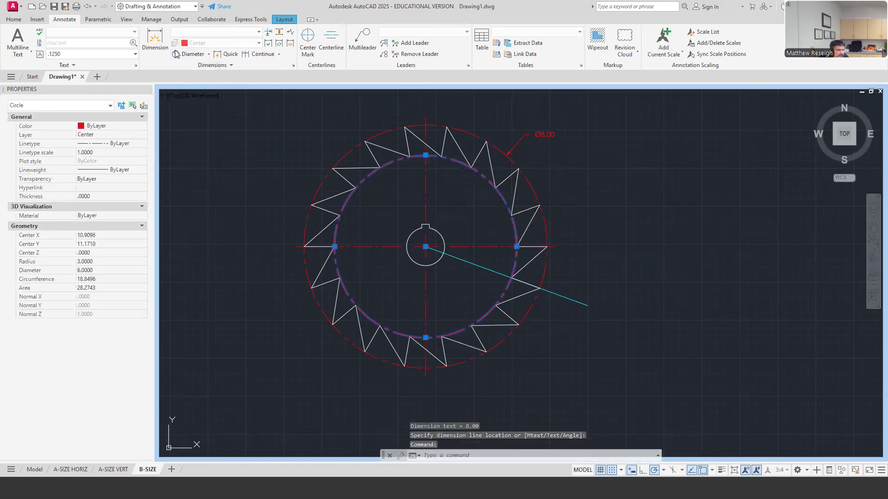
pyautogui.press('Escape')
pyautogui.press('Return')
pyautogui.click(516, 234)
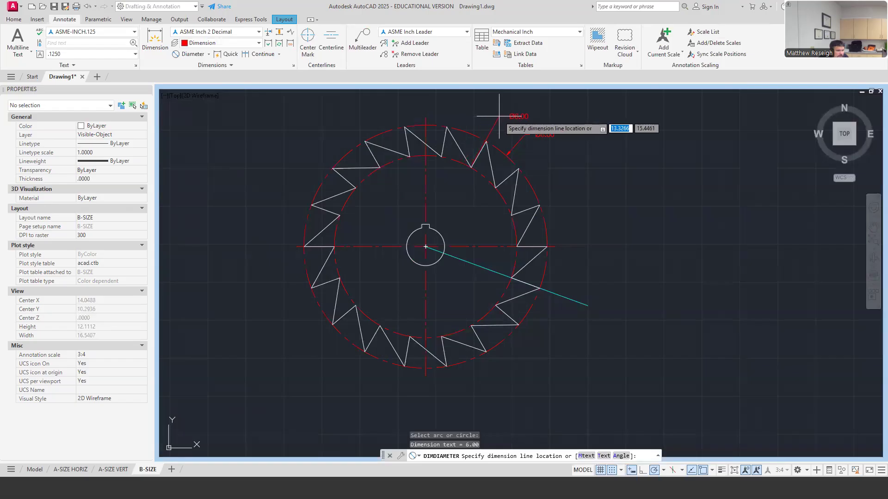
pyautogui.click(546, 163)
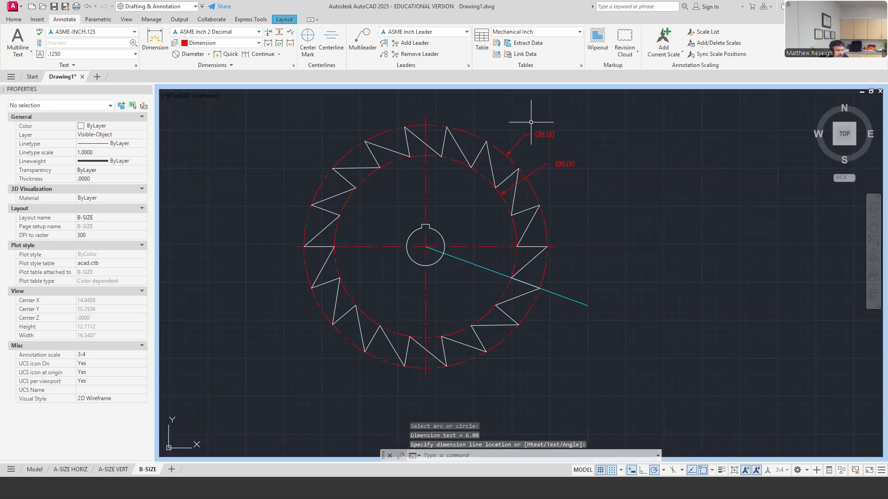
# - Shift the outer circle's diameter dimension text slightly to the right
pyautogui.scroll(4, 531, 129)
pyautogui.press('Escape')
pyautogui.click(557, 152)
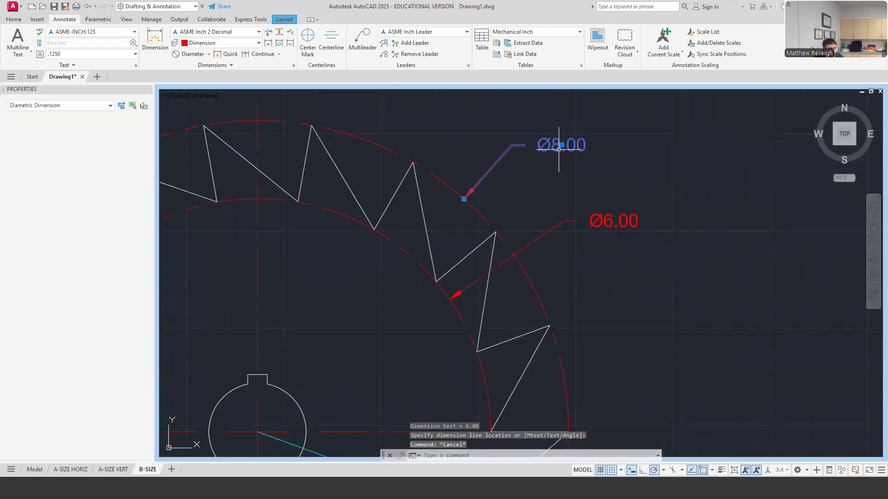
pyautogui.click(560, 146)
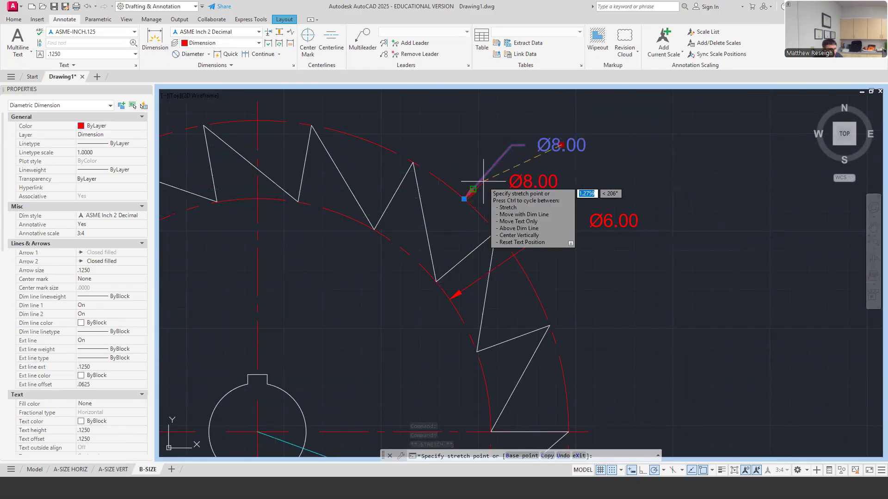
pyautogui.press('Escape')
pyautogui.press('Escape')
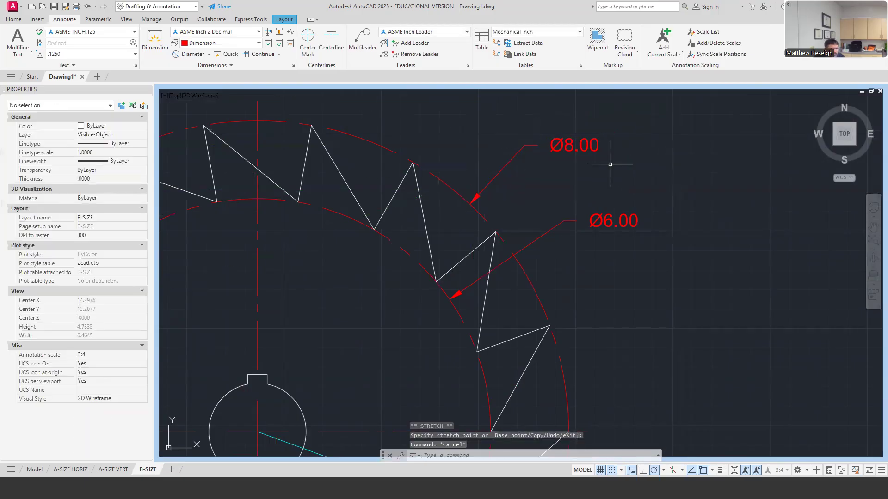
# - Switch to the CADD1108 Rachet Plate PDF and check which dimensions the plate needs
pyautogui.scroll(-6, 536, 231)
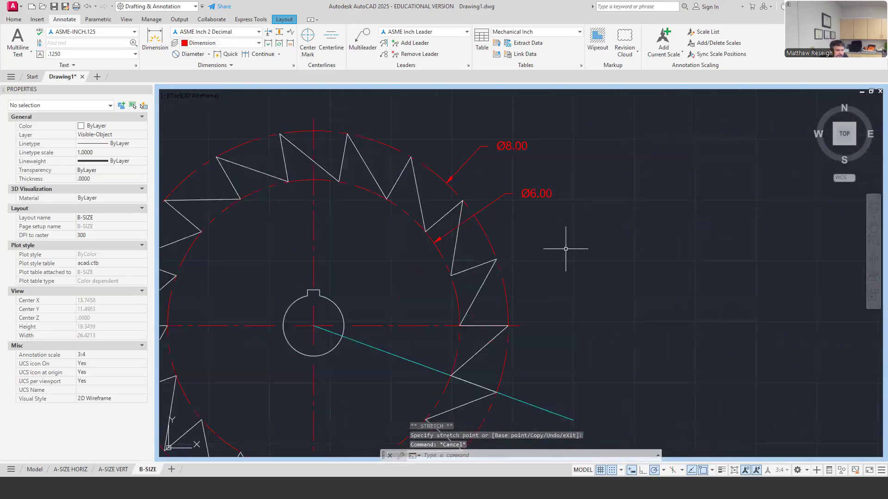
pyautogui.scroll(-5, 567, 243)
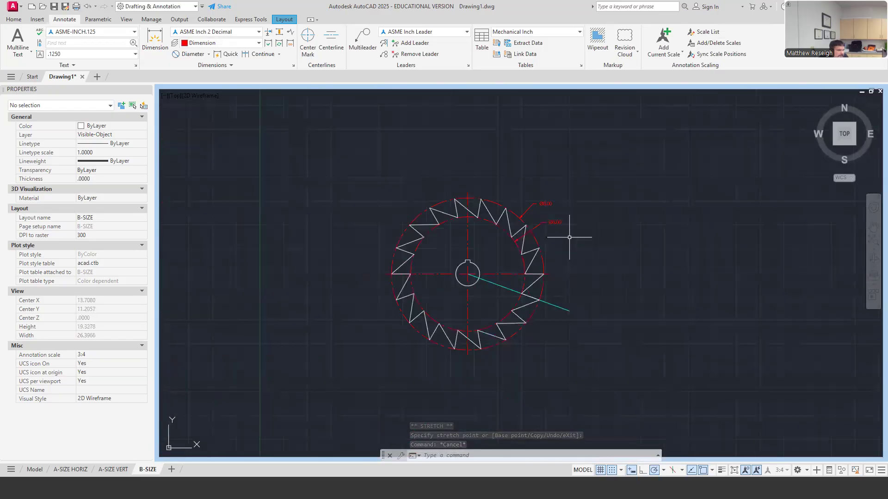
pyautogui.scroll(-4, 569, 237)
pyautogui.scroll(6, 571, 258)
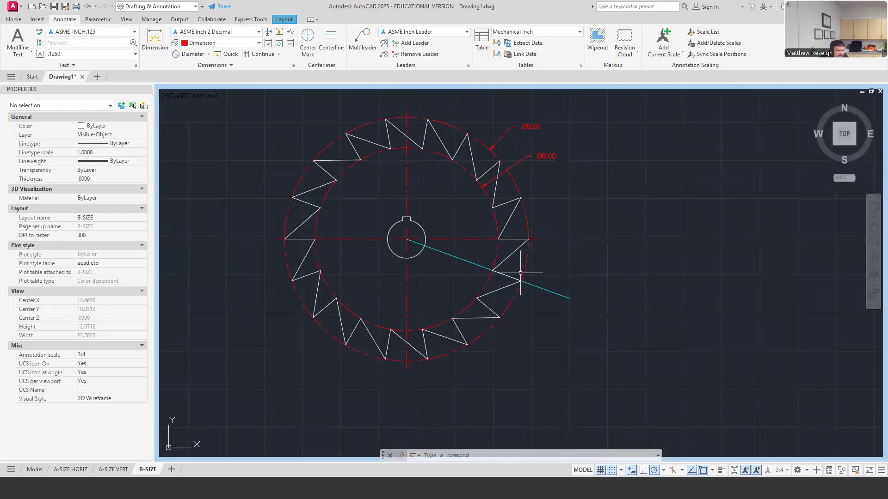
pyautogui.scroll(2, 520, 273)
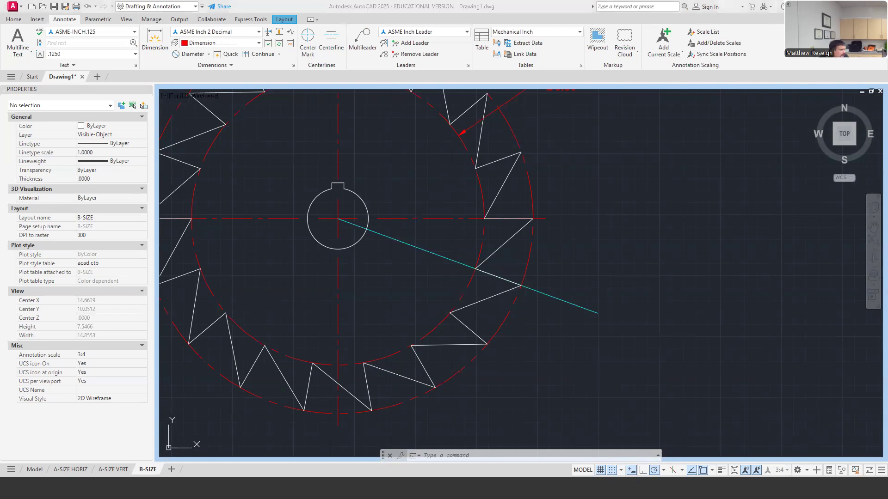
pyautogui.hotkey('alt', 'Tab')
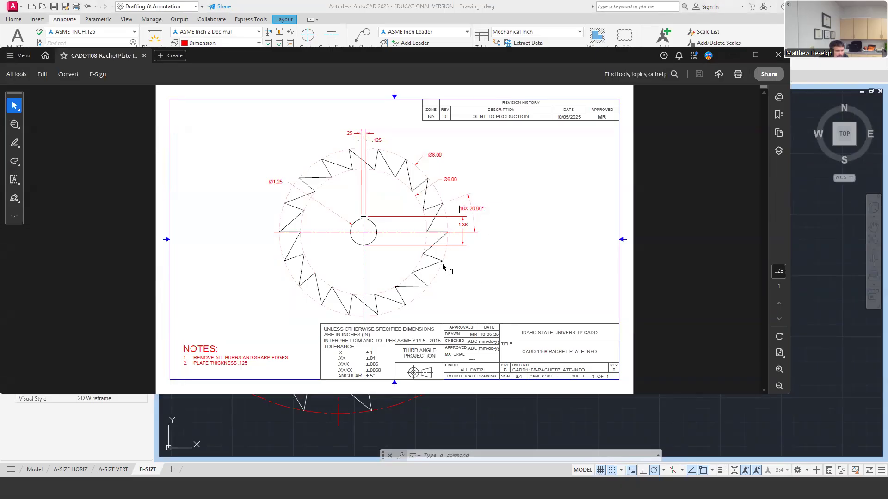
# - Switch back to the AutoCAD drawing and match the horizontal center line's properties onto the angled line running from the plate's center
pyautogui.click(462, 400)
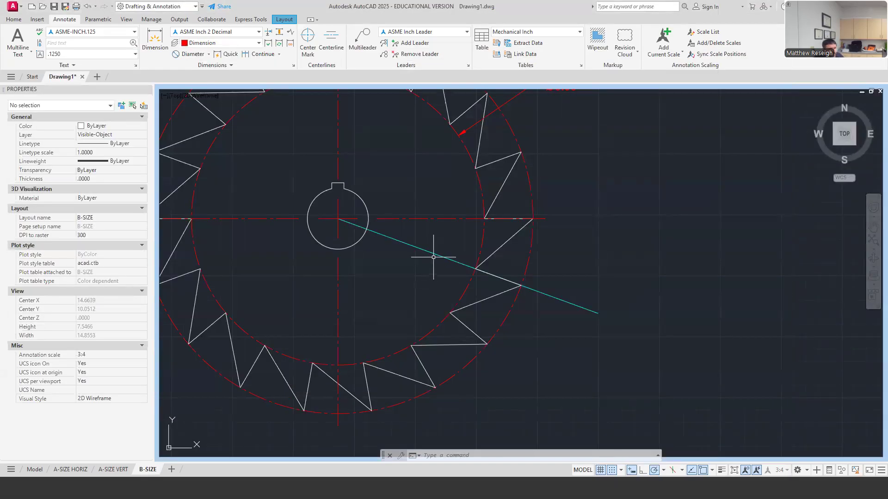
pyautogui.click(20, 19)
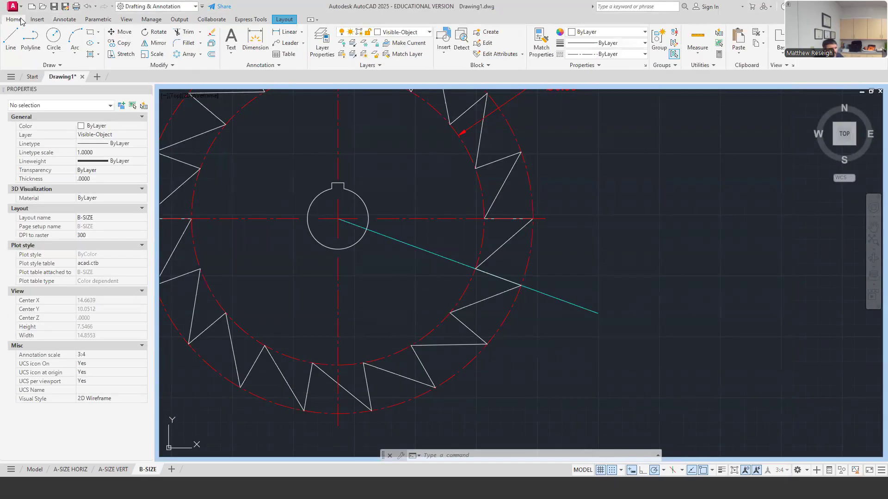
pyautogui.click(541, 42)
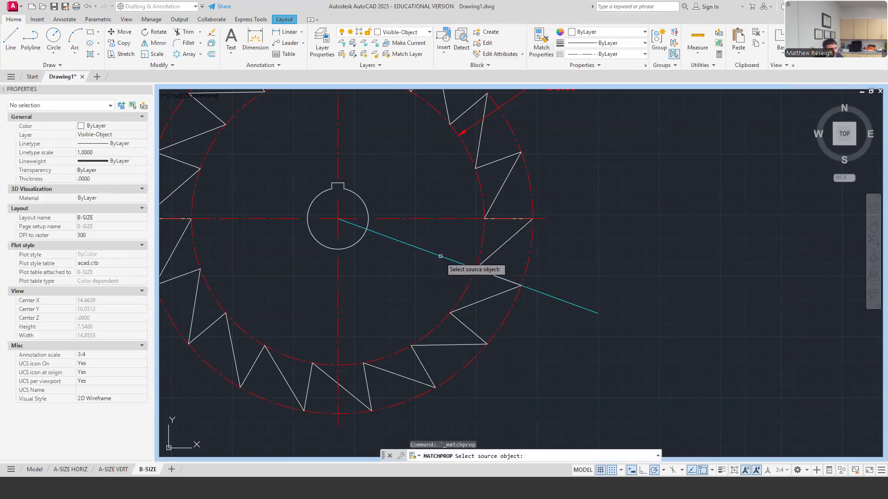
pyautogui.click(439, 219)
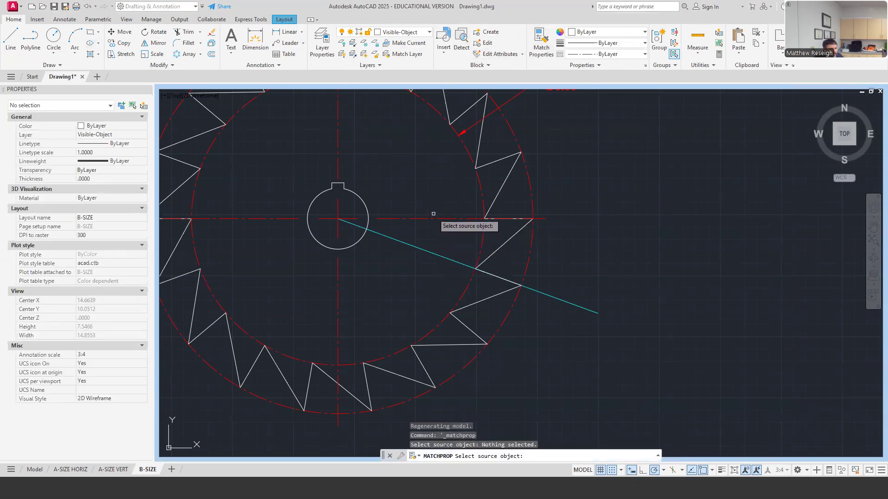
pyautogui.click(435, 217)
pyautogui.click(435, 254)
pyautogui.press('Escape')
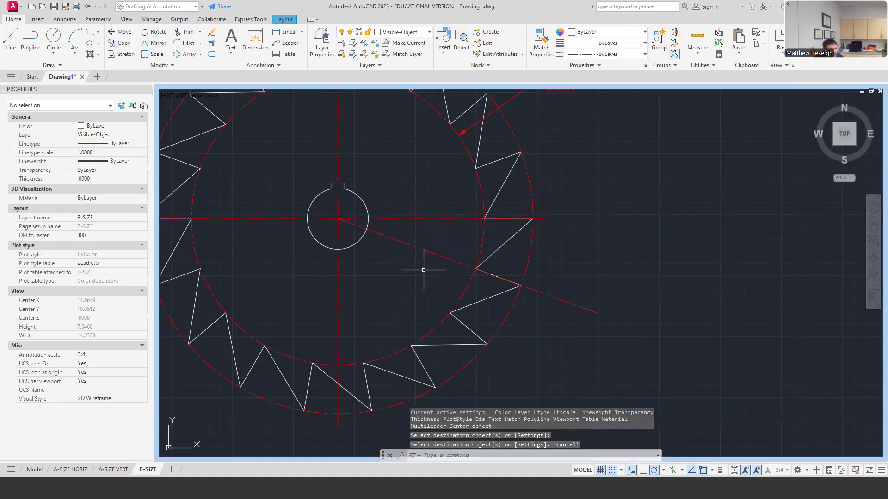
# - Shorten the angled center line to the tooth tip on the outer circle, then extend its end .25 past it
pyautogui.click(587, 308)
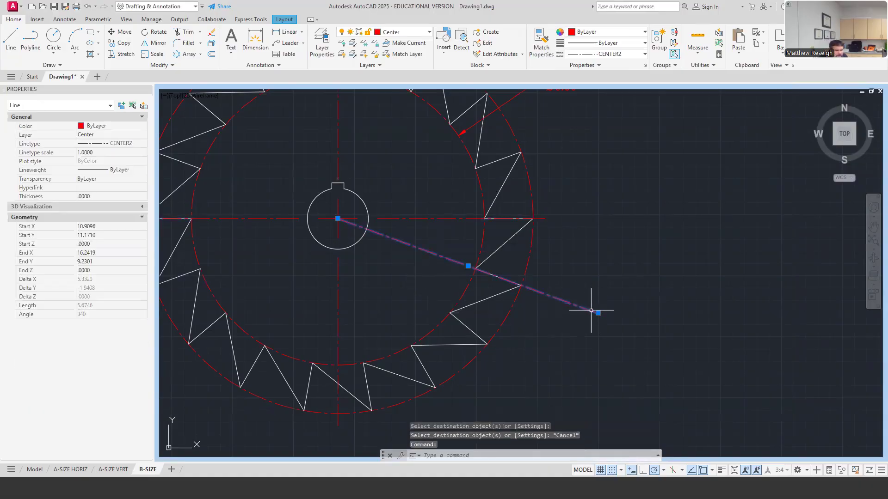
pyautogui.click(598, 313)
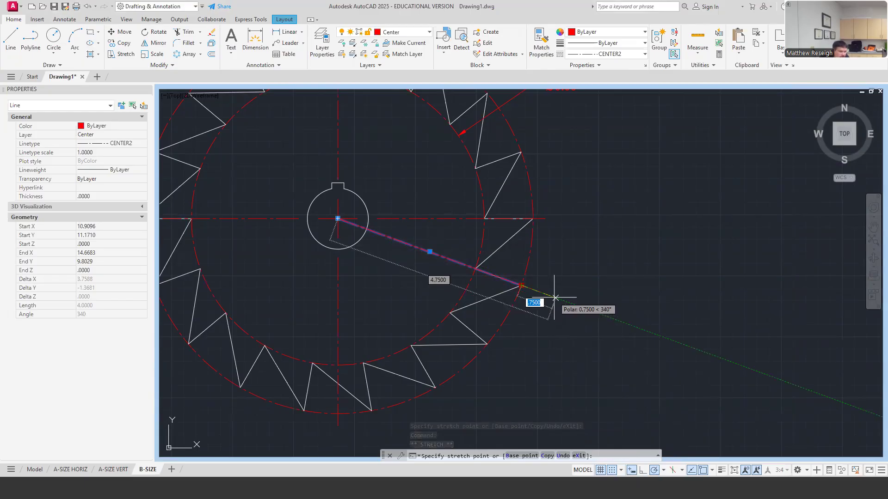
pyautogui.press('BackSpace')
pyautogui.write('.25')
pyautogui.press('Return')
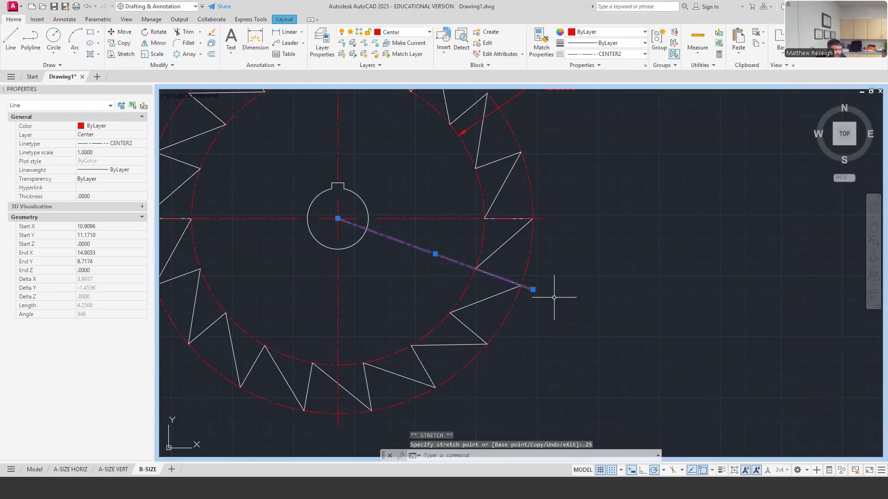
pyautogui.press('Escape')
pyautogui.scroll(2, 539, 301)
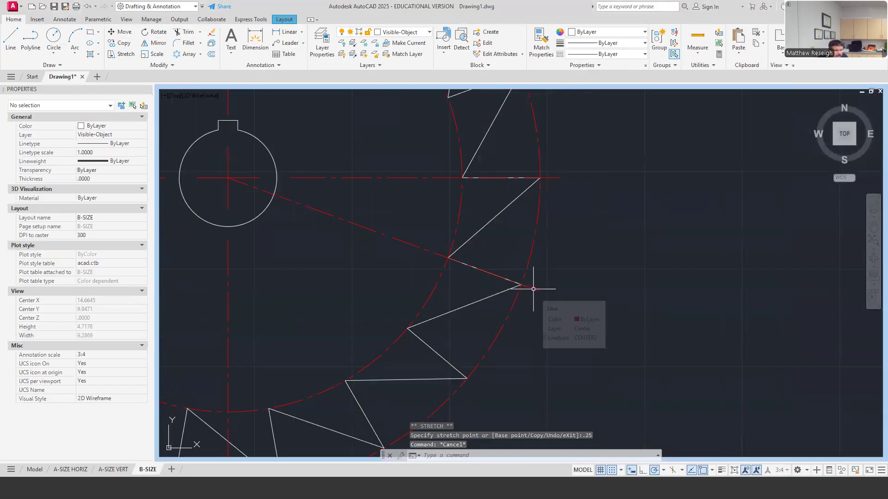
# - Send the angled centerline behind the tooth outline using the Send to Back draw order
pyautogui.click(534, 289)
pyautogui.press('Escape')
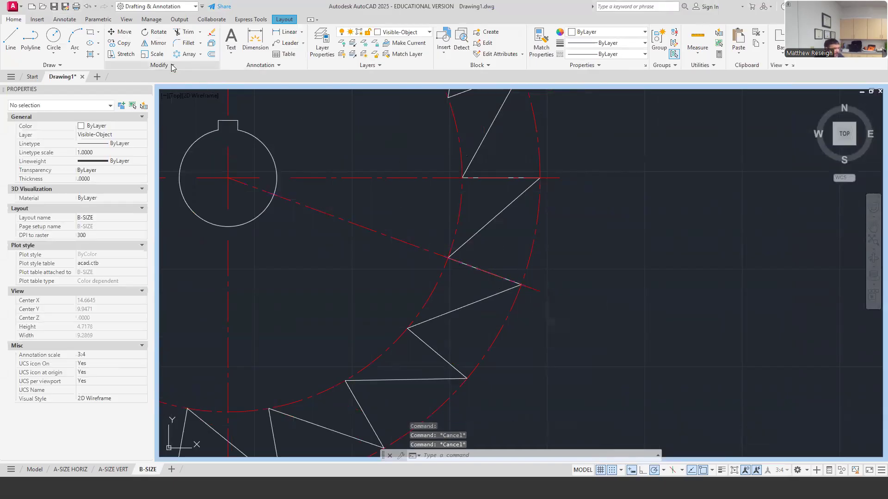
pyautogui.click(171, 65)
pyautogui.click(205, 88)
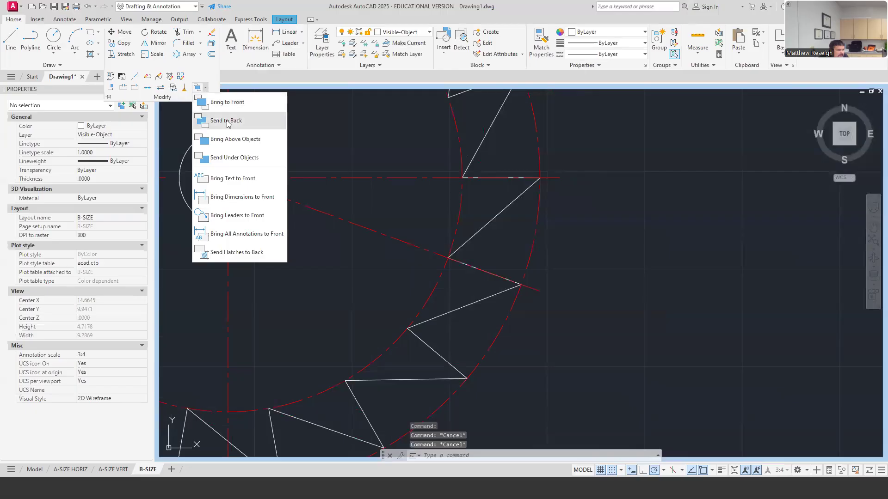
pyautogui.click(227, 121)
pyautogui.click(540, 290)
pyautogui.press('Return')
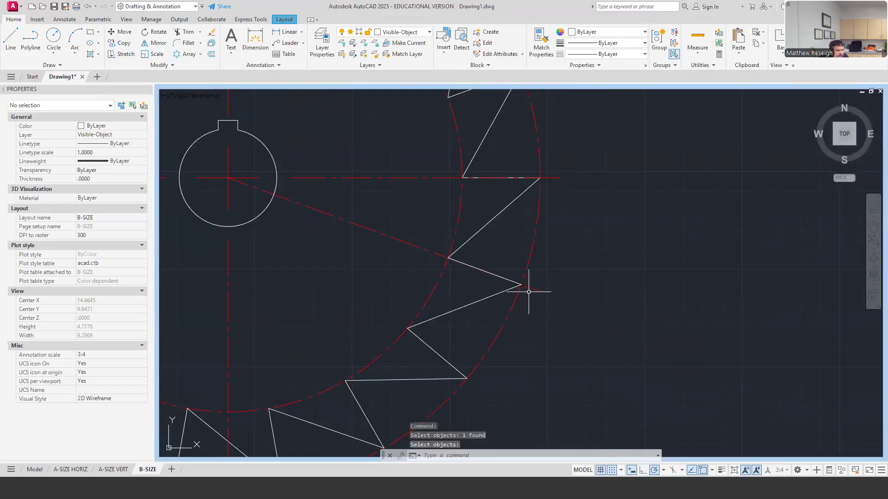
pyautogui.press('Escape')
# - Send the gear's horizontal centerline to the back so it lies behind the horizontal tooth edges
pyautogui.scroll(-4, 565, 316)
pyautogui.scroll(4, 531, 293)
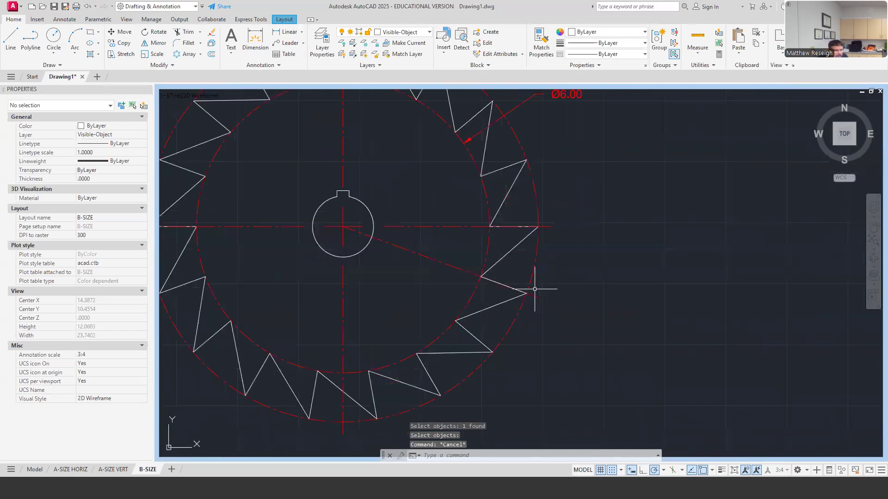
pyautogui.click(163, 64)
pyautogui.click(205, 91)
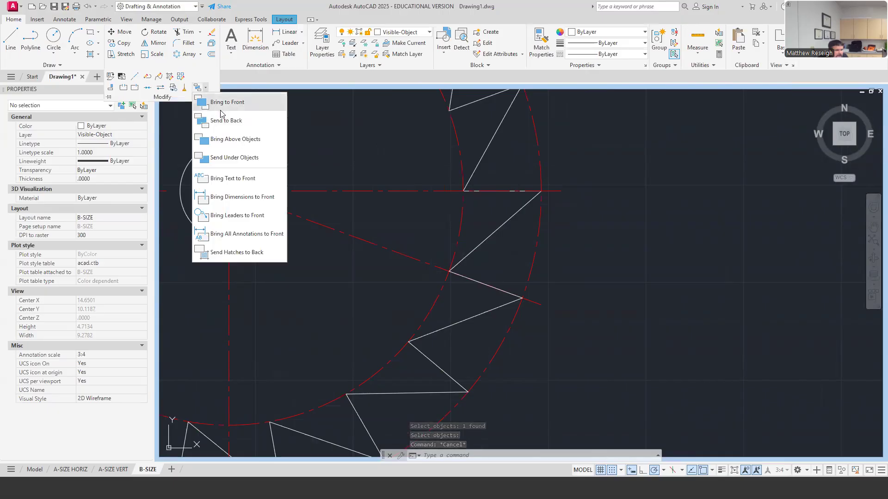
pyautogui.click(253, 139)
pyautogui.click(395, 190)
pyautogui.press('Return')
pyautogui.scroll(-2, 412, 206)
pyautogui.scroll(-2, 307, 390)
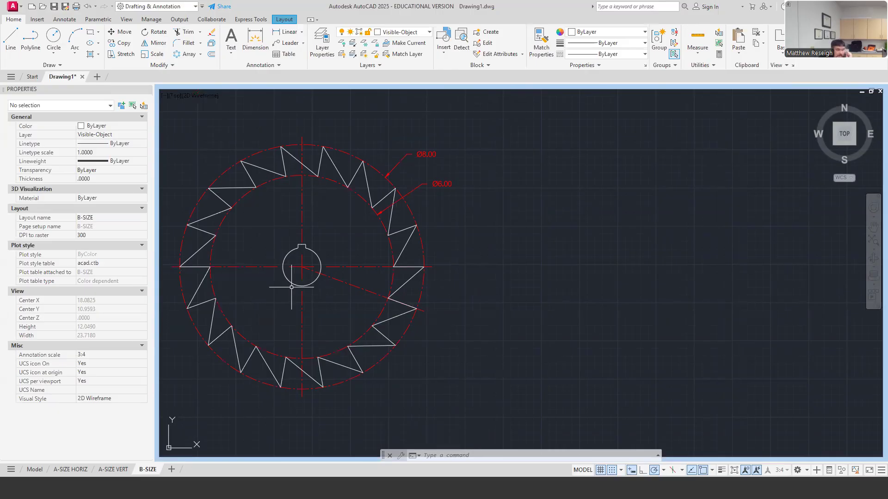
pyautogui.scroll(2, 396, 262)
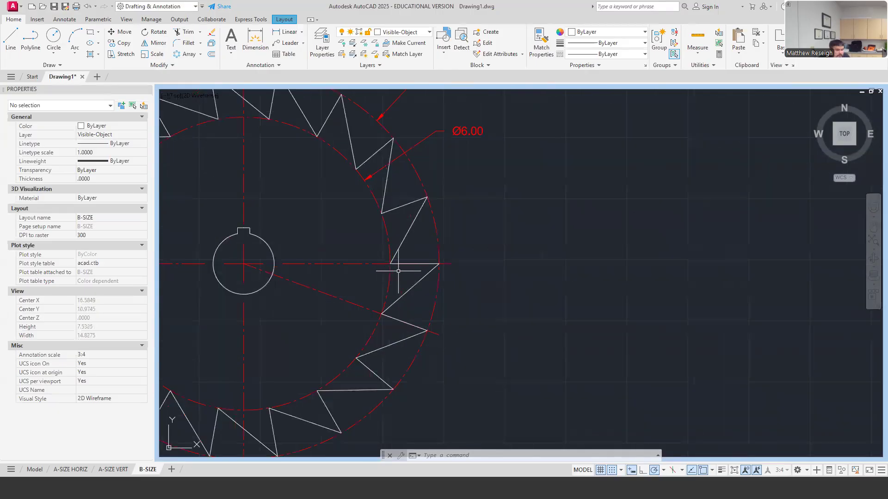
pyautogui.scroll(-5, 398, 263)
pyautogui.scroll(3, 333, 292)
pyautogui.scroll(2, 333, 285)
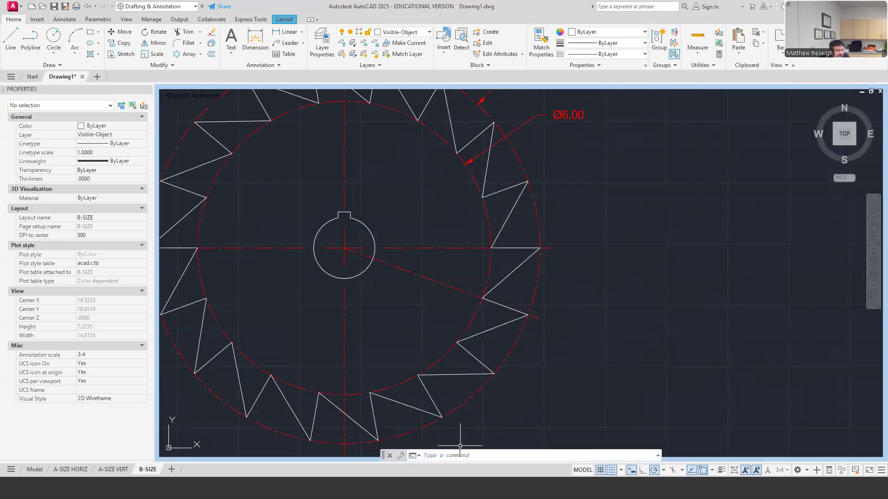
# - Add an angular dimension between the horizontal and angled centerlines, placed just outside the gear's right side
pyautogui.click(65, 19)
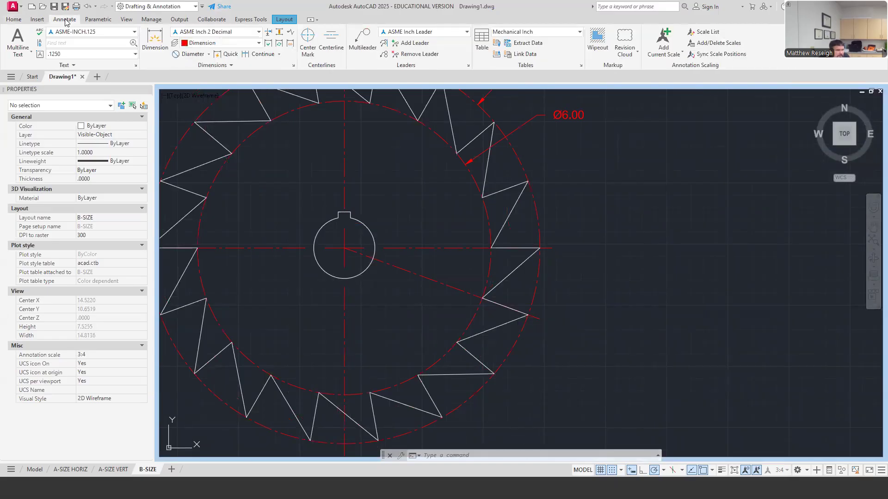
pyautogui.click(191, 54)
pyautogui.click(208, 54)
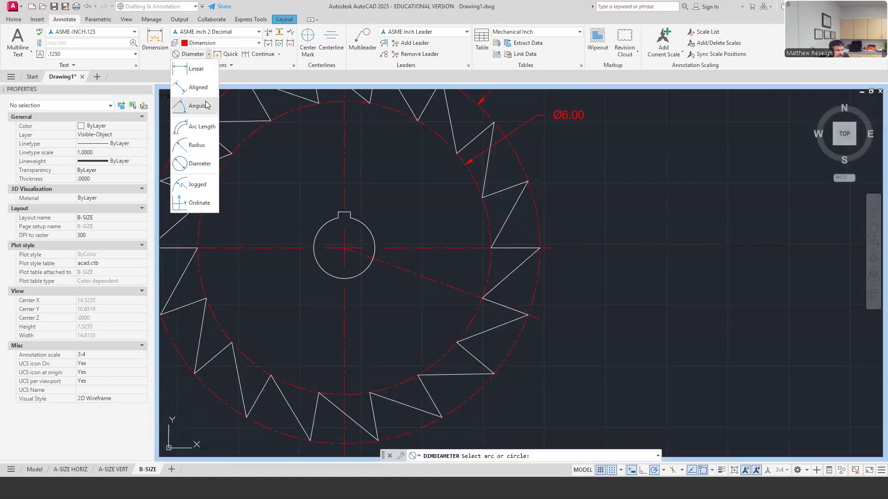
pyautogui.click(194, 105)
pyautogui.scroll(2, 554, 353)
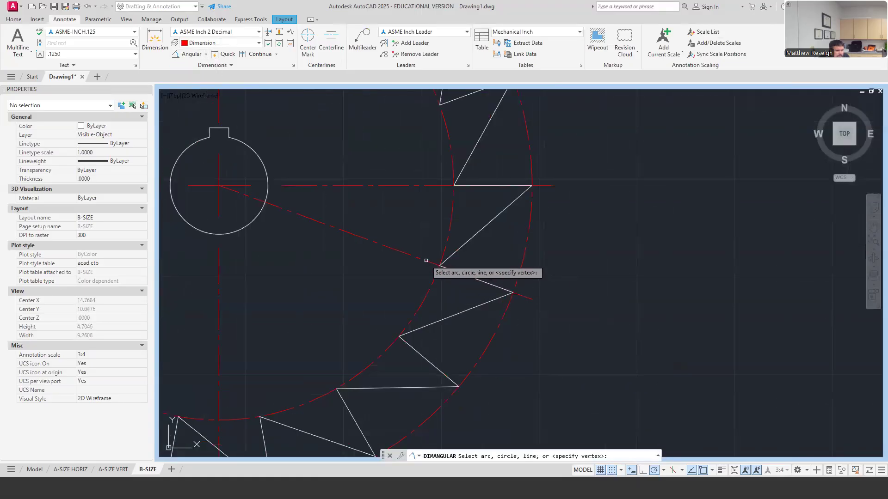
pyautogui.click(474, 295)
pyautogui.click(428, 185)
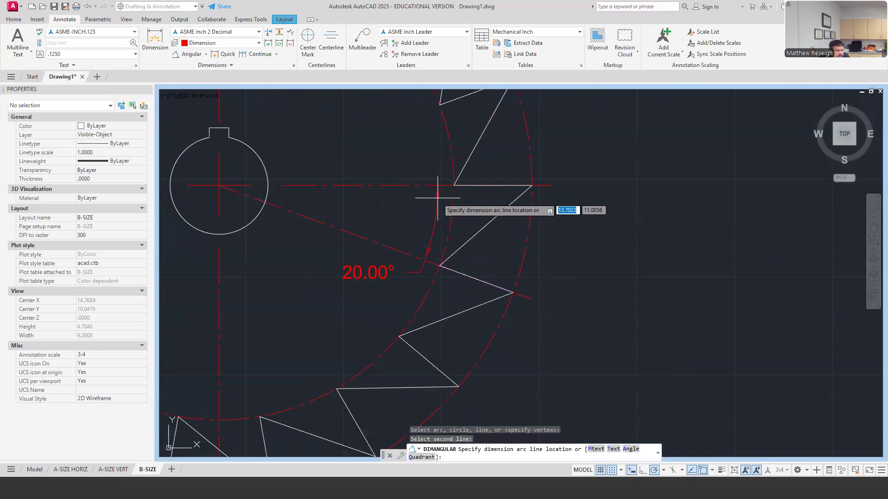
pyautogui.click(618, 239)
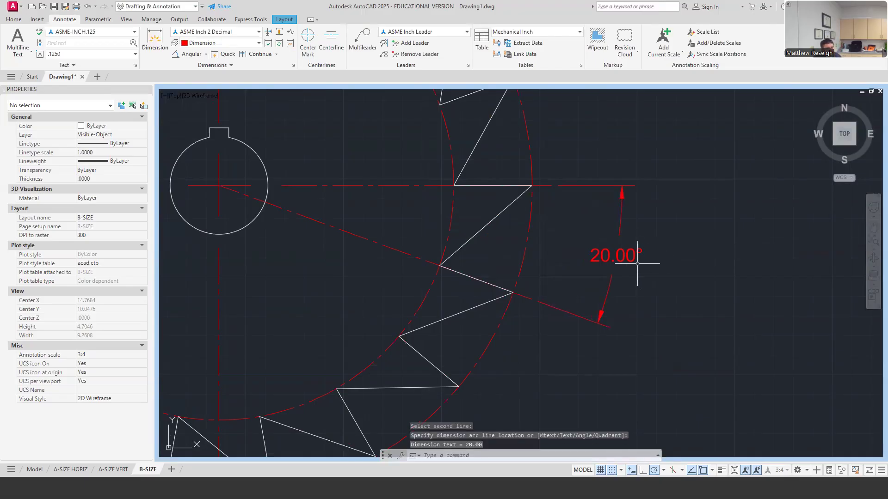
# - Add the prefix "18X " to the angular dimension's text and finish text editing
pyautogui.doubleClick(634, 257)
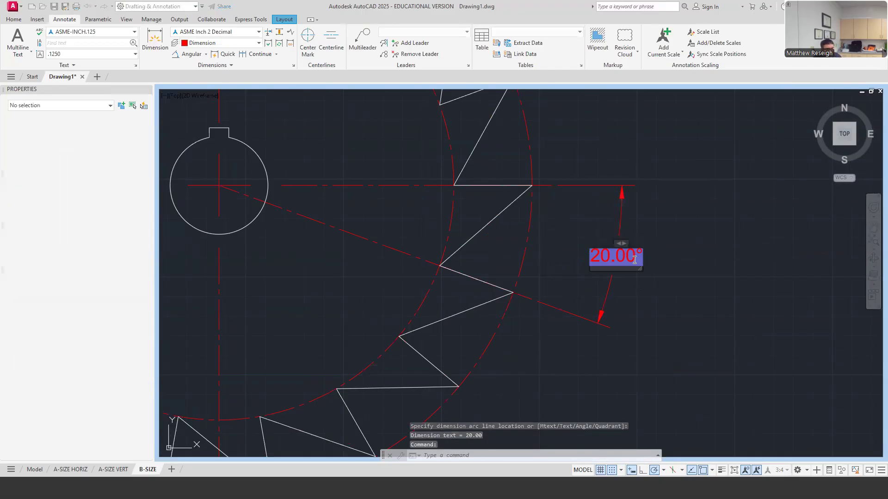
pyautogui.write('18')
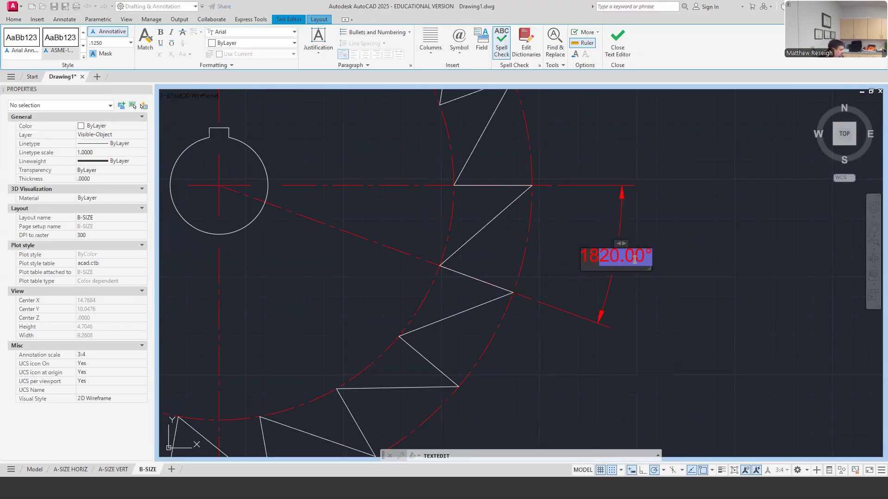
pyautogui.write('X')
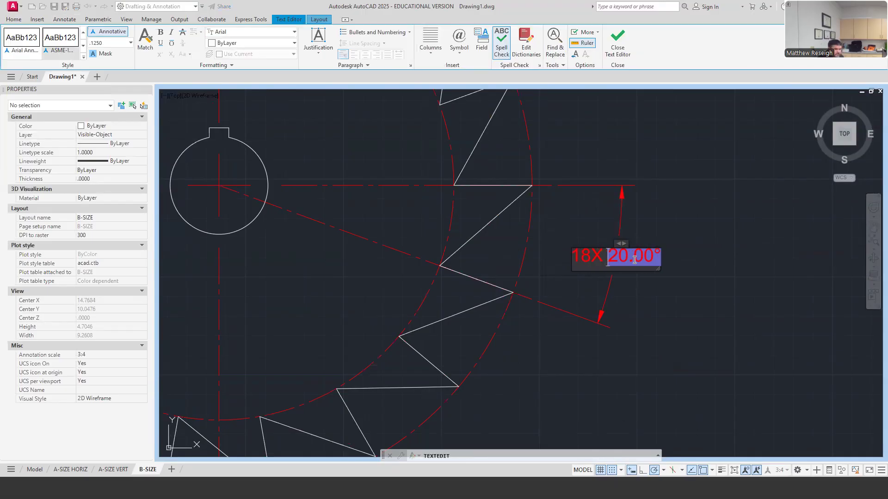
pyautogui.click(681, 274)
pyautogui.scroll(-4, 645, 291)
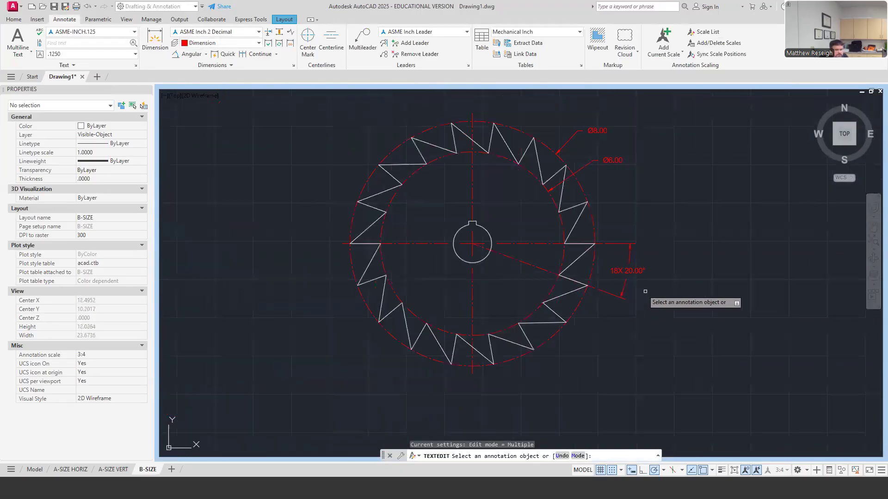
pyautogui.scroll(2, 643, 290)
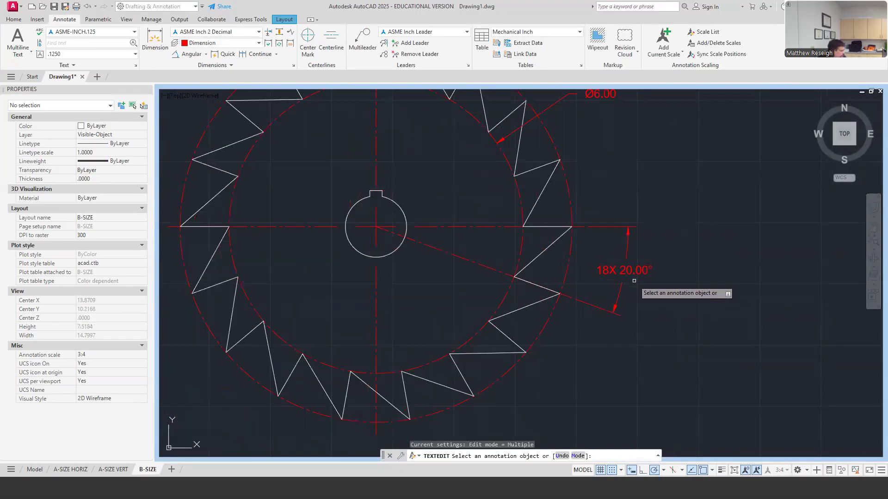
pyautogui.press('Escape')
# - Move the angular dimension onto the outer construction circle, then offset it outward by .375
pyautogui.click(635, 277)
pyautogui.click(623, 265)
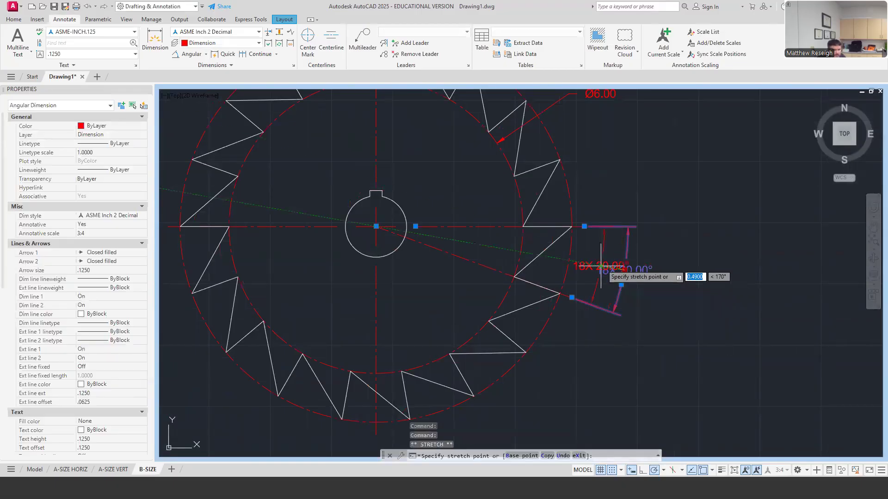
pyautogui.click(567, 262)
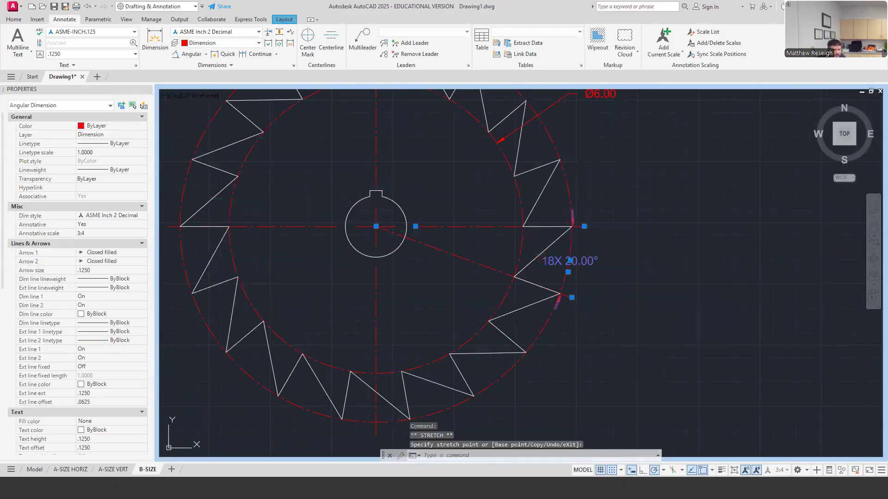
pyautogui.click(568, 260)
pyautogui.write('.3')
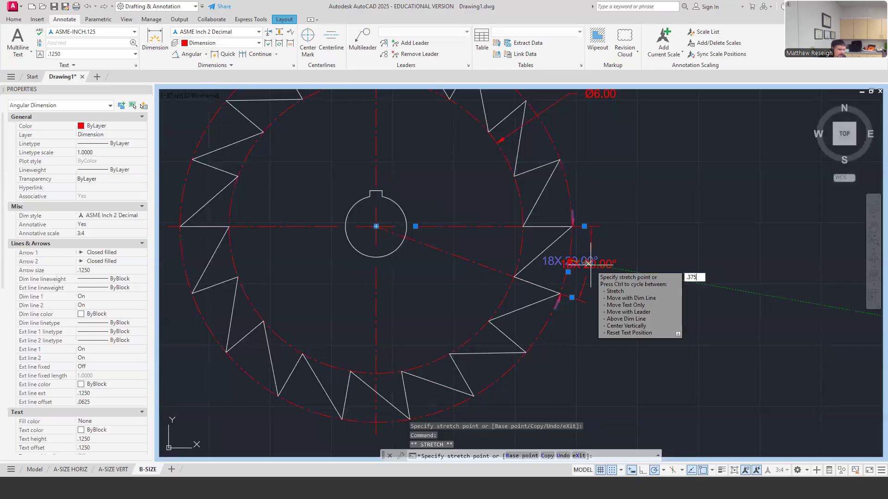
pyautogui.write('75')
pyautogui.press('Return')
pyautogui.press('Escape')
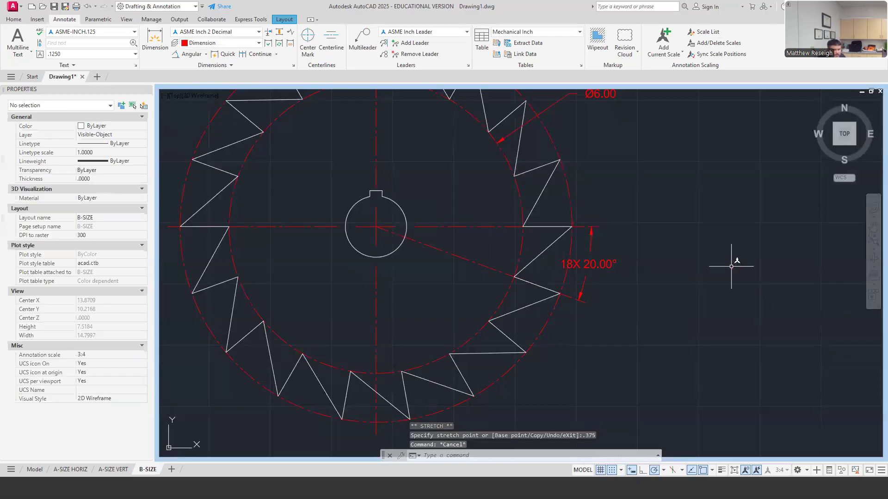
# - Move the 18X angular dimension slightly farther outward so its text clears the outer construction circle
pyautogui.scroll(2, 606, 265)
pyautogui.click(606, 263)
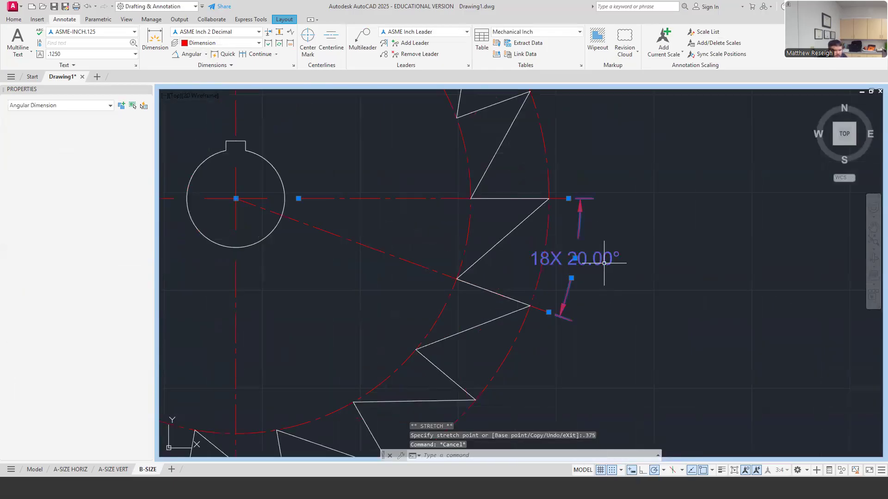
pyautogui.click(575, 259)
pyautogui.click(604, 258)
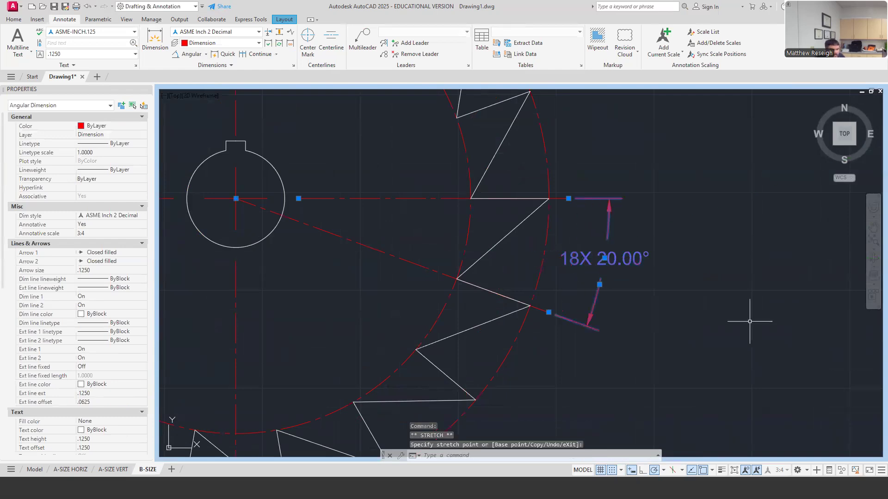
pyautogui.press('Escape')
pyautogui.press('Escape')
pyautogui.scroll(-4, 666, 285)
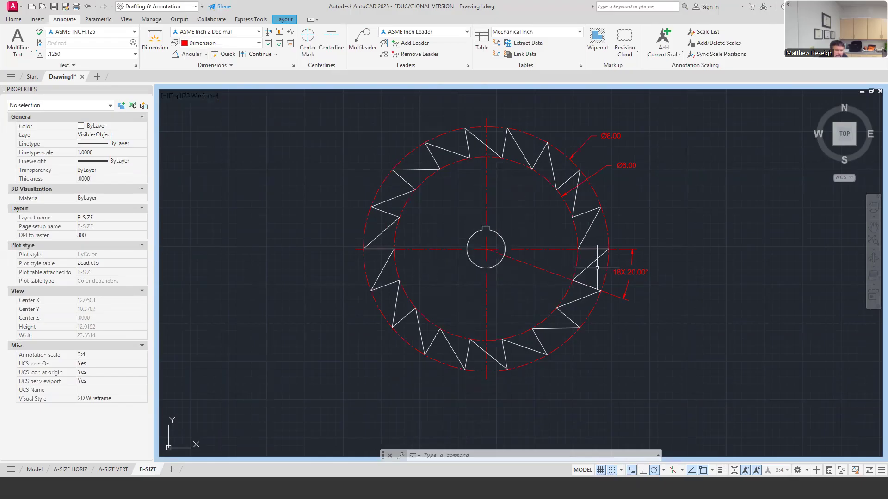
pyautogui.scroll(2, 592, 268)
pyautogui.scroll(-2, 589, 267)
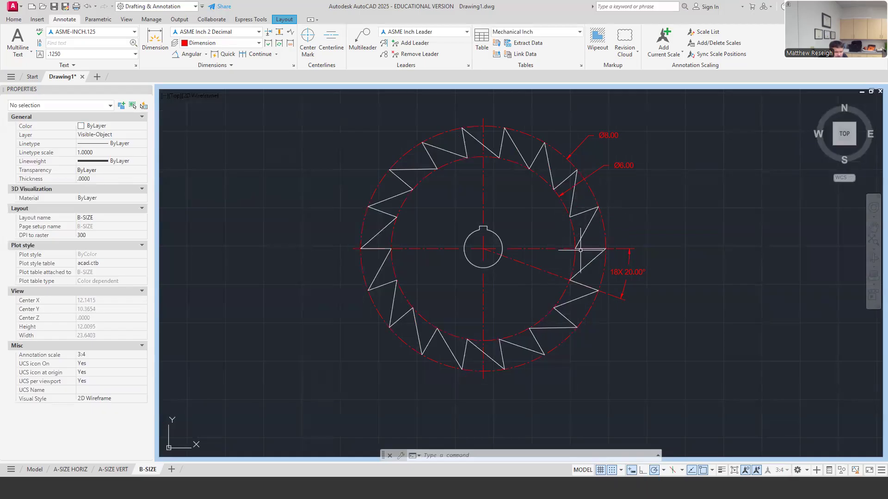
pyautogui.scroll(2, 585, 250)
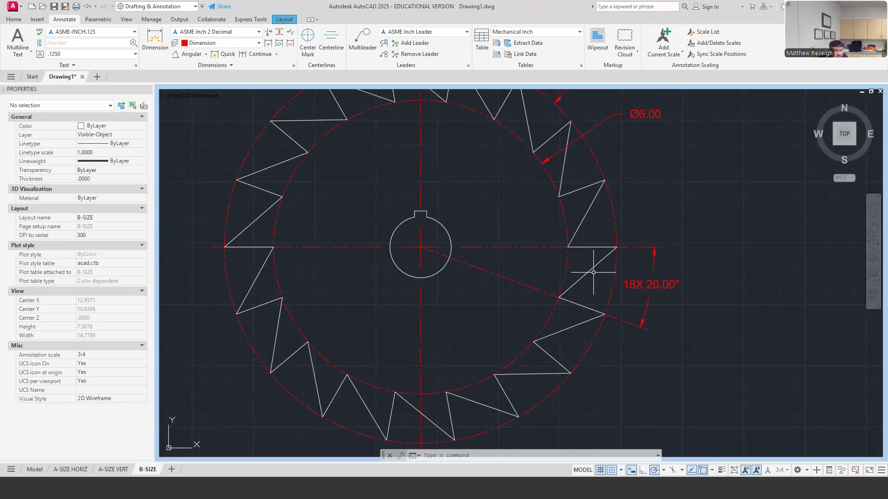
pyautogui.scroll(-2, 592, 271)
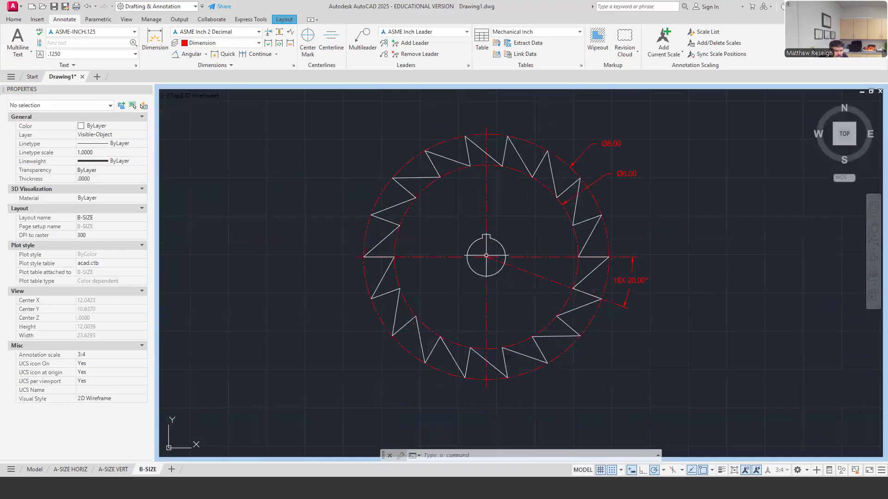
# - Add a diameter dimension to the central bore, with its text outside the gear at the upper left
pyautogui.scroll(2, 486, 255)
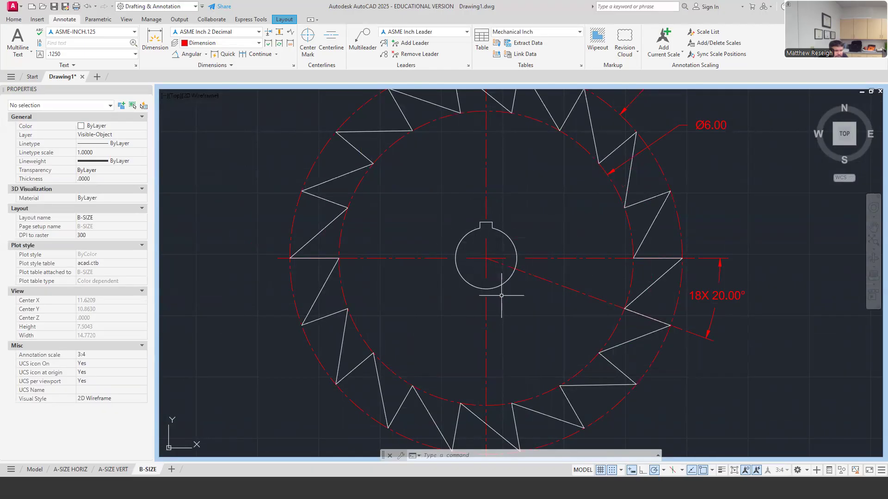
pyautogui.click(206, 54)
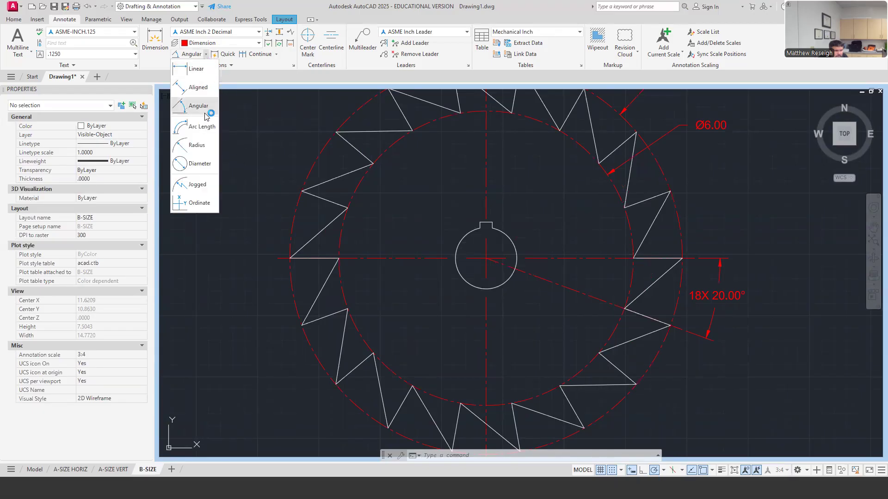
pyautogui.click(203, 164)
pyautogui.click(461, 240)
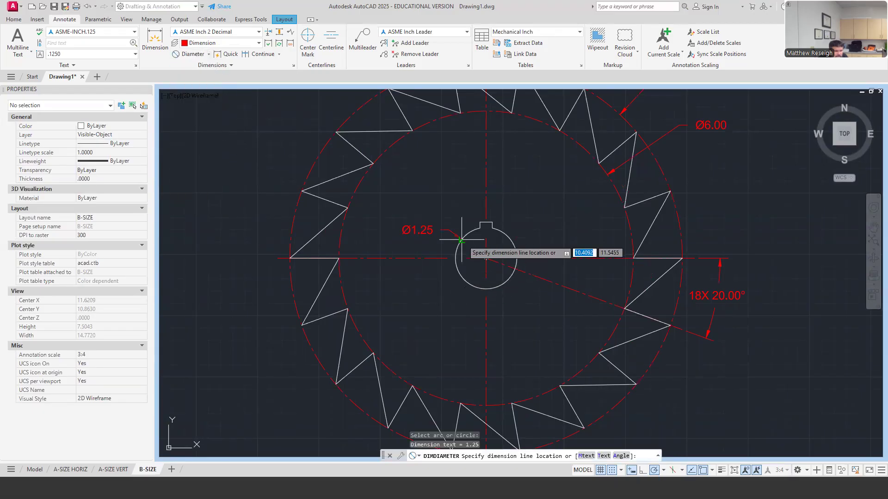
pyautogui.scroll(-2, 463, 242)
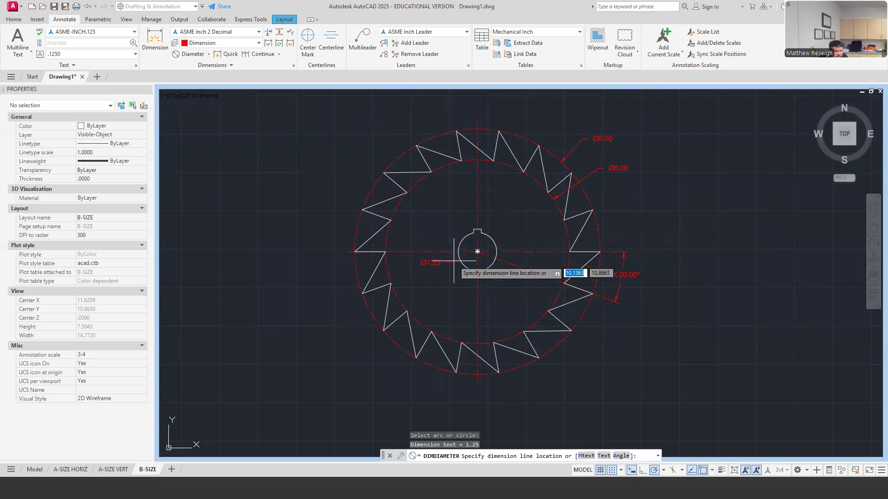
pyautogui.click(360, 189)
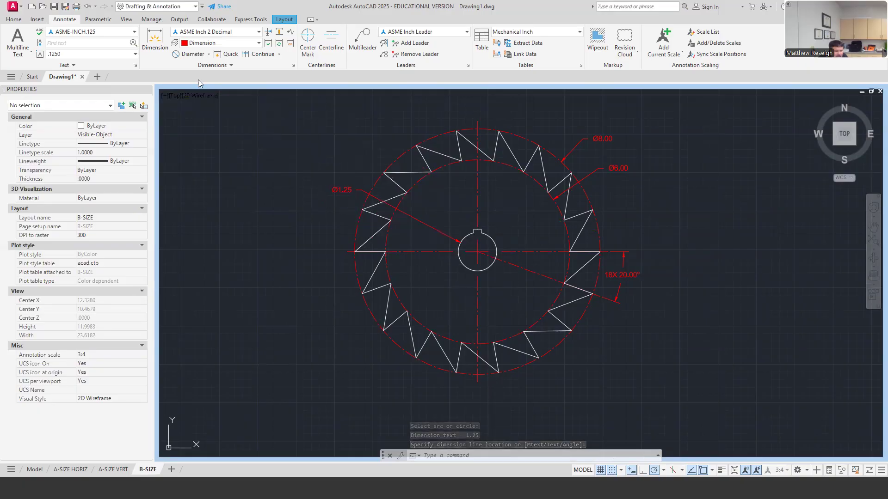
pyautogui.scroll(2, 476, 252)
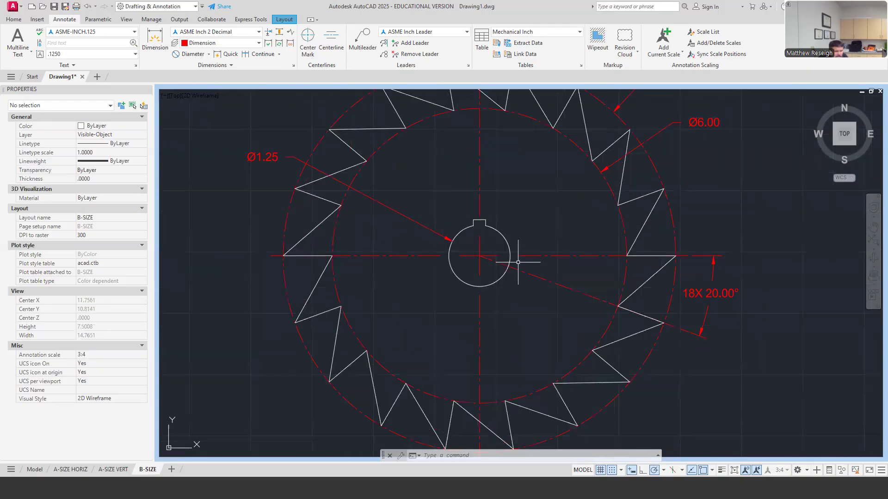
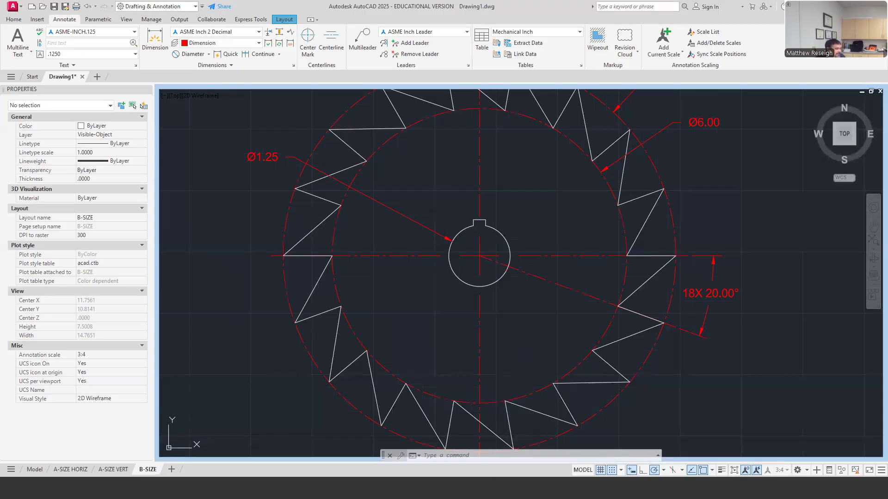
# - Check the students' screens in Insight Teacher Console and return to the ratchet wheel drawing in AutoCAD
pyautogui.hotkey('alt', 'Tab')
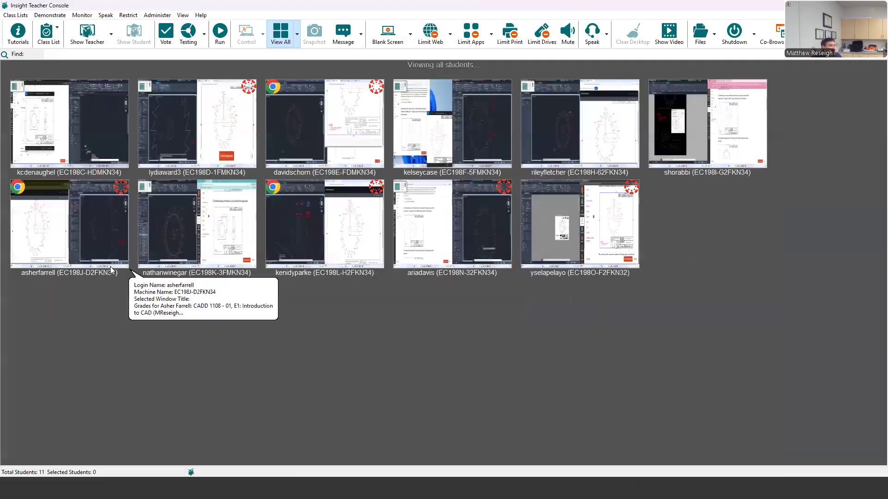
pyautogui.moveTo(111, 271)
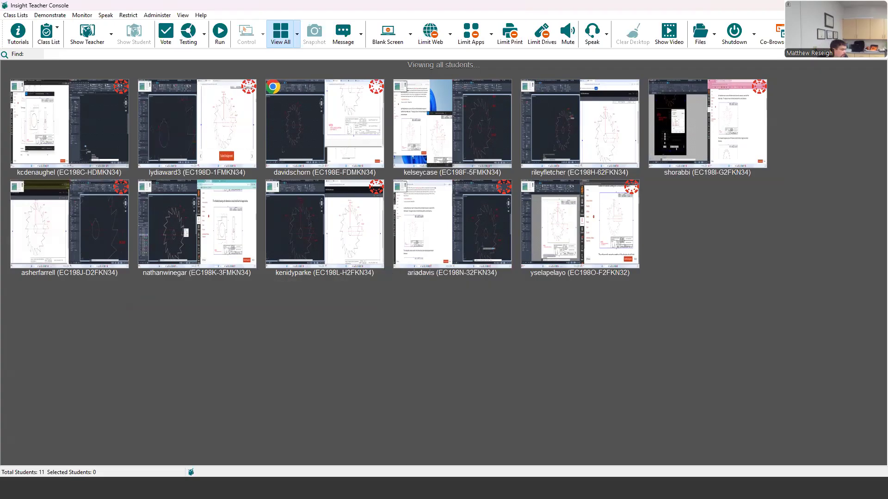
pyautogui.hotkey('alt', 'Tab')
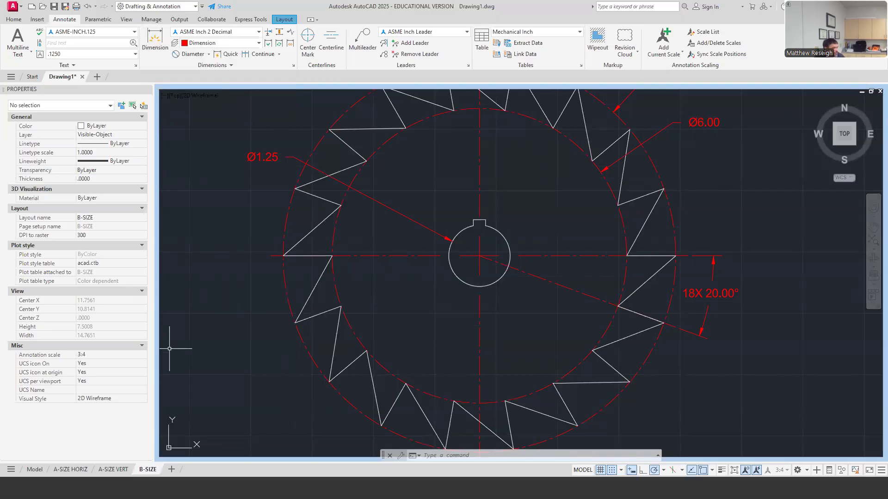
# - Switch to the ratchet plate reference PDF, maximize it, and share the screen with all students through Insight Teacher Console
pyautogui.hotkey('alt', 'Tab')
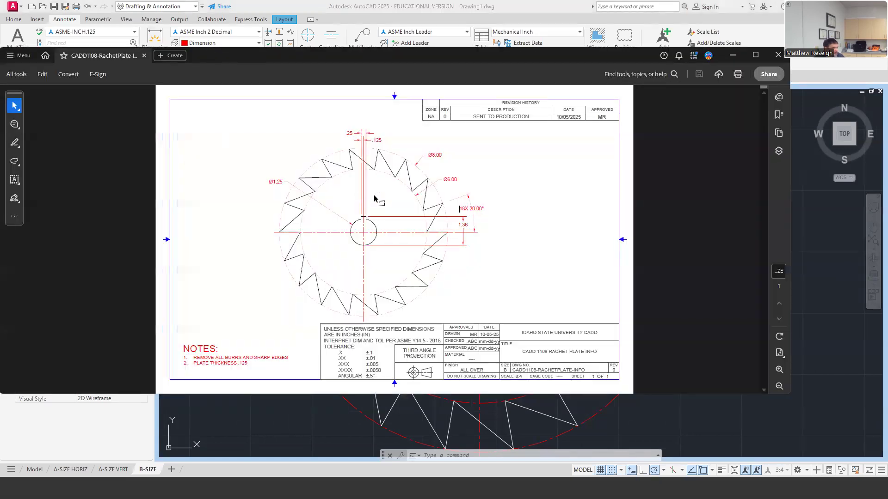
pyautogui.click(756, 55)
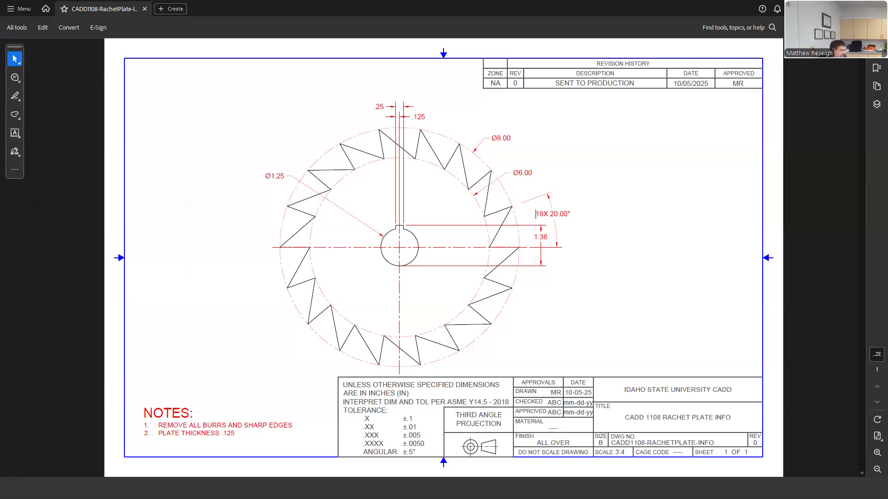
pyautogui.hotkey('alt', 'Tab')
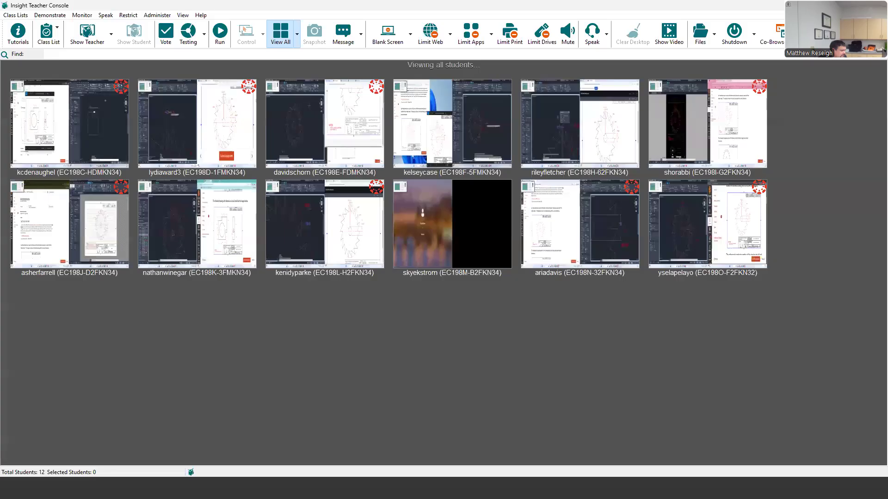
pyautogui.click(111, 35)
pyautogui.click(107, 66)
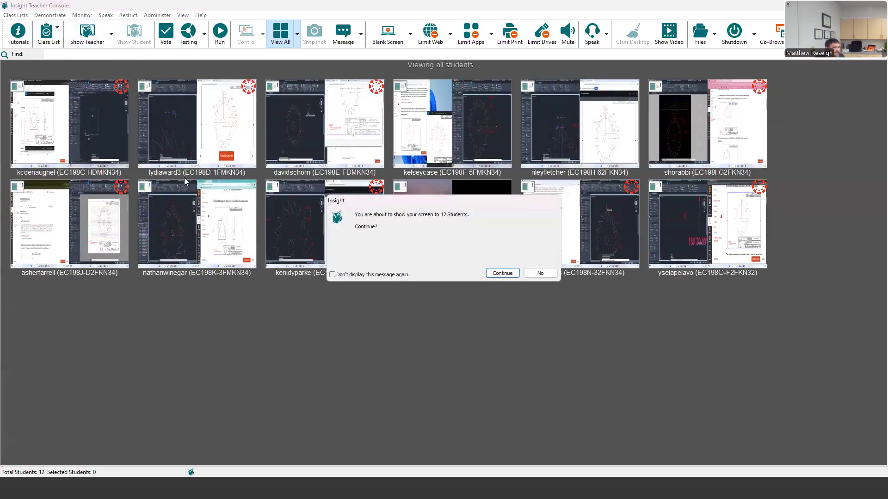
pyautogui.click(499, 273)
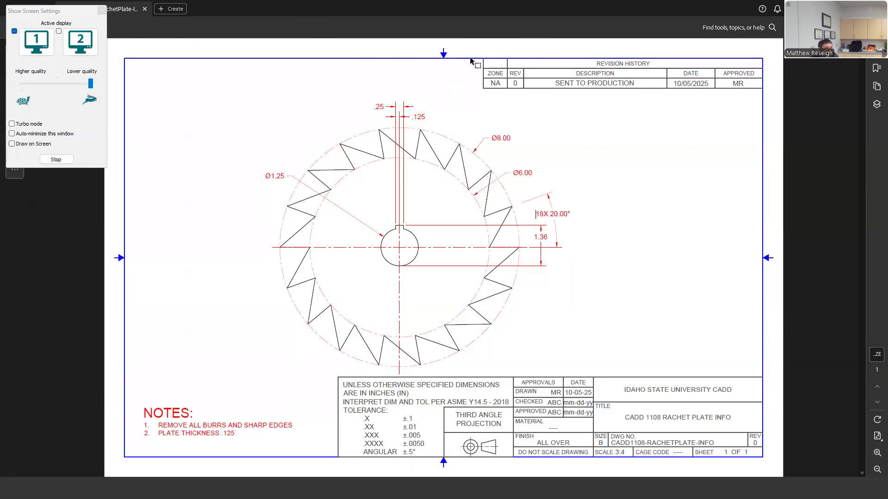
# - Return to AutoCAD and examine the bore's diameter dimension text up close
pyautogui.hotkey('alt', 'Tab')
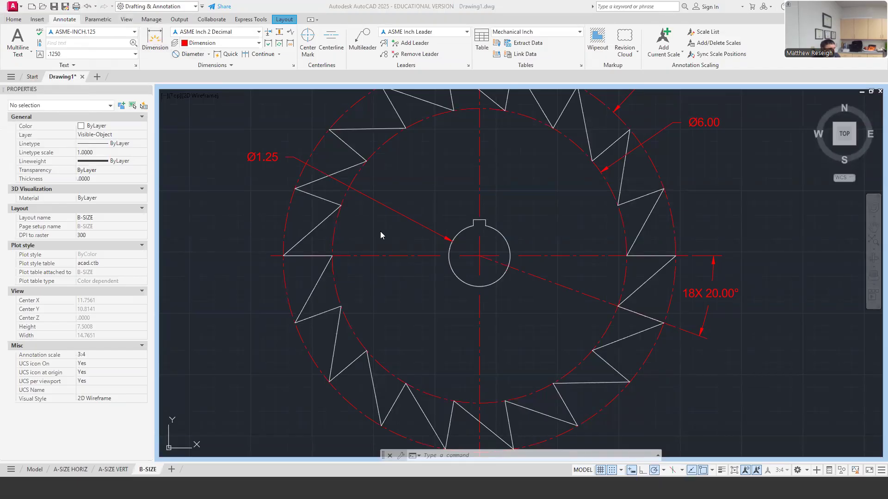
pyautogui.scroll(-3, 462, 306)
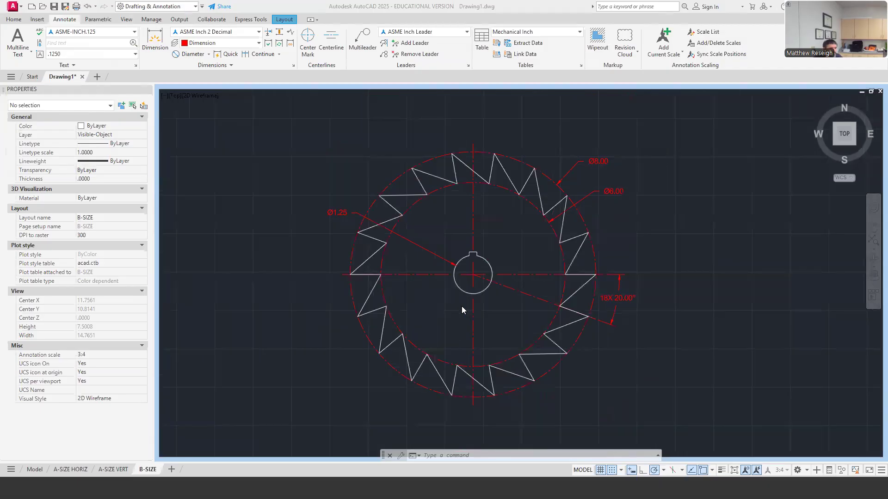
pyautogui.scroll(-2, 461, 306)
pyautogui.scroll(3, 393, 251)
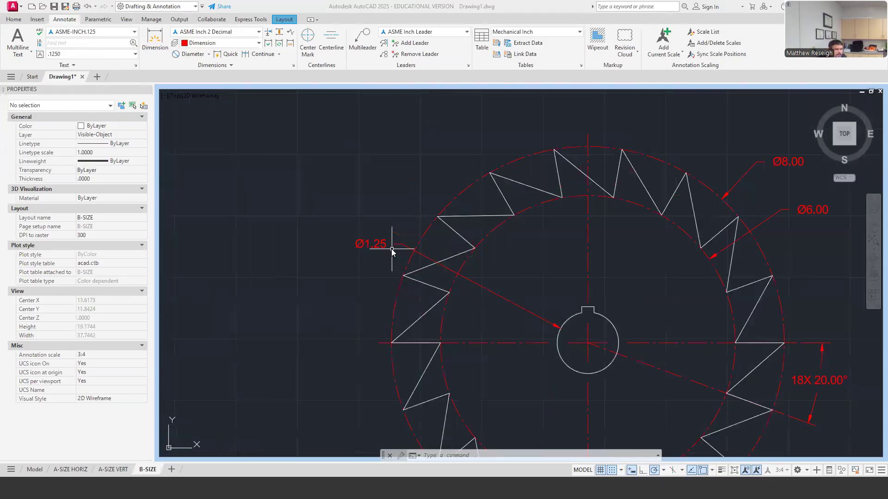
pyautogui.scroll(3, 364, 254)
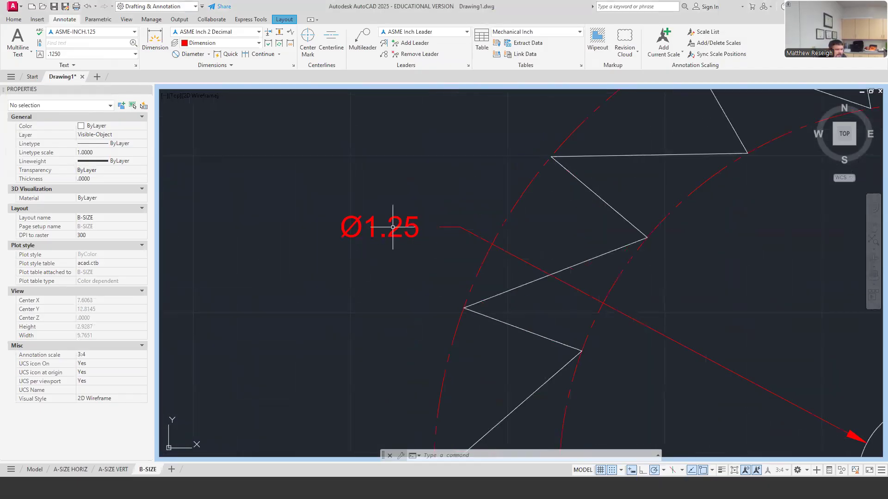
pyautogui.press('Escape')
pyautogui.click(397, 233)
pyautogui.press('Escape')
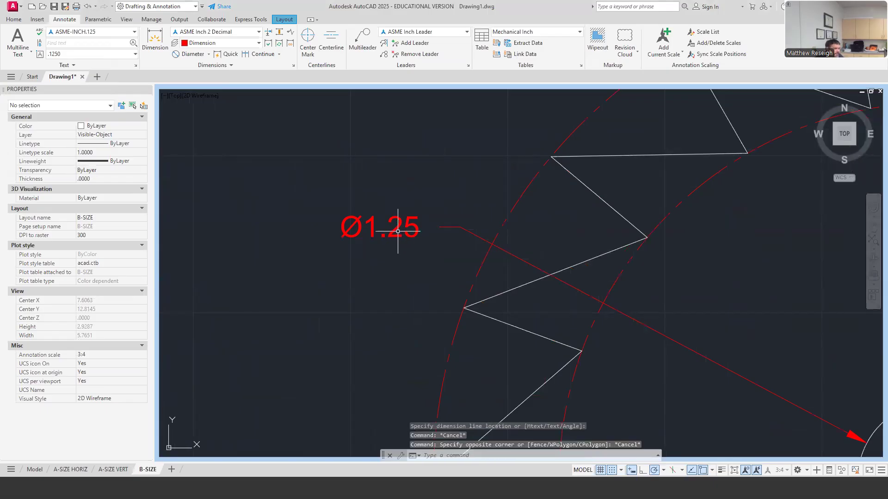
pyautogui.click(397, 230)
pyautogui.press('Escape')
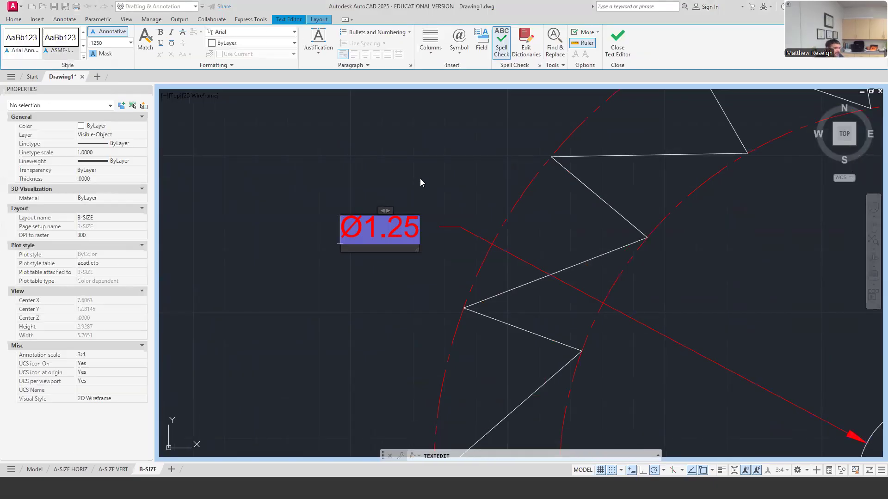
pyautogui.click(420, 178)
pyautogui.press('Escape')
# - Review the decimal precision options available for the bore's diameter dimension, then leave its precision as it is
pyautogui.click(411, 225)
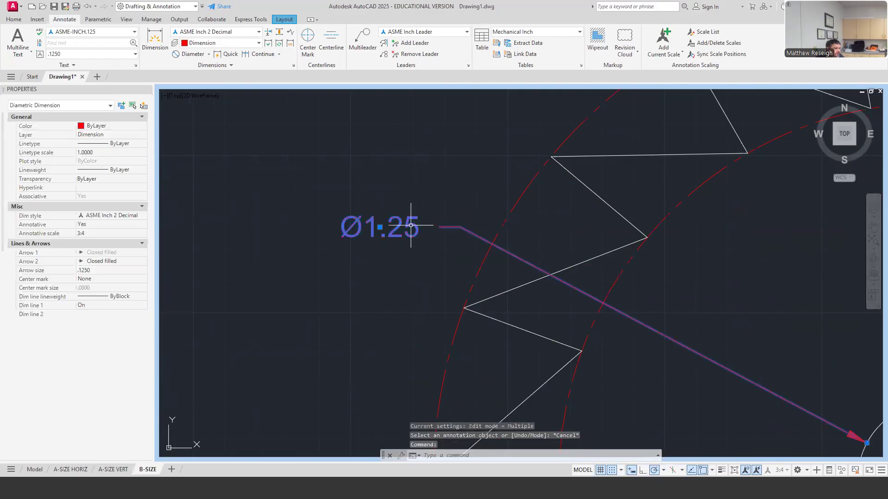
pyautogui.rightClick(419, 184)
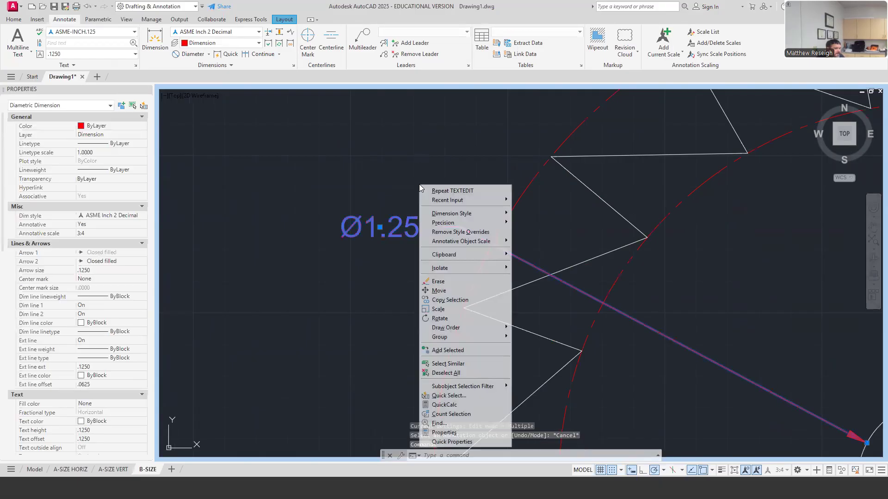
pyautogui.moveTo(437, 225)
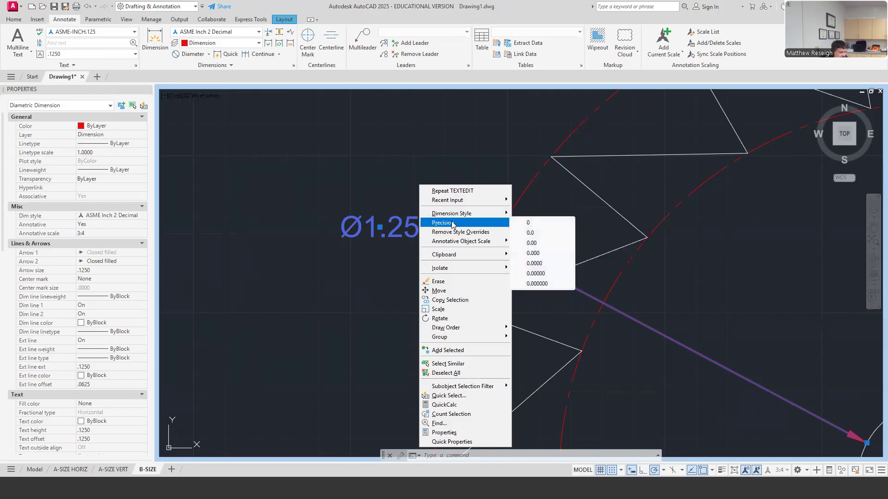
pyautogui.click(397, 190)
pyautogui.press('Escape')
pyautogui.press('Escape')
pyautogui.scroll(-2, 391, 190)
pyautogui.scroll(-3, 390, 201)
pyautogui.rightClick(390, 202)
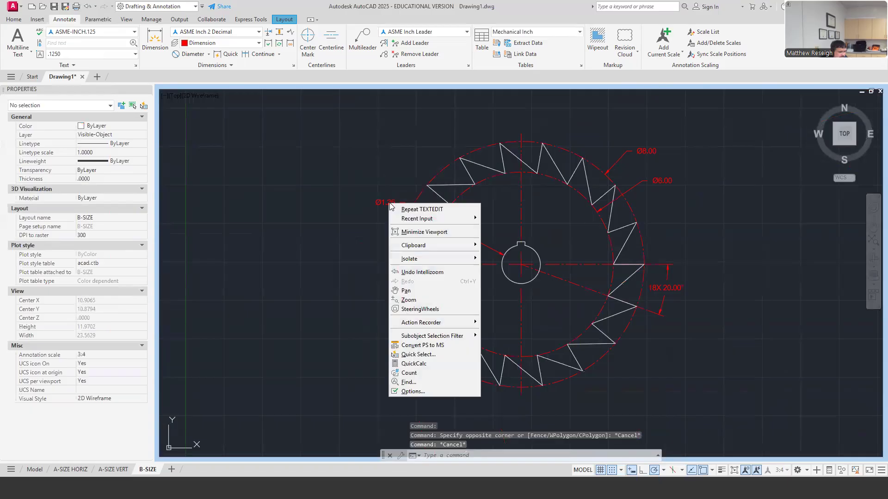
pyautogui.click(367, 224)
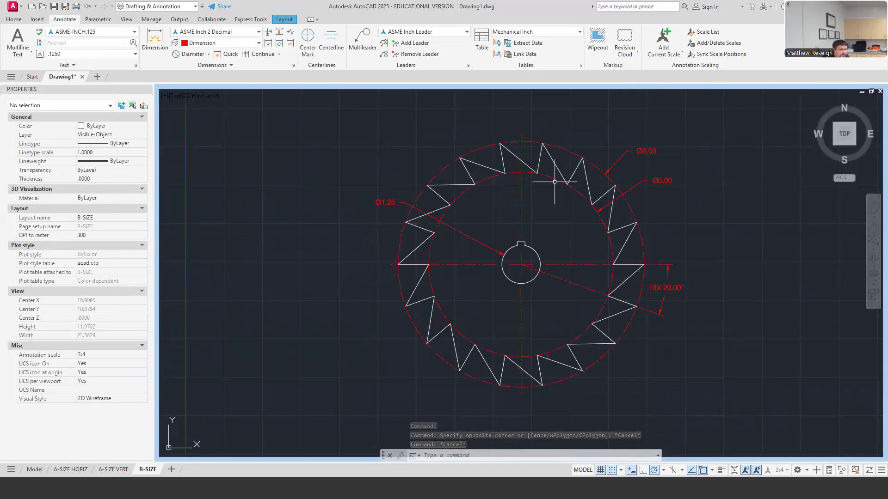
# - Add a vertical dimension from the keyway's top edge to the bottom of the bore, placed outside the gear on its left side
pyautogui.click(154, 42)
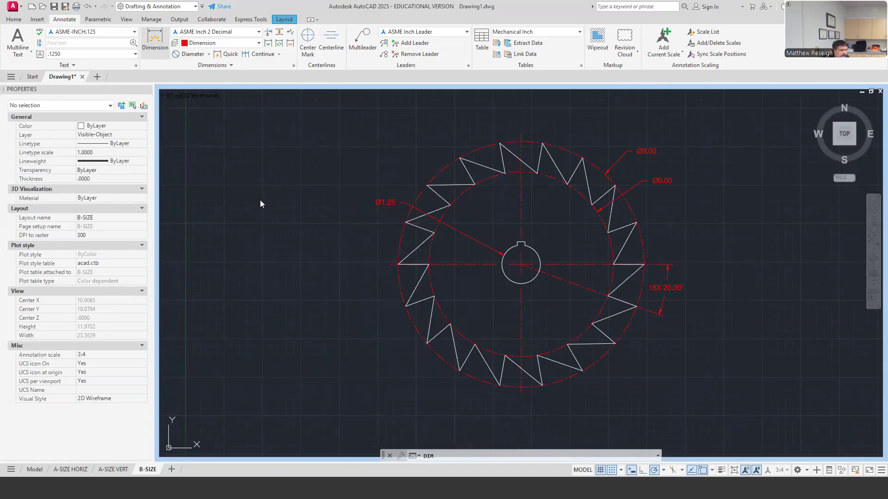
pyautogui.scroll(4, 632, 285)
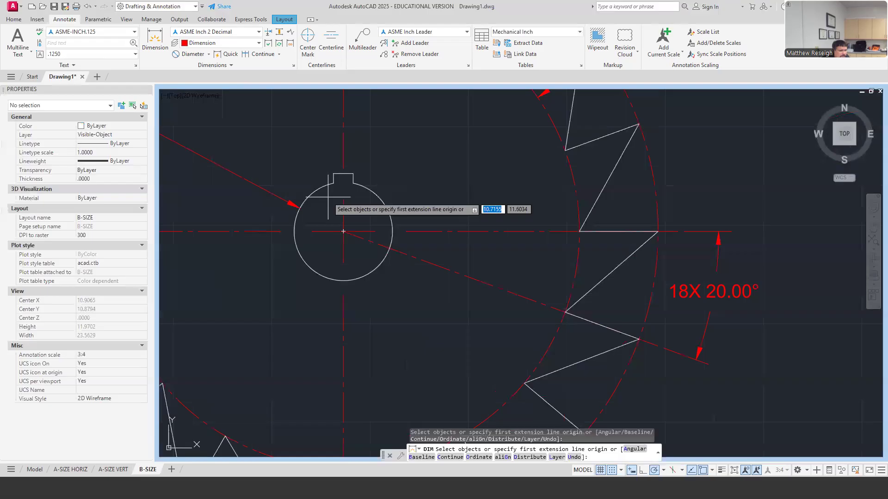
pyautogui.click(345, 173)
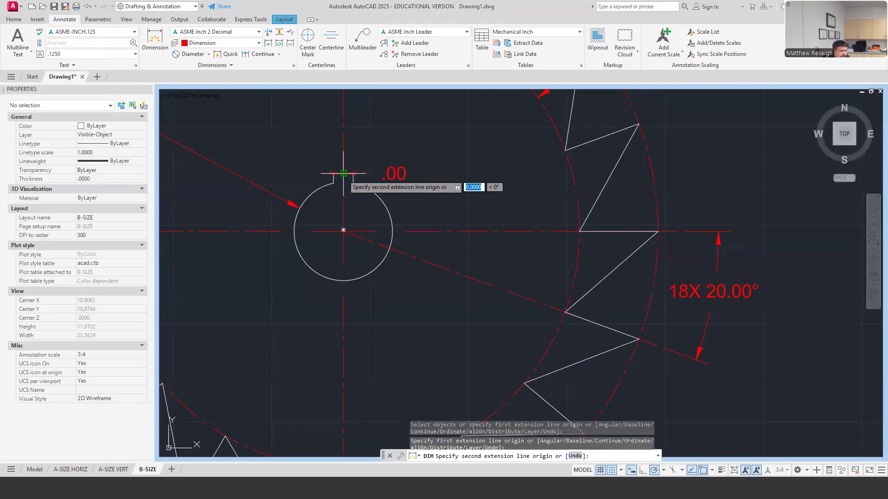
pyautogui.click(343, 280)
pyautogui.scroll(-5, 370, 291)
pyautogui.scroll(3, 479, 257)
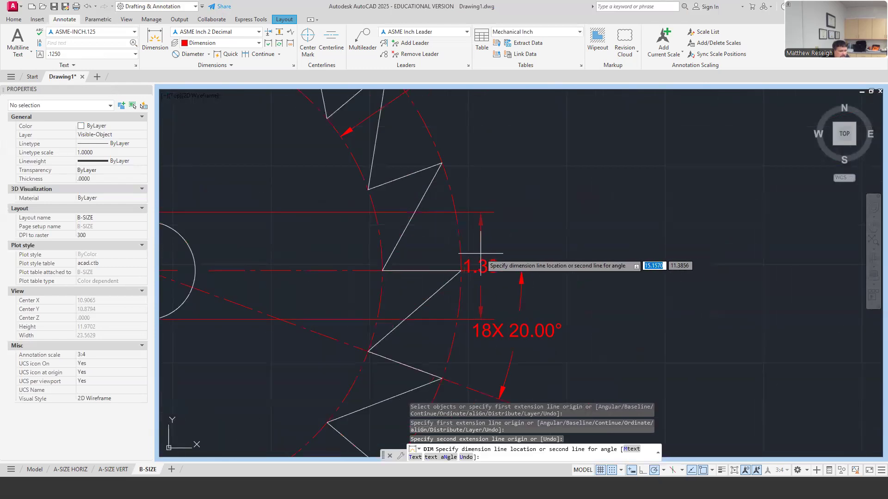
pyautogui.scroll(-3, 485, 253)
pyautogui.scroll(-2, 493, 253)
pyautogui.scroll(4, 305, 252)
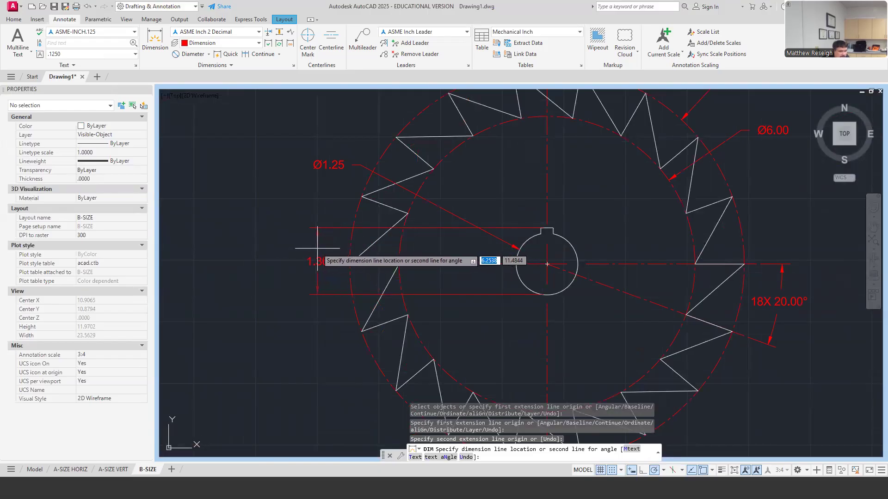
pyautogui.click(317, 248)
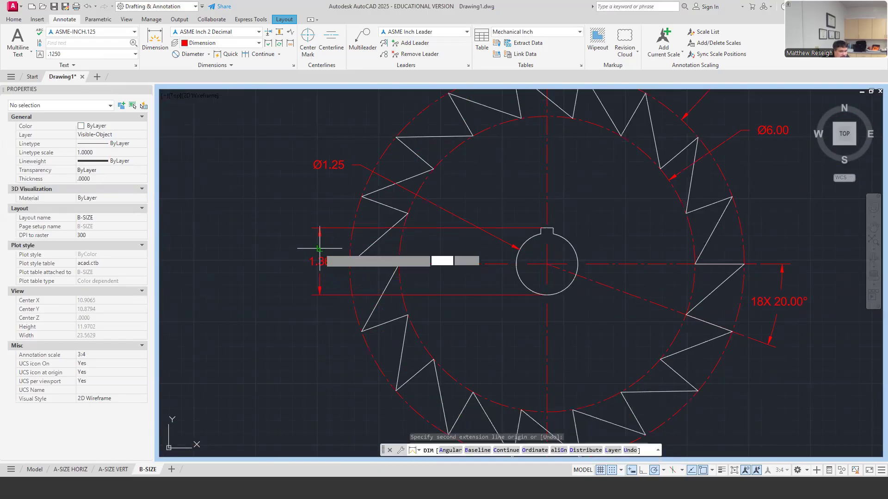
pyautogui.press('Escape')
# - Move the keyway-to-bore dimension's text upward so it clears the gear's horizontal centerline
pyautogui.scroll(4, 320, 309)
pyautogui.click(317, 186)
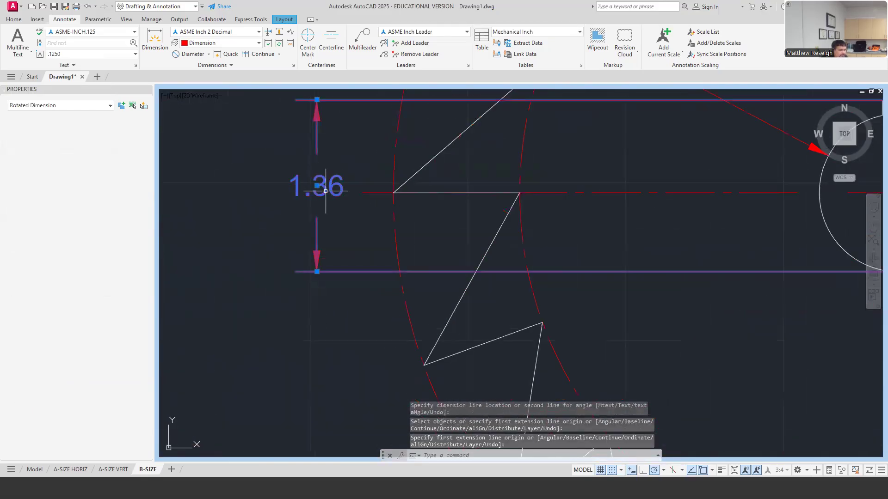
pyautogui.click(317, 186)
pyautogui.press('Escape')
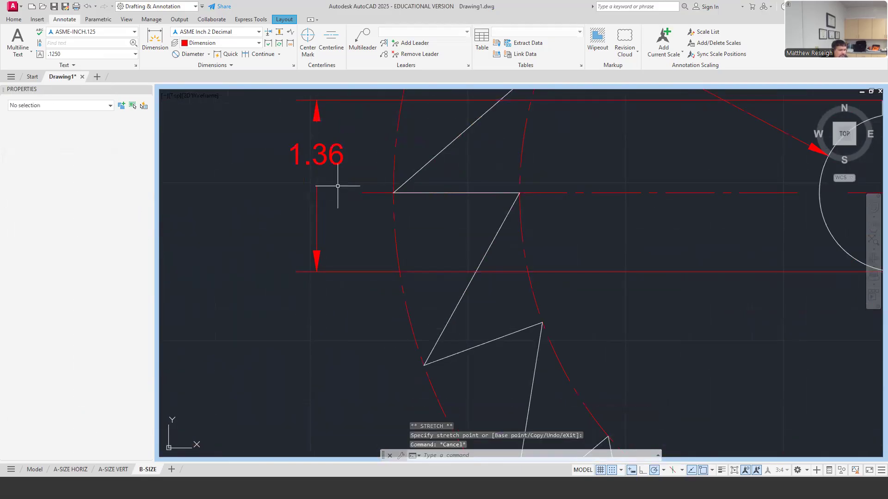
# - Move the keyway-to-bore dimension line slightly closer to the gear's outer construction circle
pyautogui.scroll(-4, 363, 217)
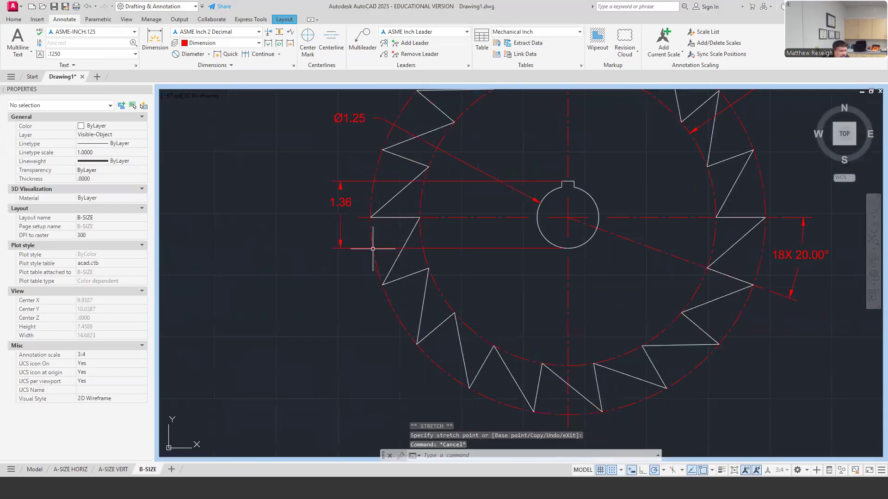
pyautogui.scroll(-3, 348, 217)
pyautogui.scroll(3, 348, 216)
pyautogui.click(348, 217)
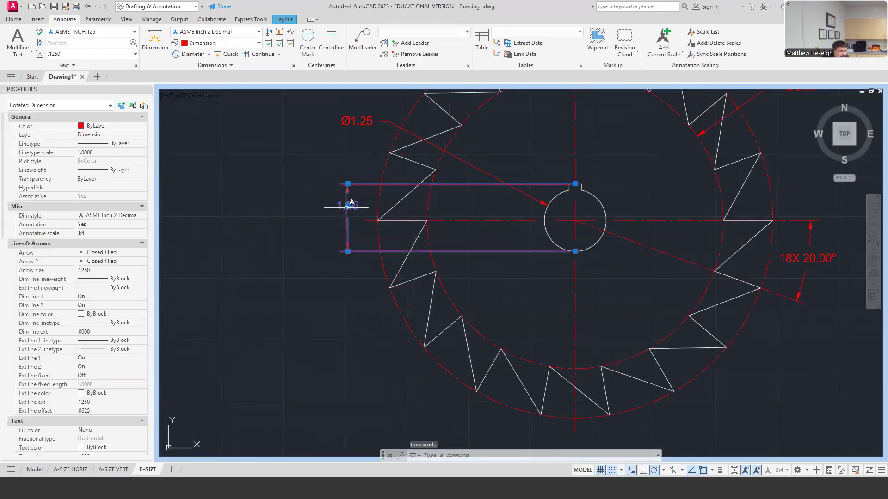
pyautogui.click(348, 206)
pyautogui.press('Escape')
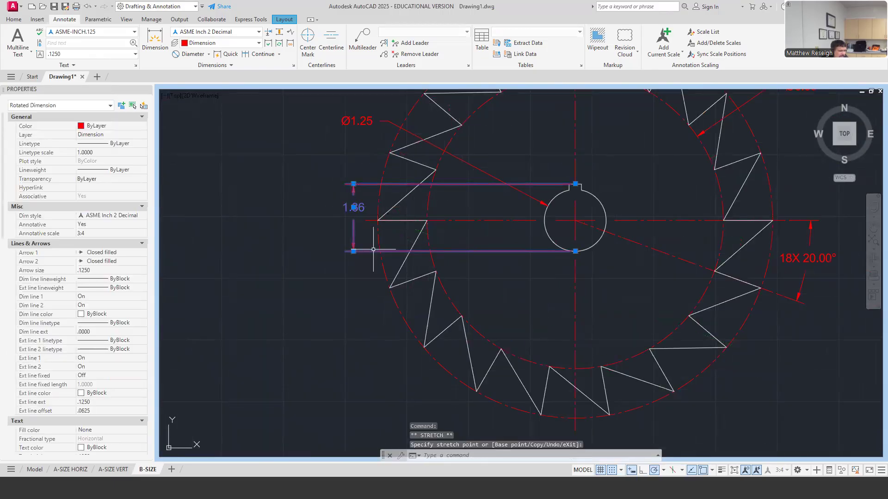
pyautogui.press('Escape')
# - Add a horizontal dimension across the keyway's two top corners, placing its dimension line well above the bore
pyautogui.scroll(-2, 375, 249)
pyautogui.scroll(-3, 375, 249)
pyautogui.scroll(3, 402, 222)
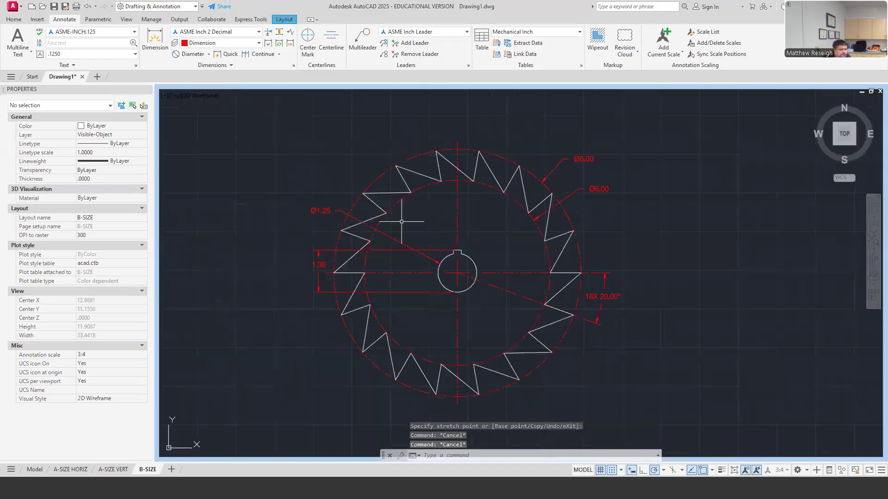
pyautogui.click(155, 39)
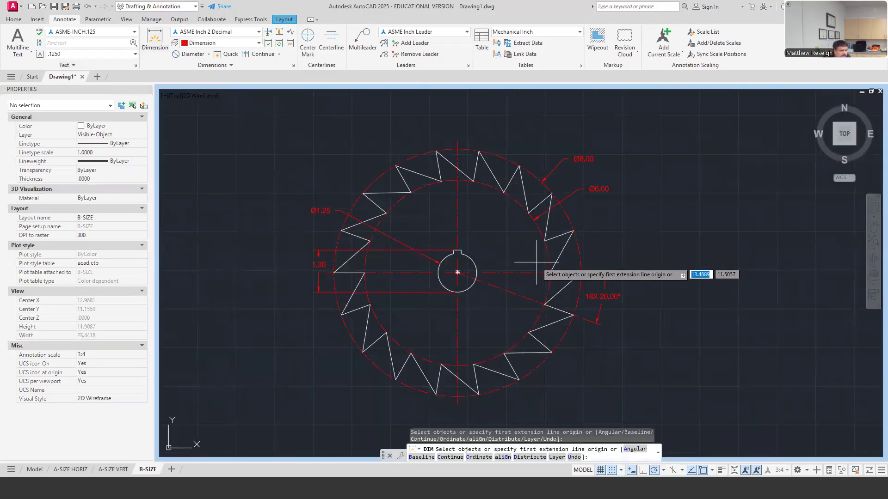
pyautogui.scroll(2, 514, 238)
pyautogui.scroll(2, 500, 231)
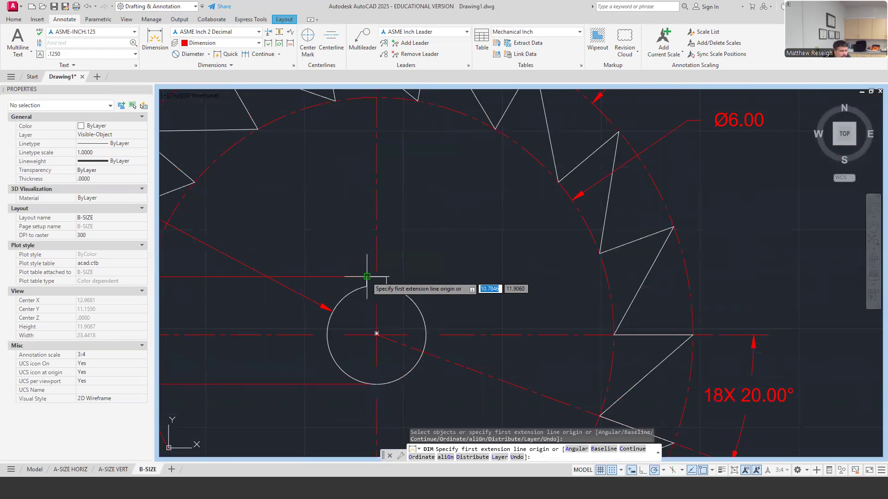
pyautogui.click(367, 277)
pyautogui.scroll(3, 377, 277)
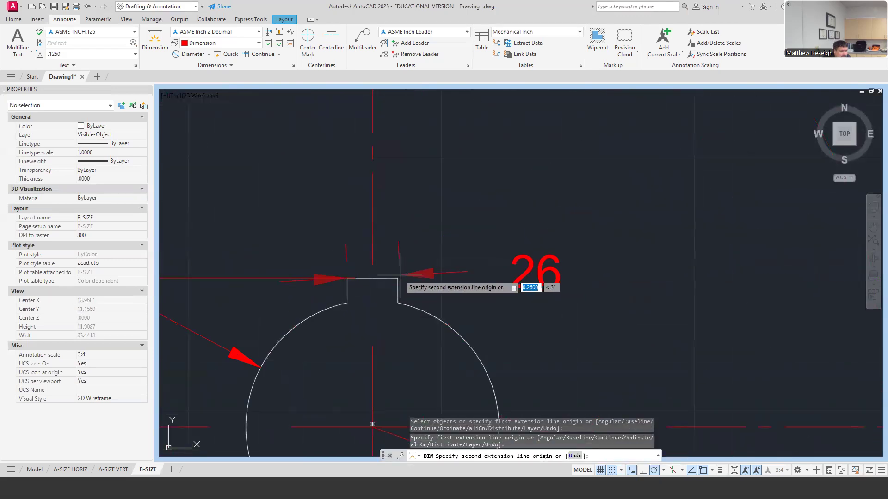
pyautogui.click(398, 278)
pyautogui.scroll(-4, 398, 278)
pyautogui.scroll(2, 395, 197)
pyautogui.scroll(-4, 388, 246)
pyautogui.scroll(2, 395, 244)
pyautogui.click(396, 254)
# - Add a horizontal dimension from the midpoint of the keyway's top edge to its right corner, placing it just above the gear
pyautogui.scroll(-2, 437, 250)
pyautogui.scroll(8, 417, 342)
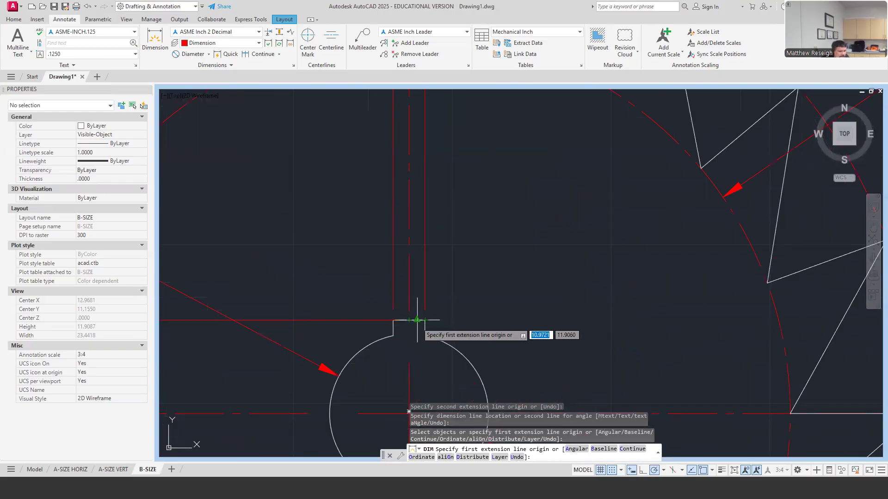
pyautogui.scroll(-5, 422, 337)
pyautogui.scroll(4, 427, 328)
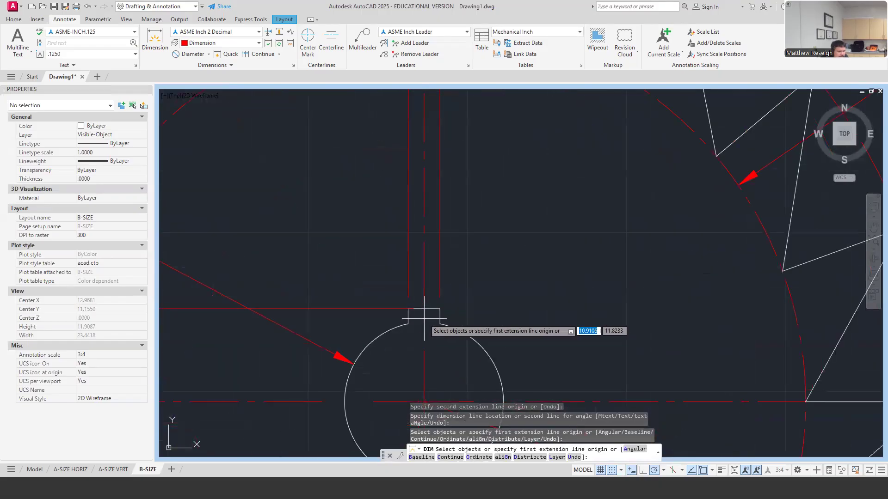
pyautogui.click(423, 305)
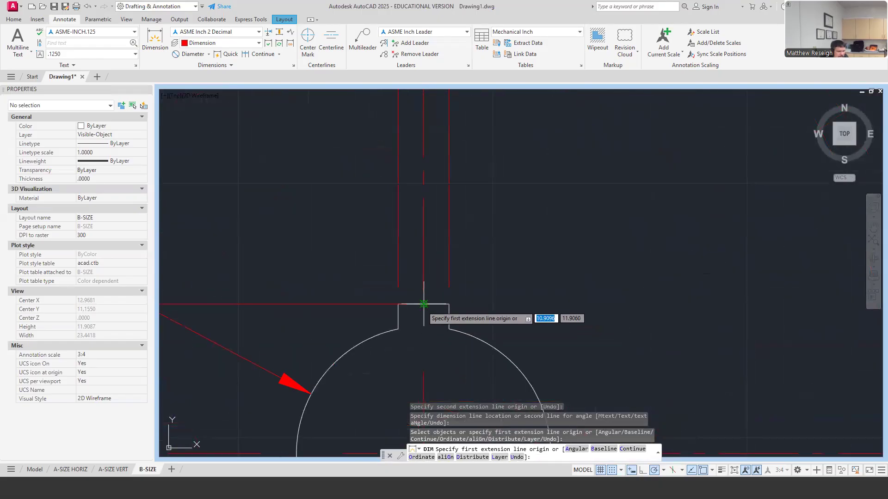
pyautogui.click(449, 304)
pyautogui.scroll(-6, 449, 304)
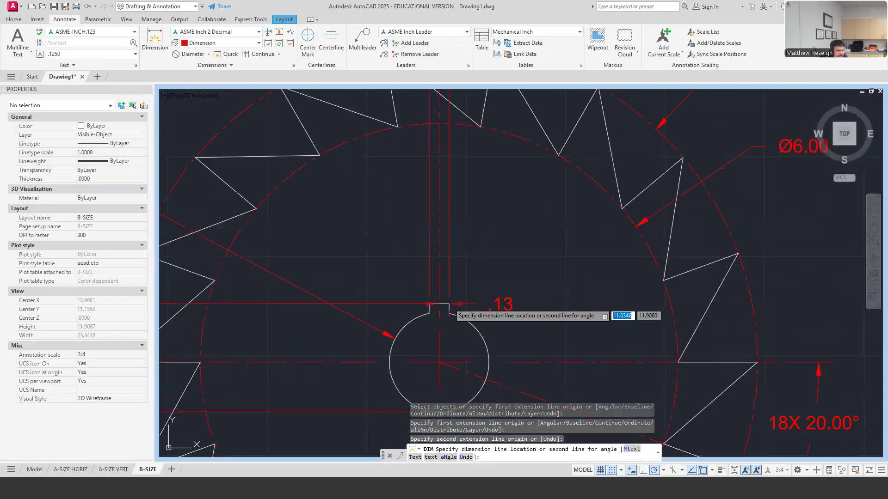
pyautogui.scroll(3, 449, 194)
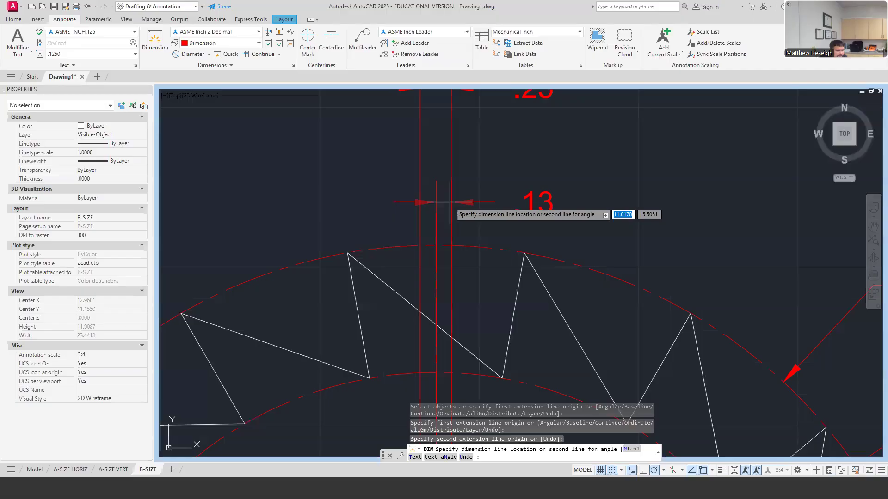
pyautogui.click(459, 219)
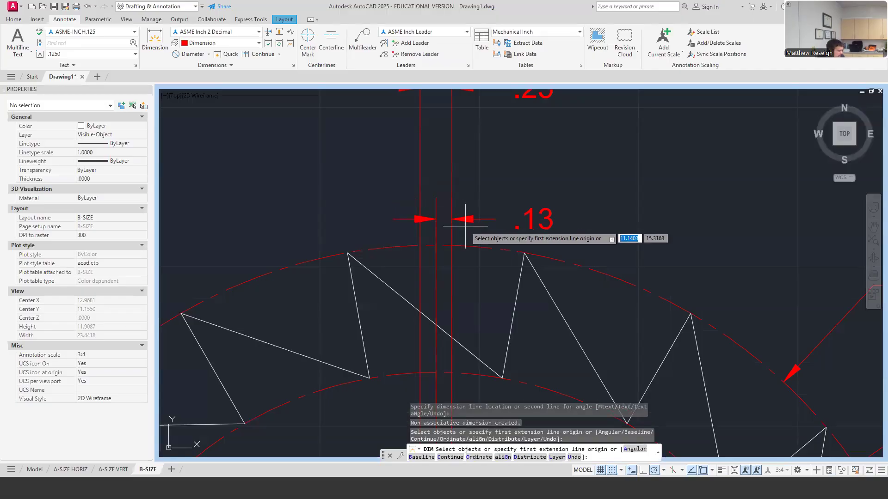
pyautogui.press('Escape')
# - Reposition the half-keyway-width dimension line .375 above the gear's outer construction circle
pyautogui.click(458, 219)
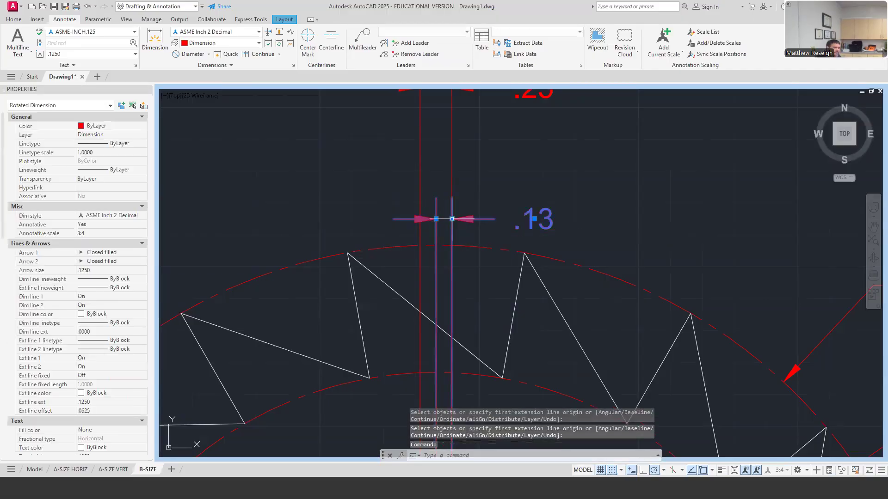
pyautogui.click(452, 219)
pyautogui.click(452, 245)
pyautogui.click(452, 245)
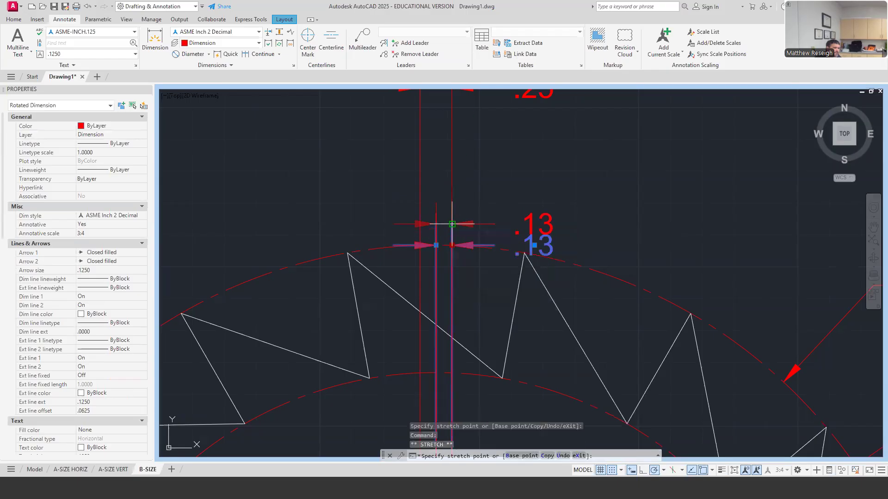
pyautogui.write('.')
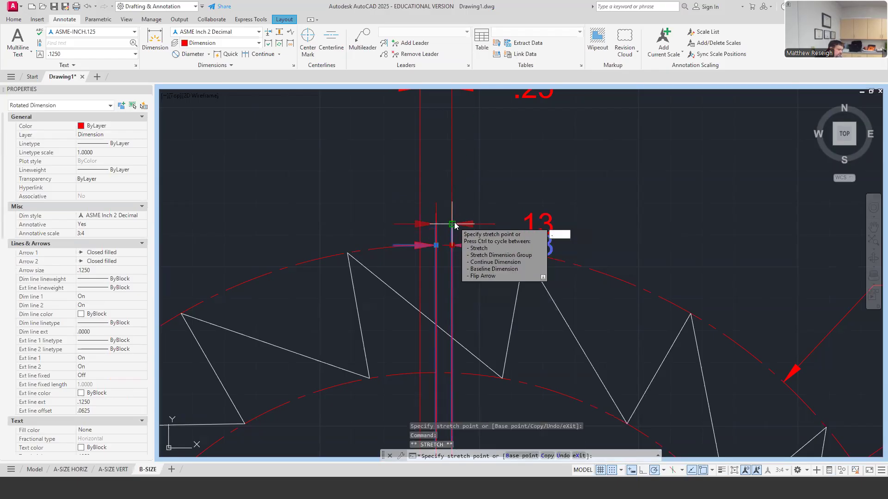
pyautogui.write('375')
pyautogui.press('Return')
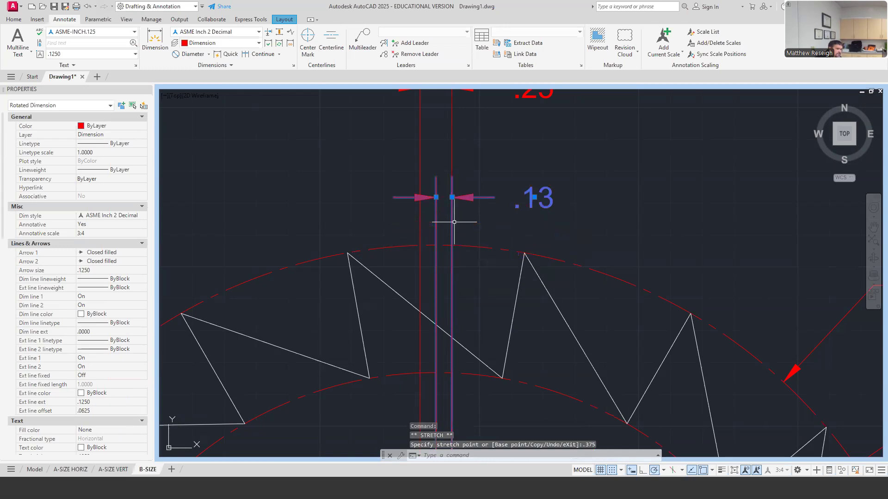
pyautogui.press('Escape')
pyautogui.scroll(-2, 456, 222)
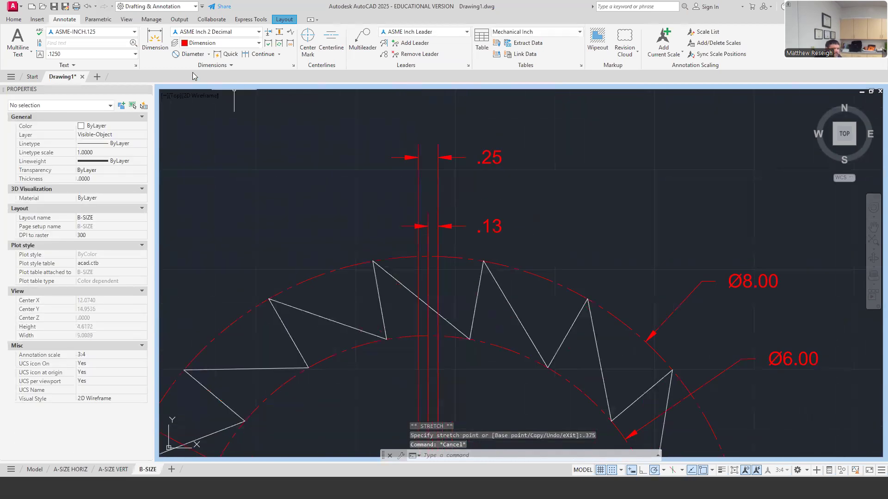
# - Space the full keyway-width dimension .25 from the half-width dimension, using the half-width dimension as the base
pyautogui.click(279, 31)
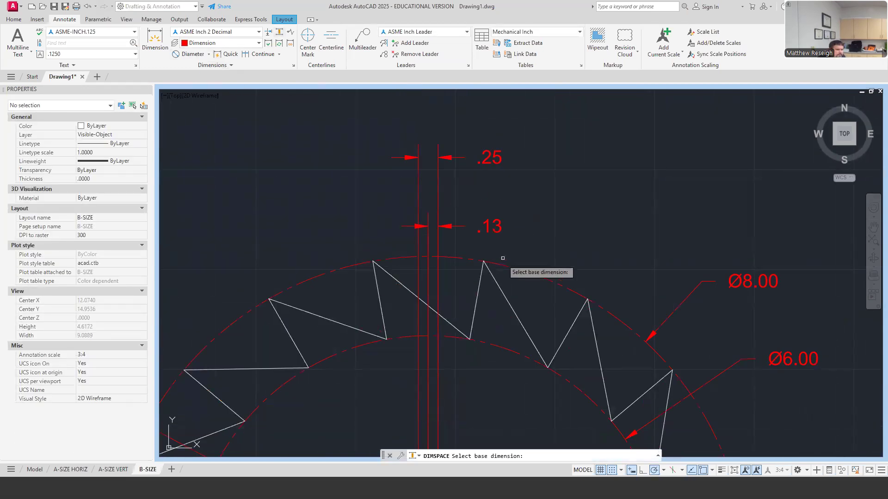
pyautogui.click(494, 227)
pyautogui.click(490, 226)
pyautogui.click(488, 158)
pyautogui.press('Return')
pyautogui.write('.25')
pyautogui.press('Return')
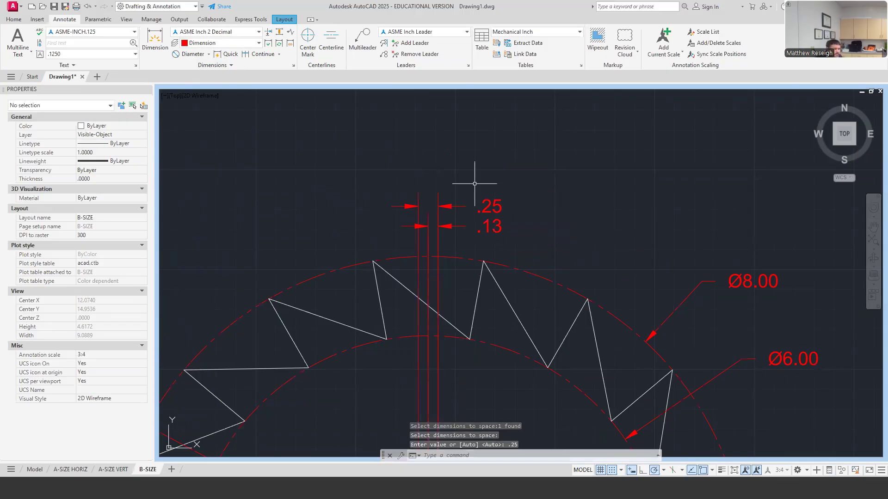
# - Move the full keyway-width dimension's text to the left side of its extension lines
pyautogui.scroll(2, 475, 184)
pyautogui.click(507, 212)
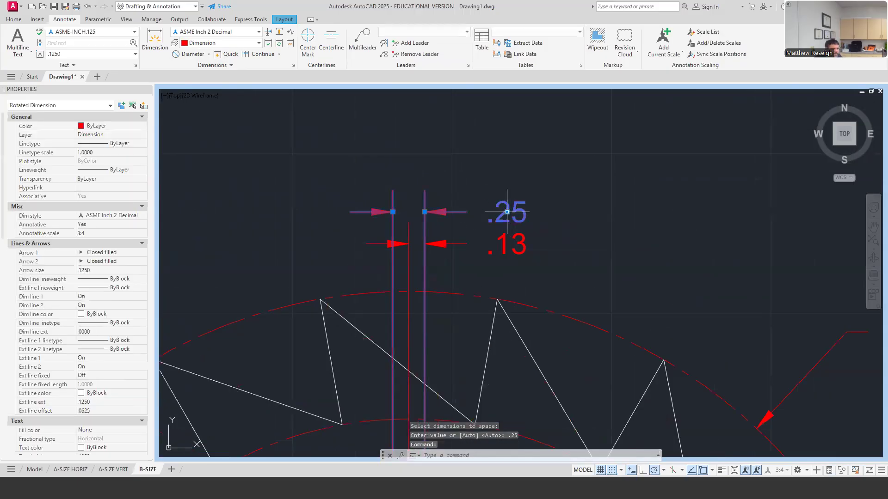
pyautogui.click(507, 212)
pyautogui.click(374, 203)
pyautogui.press('Escape')
# - Set the half-keyway-width dimension's precision to three decimal places
pyautogui.scroll(-5, 393, 142)
pyautogui.scroll(5, 437, 192)
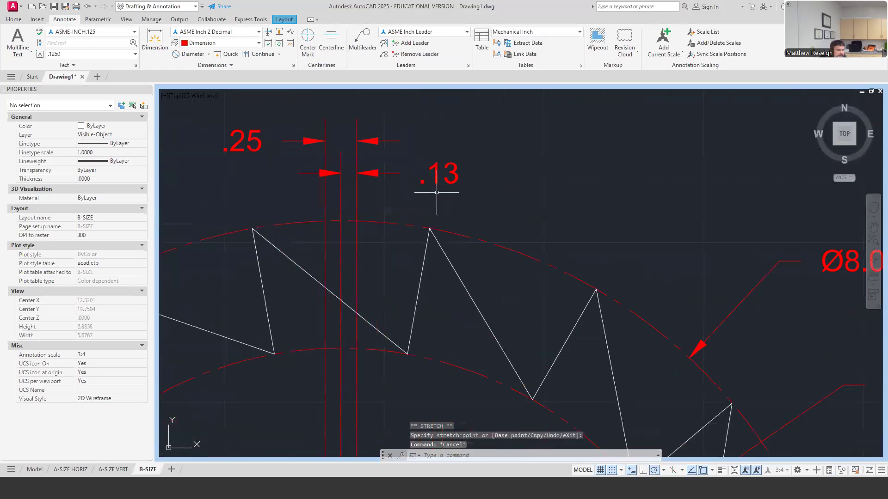
pyautogui.click(452, 176)
pyautogui.rightClick(454, 182)
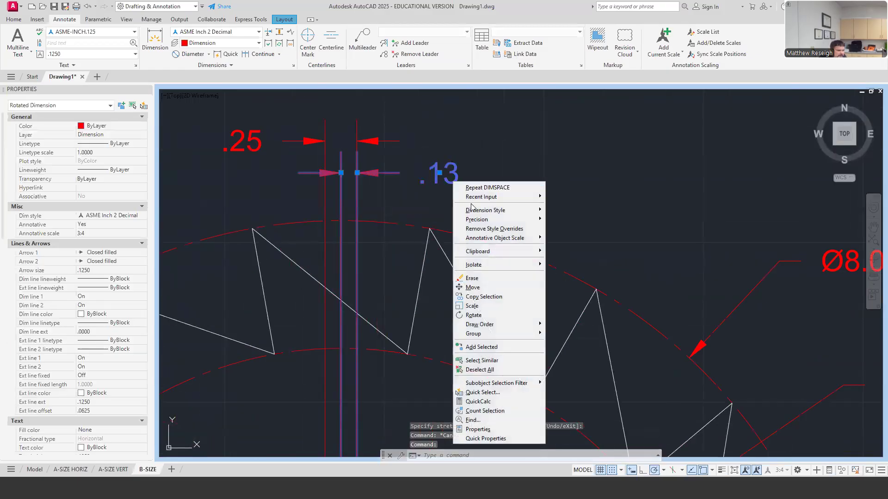
pyautogui.moveTo(482, 221)
pyautogui.click(567, 250)
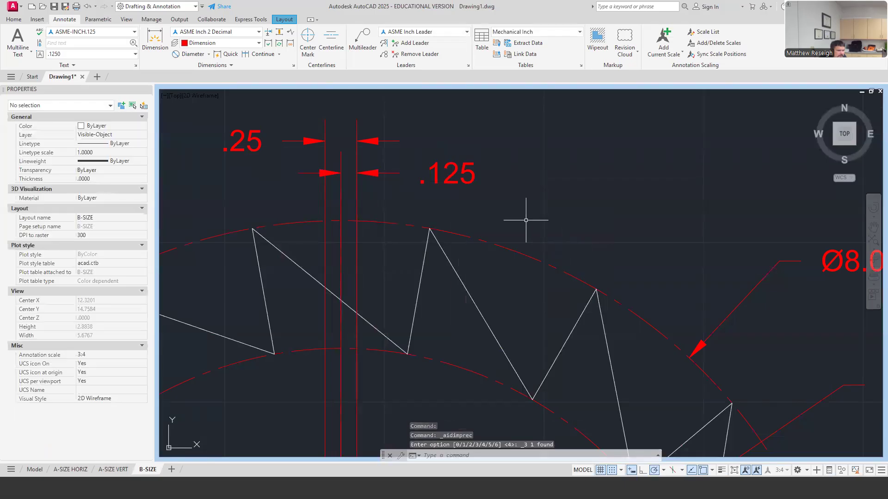
# - Add a dimension break where the bore diameter's leader crosses the upper extension line of the keyway-to-bore dimension
pyautogui.scroll(-8, 471, 174)
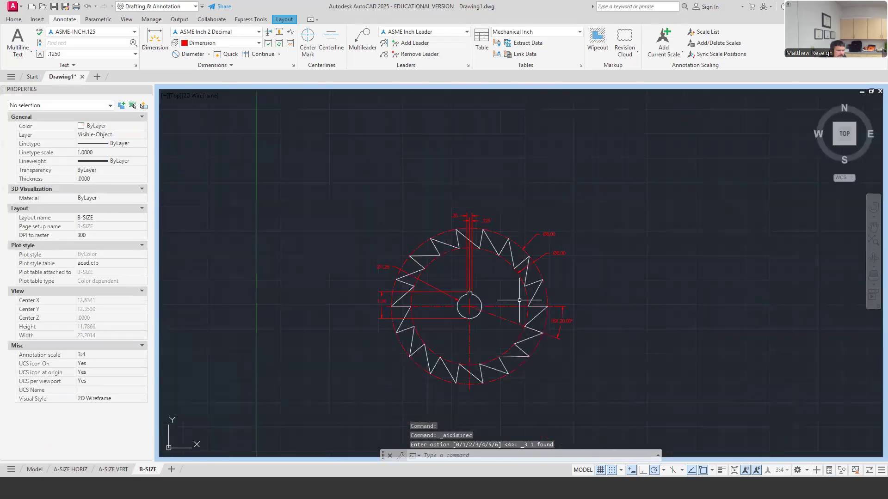
pyautogui.scroll(4, 506, 353)
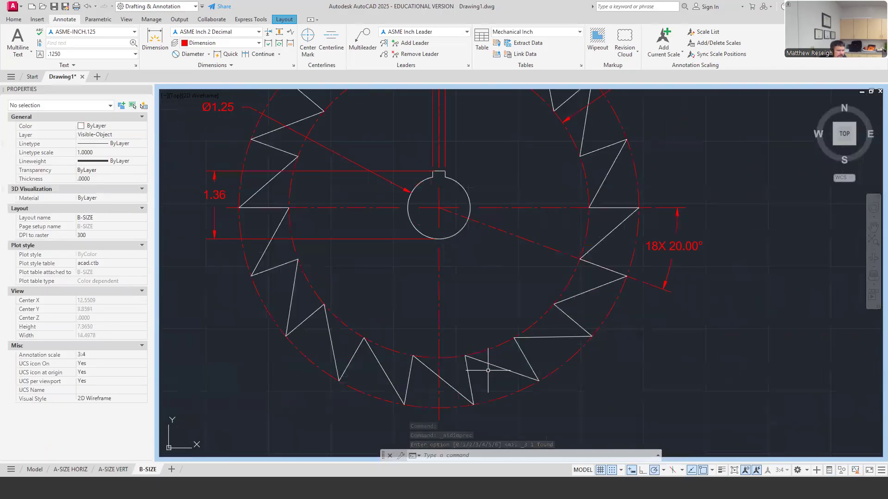
pyautogui.scroll(-4, 307, 233)
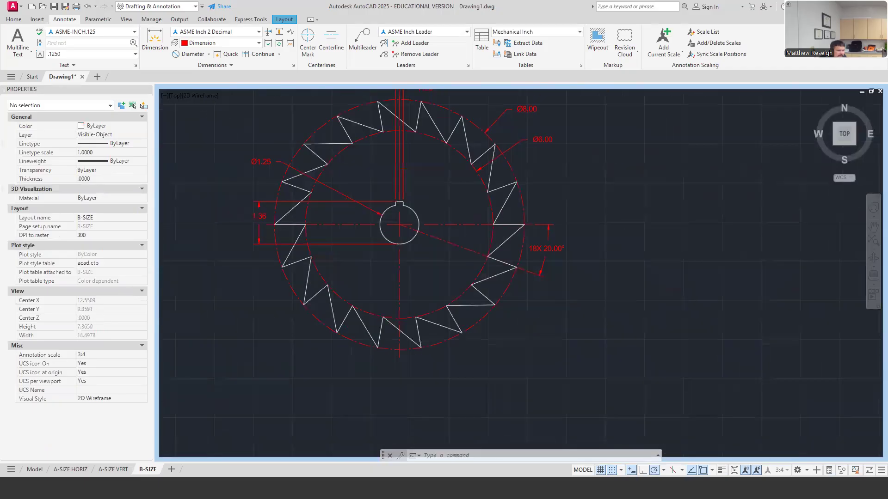
pyautogui.scroll(4, 347, 232)
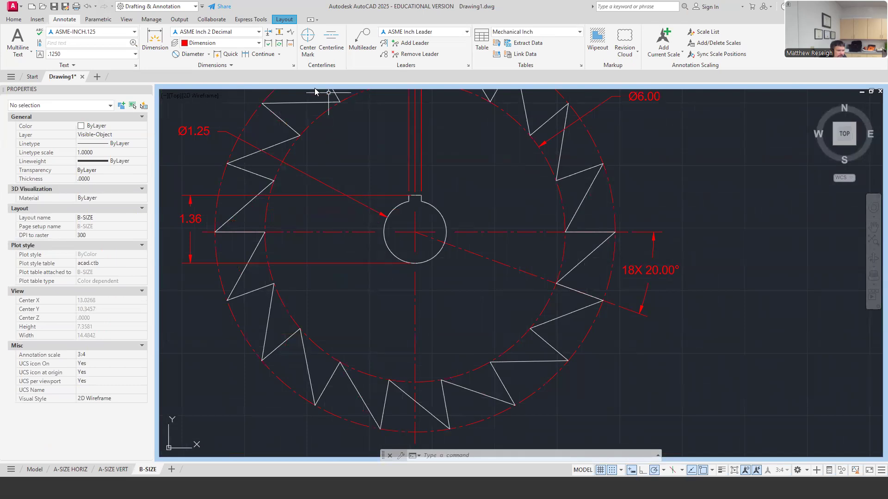
pyautogui.click(269, 32)
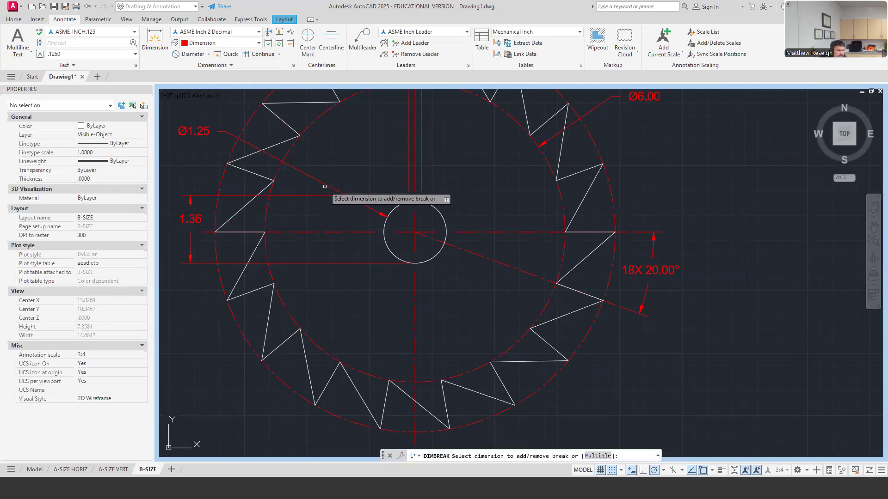
pyautogui.click(329, 189)
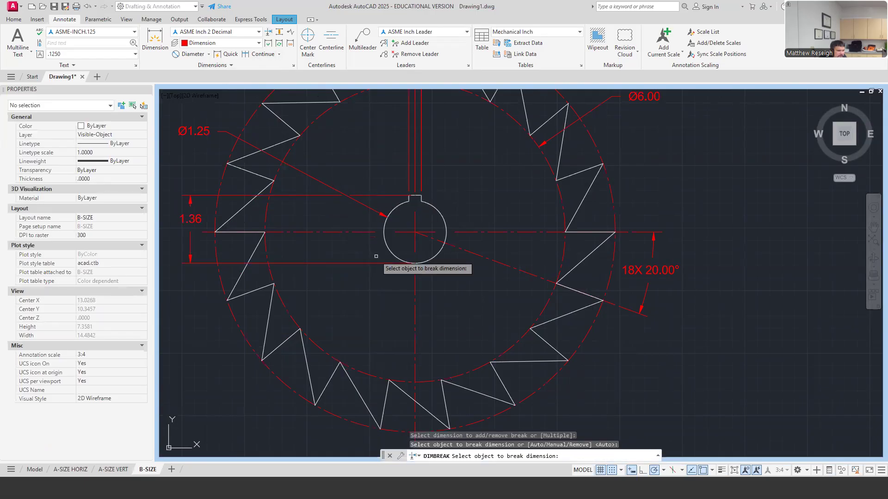
pyautogui.press('Escape')
# - Move the keyway-to-bore dimension's upper extension-line origin from the keyway's middle to its top left corner
pyautogui.scroll(8, 402, 194)
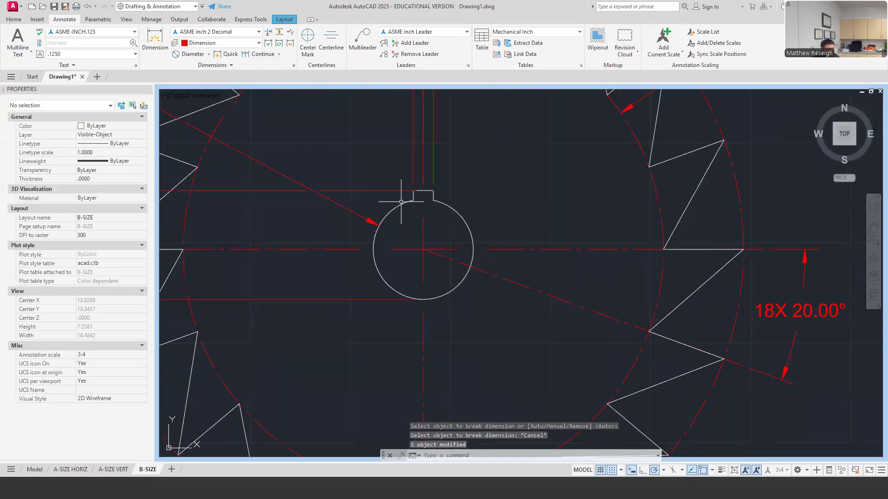
pyautogui.click(398, 176)
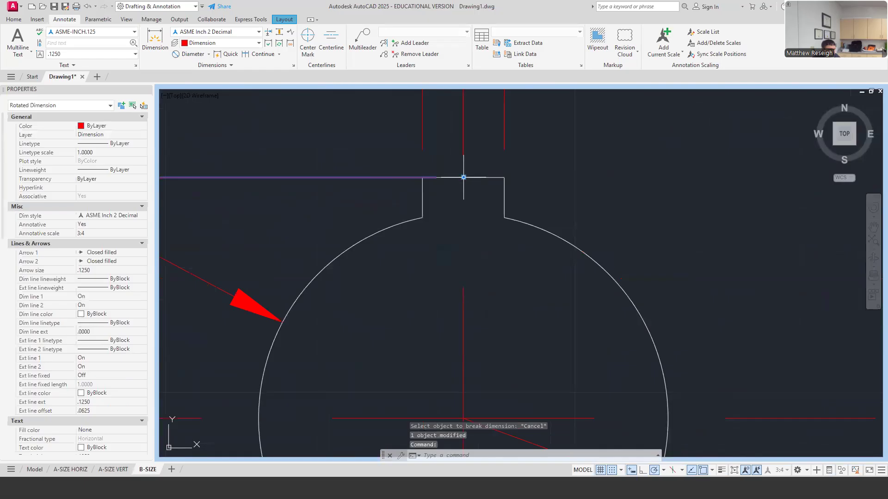
pyautogui.click(464, 177)
pyautogui.click(434, 177)
pyautogui.press('Escape')
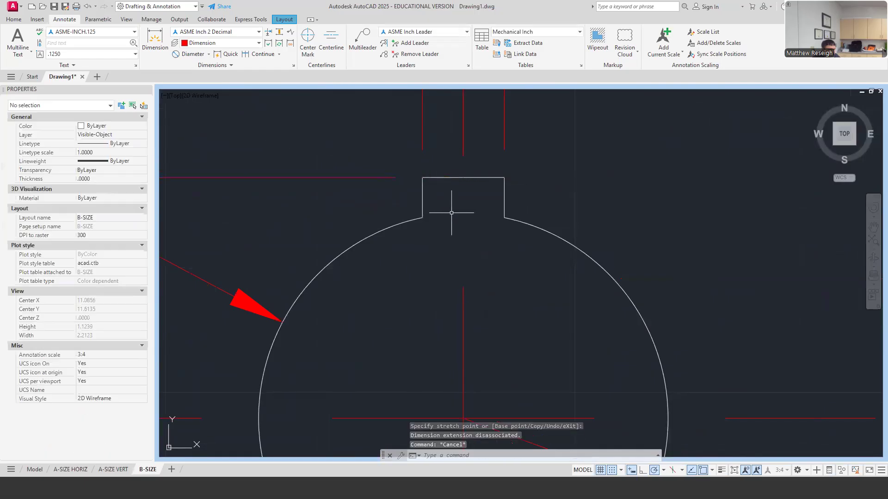
# - Examine the bore, keyway, diameter and tooth-angle dimensions across the whole ratchet wheel
pyautogui.scroll(-10, 454, 231)
pyautogui.scroll(-1, 454, 244)
pyautogui.scroll(5, 454, 244)
pyautogui.scroll(-2, 439, 124)
pyautogui.scroll(-2, 473, 226)
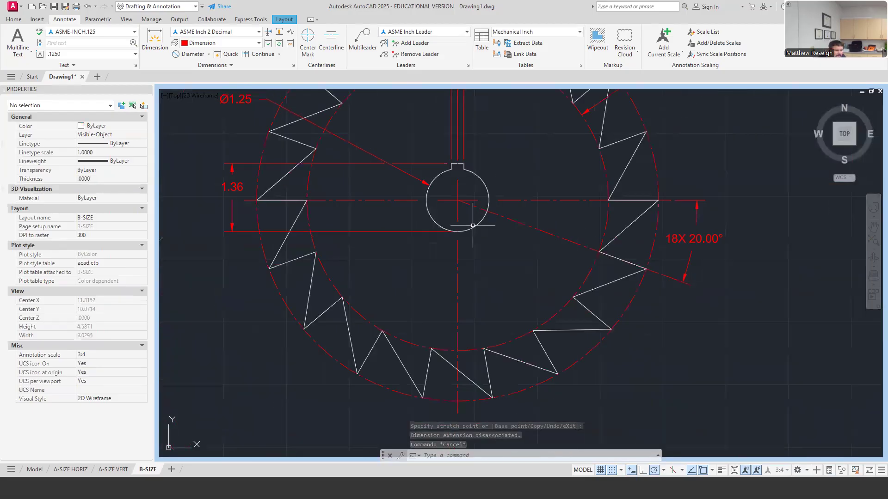
pyautogui.scroll(-1, 476, 224)
pyautogui.scroll(-1, 471, 221)
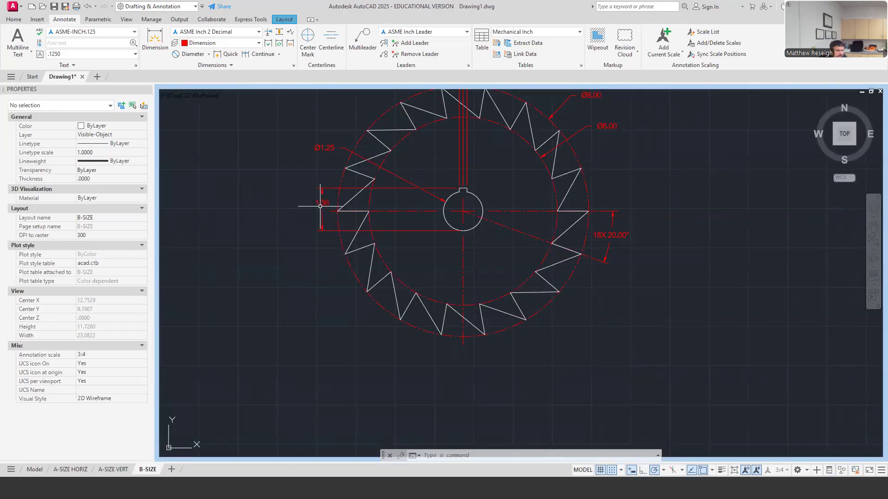
pyautogui.scroll(-1, 561, 317)
pyautogui.scroll(1, 582, 201)
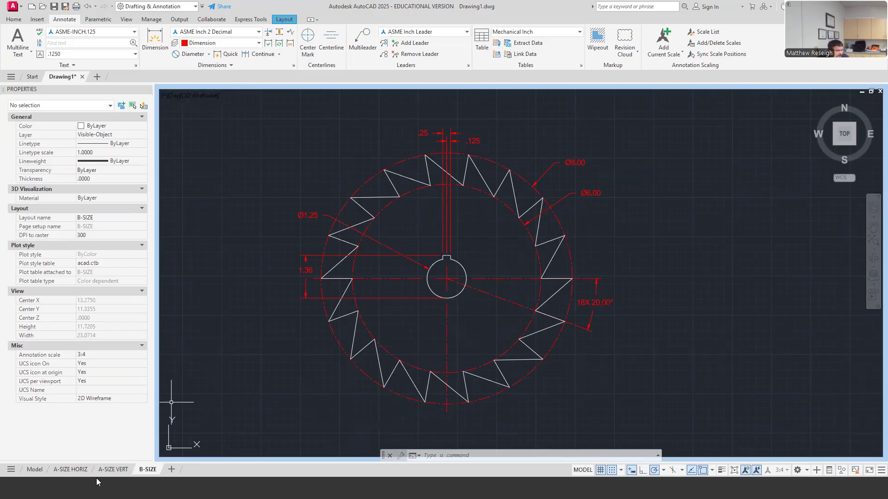
# - Return to the full B-SIZE sheet and add "PLATE THICKNESS .125" as note 2 in the NOTES list
pyautogui.click(734, 470)
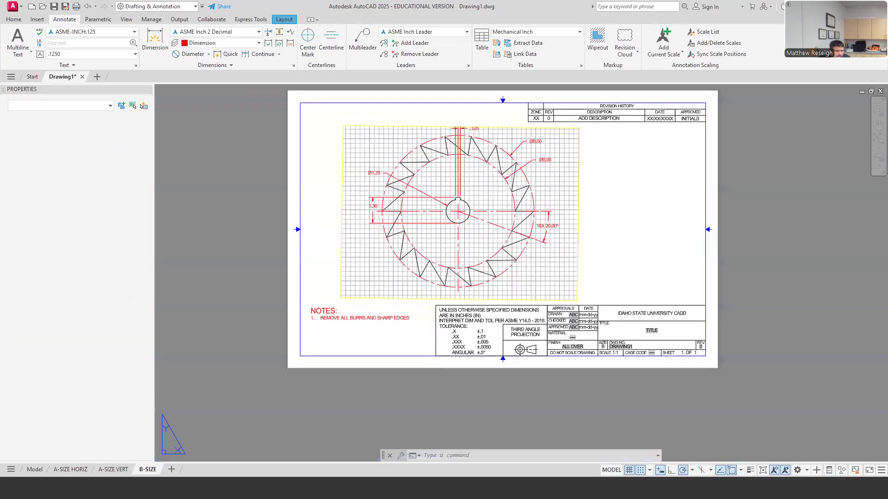
pyautogui.doubleClick(325, 327)
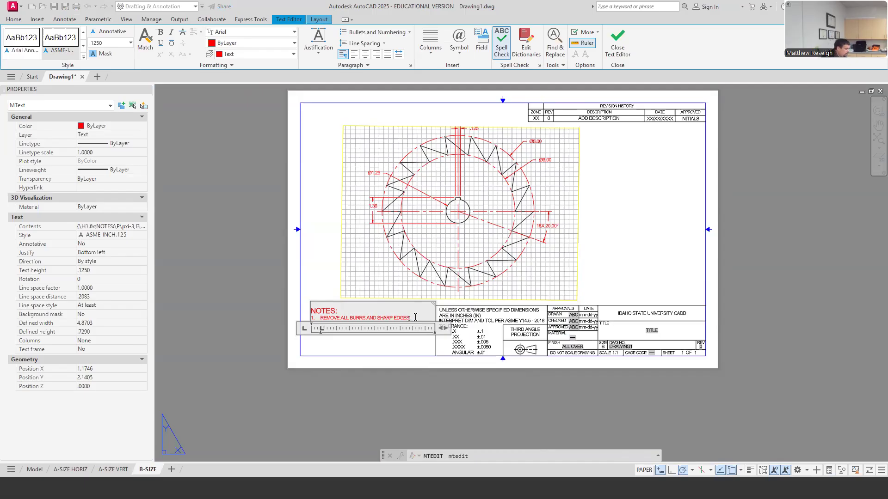
pyautogui.press('Return')
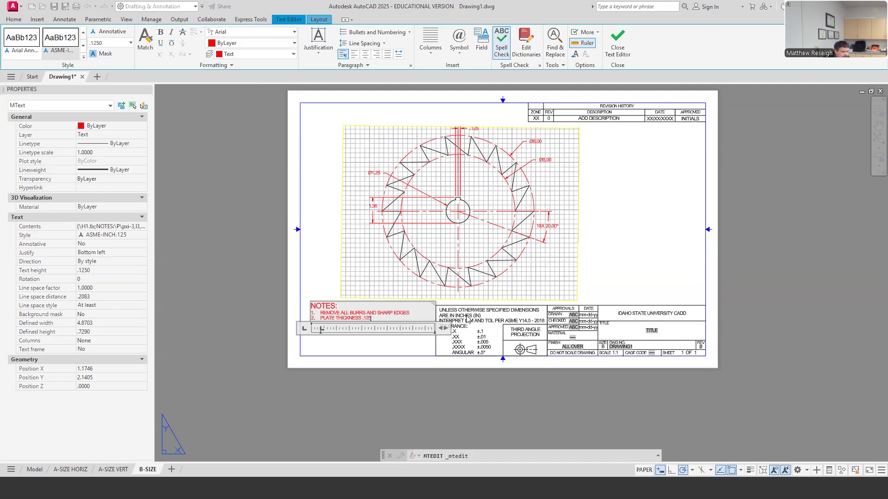
pyautogui.click(410, 348)
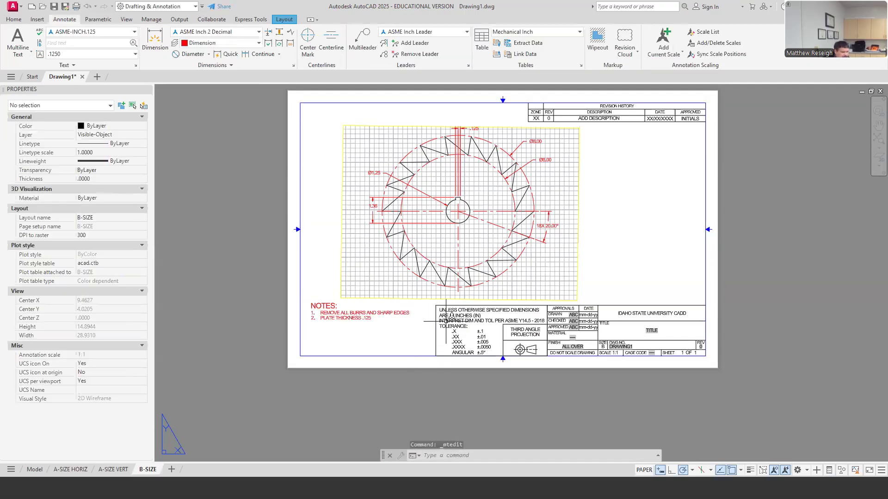
# - Move the NOTES text block straight down toward the sheet's lower border
pyautogui.click(355, 316)
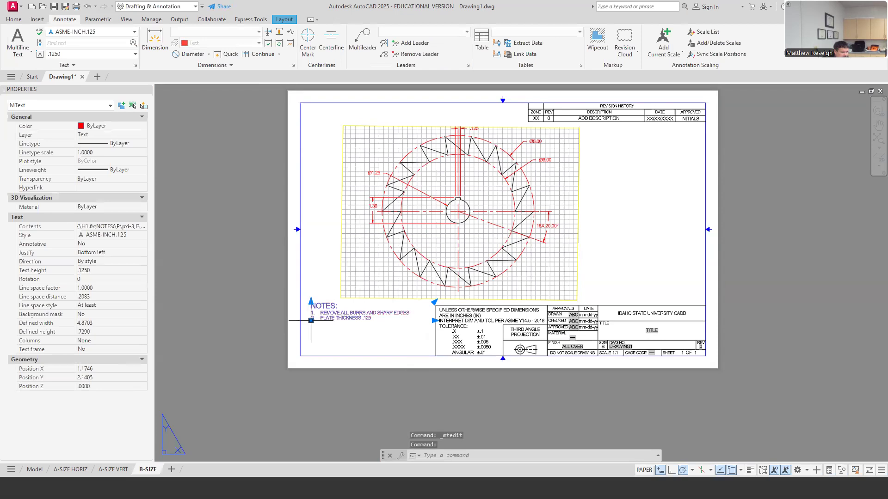
pyautogui.click(311, 320)
pyautogui.click(311, 343)
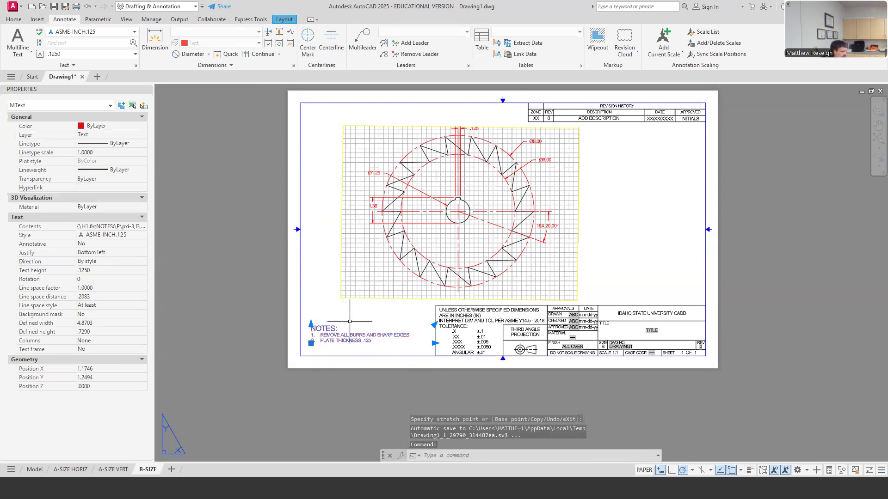
# - Set the SCALE attribute of the sheet's title block to 3:4
pyautogui.press('Escape')
pyautogui.scroll(2, 477, 342)
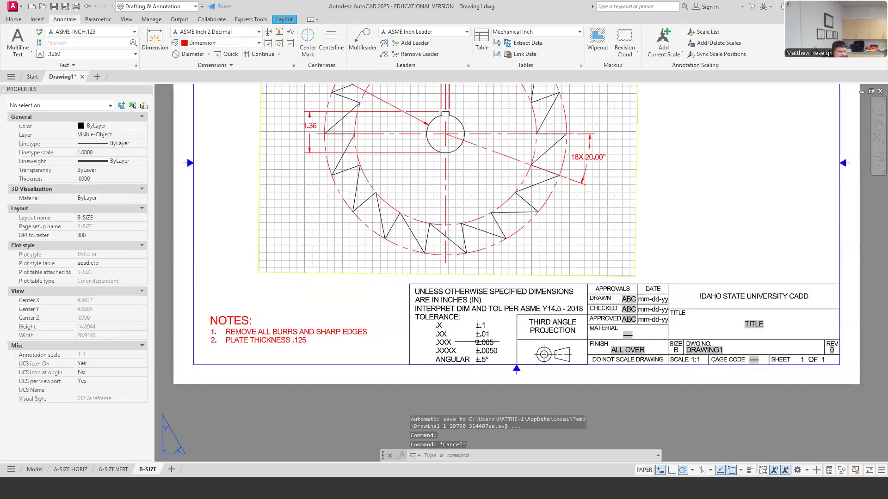
pyautogui.scroll(2, 596, 306)
pyautogui.doubleClick(582, 281)
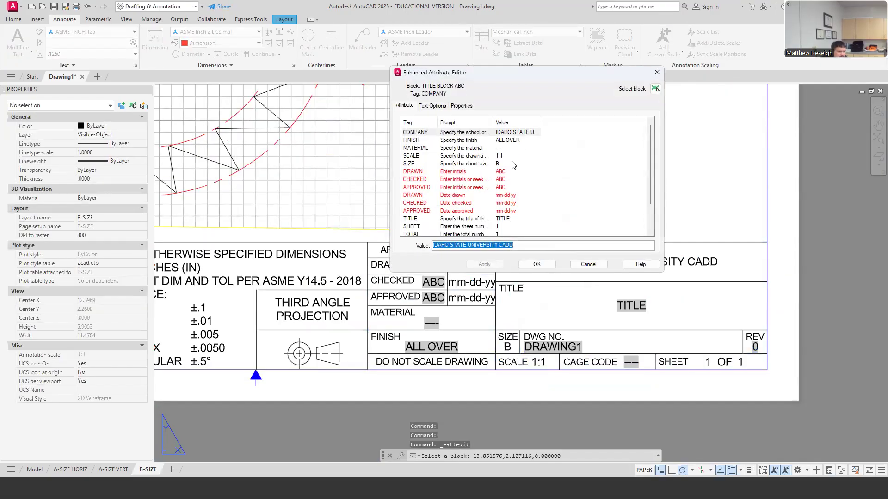
pyautogui.click(501, 158)
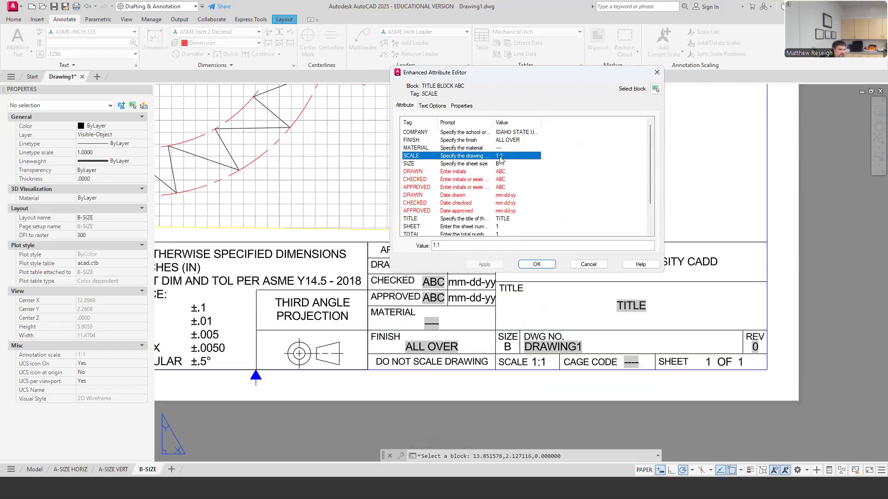
pyautogui.moveTo(448, 245); pyautogui.dragTo(393, 251)
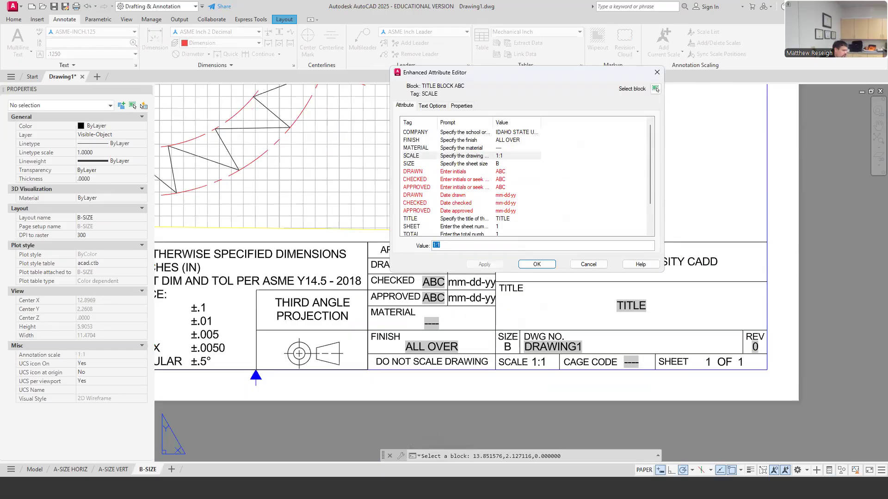
pyautogui.write('3:4')
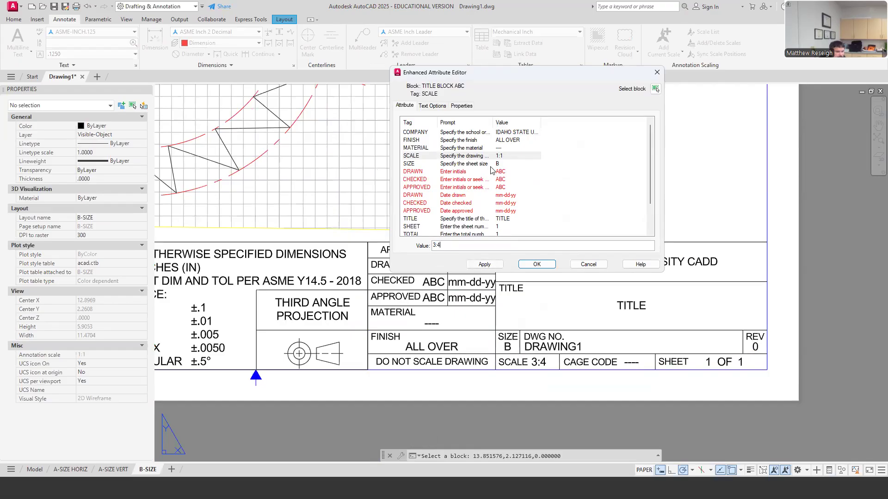
# - Fill in the title block's DRAWN row with the drafter's initials and the date 10-07-25
pyautogui.click(502, 173)
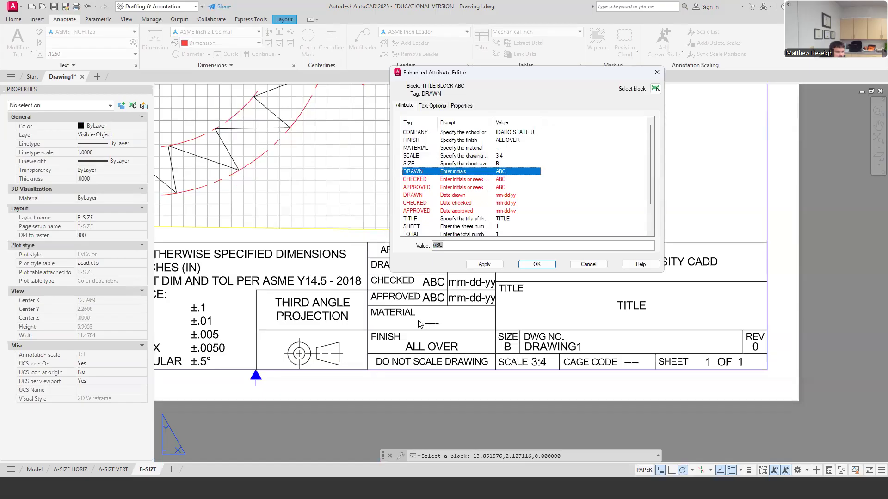
pyautogui.press('Tab')
pyautogui.write('MR')
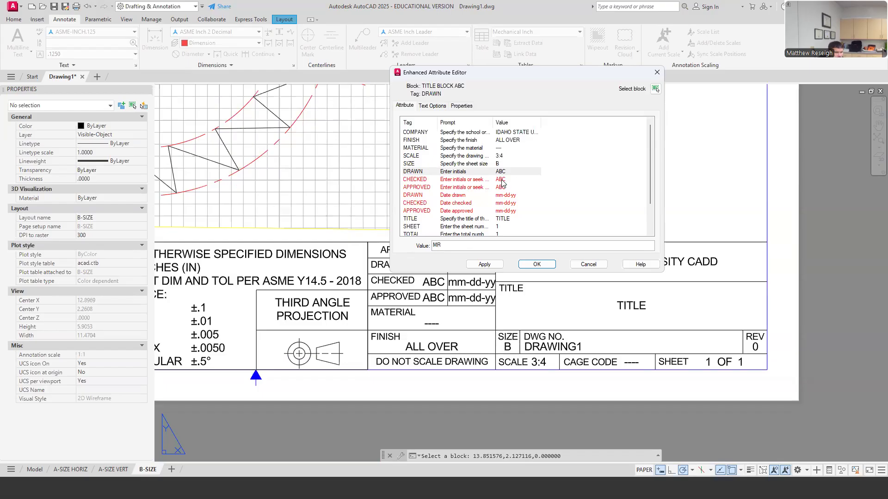
pyautogui.click(511, 196)
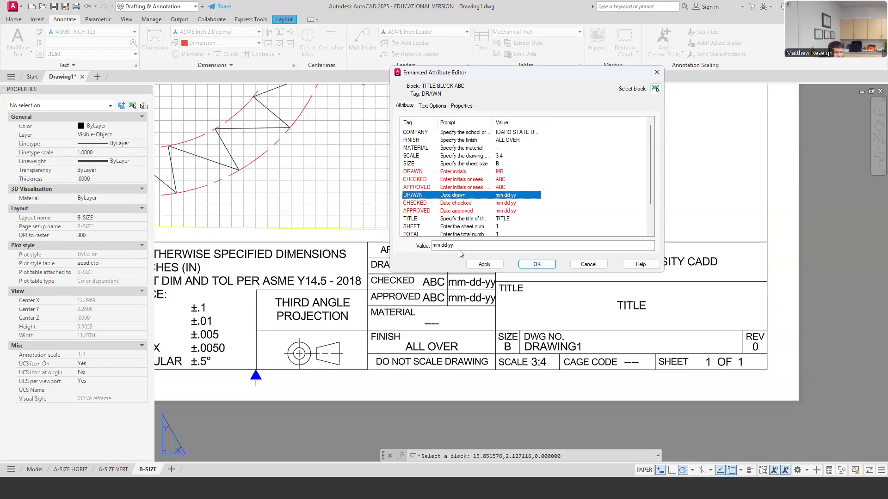
pyautogui.press('Tab')
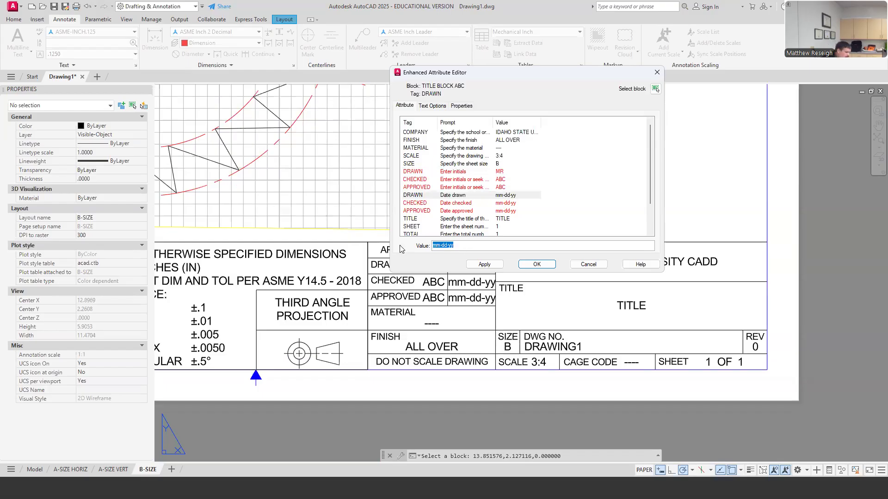
pyautogui.write('10-0')
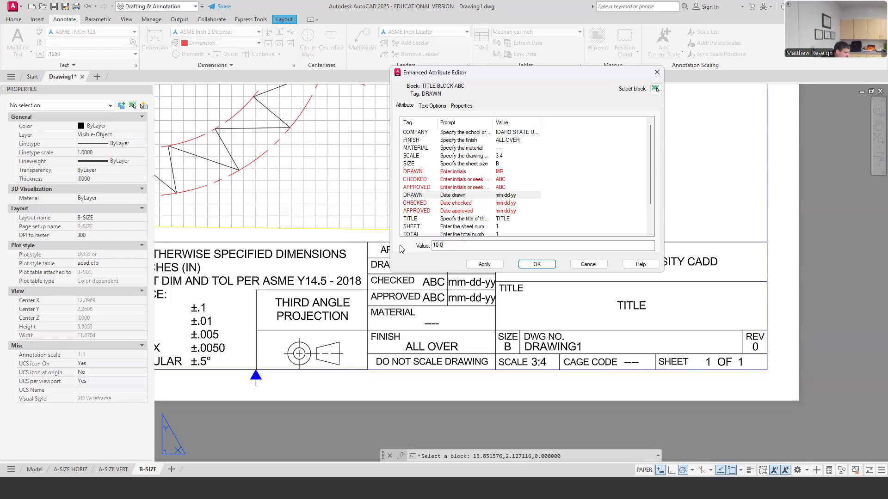
pyautogui.write('7-25')
pyautogui.press('BackSpace')
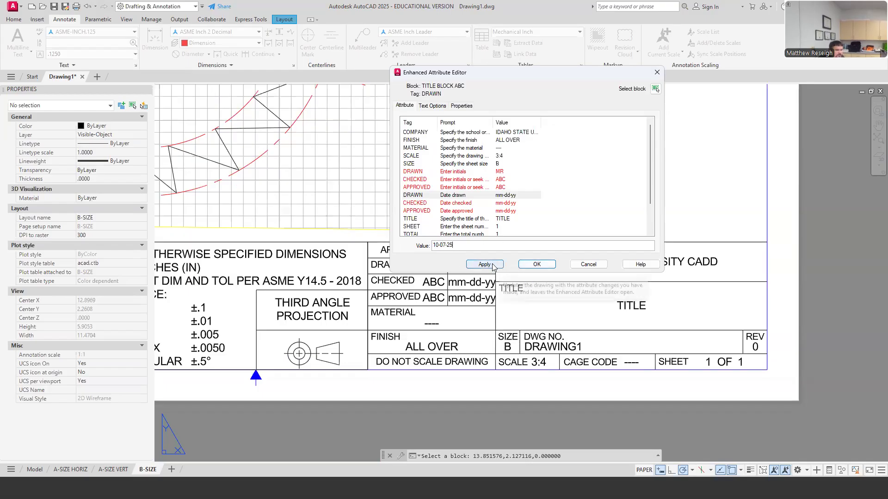
pyautogui.click(536, 265)
pyautogui.scroll(-3, 518, 303)
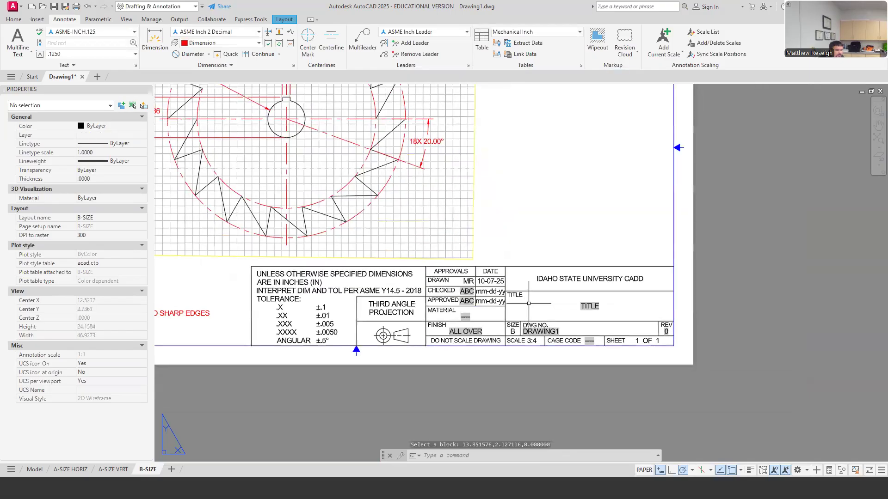
pyautogui.scroll(-2, 491, 298)
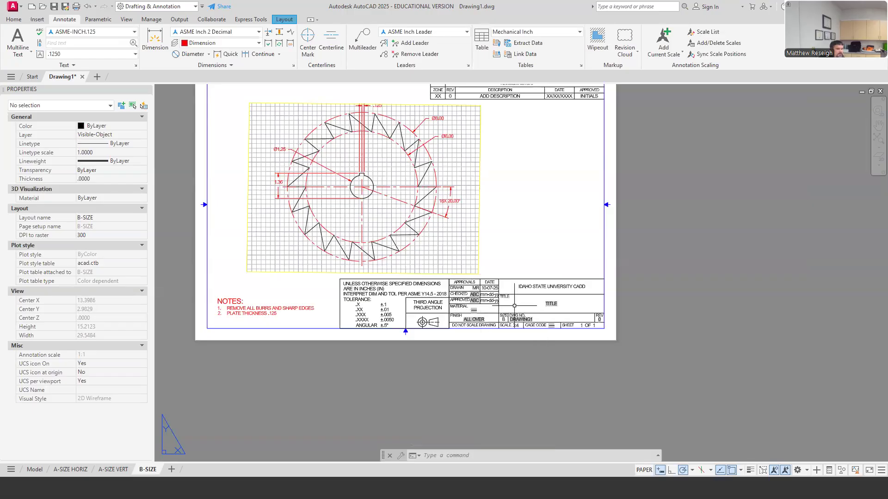
pyautogui.scroll(2, 517, 306)
pyautogui.doubleClick(520, 292)
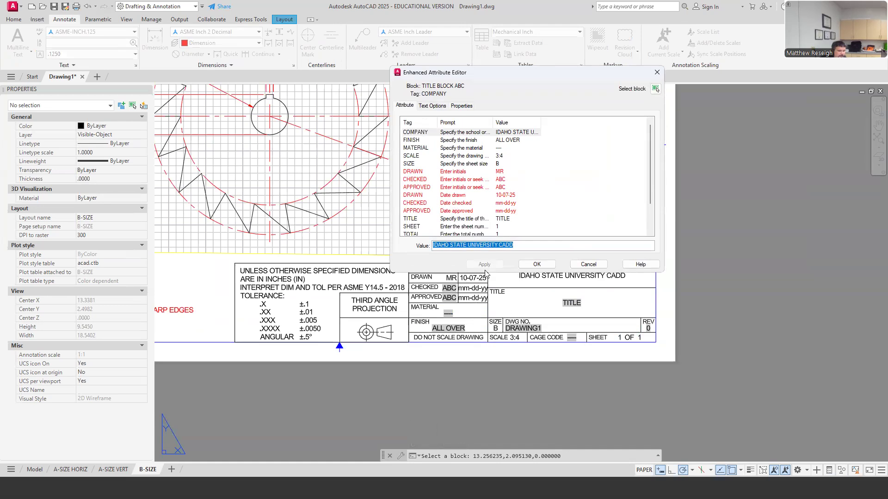
pyautogui.click(657, 72)
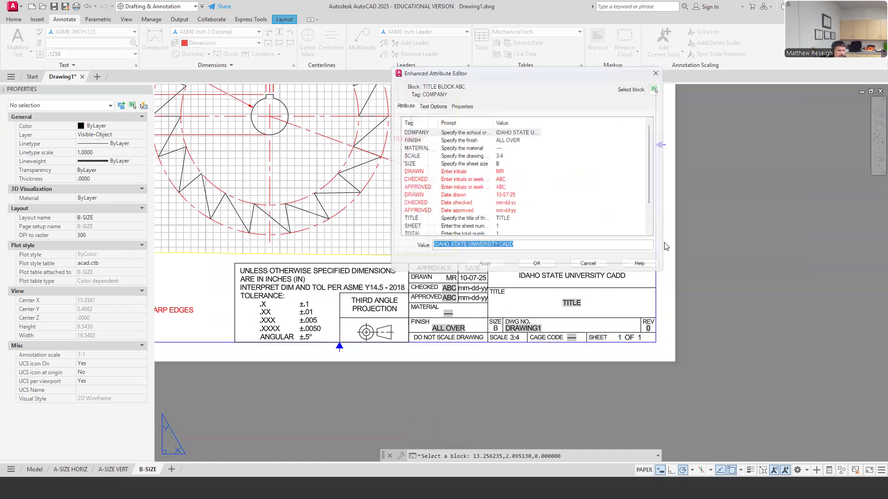
# - Set the title block's CAGECODE attribute to CADD 1108 RACHET PLATE
pyautogui.doubleClick(520, 291)
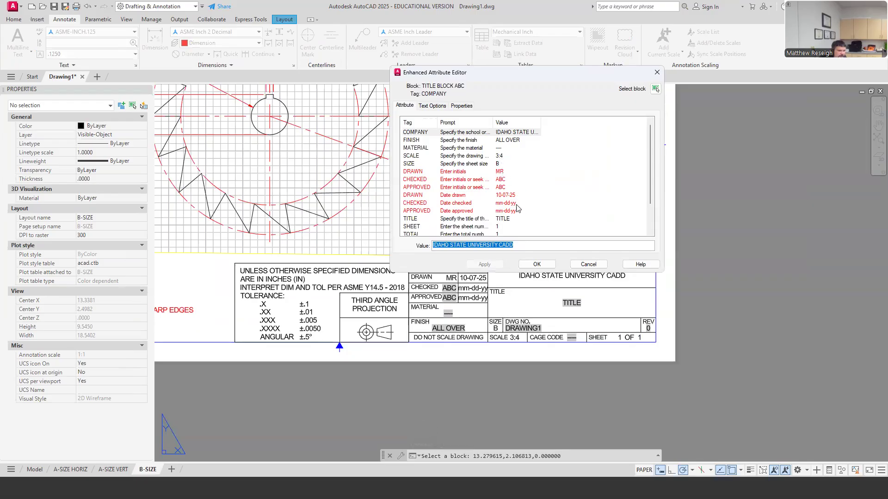
pyautogui.scroll(-1, 527, 202)
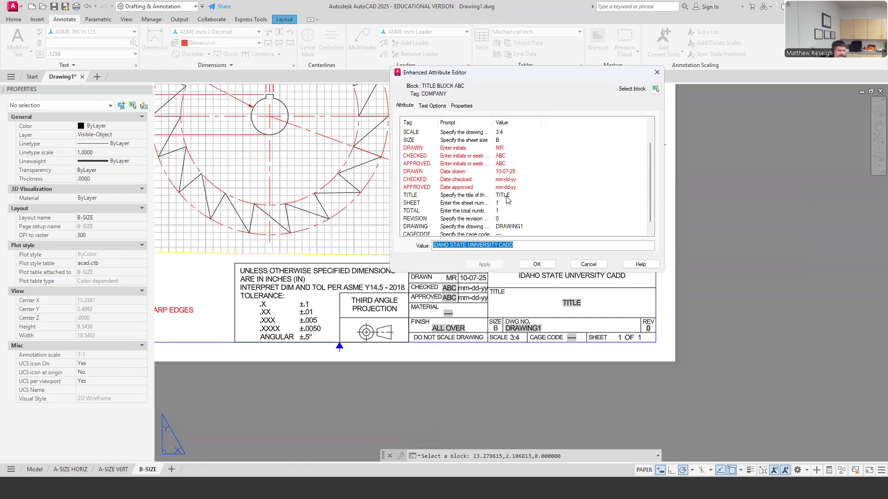
pyautogui.click(507, 196)
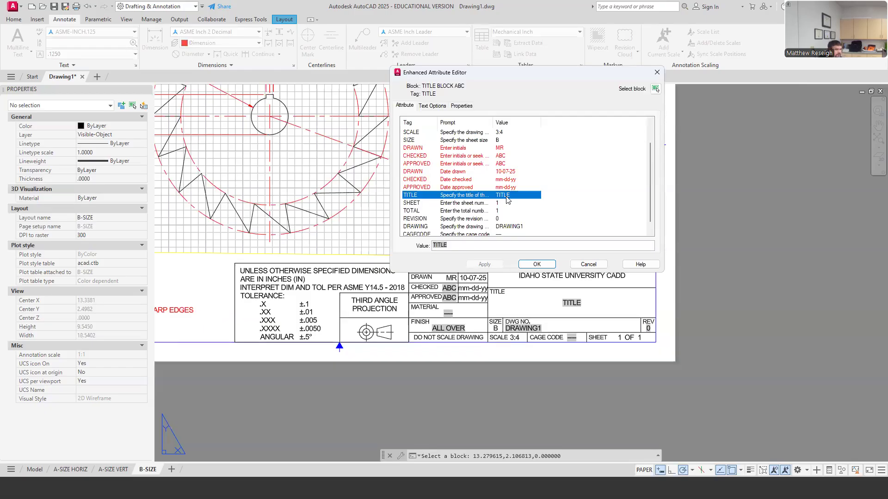
pyautogui.press('c')
pyautogui.press('BackSpace')
pyautogui.write('ca')
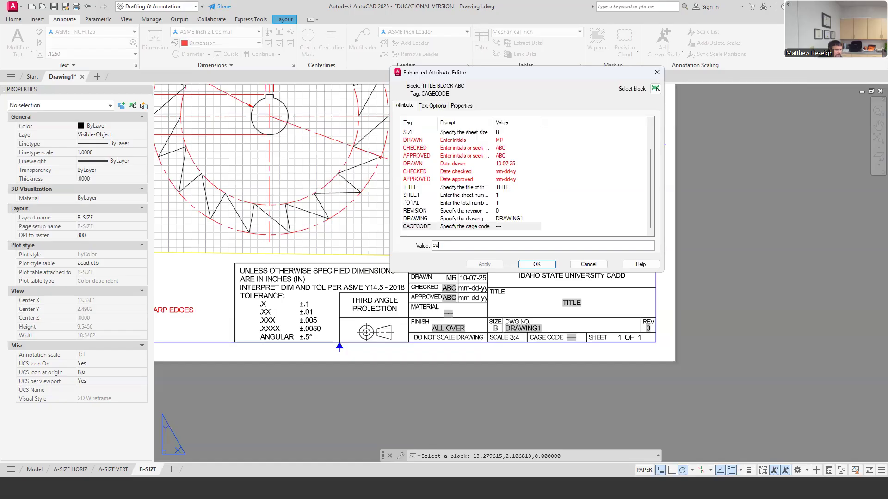
pyautogui.press('BackSpace')
pyautogui.press('BackSpace')
pyautogui.write('CADD')
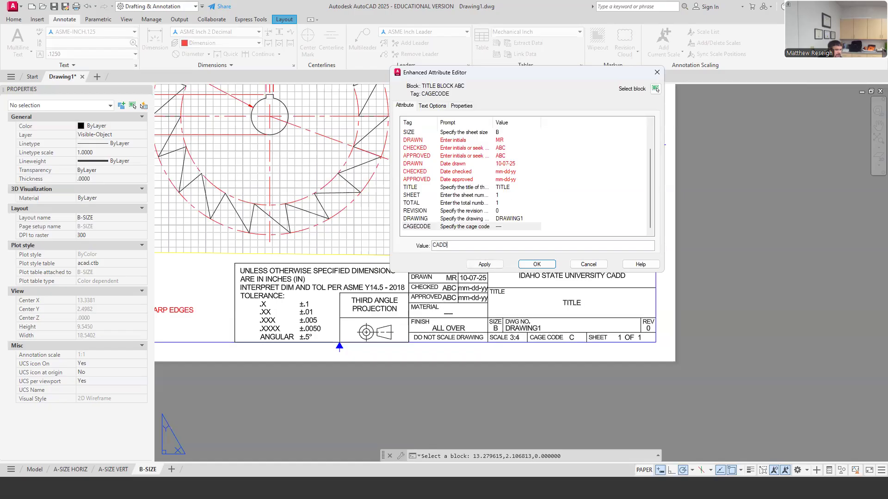
pyautogui.write(' 1108 RACHET PLATE')
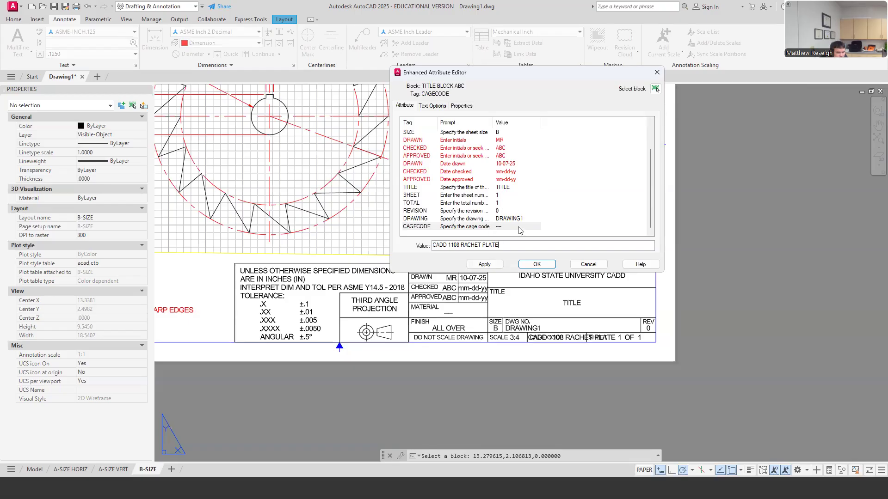
pyautogui.click(485, 264)
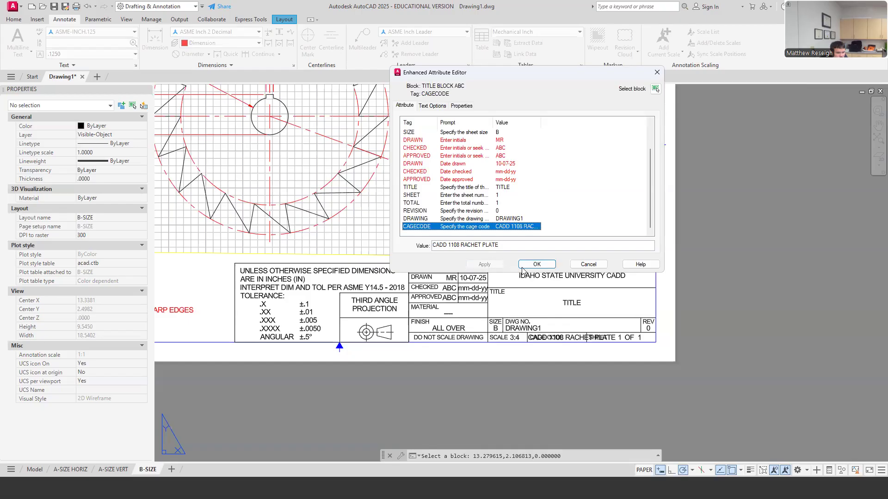
pyautogui.click(537, 265)
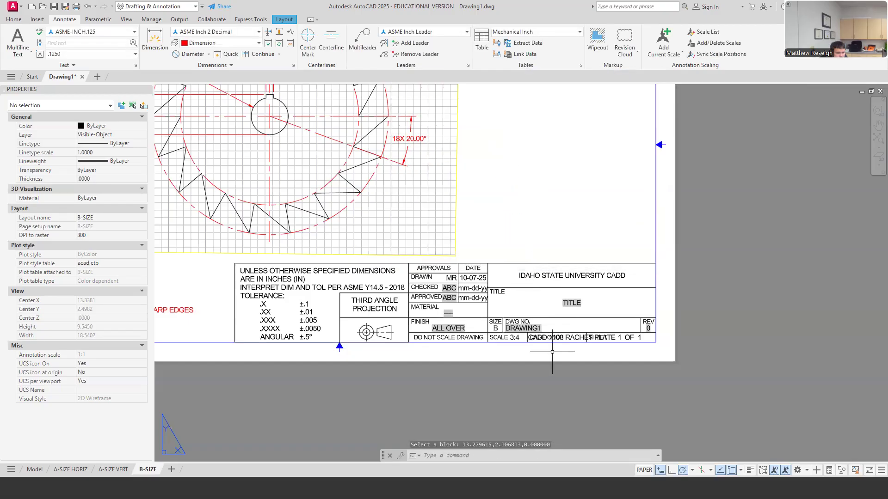
# - Copy the CAGECODE text CADD 1108 RACHET PLATE into the title block's TITLE attribute, replacing the placeholder
pyautogui.click(571, 305)
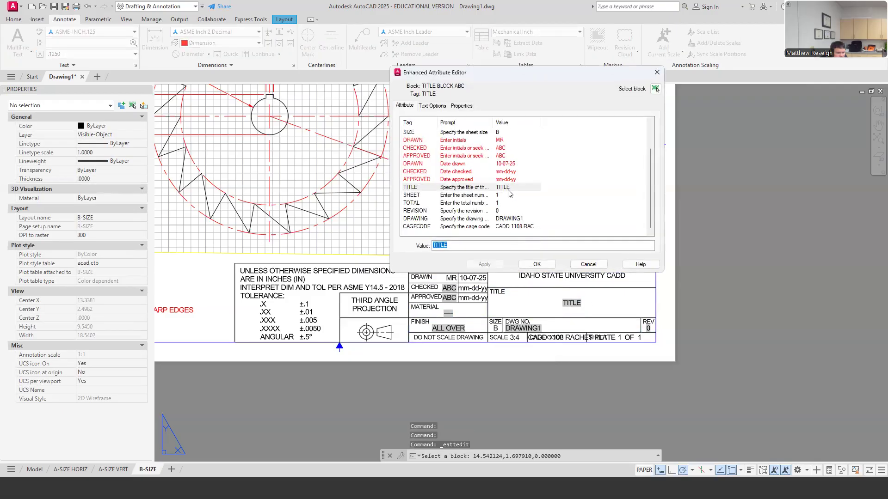
pyautogui.click(485, 227)
pyautogui.moveTo(506, 243); pyautogui.dragTo(402, 249)
pyautogui.hotkey('ctrl', 'c')
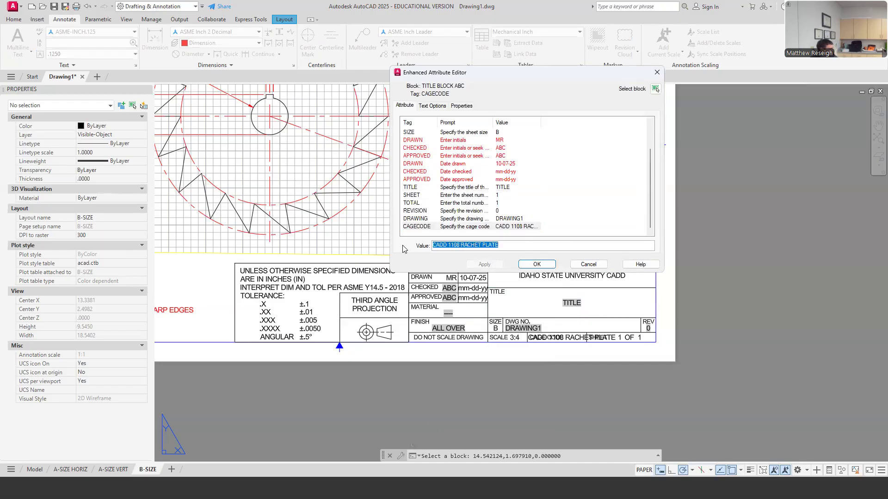
pyautogui.click(508, 187)
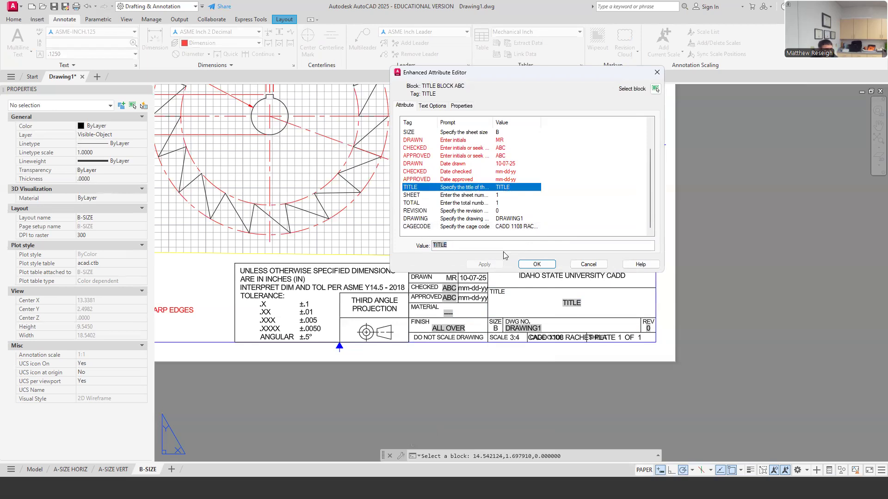
pyautogui.doubleClick(442, 246)
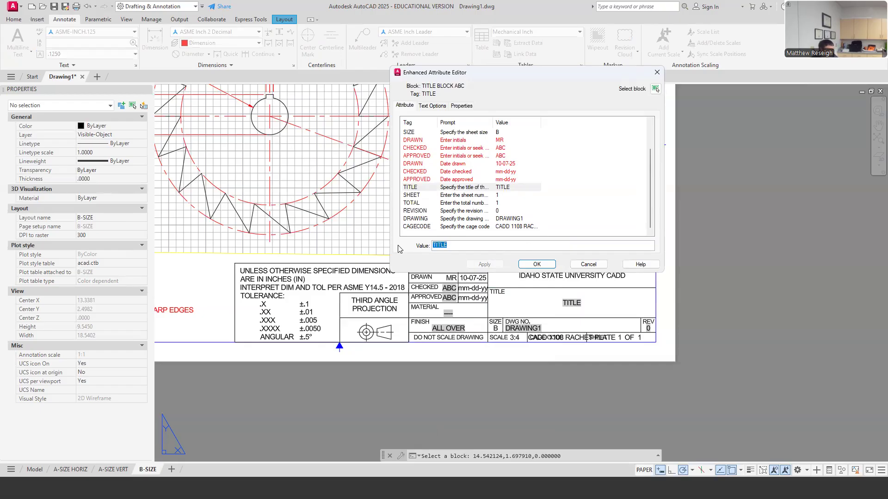
pyautogui.hotkey('ctrl', 'v')
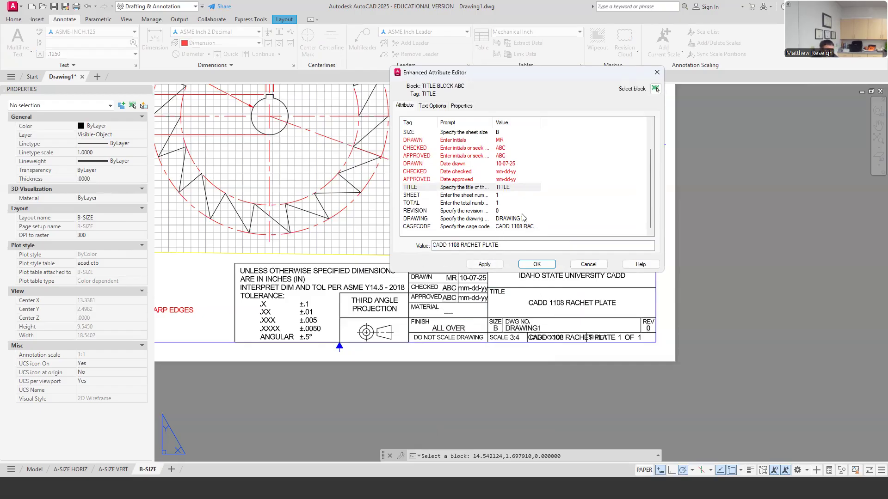
# - Replace the CAGECODE text with placeholder dashes and accept the title block changes
pyautogui.click(529, 229)
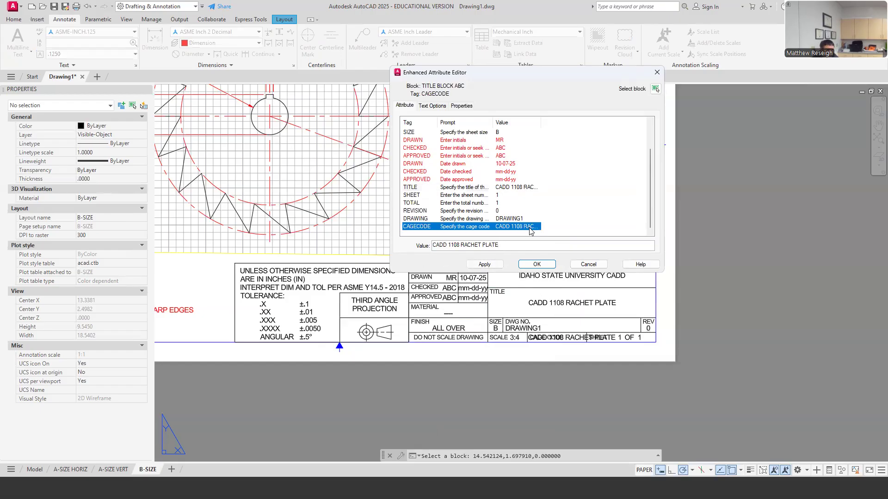
pyautogui.press('Tab')
pyautogui.press('BackSpace')
pyautogui.write('--')
pyautogui.click(484, 266)
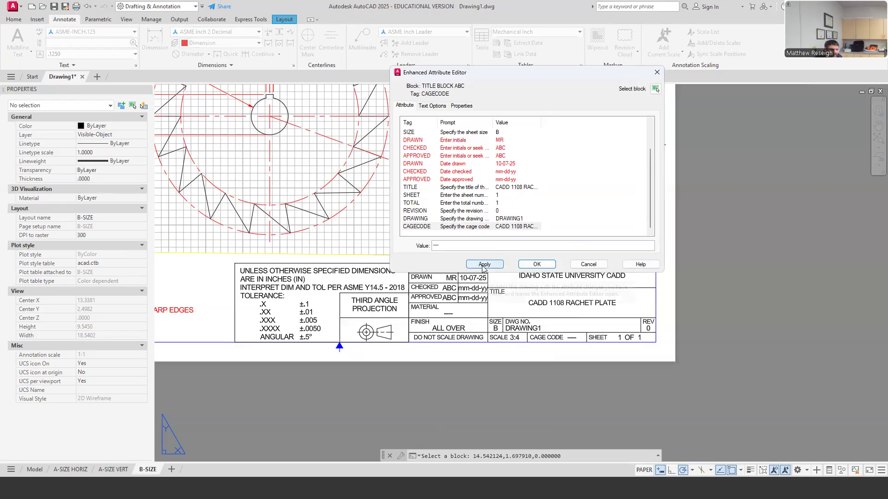
pyautogui.click(537, 264)
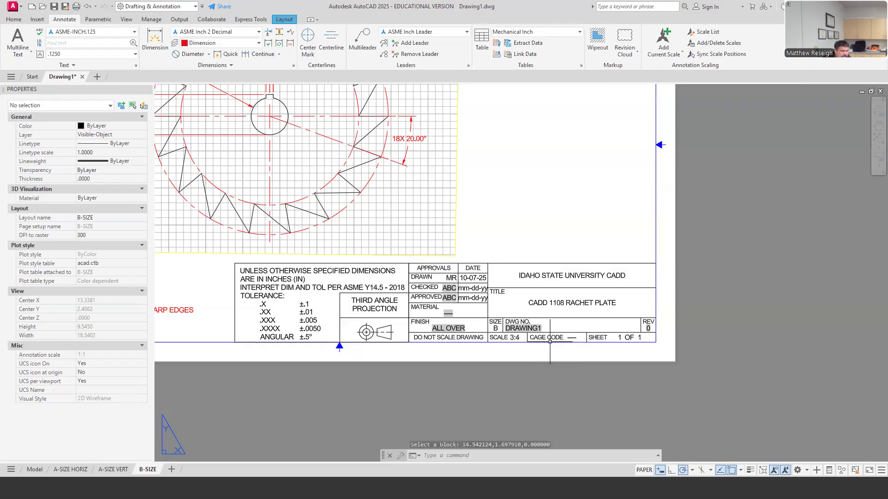
pyautogui.scroll(-3, 529, 385)
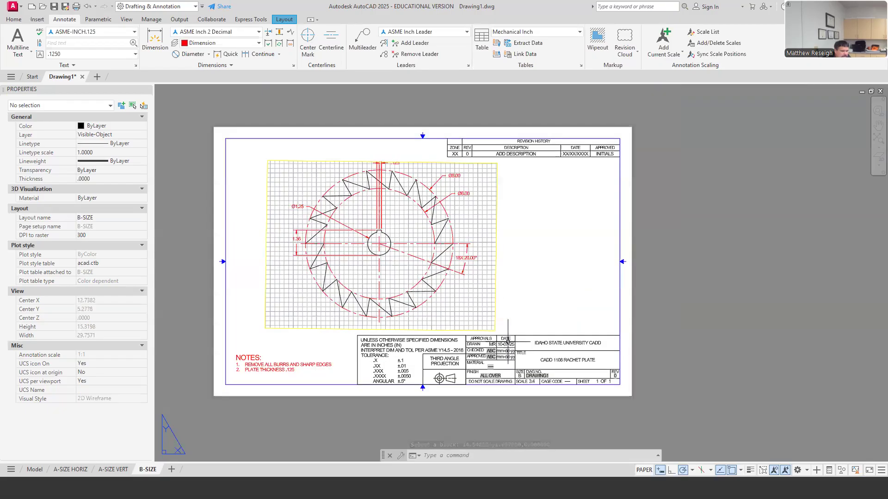
pyautogui.moveTo(507, 342)
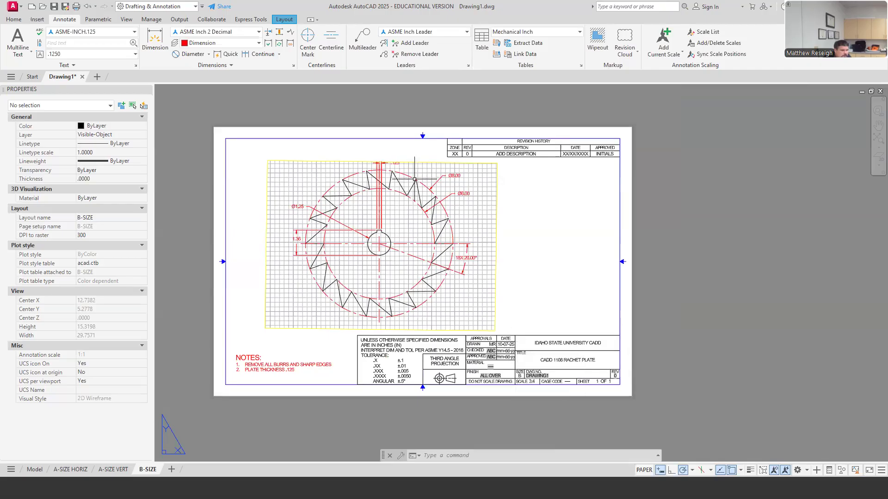
pyautogui.moveTo(399, 371)
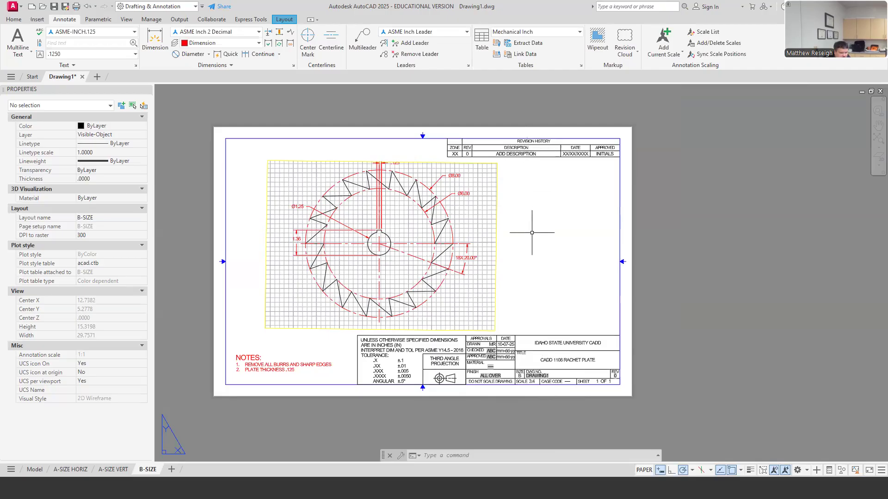
pyautogui.doubleClick(537, 151)
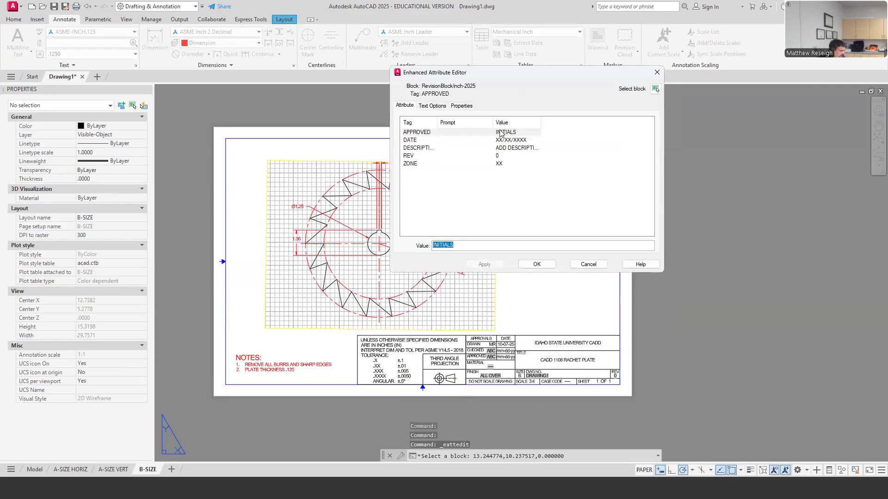
pyautogui.press('Escape')
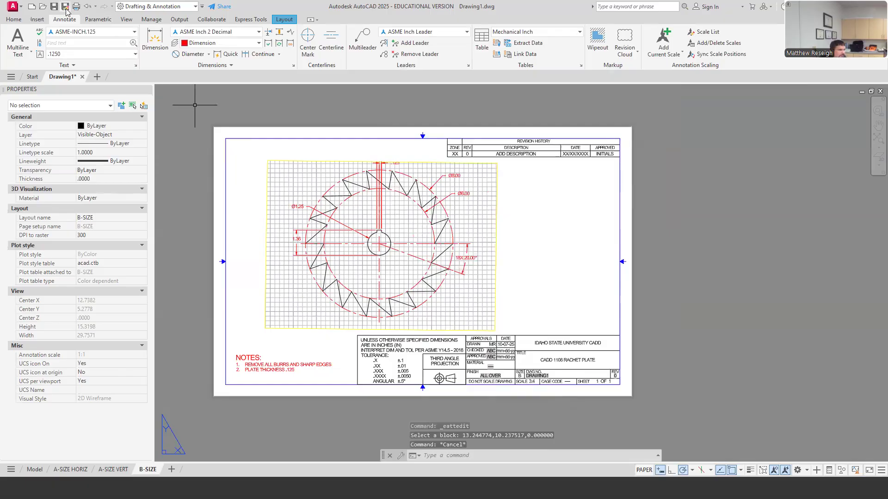
# - Start saving the drawing as a new file in the CADD 1108 Rachet Plate folder under 01.1-CADD1108, 7-Week 7
pyautogui.click(65, 6)
pyautogui.click(317, 235)
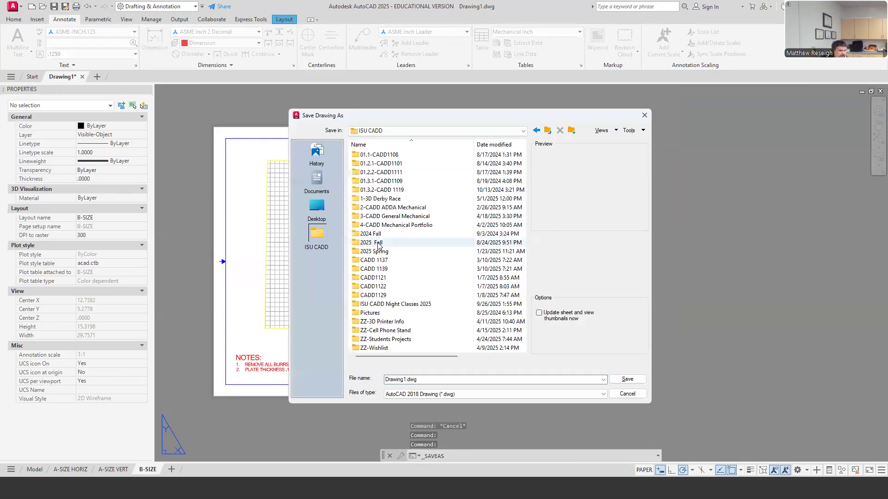
pyautogui.doubleClick(382, 154)
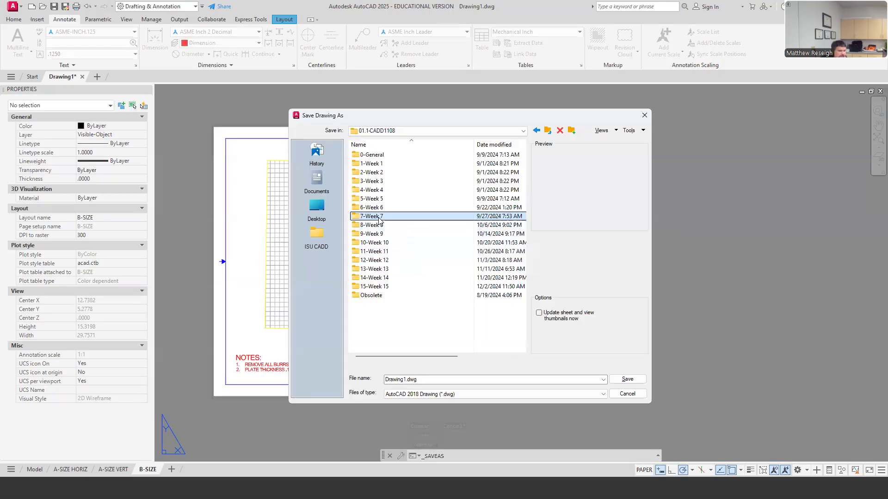
pyautogui.doubleClick(377, 217)
pyautogui.doubleClick(398, 190)
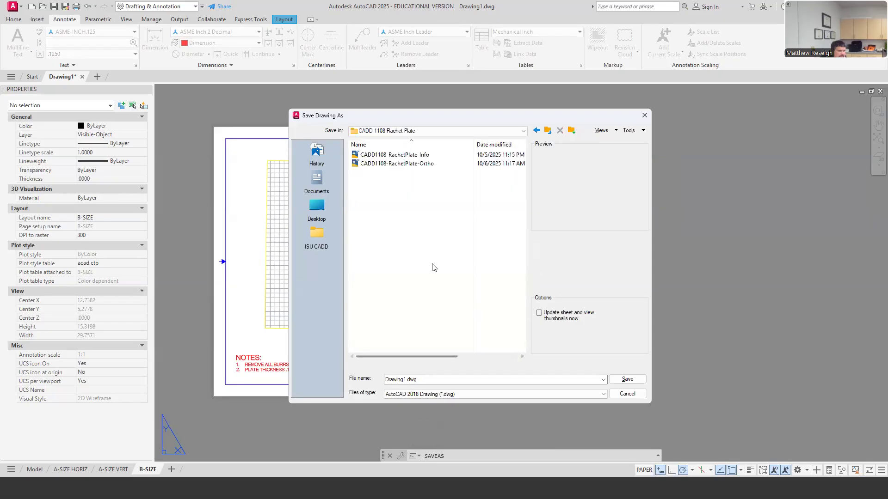
# - Base the file name on the existing Ortho drawing and save the drawing as CADD1108-RachetPlate-Ortho-InClass
pyautogui.click(396, 164)
pyautogui.click(456, 381)
pyautogui.doubleClick(456, 379)
pyautogui.click(456, 379)
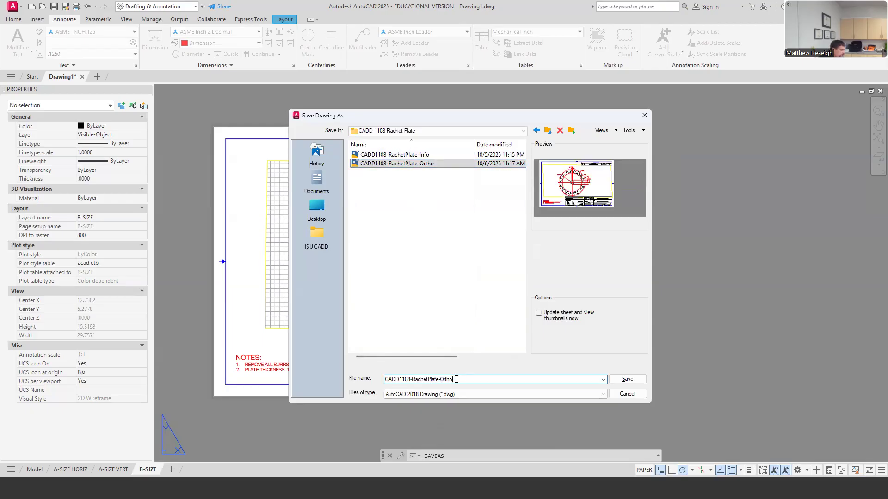
pyautogui.press('BackSpace')
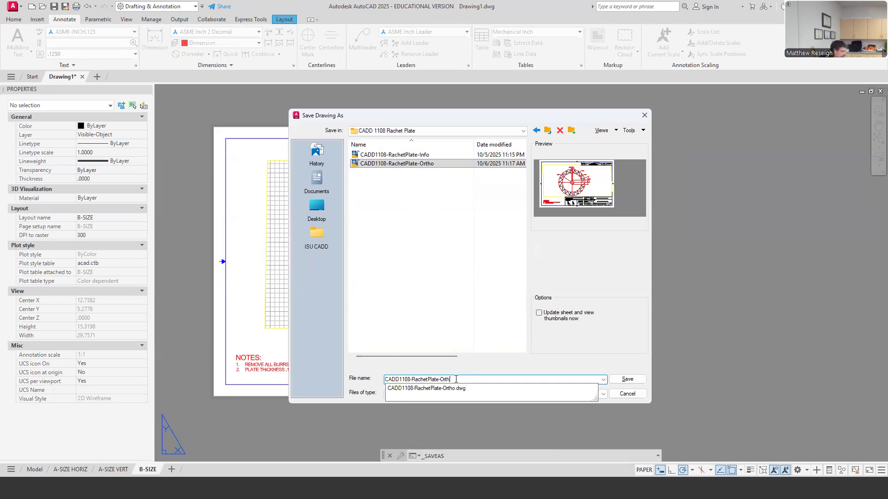
pyautogui.write('o-InClass')
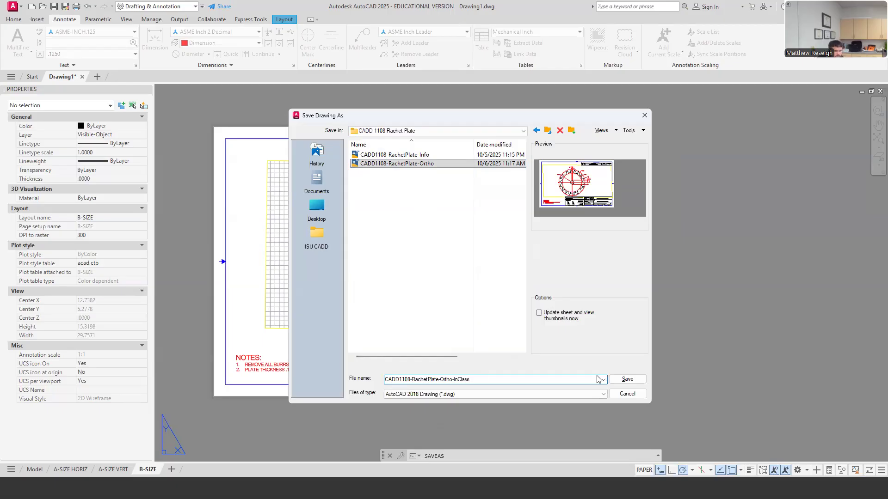
pyautogui.click(627, 379)
# - Examine how the drawing number fits beside the REV field in the title block
pyautogui.scroll(2, 613, 376)
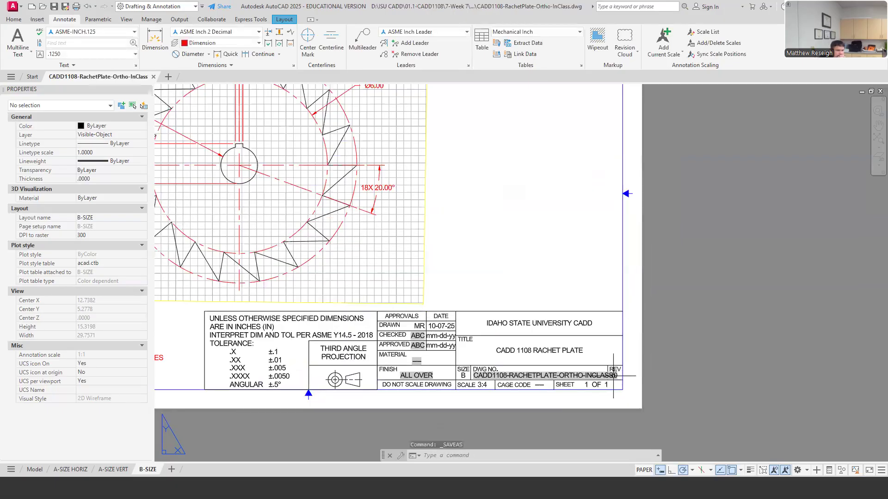
pyautogui.click(591, 359)
pyautogui.press('Escape')
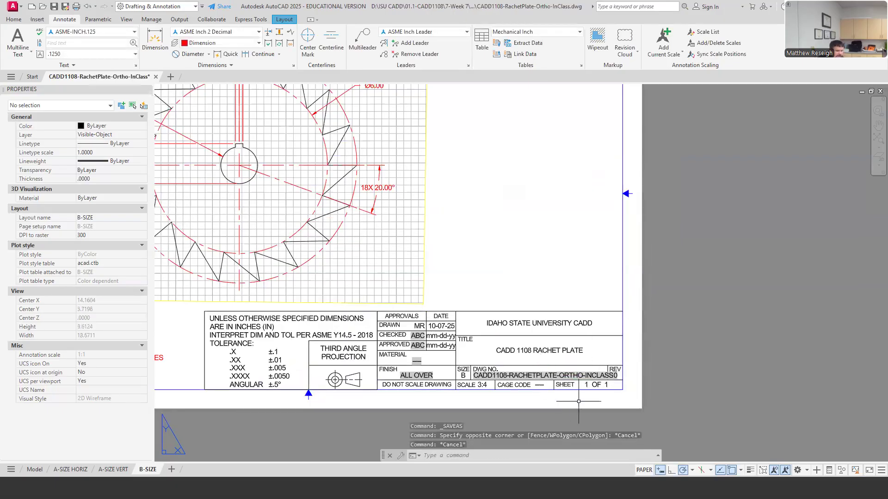
pyautogui.scroll(2, 616, 373)
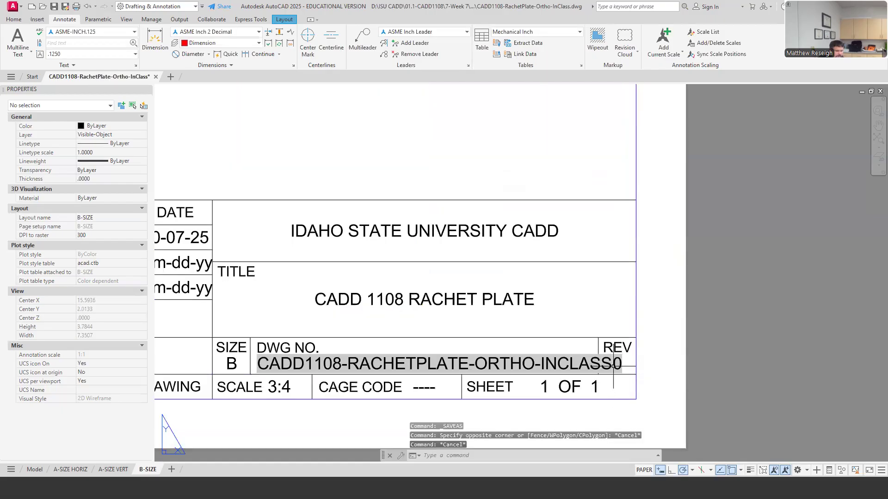
pyautogui.scroll(-2, 589, 364)
pyautogui.scroll(-5, 589, 364)
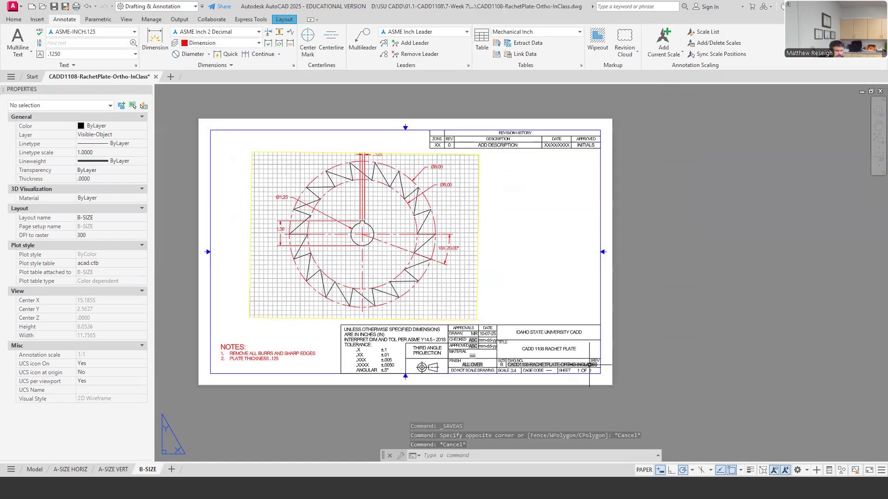
pyautogui.scroll(4, 583, 358)
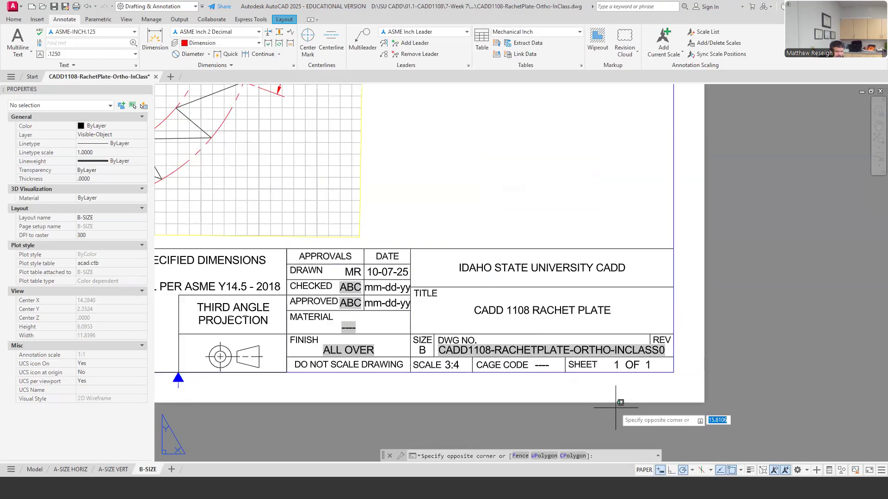
pyautogui.scroll(-5, 629, 368)
pyautogui.scroll(5, 630, 368)
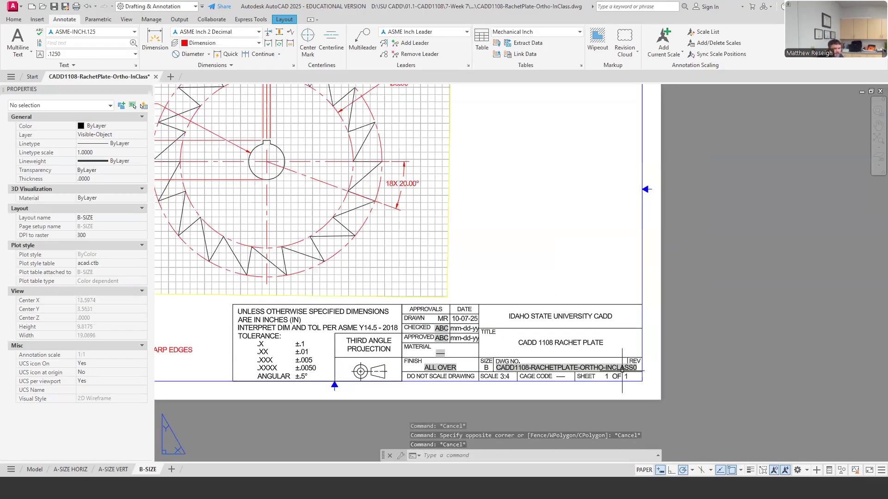
pyautogui.scroll(-3, 525, 272)
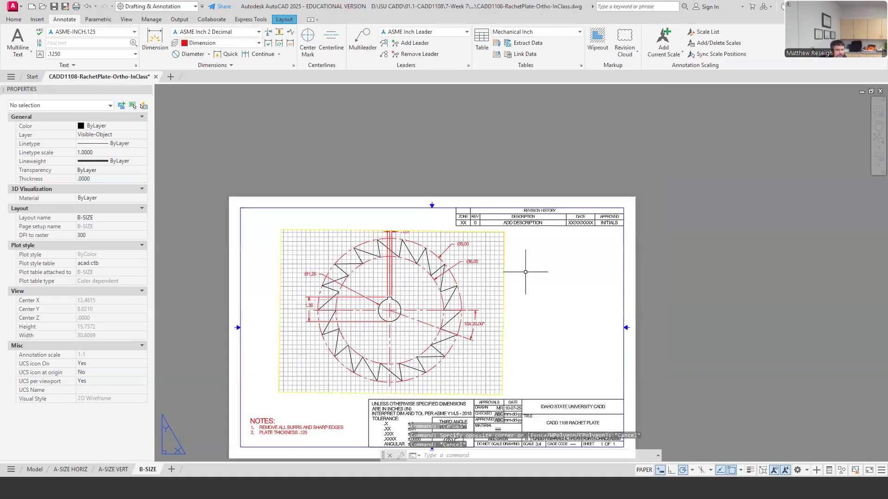
# - Fill in the revision history block's APPROVED attribute with the approver's initials and its DATE with 10/07/2025
pyautogui.doubleClick(538, 220)
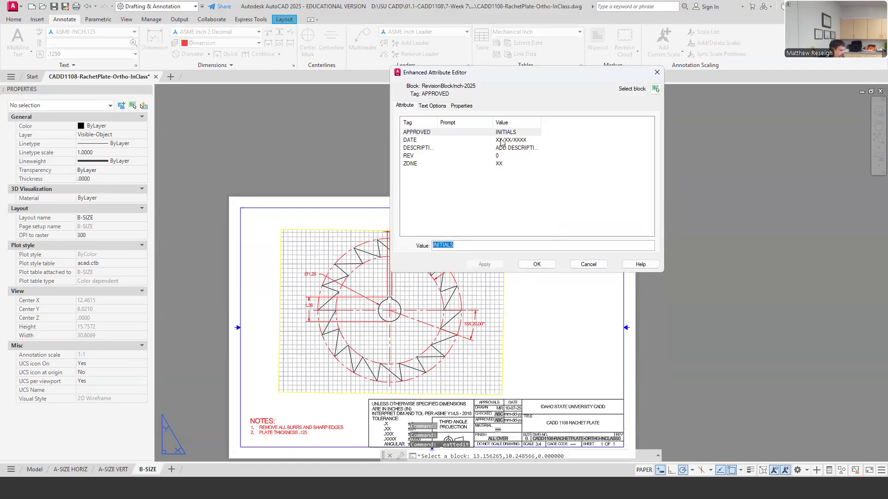
pyautogui.write('mR')
pyautogui.press('Return')
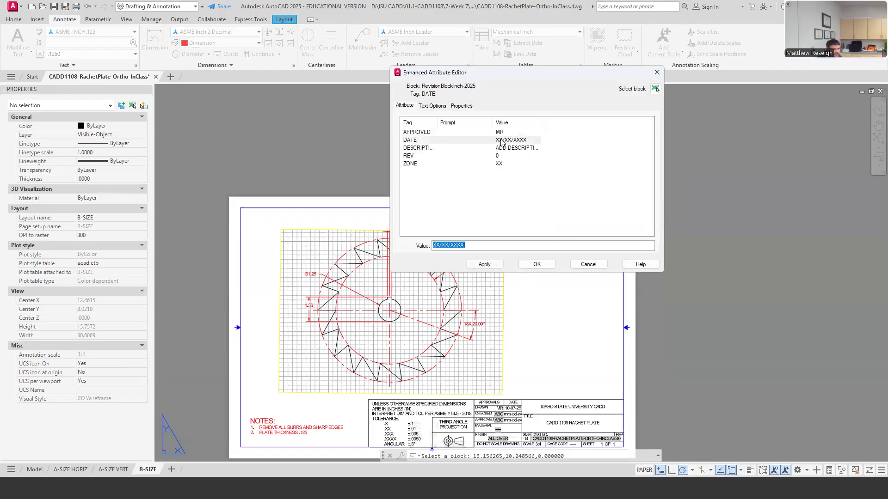
pyautogui.write('10/07/2025')
pyautogui.press('Return')
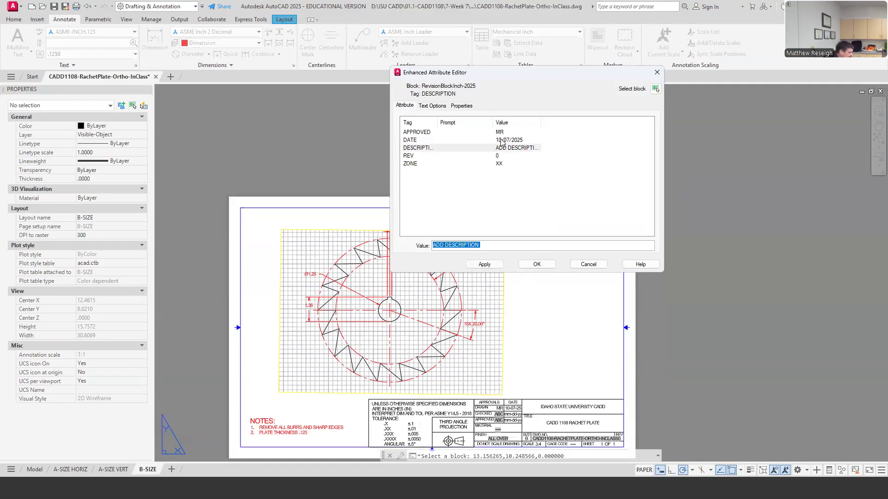
# - Set the revision block's DESCRIPTION to SENT TO PRODUCTION and its ZONE to NA, and accept the changes
pyautogui.write('SENT TO PRODUCTION')
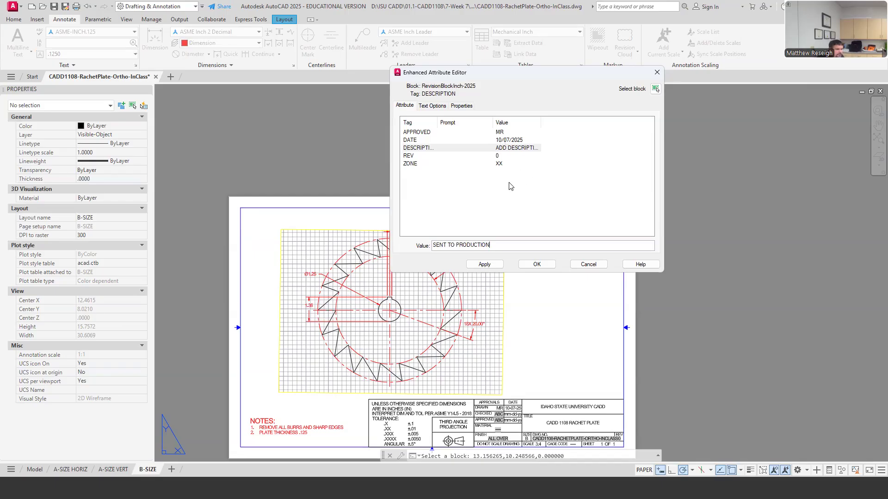
pyautogui.press('Return')
pyautogui.press('Return')
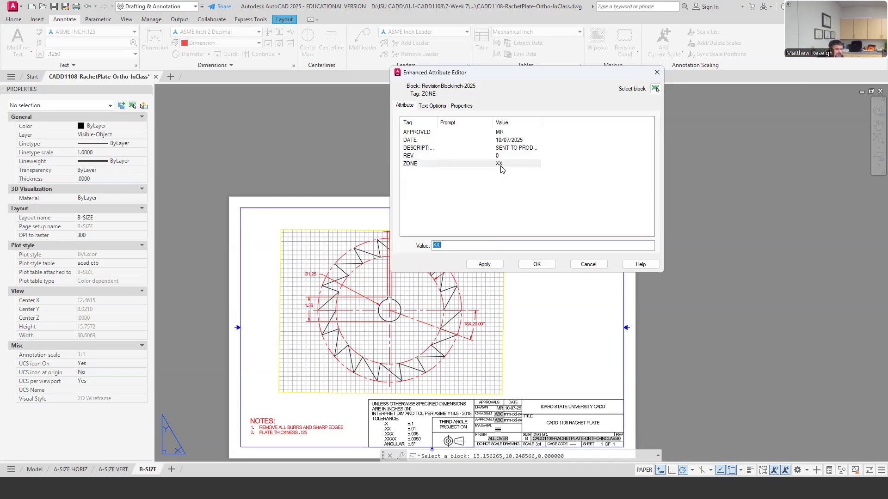
pyautogui.write('NA')
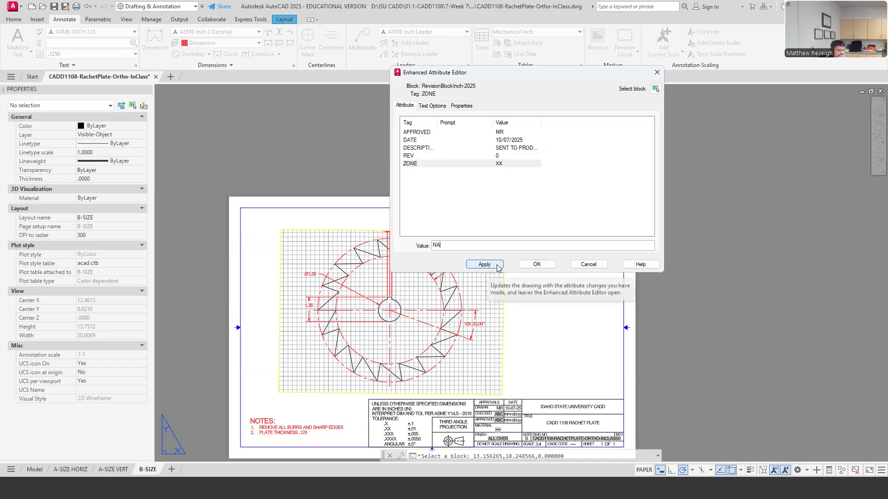
pyautogui.click(536, 264)
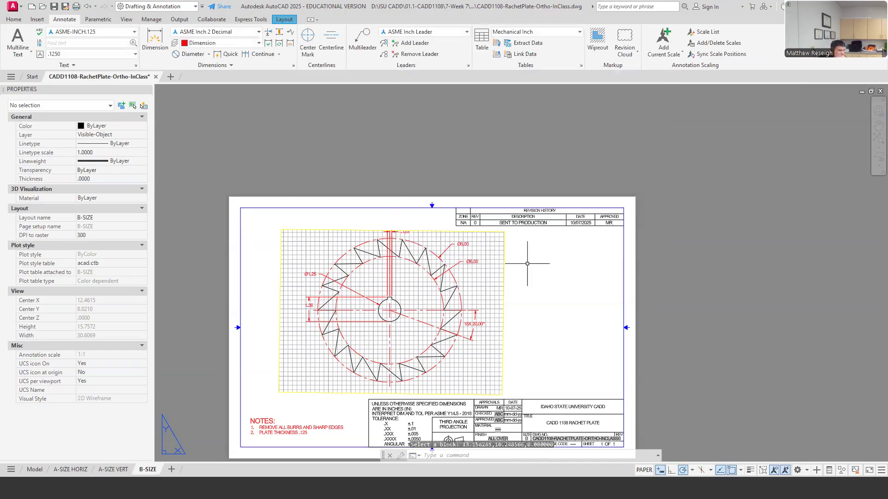
# - Stretch the viewport's upper edge upward to a height of about 7.29 so the .25 and .125 keyway dimensions fit inside
pyautogui.scroll(2, 373, 241)
pyautogui.scroll(2, 373, 241)
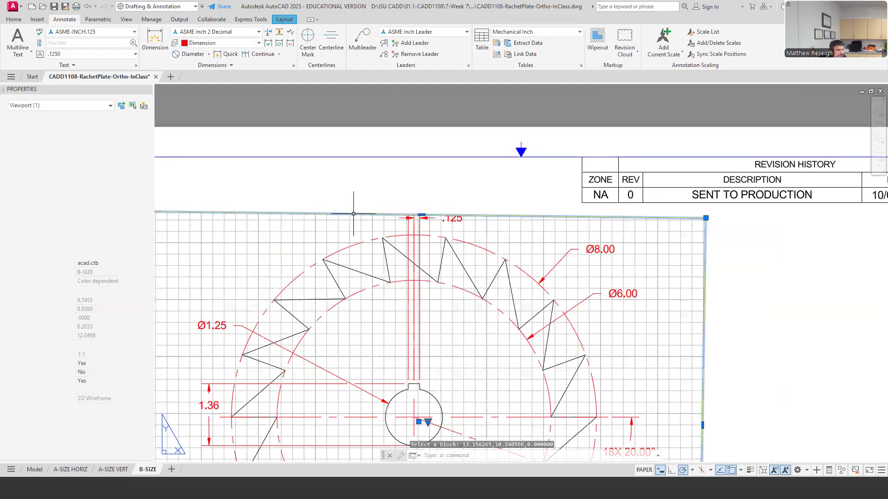
pyautogui.click(421, 191)
pyautogui.click(422, 192)
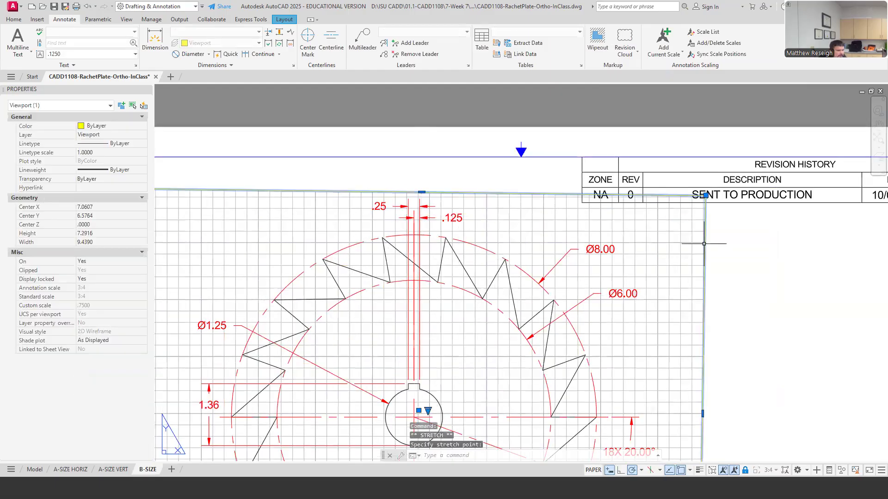
# - Move the viewport straight down about 0.38 so it clears the revision history block
pyautogui.scroll(-2, 609, 234)
pyautogui.scroll(2, 821, 222)
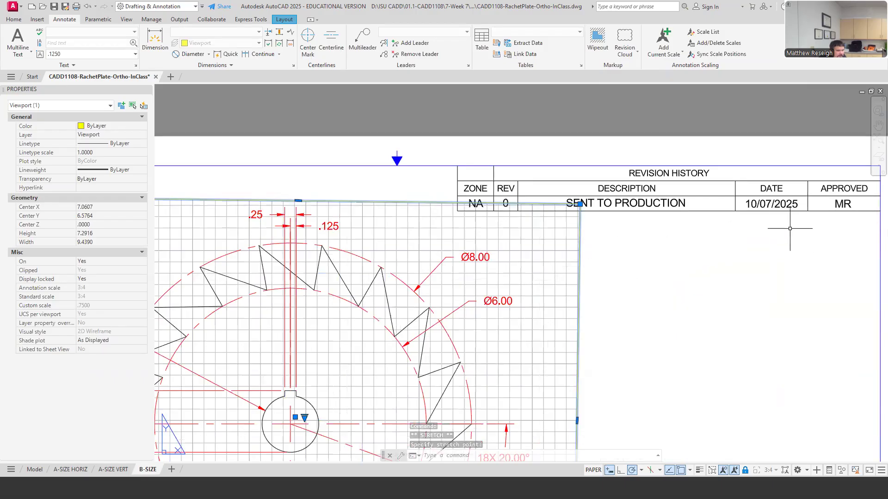
pyautogui.scroll(-2, 657, 261)
pyautogui.scroll(-4, 615, 250)
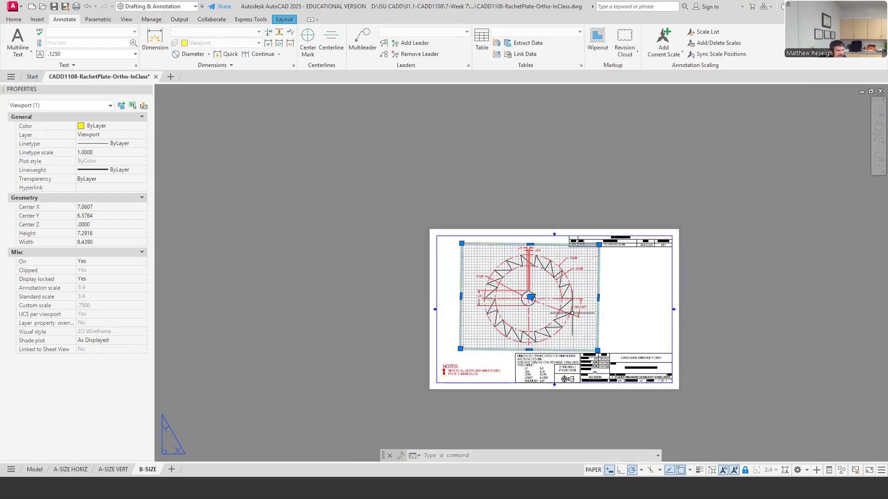
pyautogui.scroll(2, 532, 263)
pyautogui.click(501, 253)
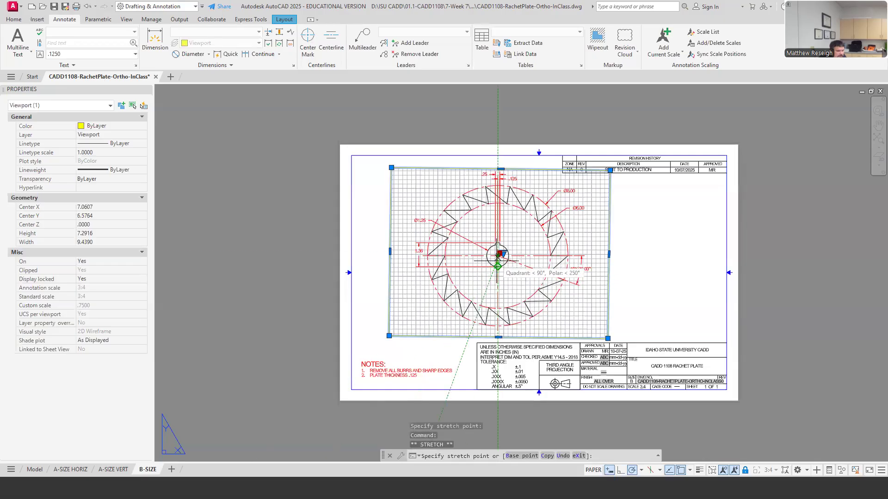
pyautogui.scroll(2, 495, 262)
pyautogui.scroll(4, 495, 262)
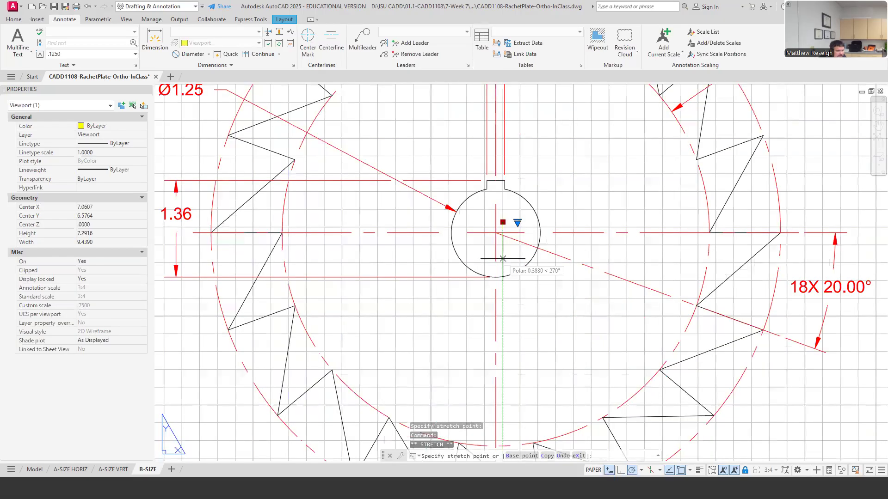
pyautogui.click(503, 259)
# - Raise the viewport's lower edge just above the tolerance block, reducing its height to about 7.15, and deselect it
pyautogui.scroll(-6, 535, 347)
pyautogui.scroll(2, 504, 388)
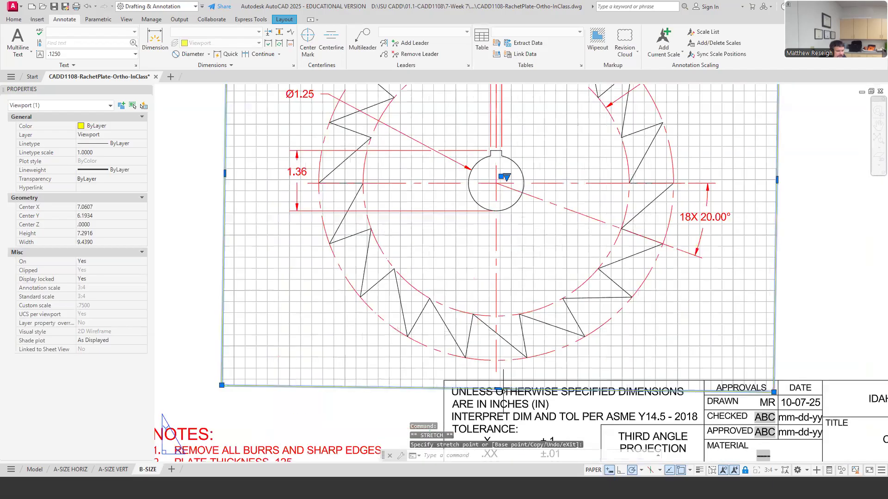
pyautogui.click(498, 379)
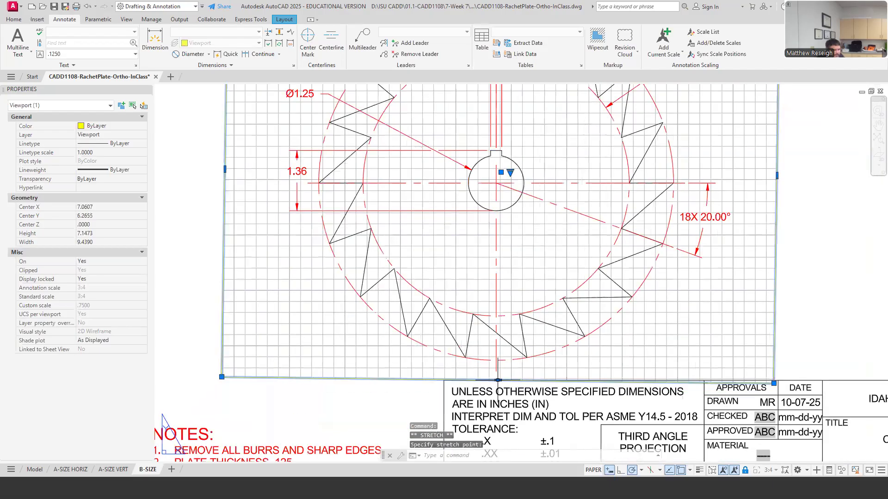
pyautogui.click(774, 382)
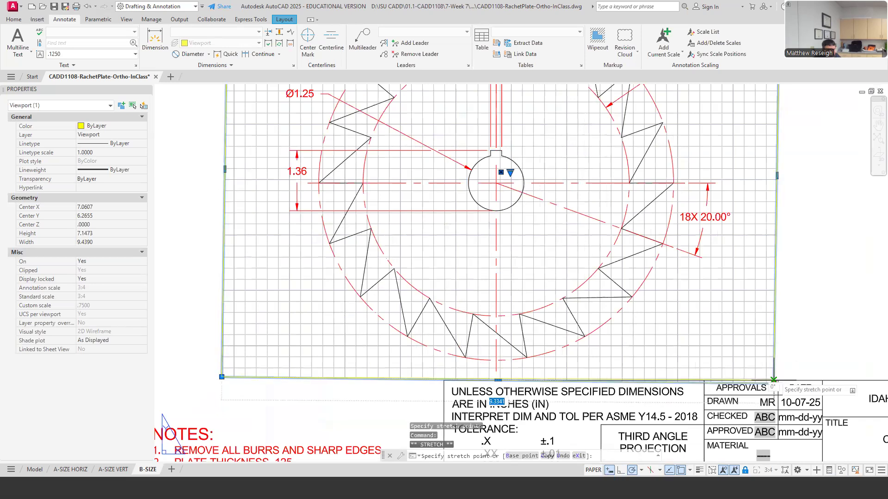
pyautogui.press('Escape')
pyautogui.scroll(-2, 735, 385)
pyautogui.scroll(2, 678, 241)
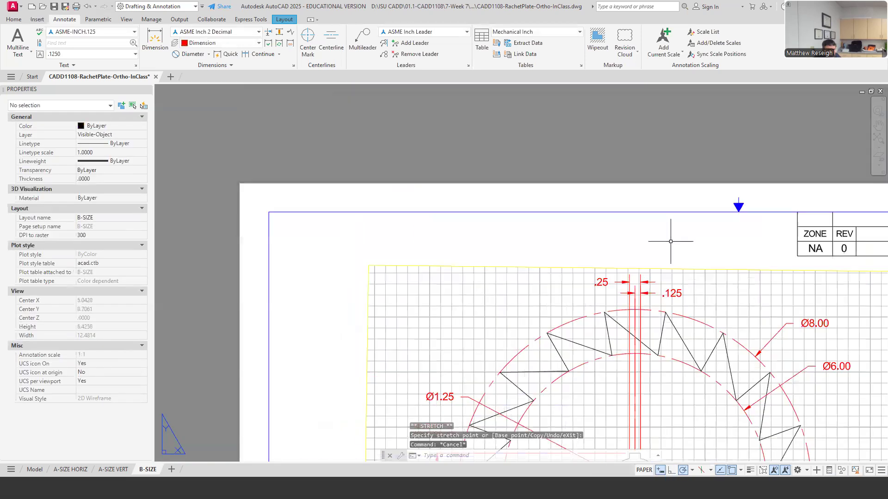
# - Raise the viewport's upper edge slightly above the .25 keyway dimension, to a height of about 7.16, and deselect it
pyautogui.click(612, 123)
pyautogui.click(590, 122)
pyautogui.press('Escape')
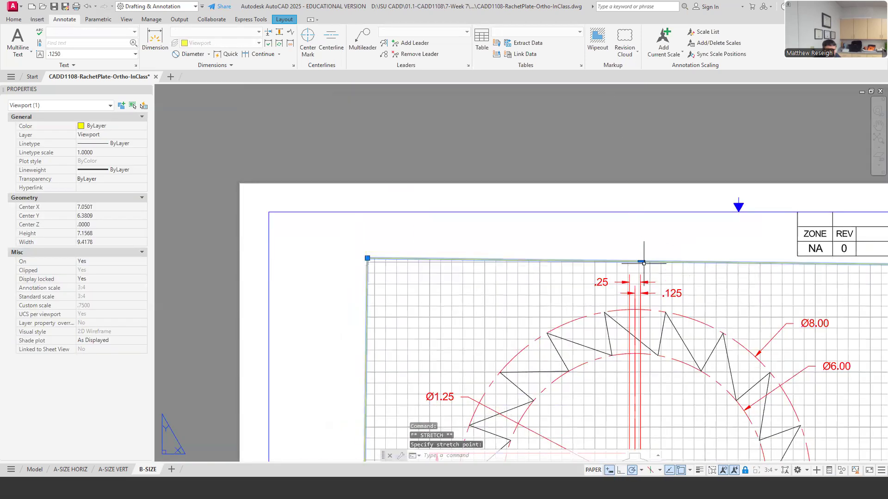
# - Start a plot of the B-SIZE layout with DWG To PDF.pc3 and preview the full sheet
pyautogui.scroll(-3, 671, 277)
pyautogui.scroll(2, 695, 291)
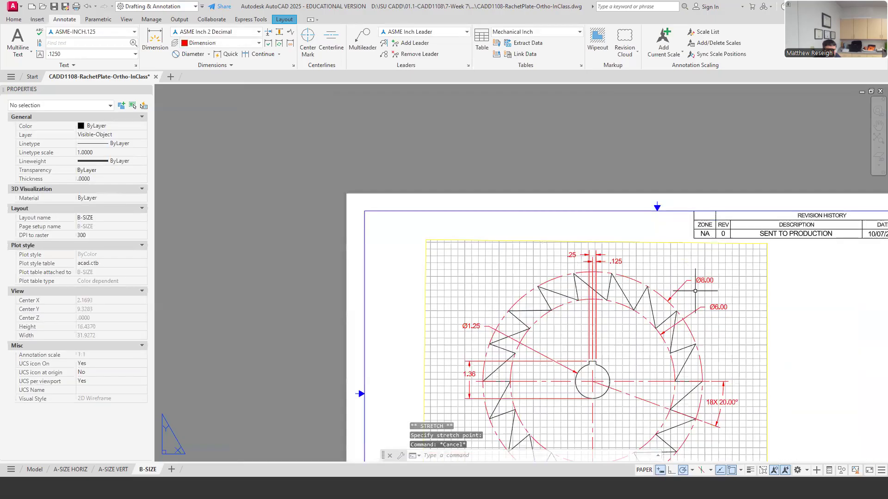
pyautogui.scroll(1, 695, 291)
pyautogui.scroll(-3, 689, 323)
pyautogui.scroll(2, 679, 367)
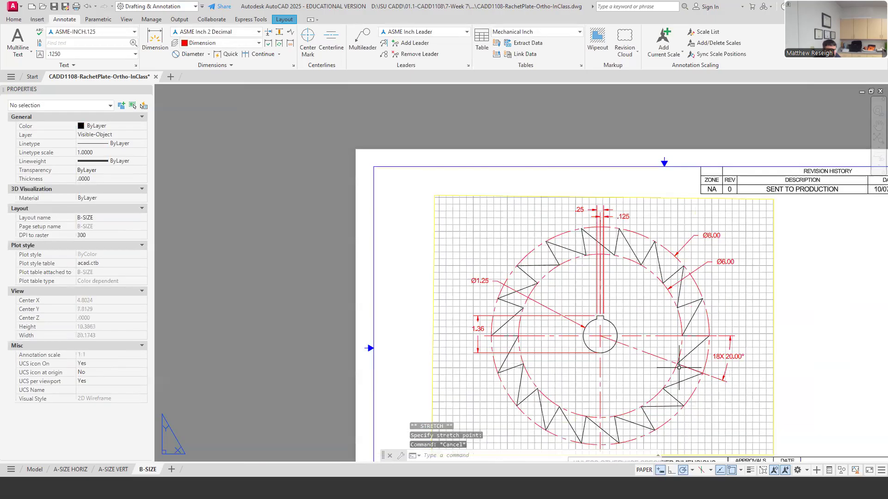
pyautogui.scroll(-3, 678, 367)
pyautogui.scroll(2, 688, 390)
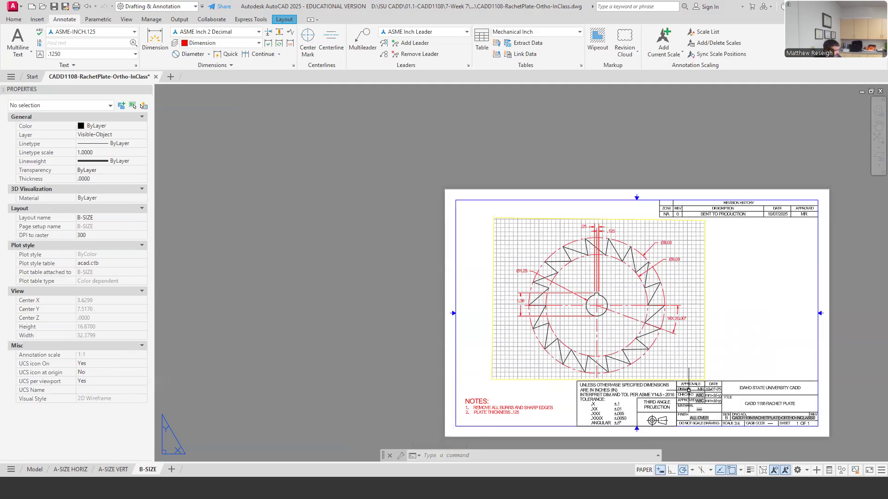
pyautogui.hotkey('ctrl', 'p')
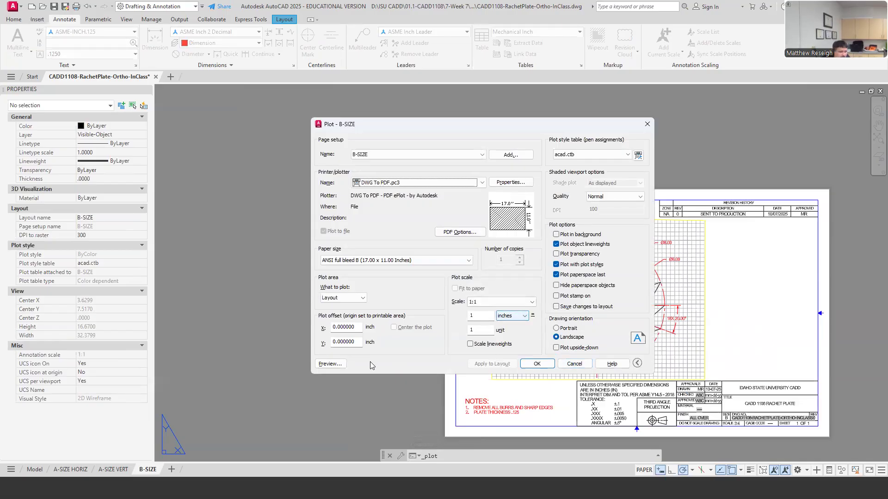
pyautogui.click(329, 365)
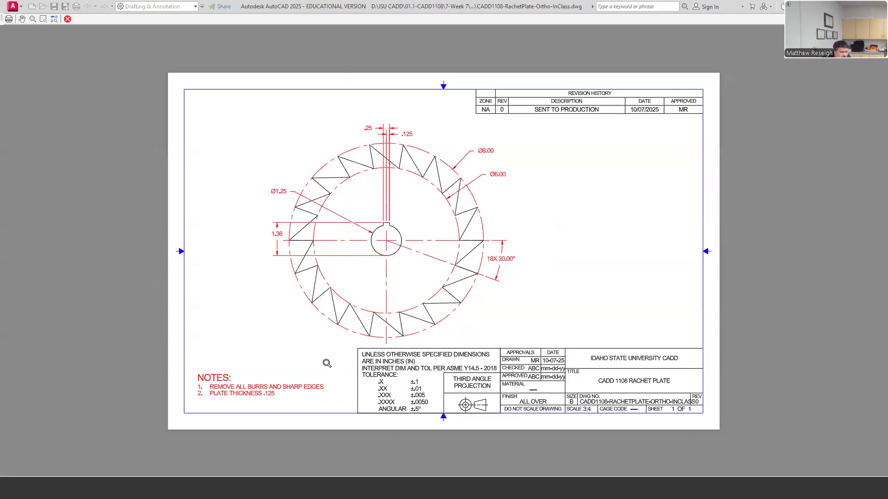
# - Examine the ratchet wheel's lineweights, dimensions, notes and title block in the plot preview and close the preview
pyautogui.click(54, 19)
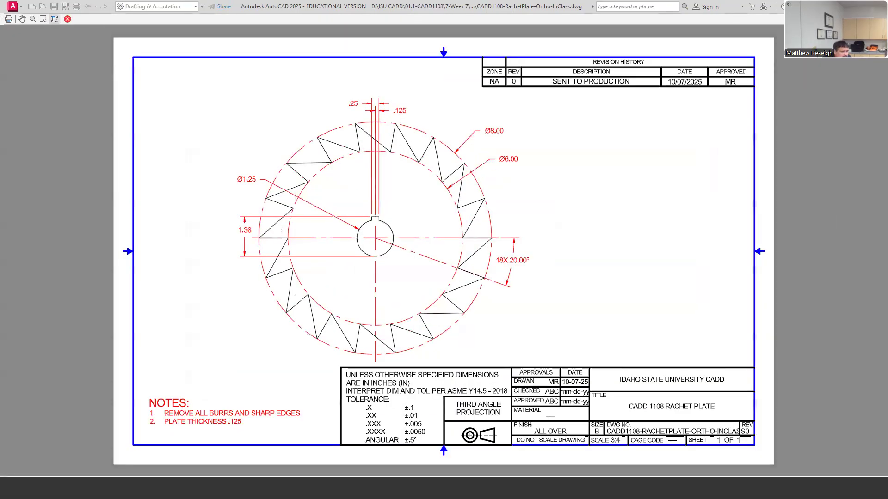
pyautogui.scroll(2, 435, 308)
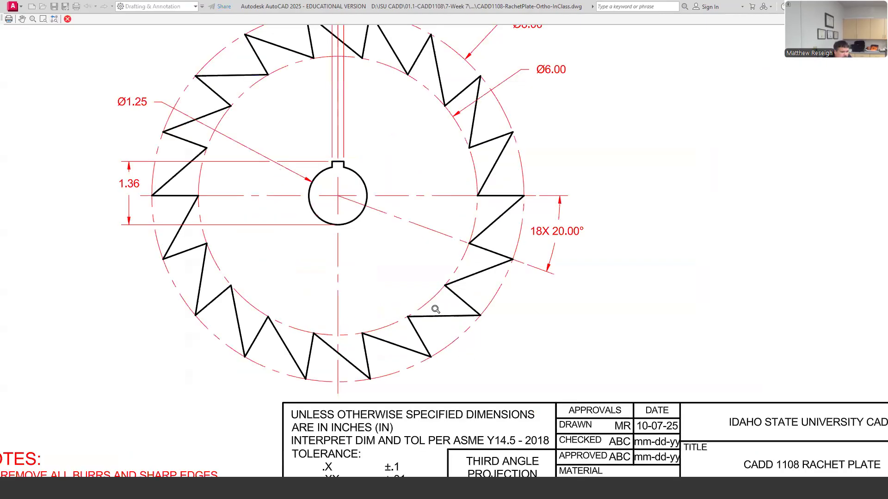
pyautogui.scroll(2, 436, 309)
pyautogui.scroll(-4, 435, 308)
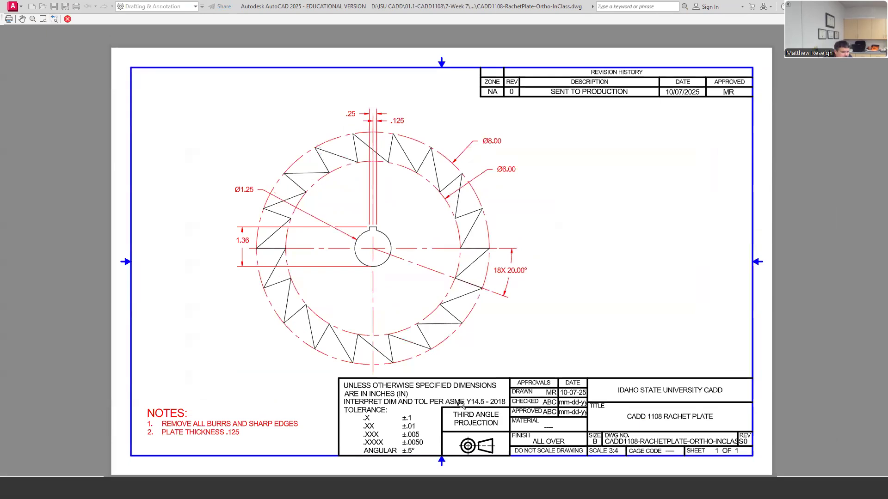
pyautogui.click(54, 19)
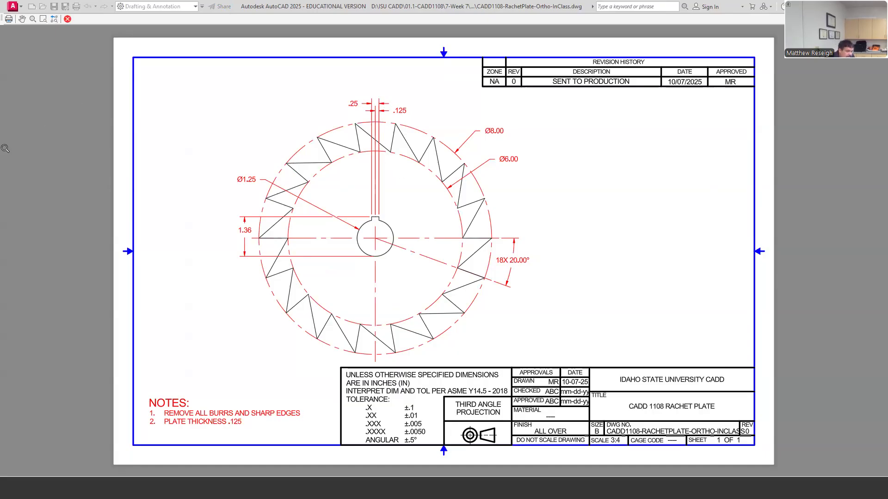
pyautogui.scroll(2, 369, 218)
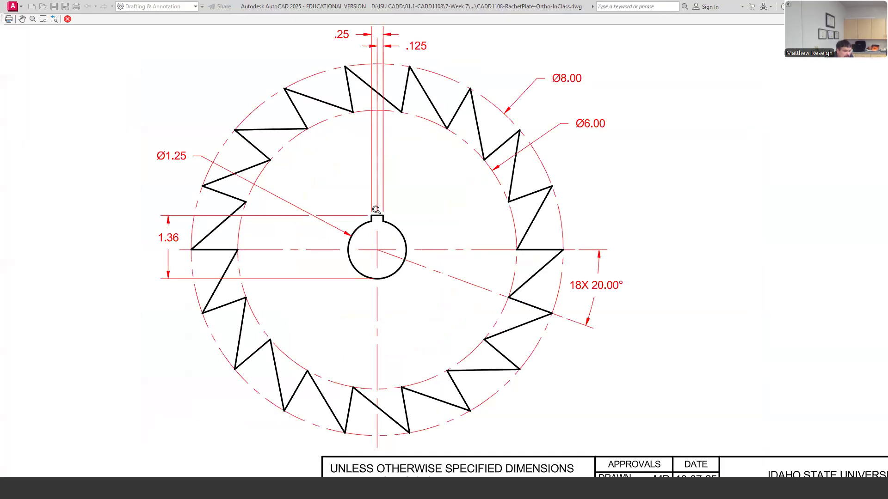
pyautogui.scroll(-2, 387, 219)
pyautogui.scroll(2, 390, 220)
pyautogui.scroll(-2, 390, 219)
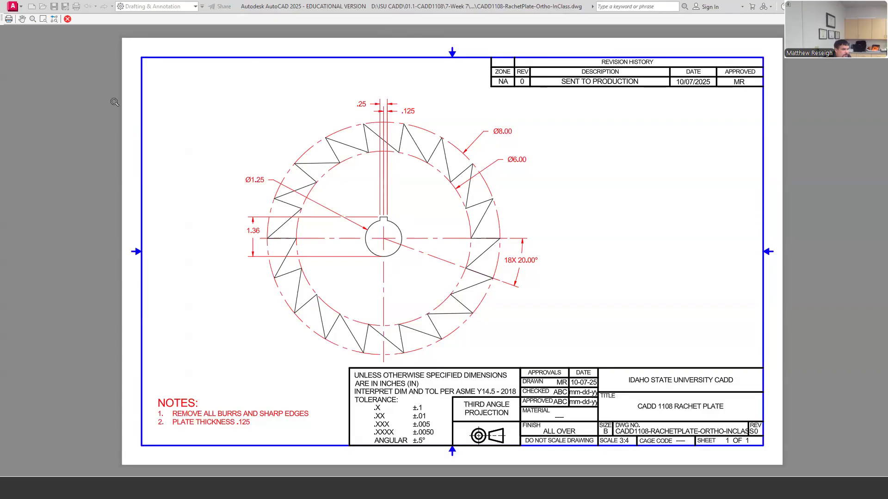
pyautogui.click(55, 19)
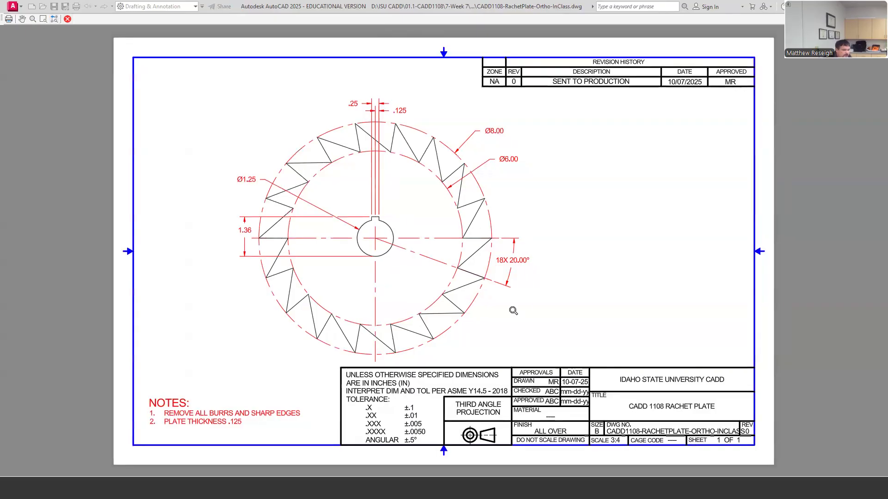
pyautogui.click(67, 19)
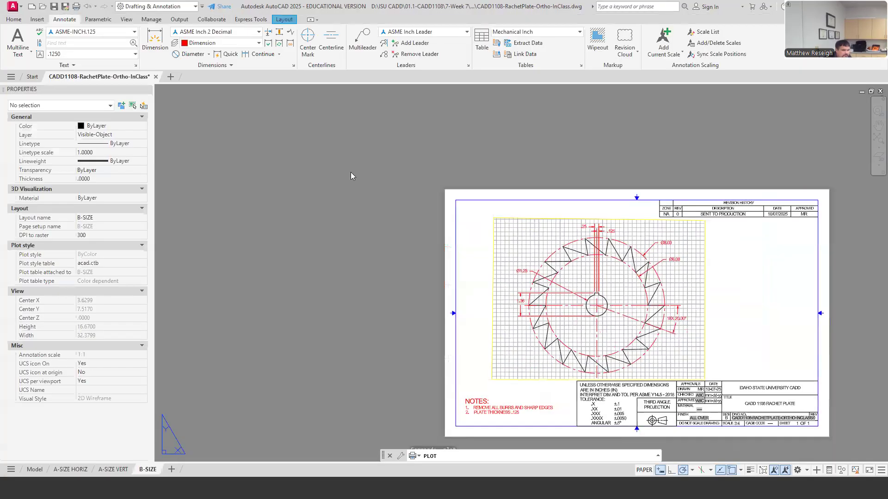
# - Plot the layout to PDF and browse to the 7-Week 7 folder under ISU CADD, 01.1-CADD1108 as destination
pyautogui.click(538, 364)
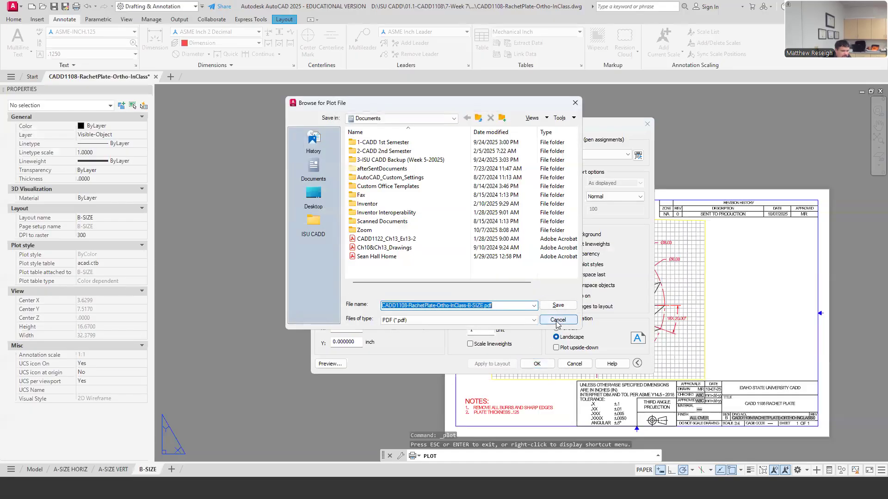
pyautogui.click(557, 320)
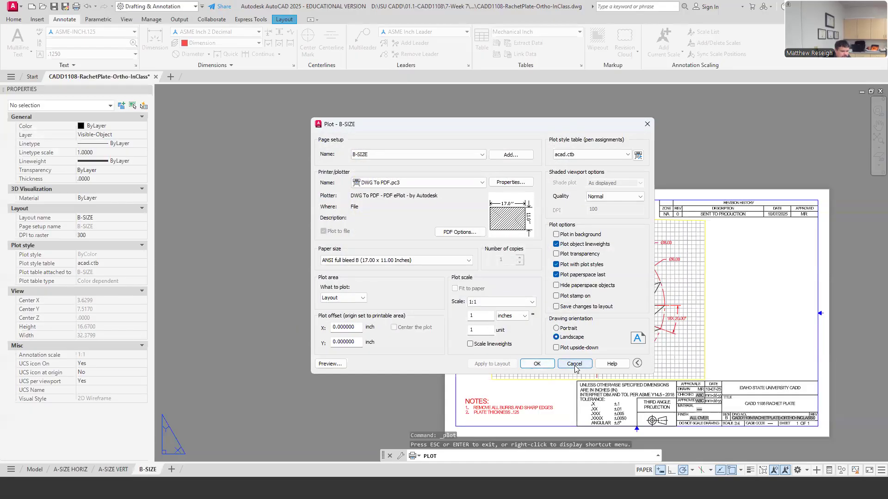
pyautogui.click(536, 364)
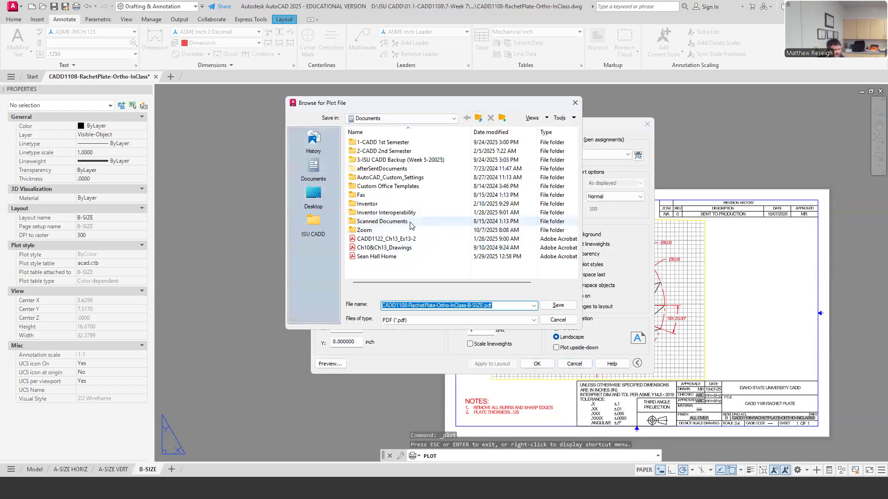
pyautogui.click(313, 220)
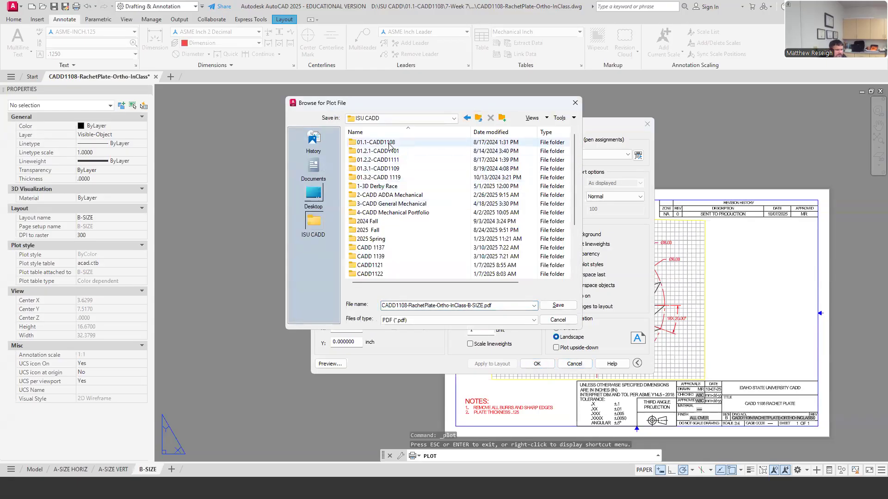
pyautogui.doubleClick(379, 143)
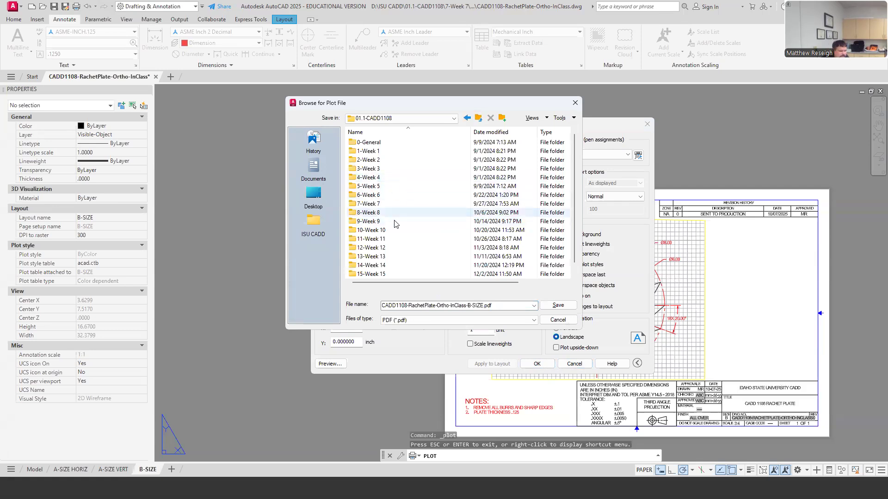
pyautogui.doubleClick(383, 205)
# - Name the PDF CADD1108-RachetPlate-Ortho-InClass, save it in the CADD 1108 Rachet Plate folder and dismiss the completion notice
pyautogui.moveTo(472, 306); pyautogui.dragTo(500, 307)
pyautogui.press('BackSpace')
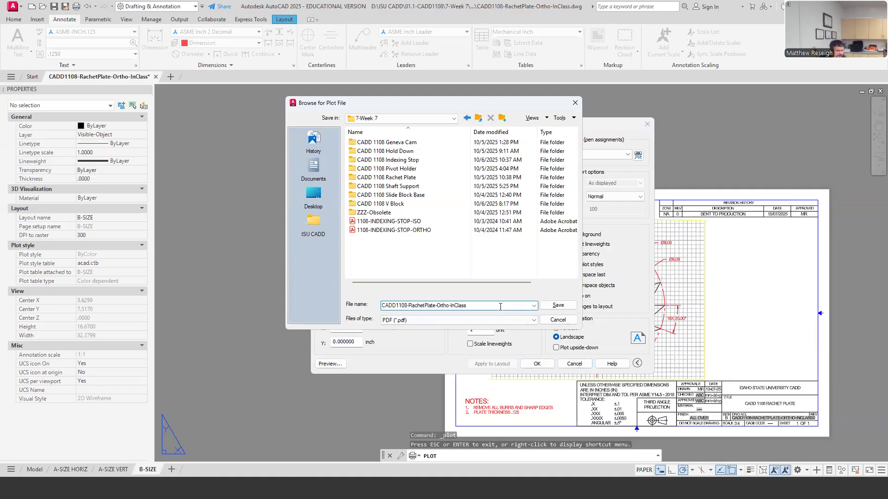
pyautogui.doubleClick(391, 177)
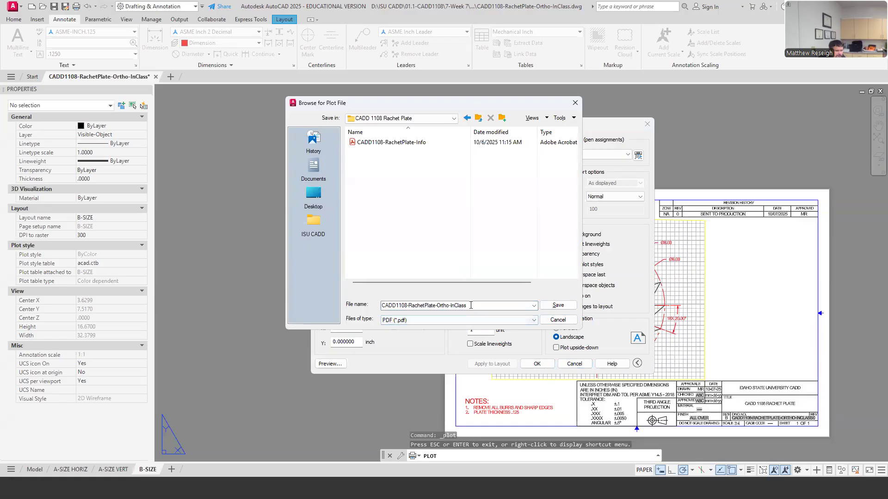
pyautogui.click(555, 305)
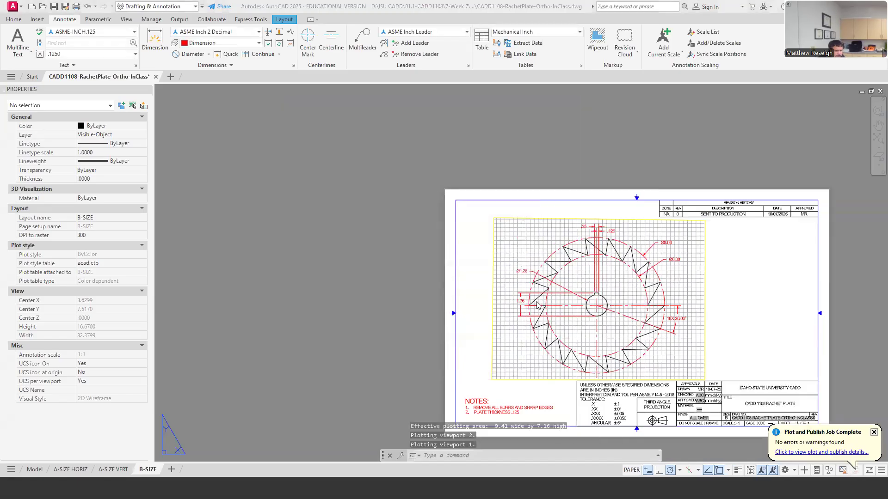
pyautogui.click(874, 434)
# - On the A-SIZE VERT layout, stretch the viewport's upper edge upward to a height of about 5.09
pyautogui.scroll(-4, 540, 319)
pyautogui.scroll(4, 610, 362)
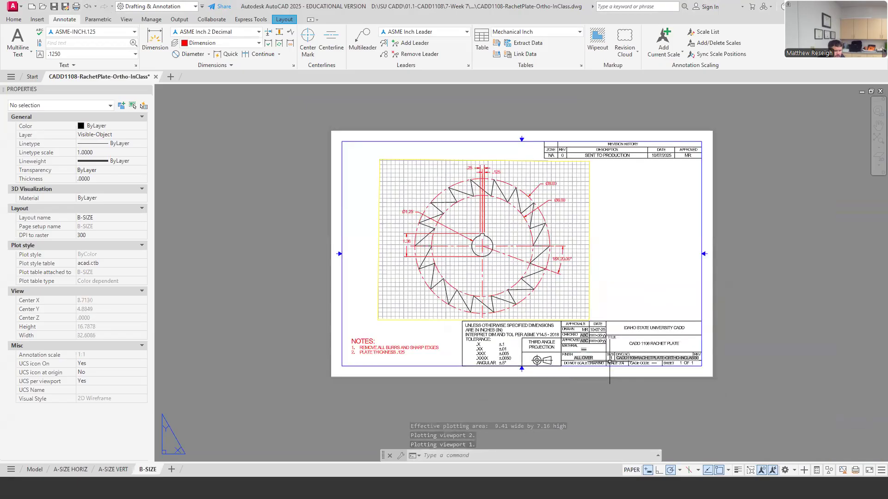
pyautogui.click(113, 470)
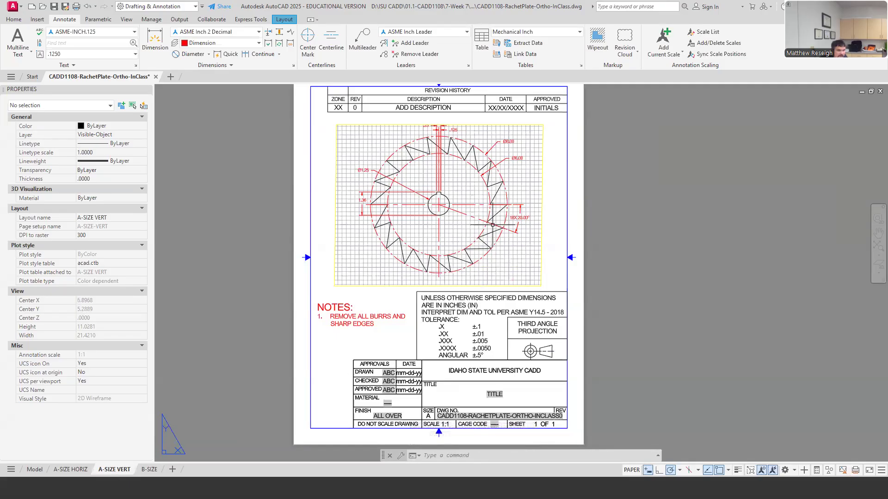
pyautogui.click(488, 125)
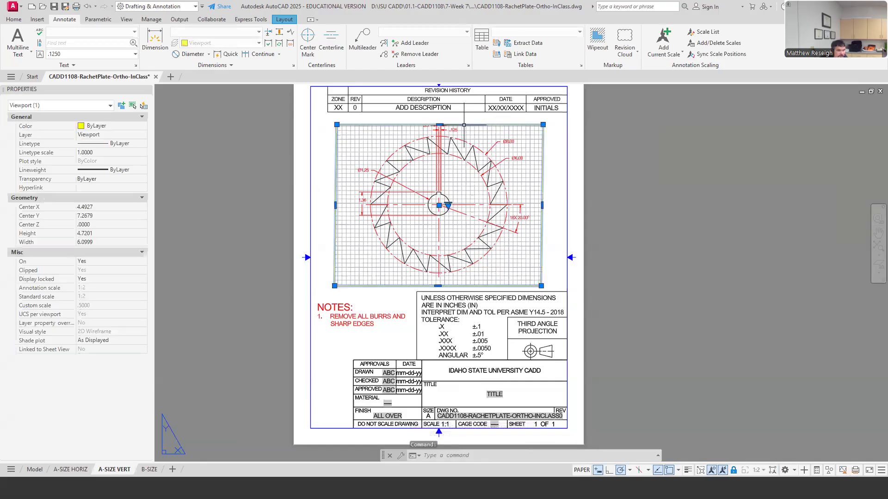
pyautogui.click(438, 125)
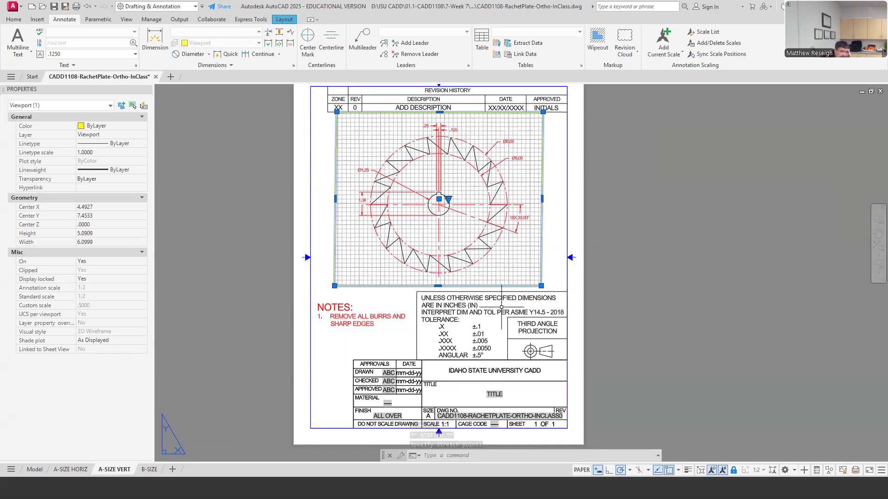
# - Unlock the A-SIZE VERT viewport and reapply its 1:2 scale by switching it to 3:4 and back to 1:2
pyautogui.click(734, 470)
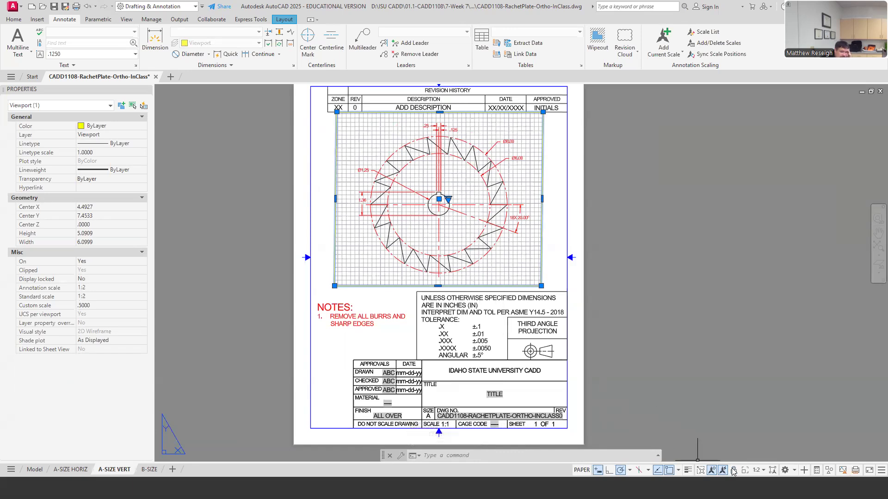
pyautogui.click(763, 475)
pyautogui.scroll(1, 755, 210)
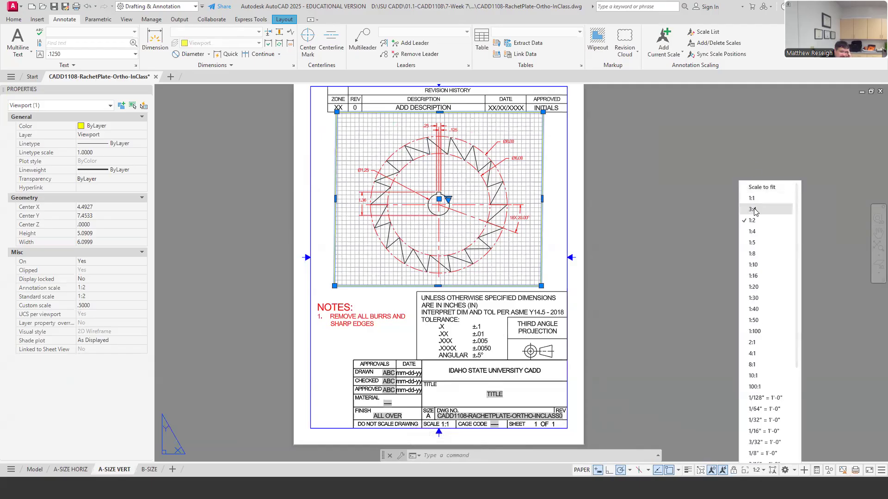
pyautogui.click(755, 212)
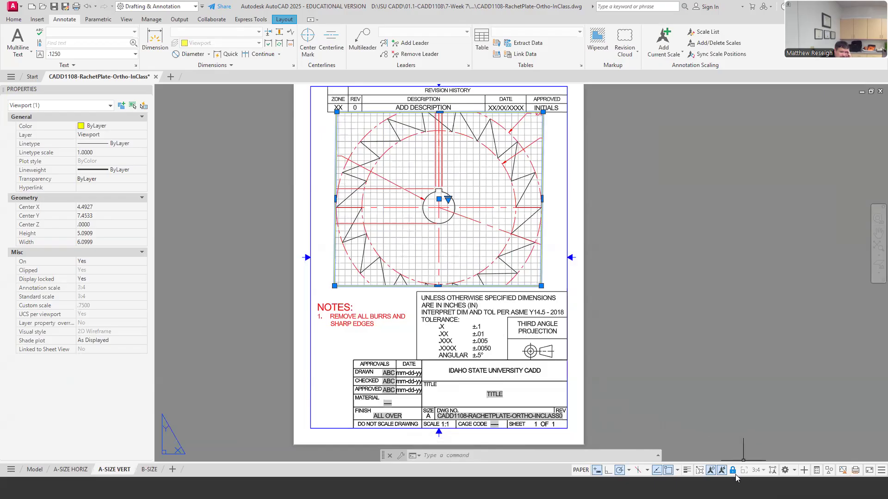
pyautogui.click(761, 473)
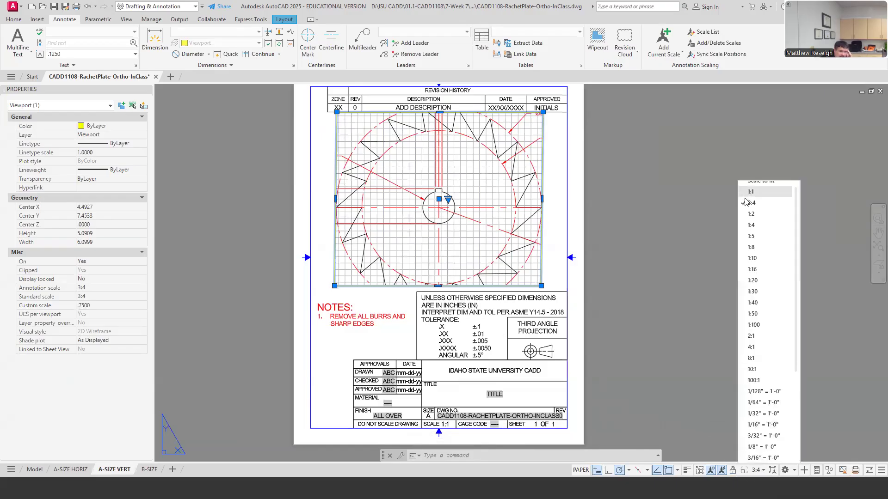
pyautogui.click(751, 214)
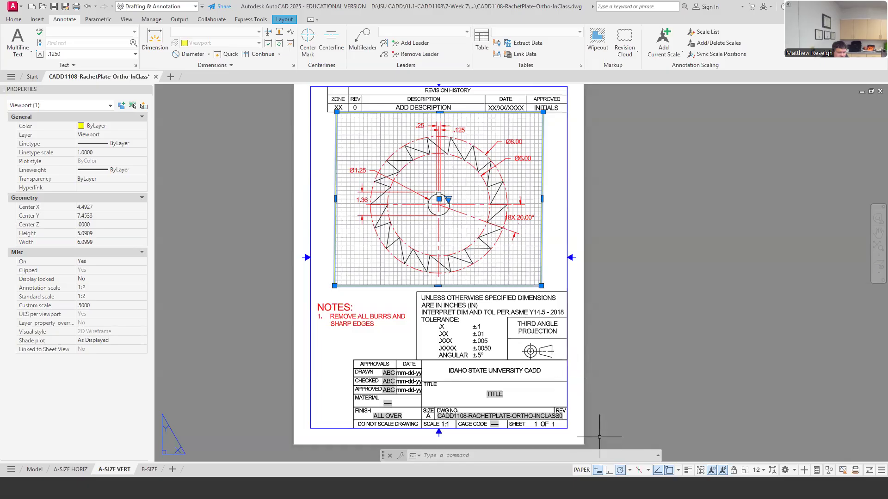
# - Maximize the viewport and shift the text of the 18X 20.00° angular dimension slightly outward from the wheel
pyautogui.click(701, 471)
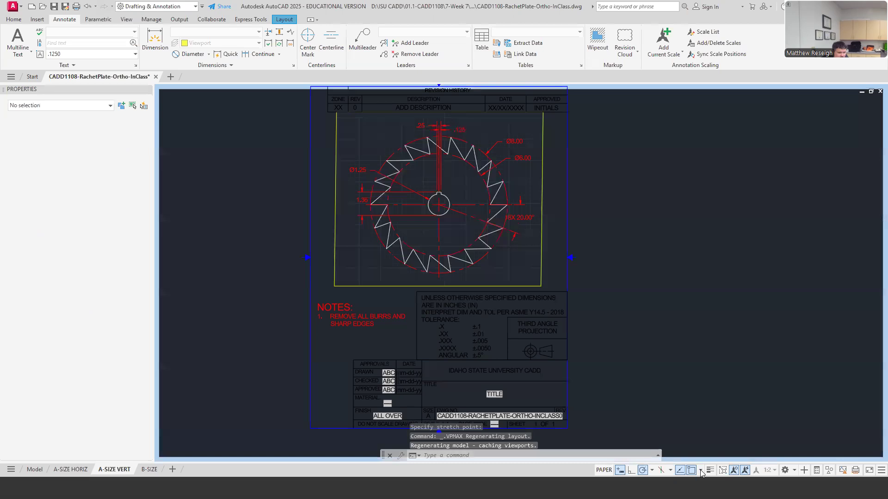
pyautogui.scroll(2, 523, 228)
pyautogui.click(511, 199)
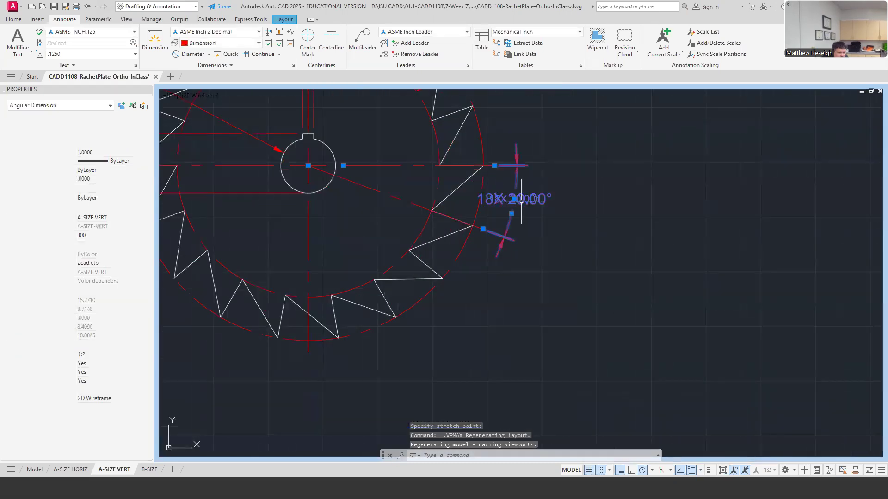
pyautogui.click(513, 199)
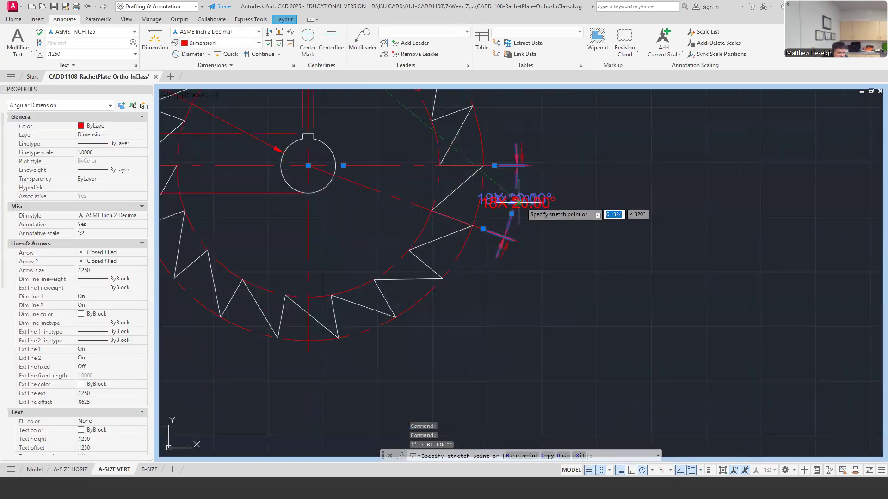
pyautogui.click(519, 202)
pyautogui.scroll(-4, 545, 237)
pyautogui.click(556, 259)
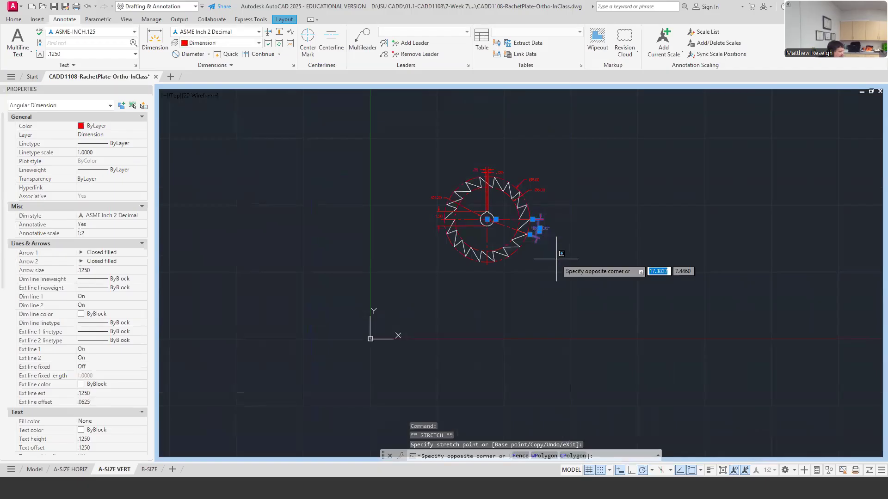
# - Clear the angular dimension selection, return from the maximized viewport to the A-SIZE VERT sheet and activate the viewport there
pyautogui.press('Escape')
pyautogui.press('Escape')
pyautogui.press('Escape')
pyautogui.scroll(4, 493, 184)
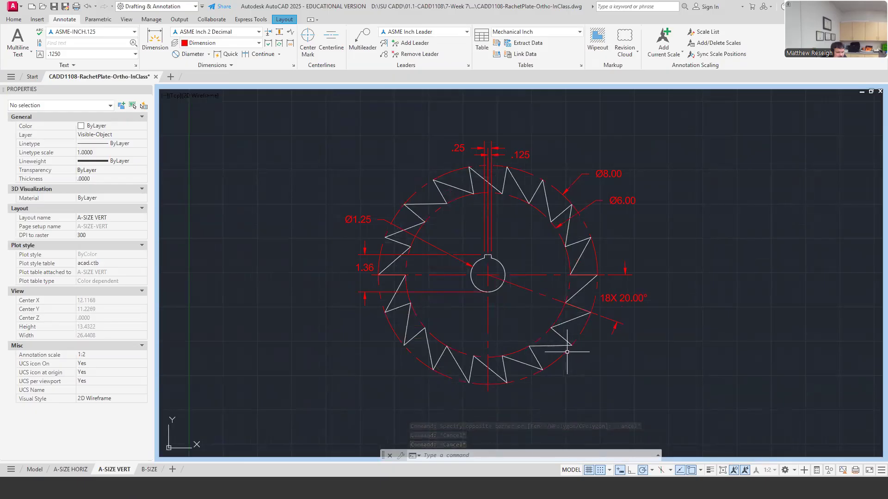
pyautogui.click(723, 470)
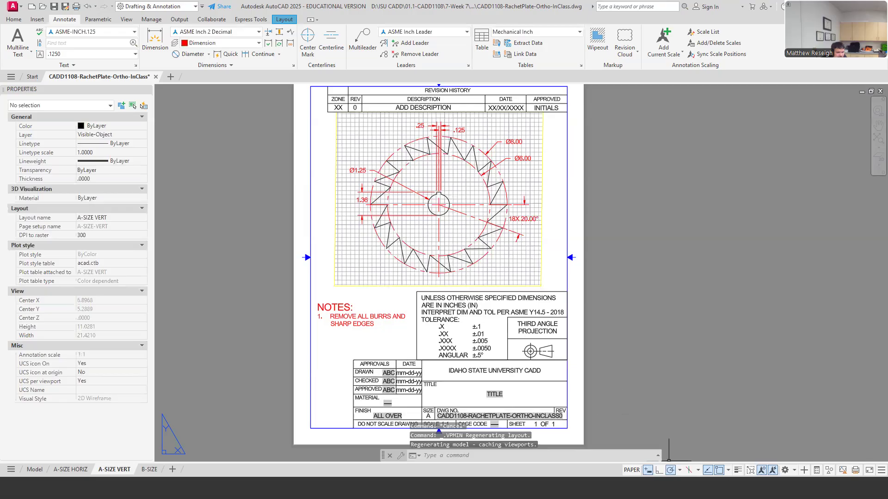
pyautogui.doubleClick(508, 260)
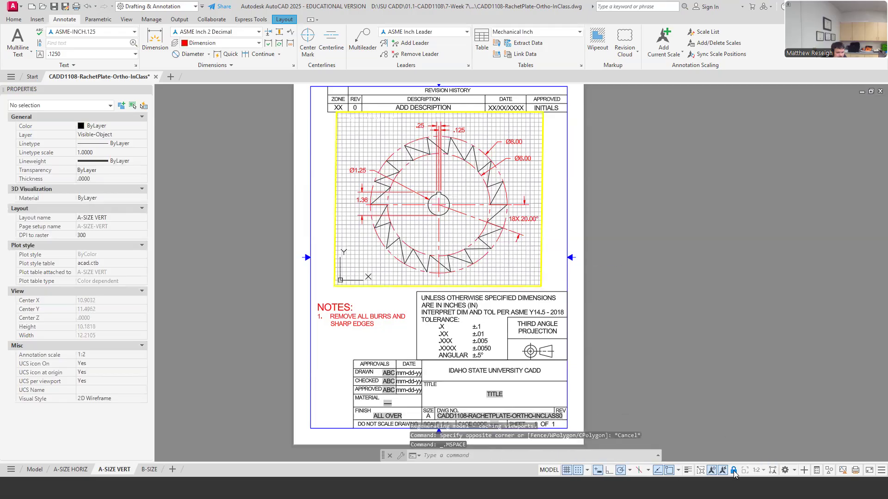
# - On the A-SIZE HORIZ layout, stretch the viewport's upper edge upward to a height of about 4.88
pyautogui.click(70, 470)
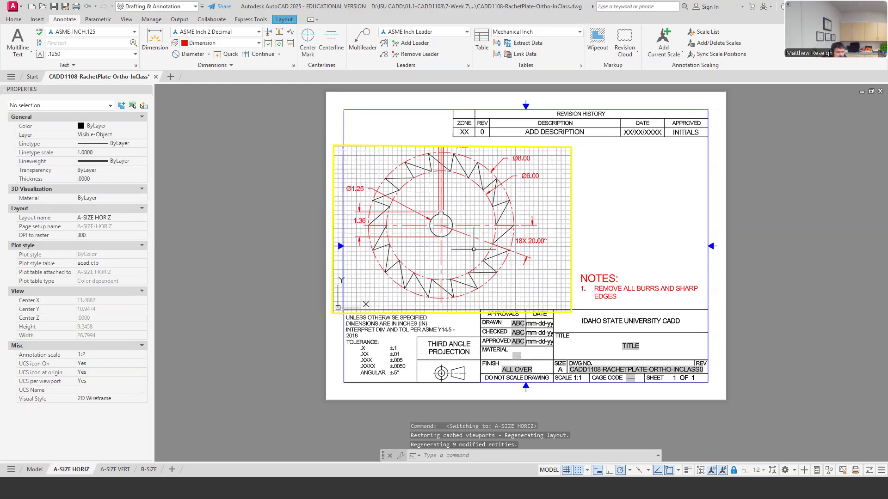
pyautogui.doubleClick(409, 138)
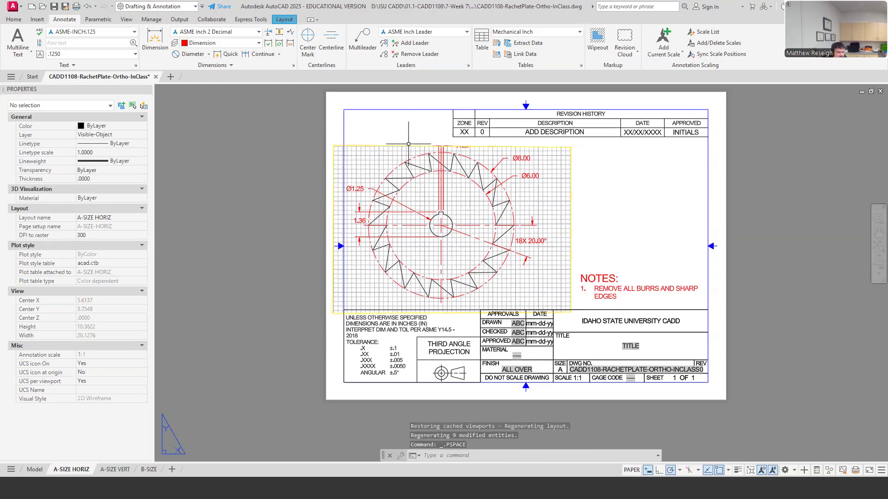
pyautogui.click(428, 146)
pyautogui.click(452, 146)
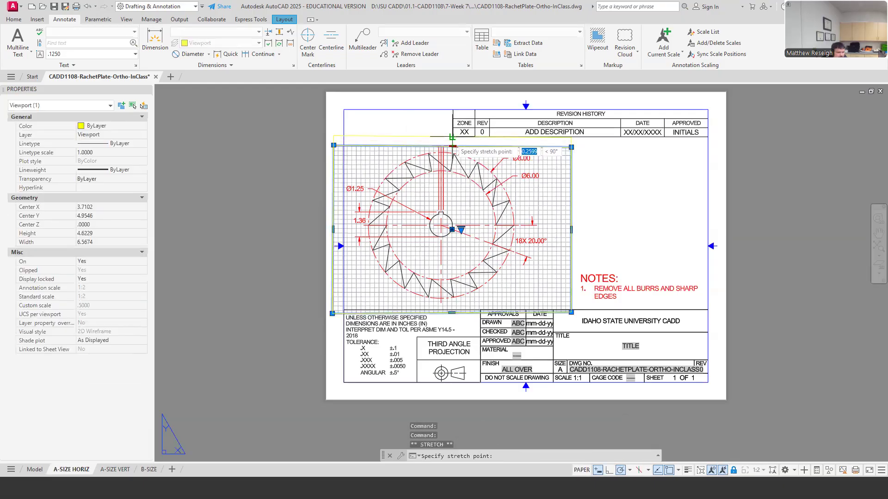
pyautogui.click(452, 137)
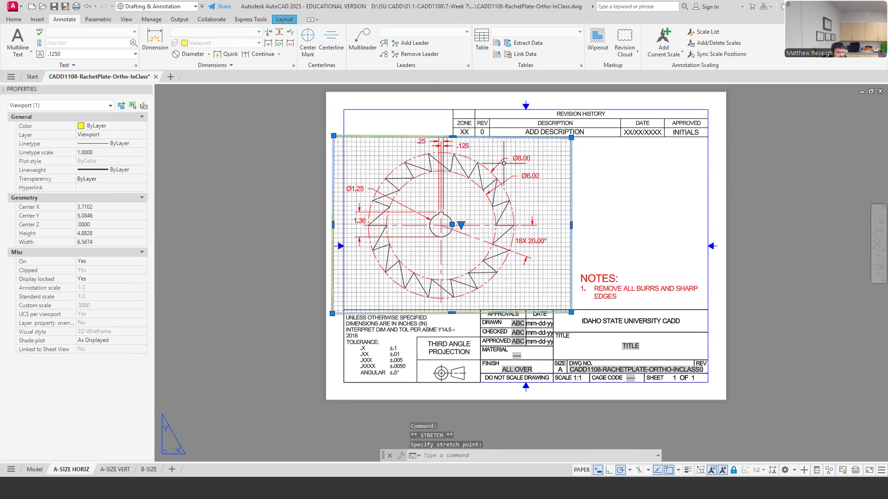
# - Move the A-SIZE HORIZ viewport slightly downward to a center of about X 3.67, Y 4.96
pyautogui.click(452, 225)
pyautogui.click(452, 226)
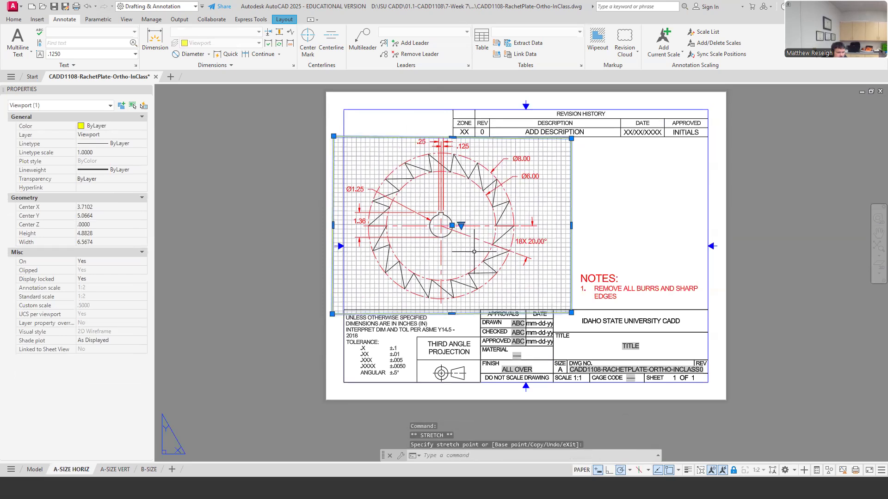
pyautogui.click(452, 225)
pyautogui.click(450, 229)
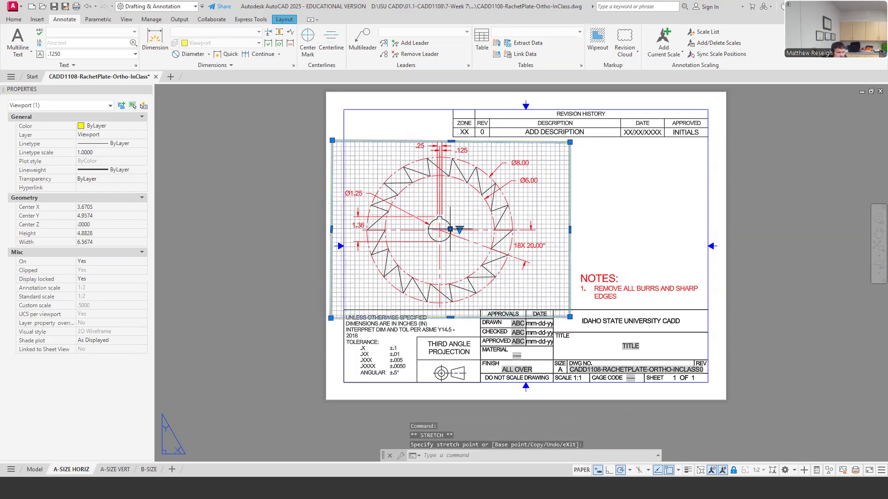
# - Stretch the viewport's upper edge up to the revision block and its left edge in to the border, about 6.23 wide
pyautogui.click(451, 141)
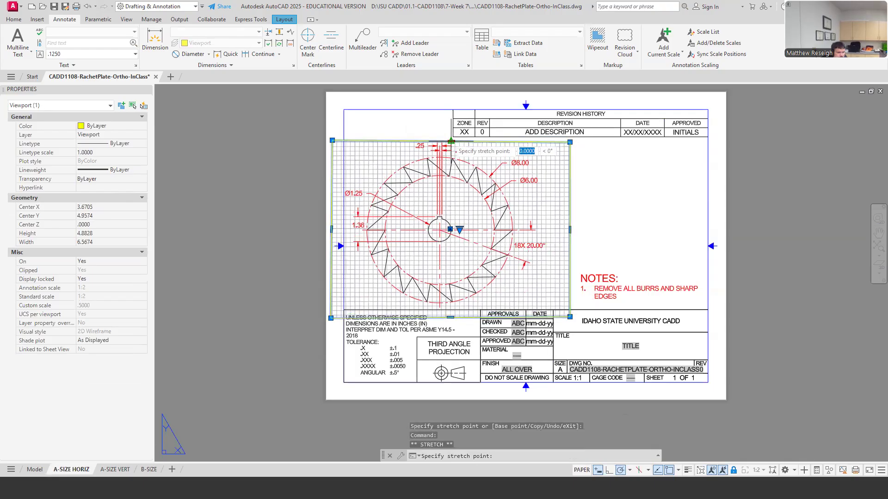
pyautogui.click(450, 137)
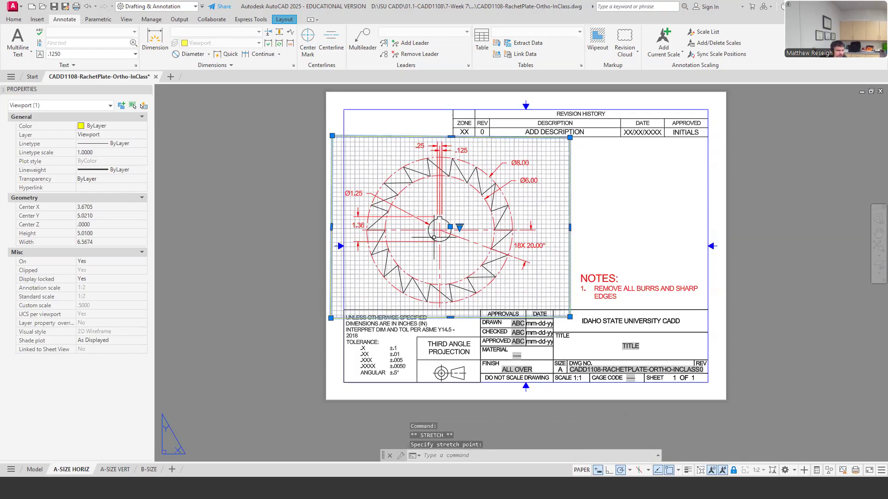
pyautogui.click(331, 227)
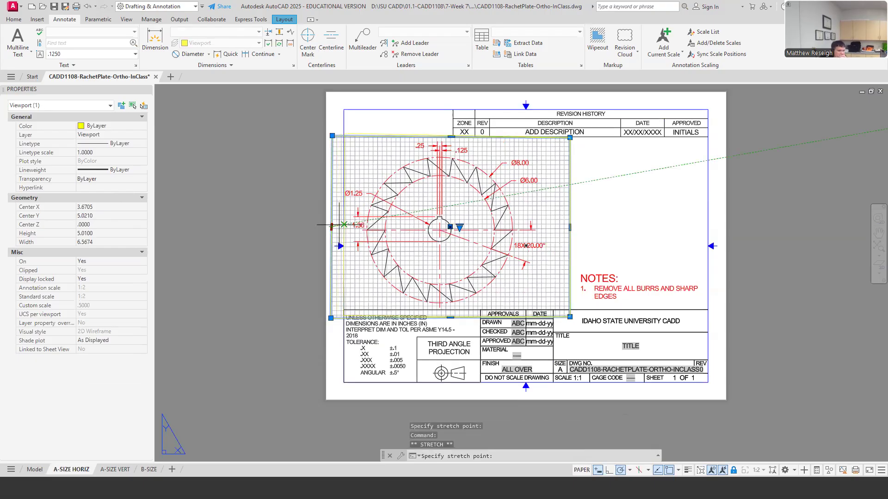
pyautogui.click(343, 227)
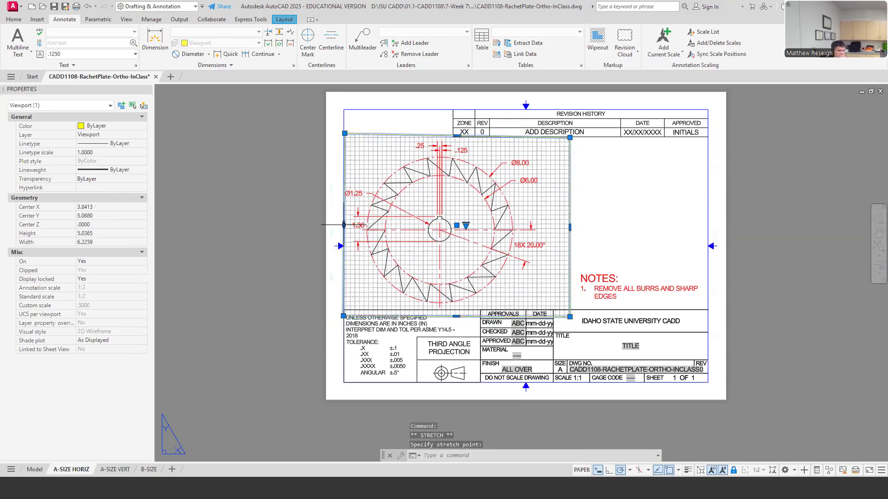
# - Move the viewport slightly right, then stretch its left edge back to the sheet border for a width of about 6.39
pyautogui.click(457, 225)
pyautogui.click(462, 226)
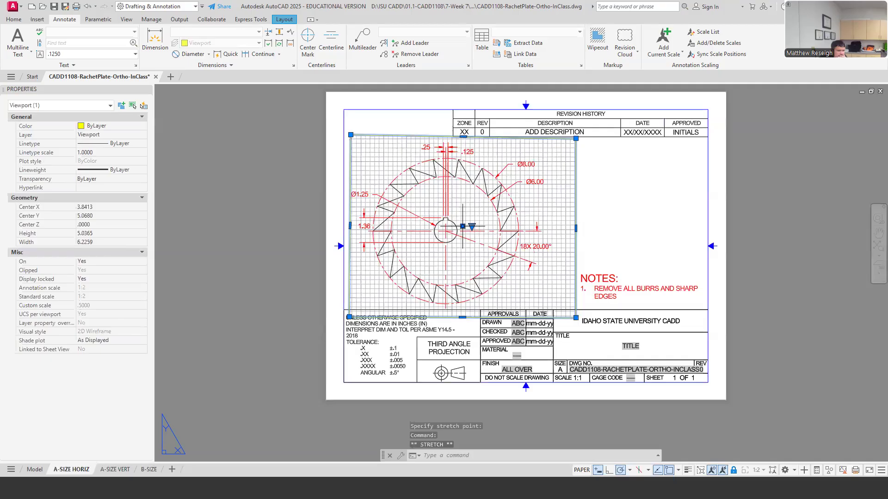
pyautogui.click(350, 227)
pyautogui.click(343, 226)
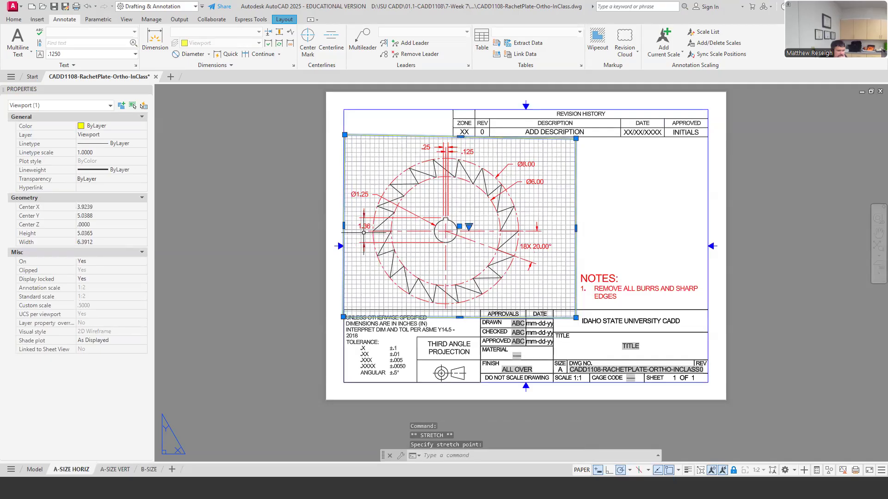
# - Move the viewport slightly upward to a center of about X 3.94, Y 5.11
pyautogui.scroll(3, 460, 319)
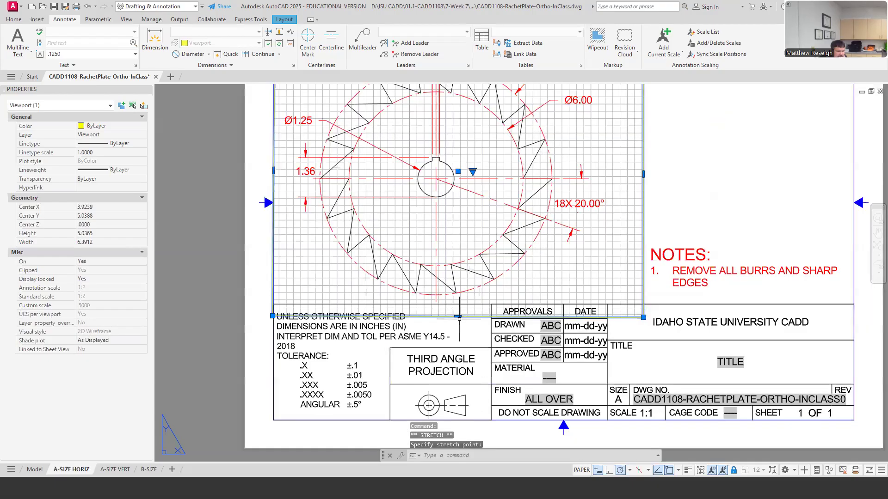
pyautogui.scroll(-4, 425, 293)
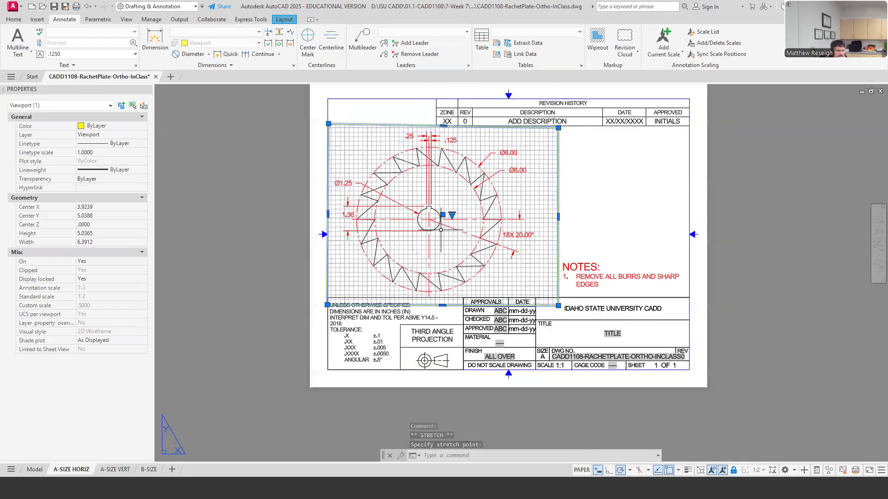
pyautogui.scroll(2, 448, 184)
pyautogui.click(437, 232)
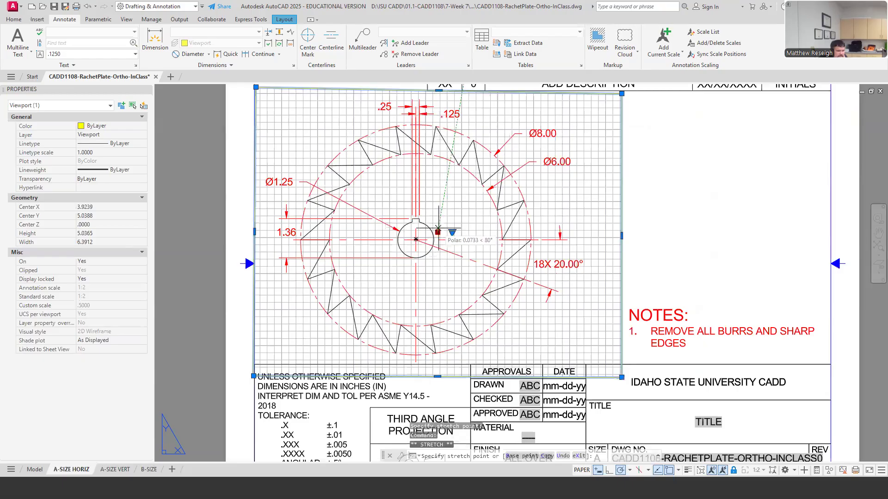
pyautogui.click(438, 228)
# - Stretch the viewport's lower edge up to the top line of the title block, for a height of about 4.89
pyautogui.scroll(-2, 439, 230)
pyautogui.scroll(2, 442, 327)
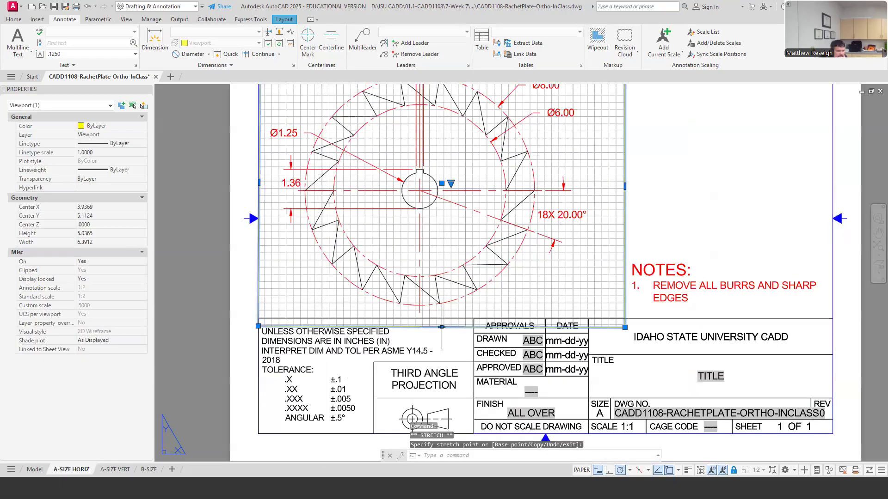
pyautogui.click(442, 327)
pyautogui.scroll(-2, 442, 327)
pyautogui.scroll(2, 482, 215)
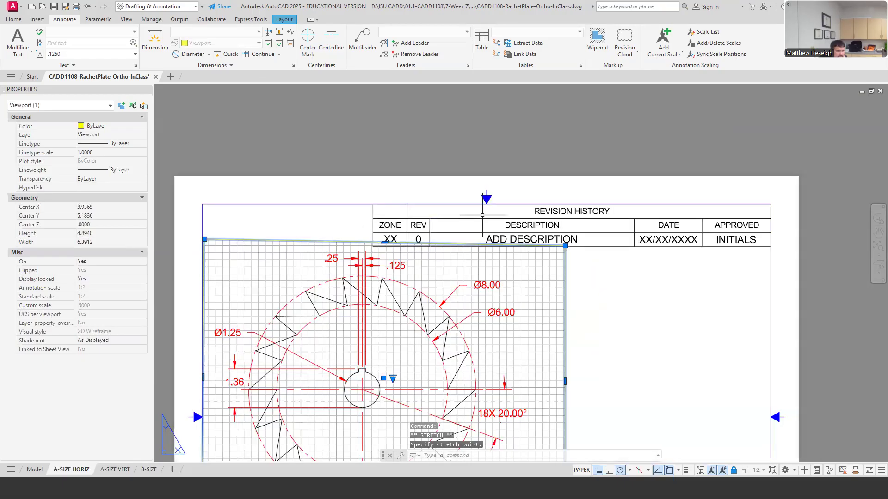
# - Square the viewport's upper-left corner to the border and revision block line, about 4.78 high, and clear the selection
pyautogui.click(205, 239)
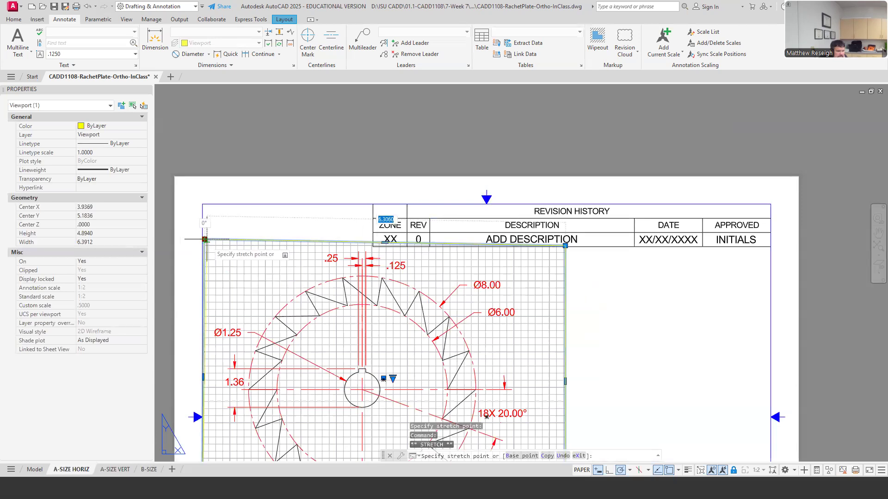
pyautogui.click(202, 245)
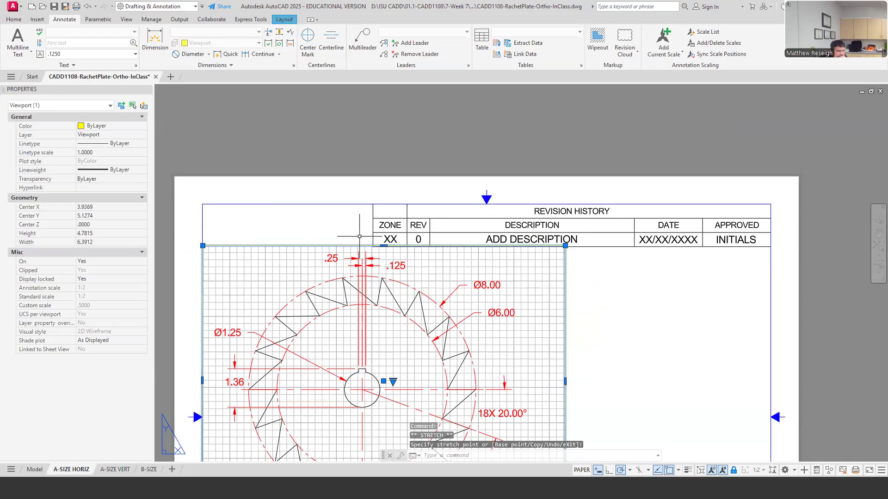
pyautogui.scroll(-3, 359, 236)
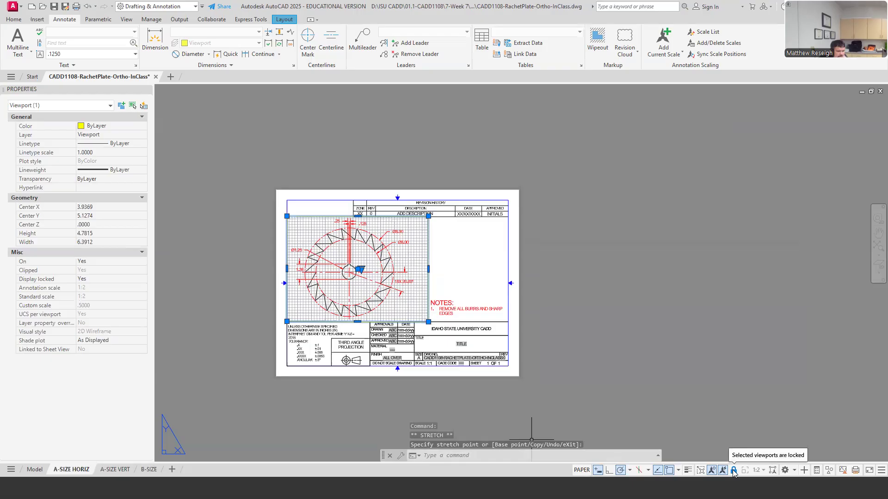
pyautogui.click(462, 278)
pyautogui.press('Escape')
pyautogui.press('Escape')
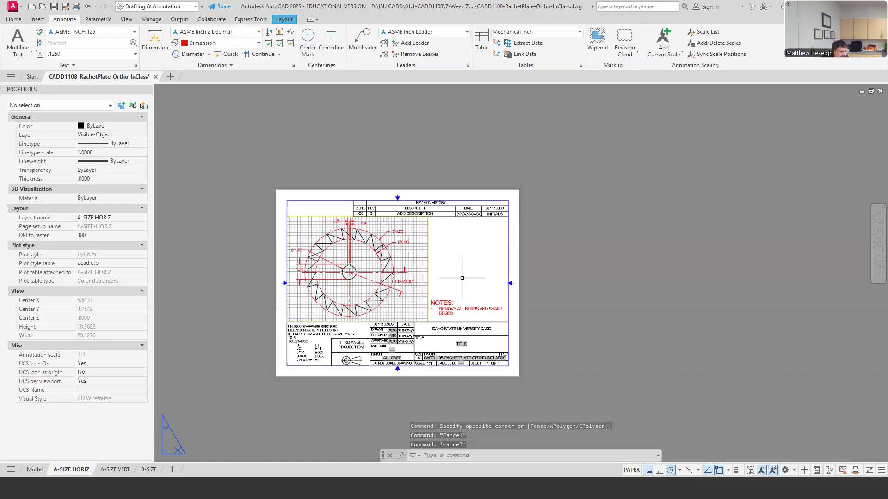
pyautogui.scroll(-3, 391, 363)
pyautogui.scroll(4, 396, 359)
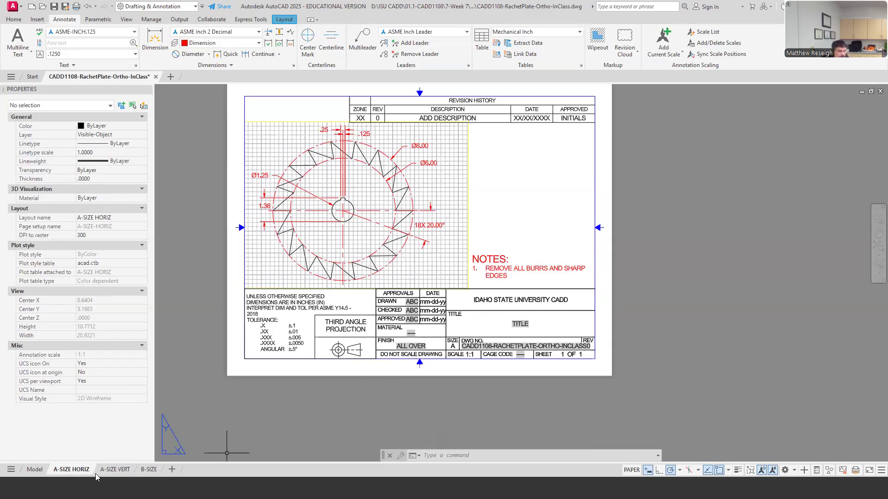
# - Switch to the A-SIZE VERT layout and return from its viewport to paper space
pyautogui.click(115, 469)
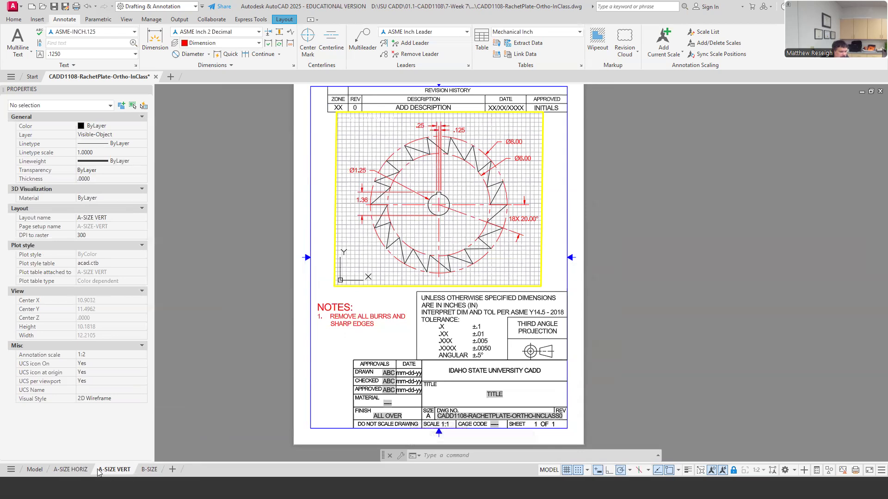
pyautogui.scroll(-3, 252, 378)
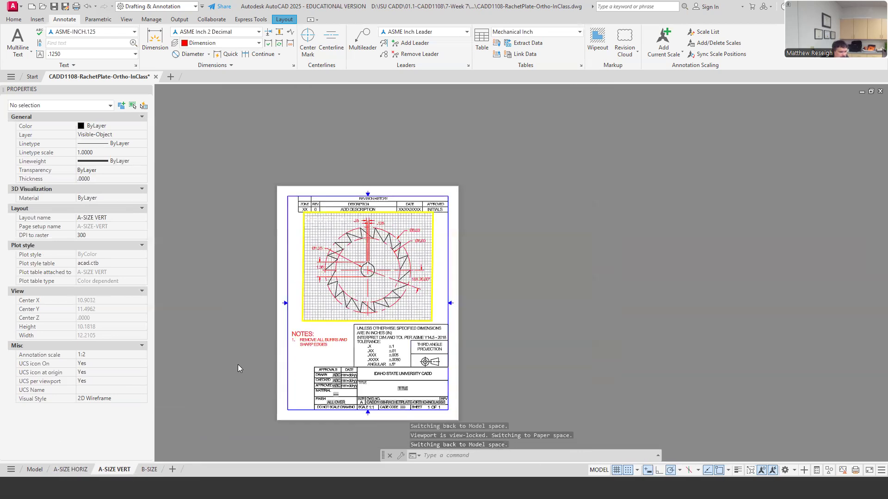
pyautogui.scroll(2, 237, 365)
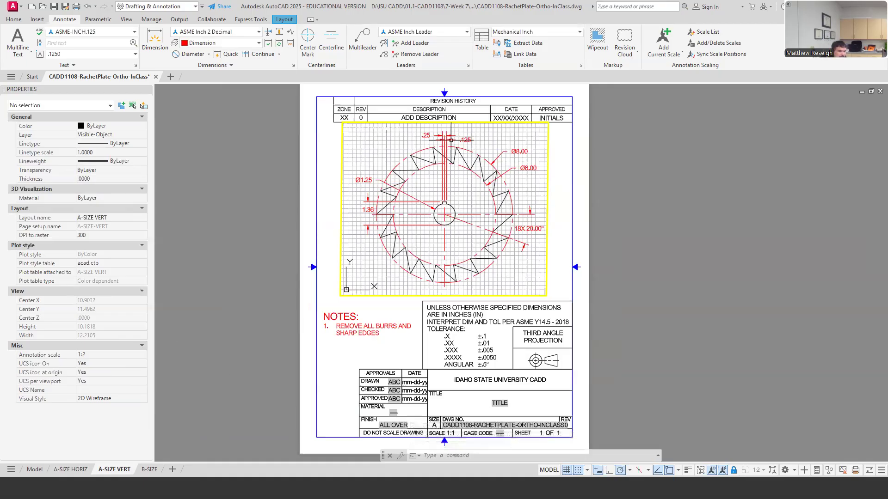
pyautogui.scroll(2, 451, 125)
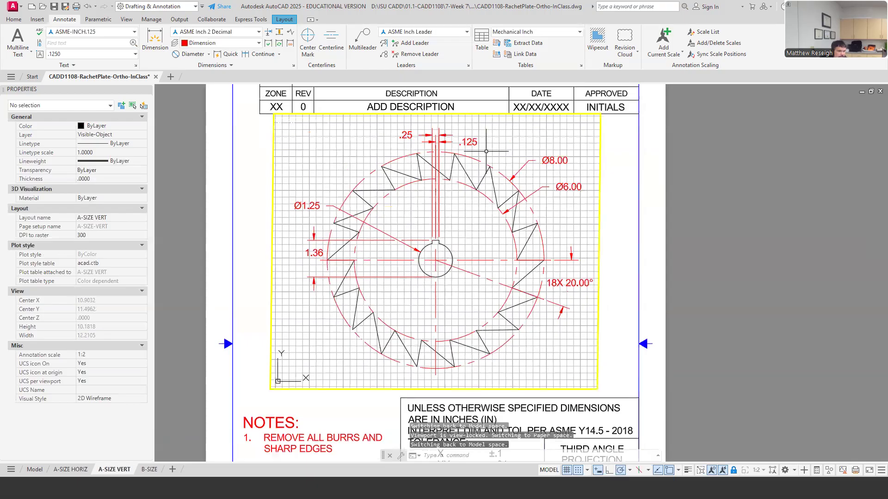
pyautogui.doubleClick(634, 214)
pyautogui.press('Escape')
pyautogui.press('Escape')
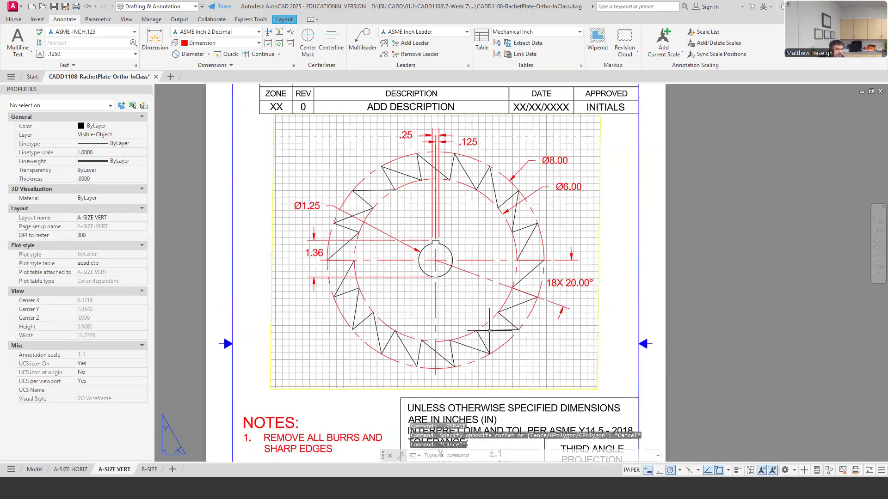
# - Examine the A-SIZE VERT title block and compare the sheet with the B-SIZE layout
pyautogui.scroll(-5, 485, 333)
pyautogui.scroll(5, 476, 350)
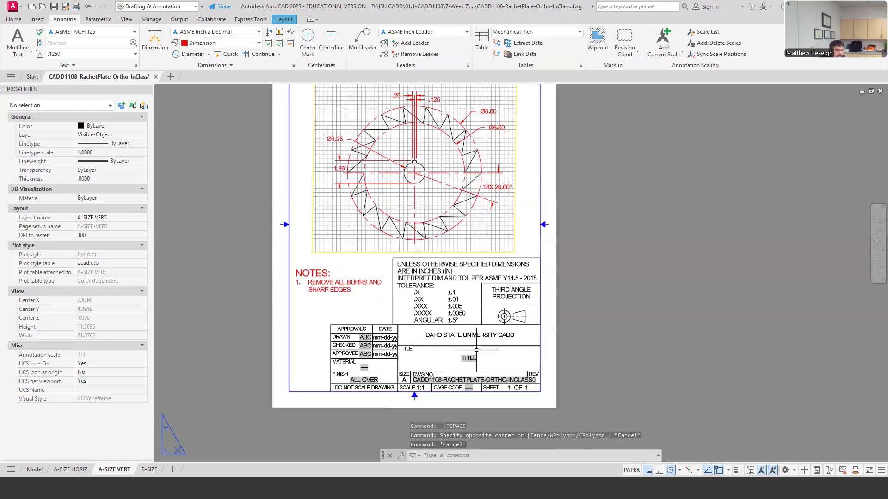
pyautogui.click(71, 469)
pyautogui.click(149, 469)
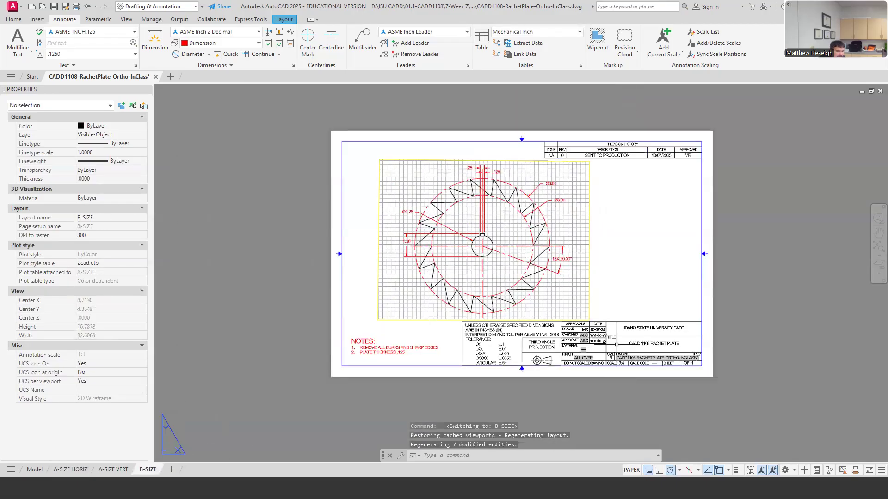
pyautogui.click(113, 469)
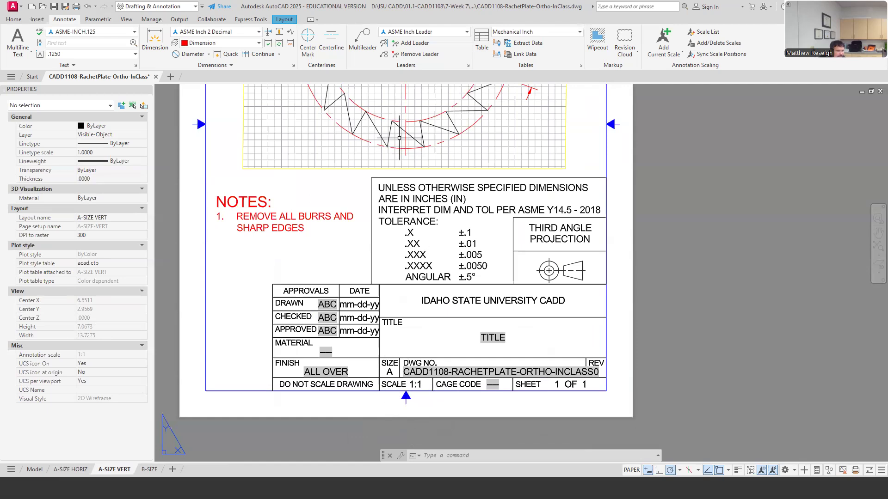
pyautogui.scroll(-2, 391, 356)
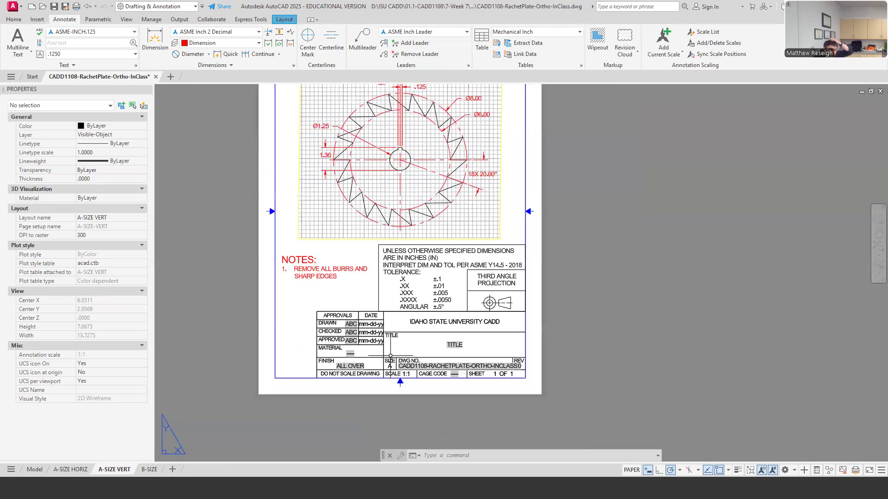
pyautogui.scroll(-4, 391, 356)
pyautogui.scroll(4, 370, 294)
pyautogui.click(148, 473)
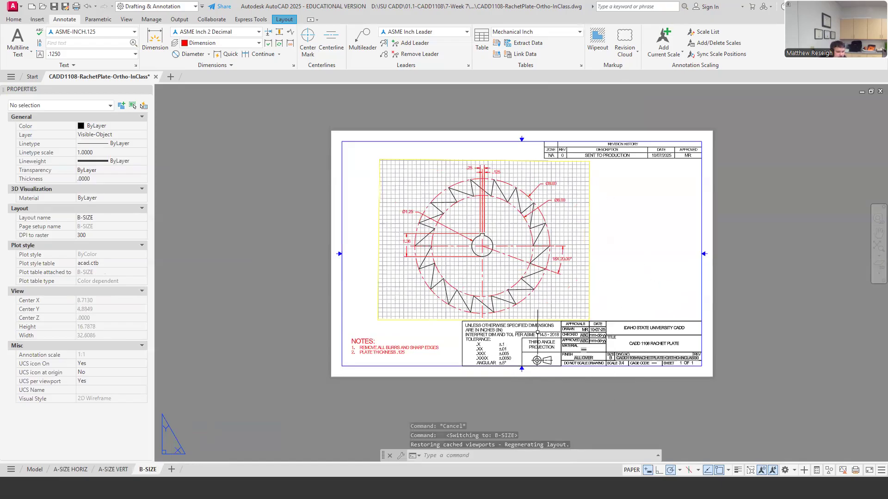
# - Examine the B-SIZE sheet's title block, tolerance block, third angle projection symbol and general notes beneath the ratchet wheel view
pyautogui.scroll(4, 537, 332)
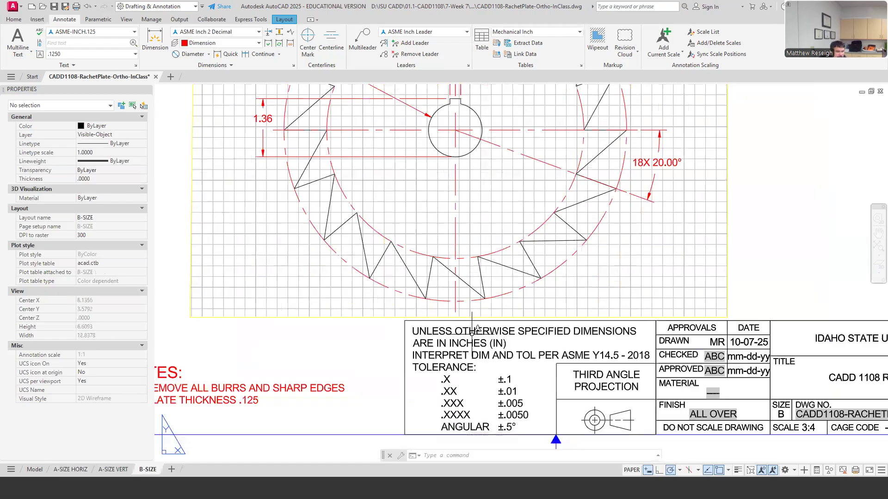
pyautogui.scroll(-2, 464, 325)
pyautogui.scroll(-2, 463, 324)
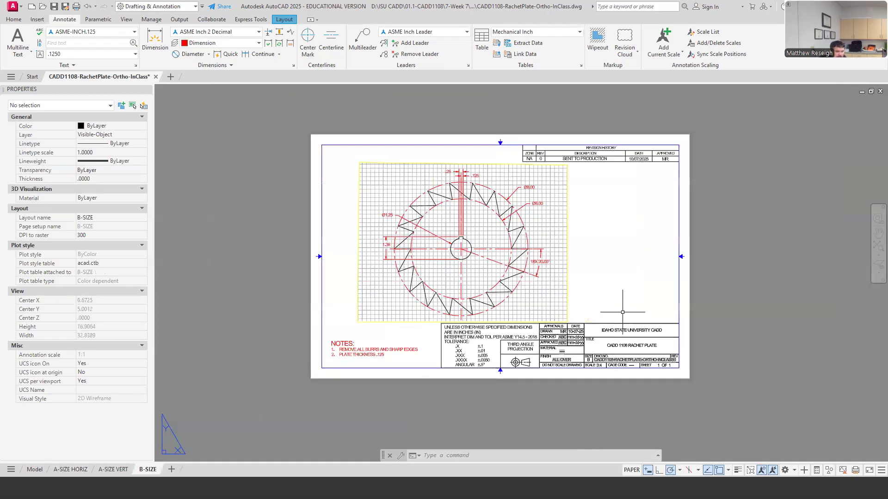
pyautogui.scroll(2, 562, 378)
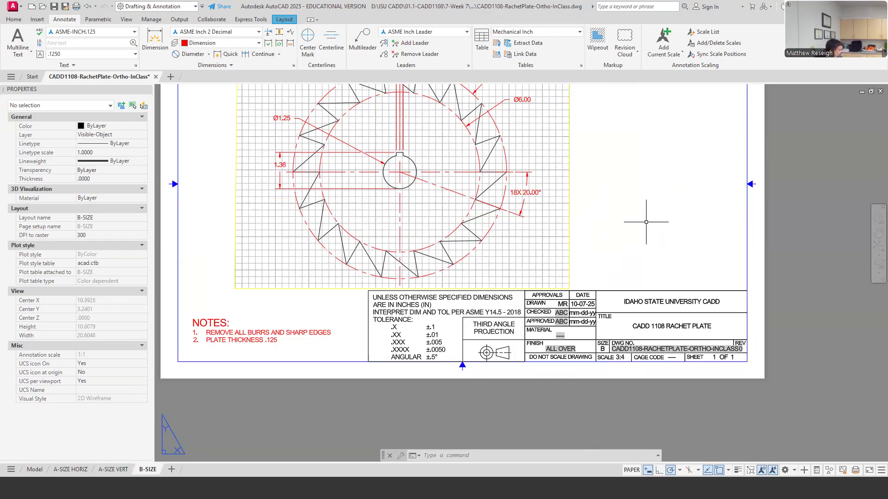
pyautogui.scroll(-2, 579, 214)
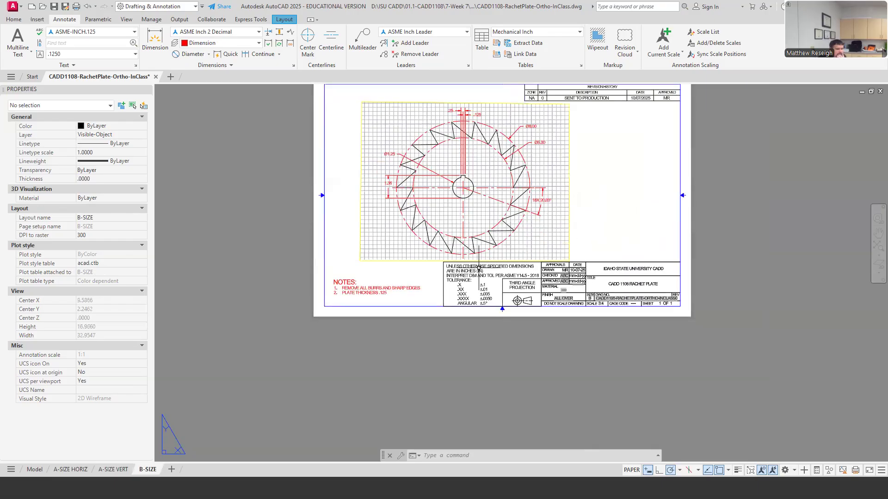
pyautogui.scroll(2, 462, 260)
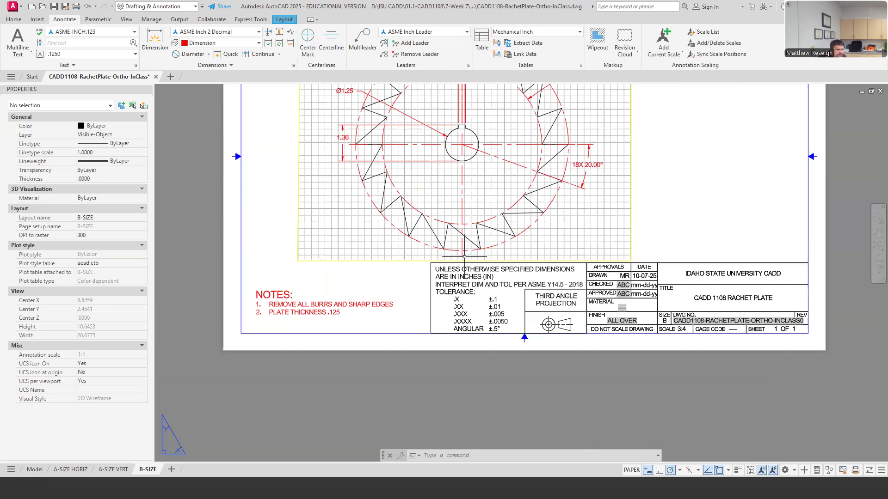
pyautogui.scroll(-2, 468, 257)
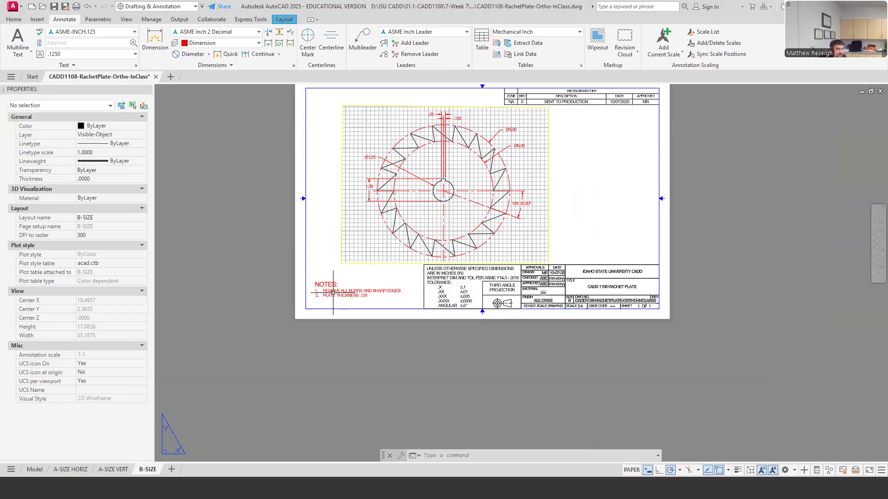
pyautogui.scroll(5, 333, 293)
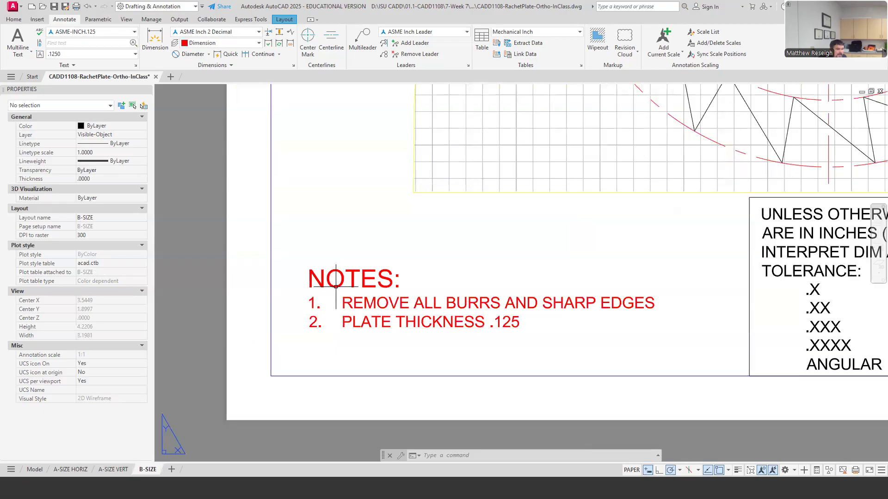
pyautogui.scroll(-2, 350, 287)
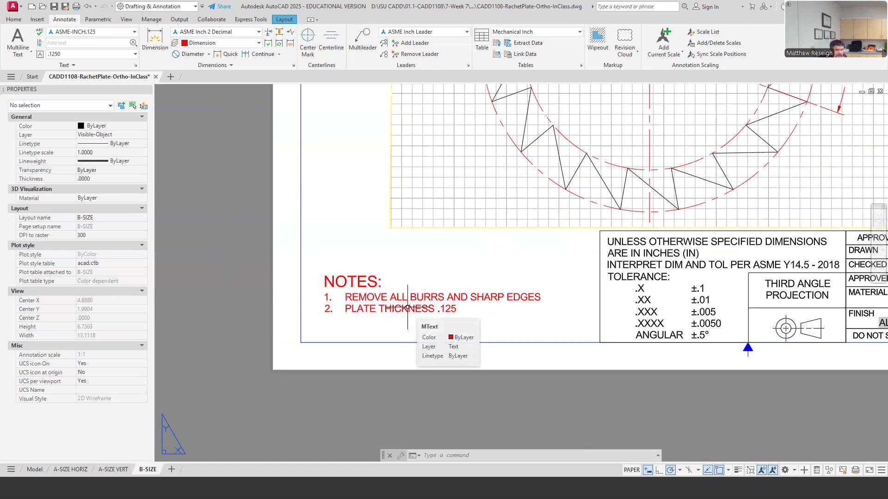
pyautogui.scroll(-2, 407, 308)
pyautogui.scroll(2, 725, 259)
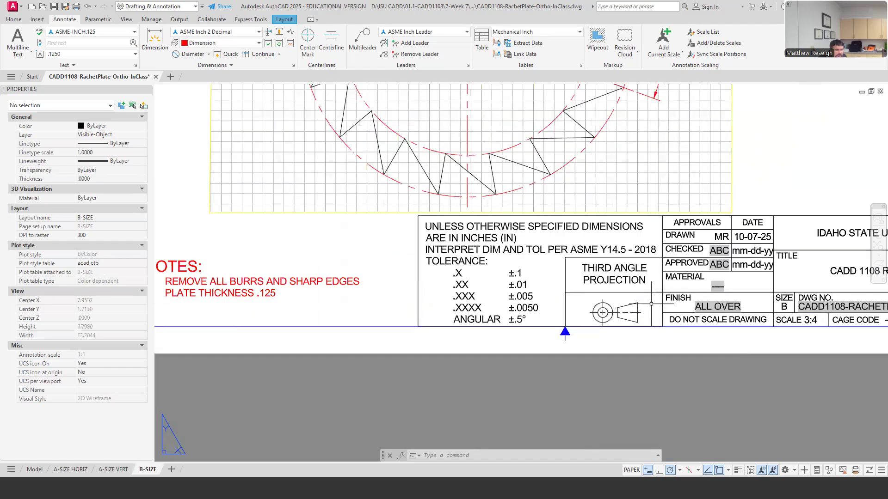
pyautogui.scroll(-2, 649, 304)
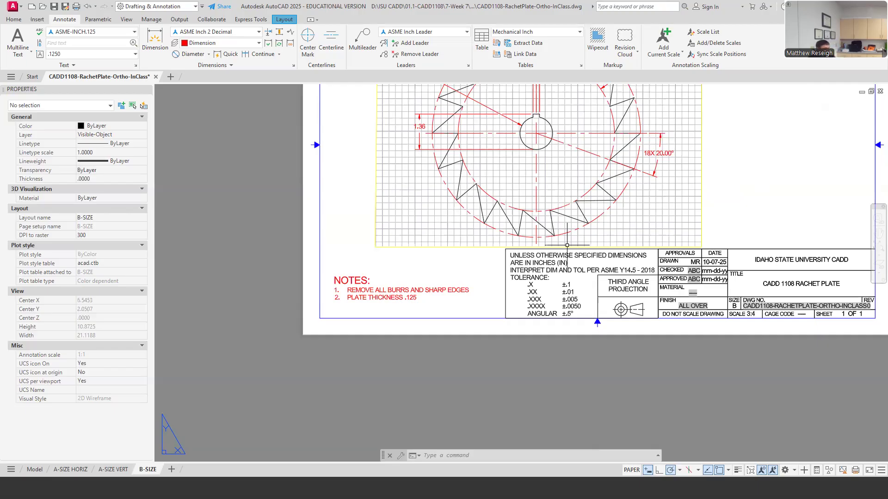
pyautogui.scroll(-2, 501, 265)
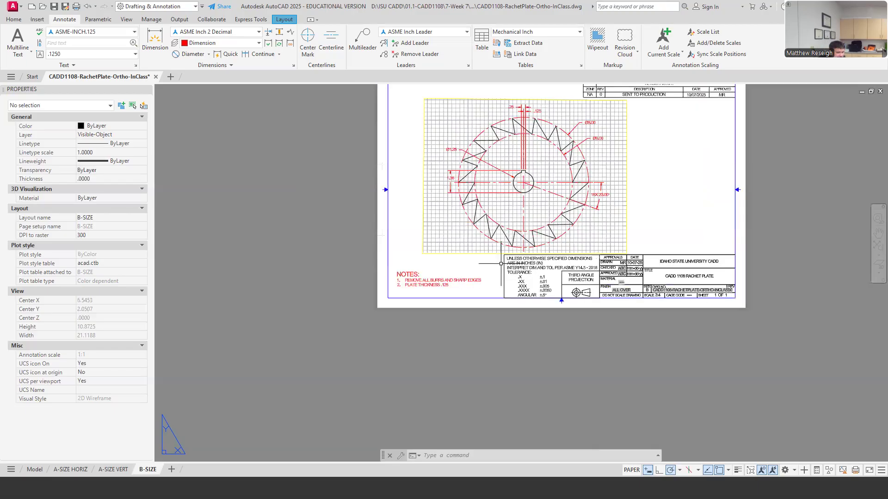